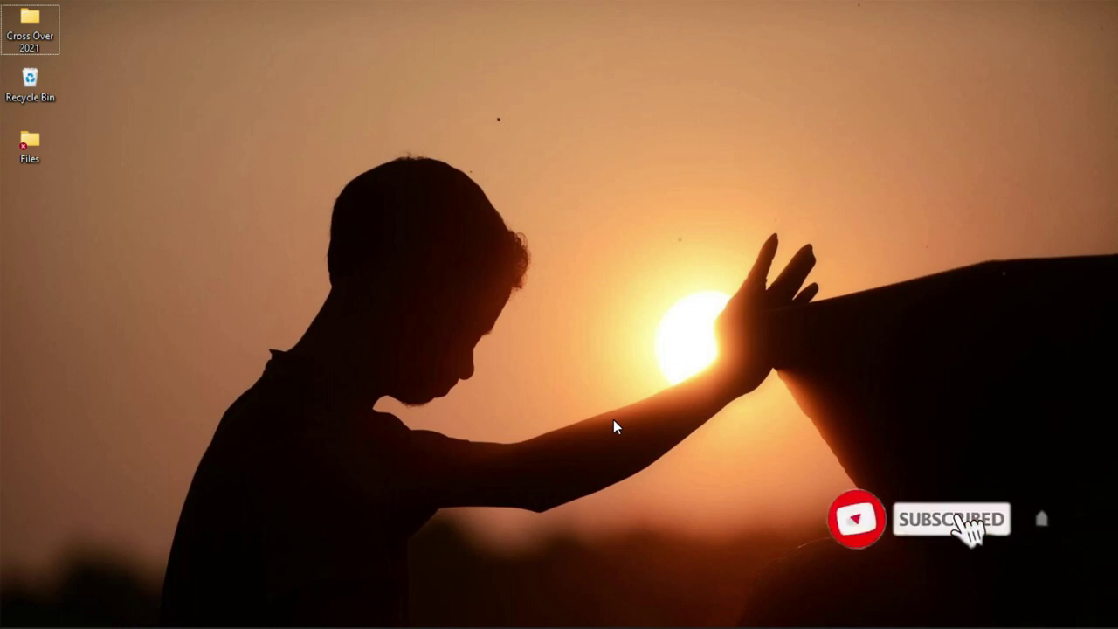
{"action": "mouse_move", "coordinate": [470, 612]}
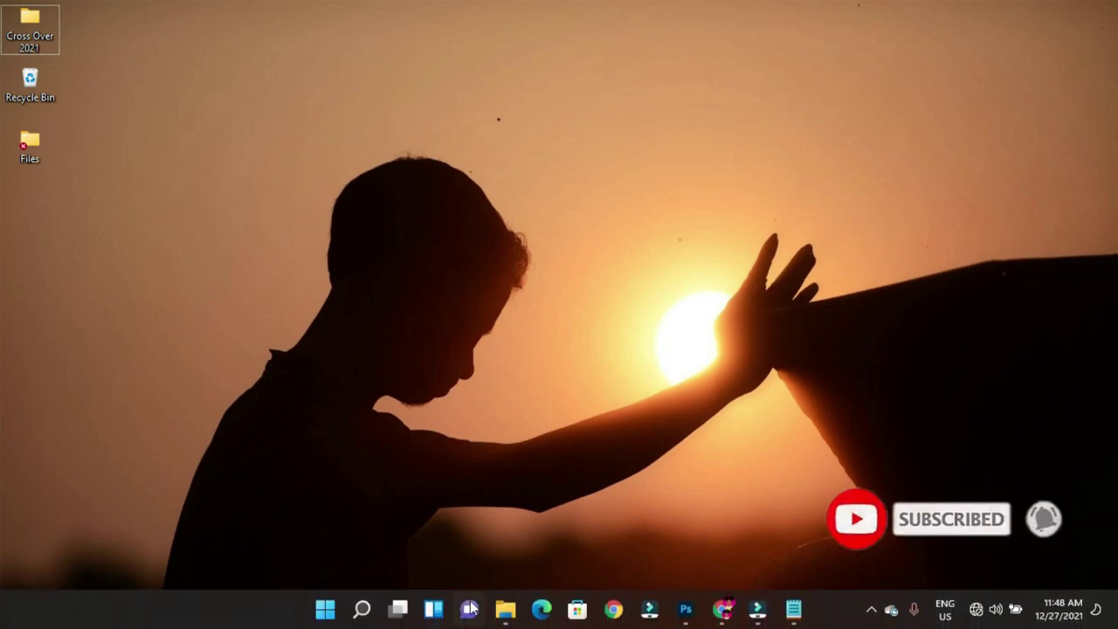
{"action": "left_click", "coordinate": [507, 610]}
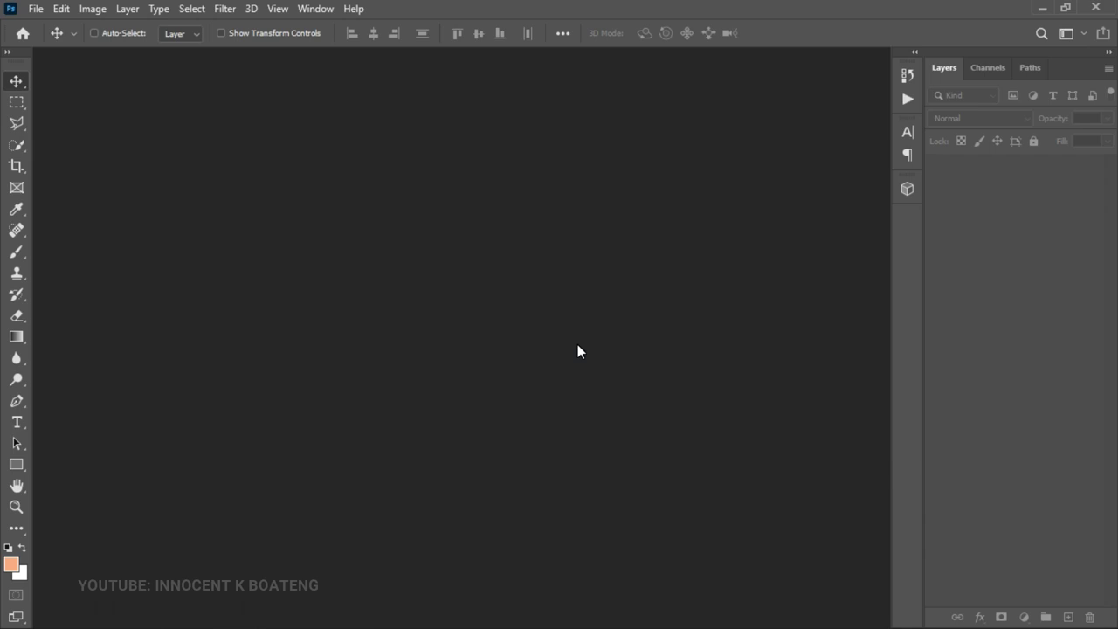
Step: Create a new document from the DL print preset, 110 x 220 mm at 300 pixels/inch in RGB
{"action": "key", "text": "ctrl+n"}
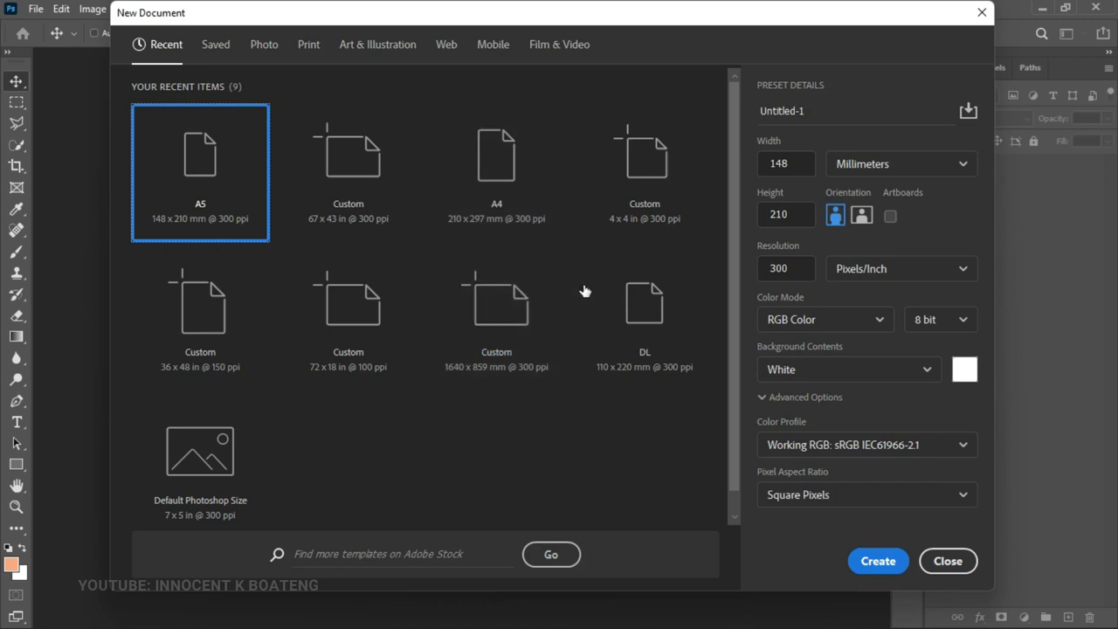
{"action": "left_click", "coordinate": [660, 370]}
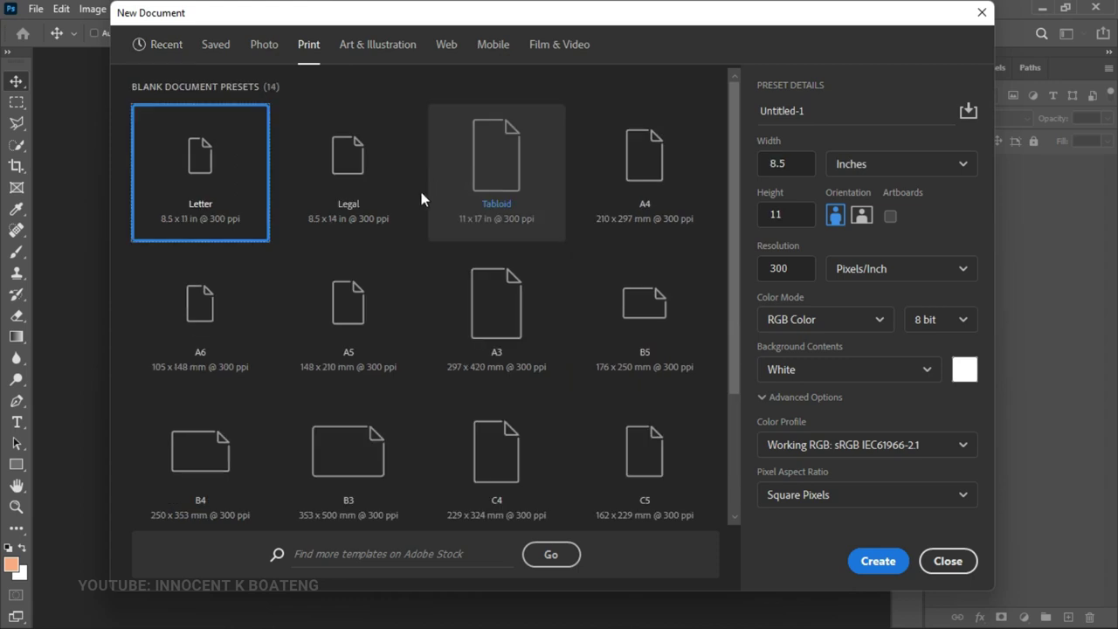
{"action": "scroll", "coordinate": [420, 188], "scroll_direction": "down", "scroll_amount": 5}
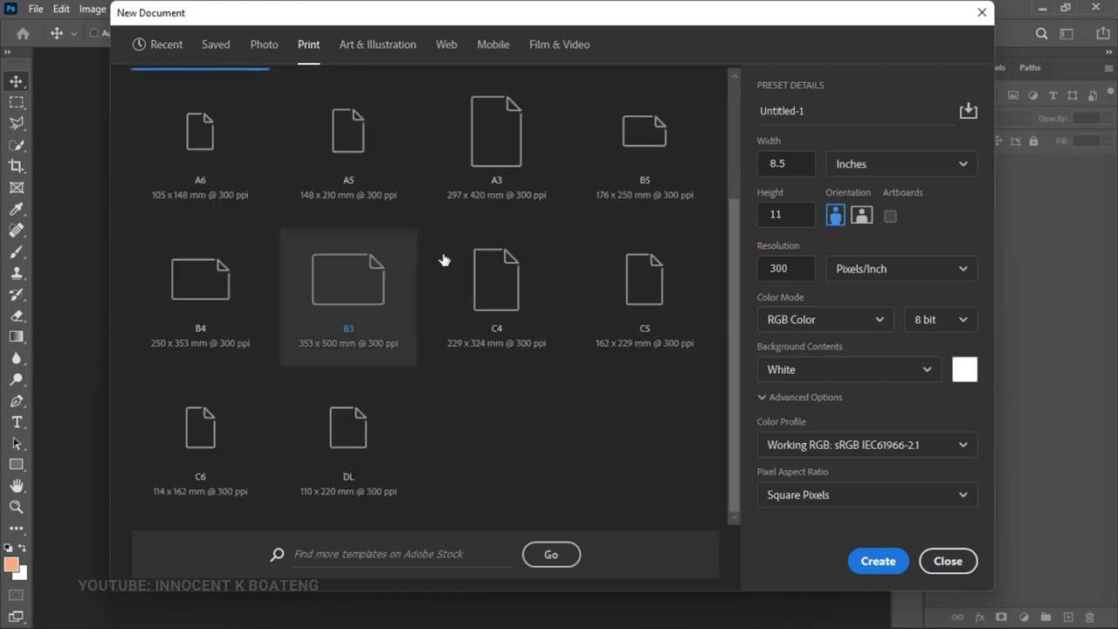
{"action": "left_click", "coordinate": [353, 477]}
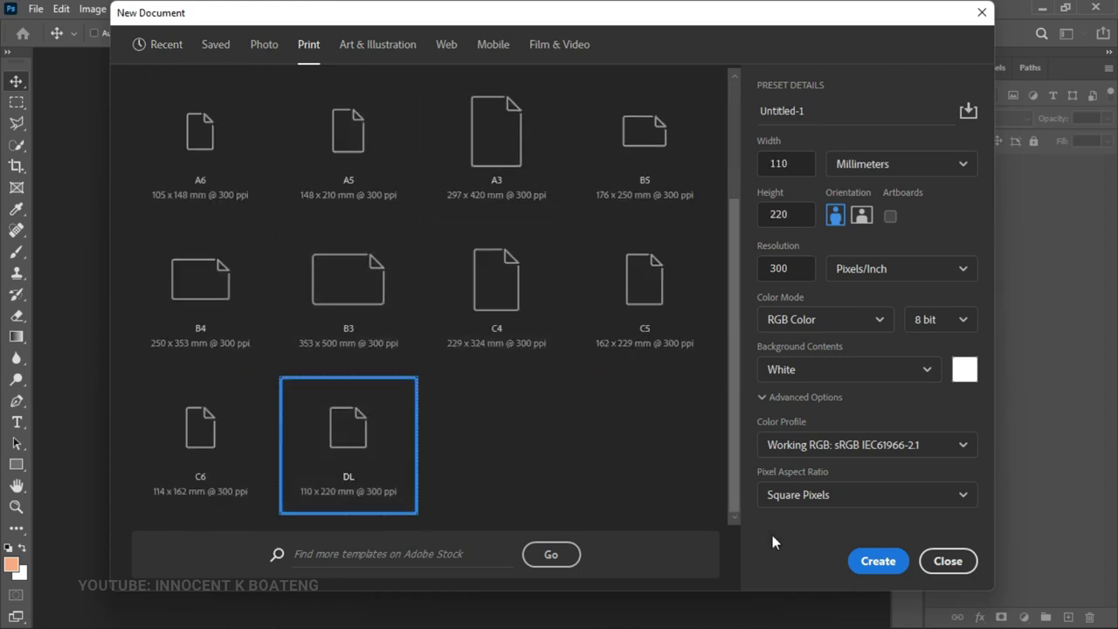
{"action": "left_click", "coordinate": [876, 561]}
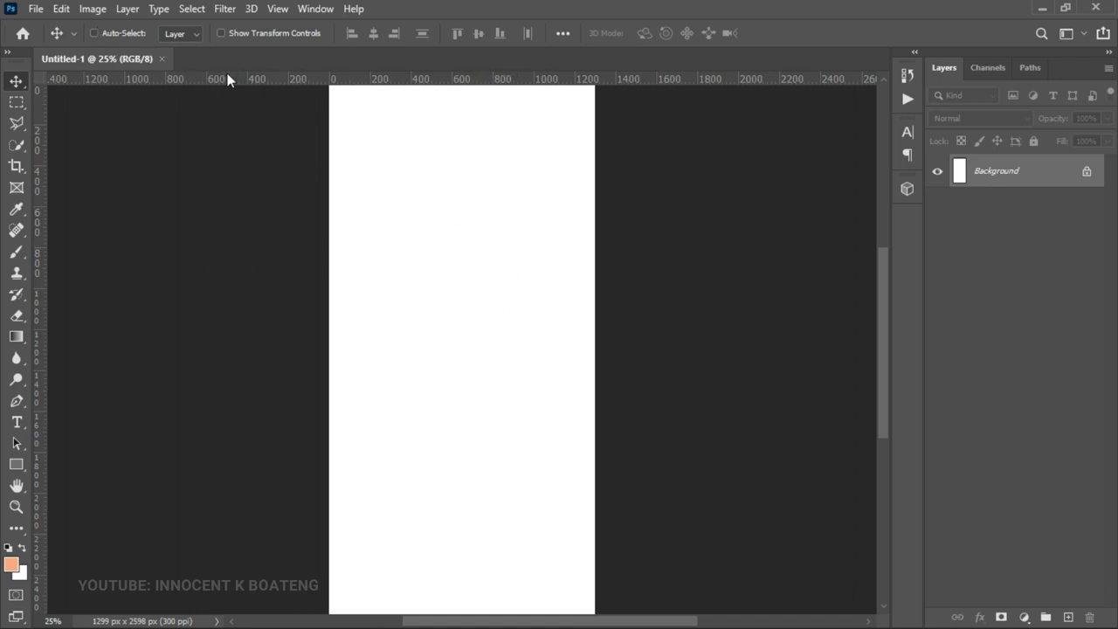
Step: Rotate the whole canvas 90° clockwise into landscape orientation
{"action": "left_click", "coordinate": [93, 9]}
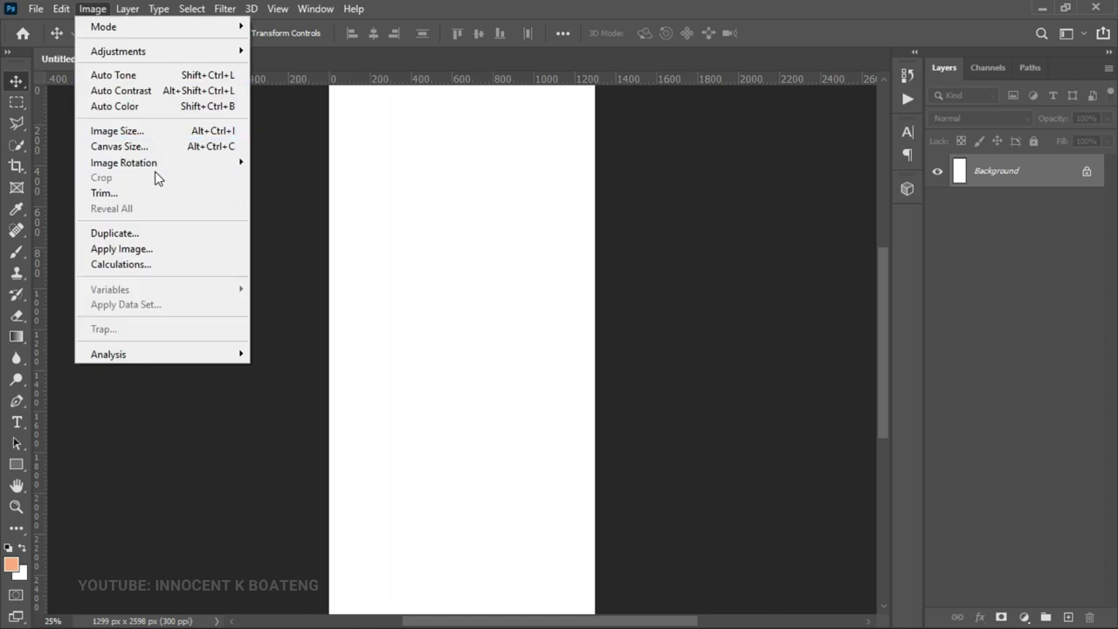
{"action": "mouse_move", "coordinate": [194, 168]}
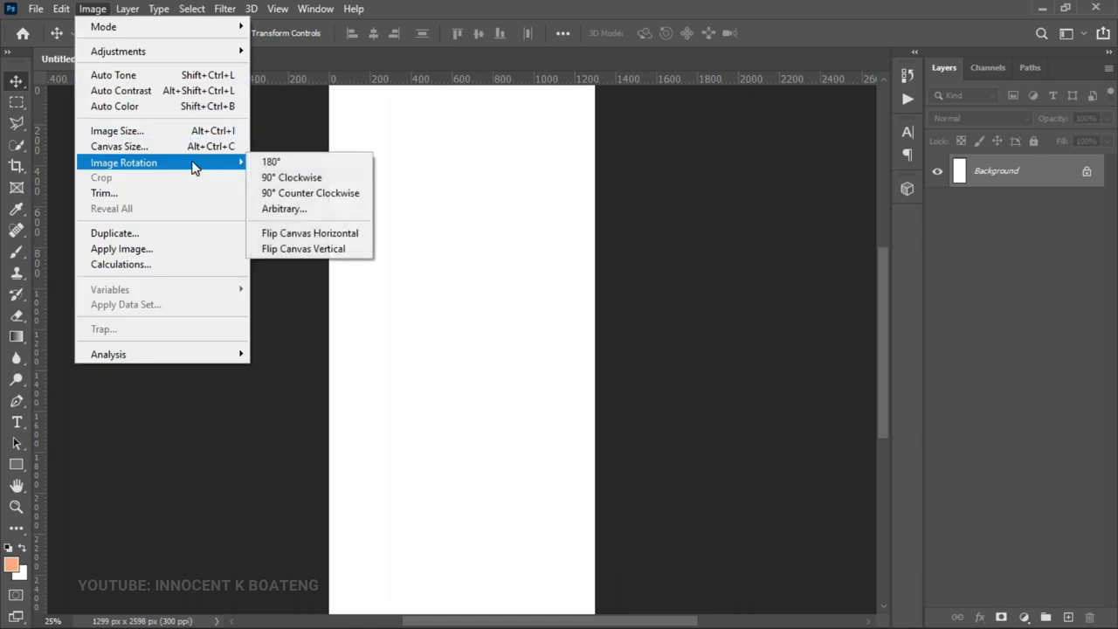
{"action": "left_click", "coordinate": [295, 179]}
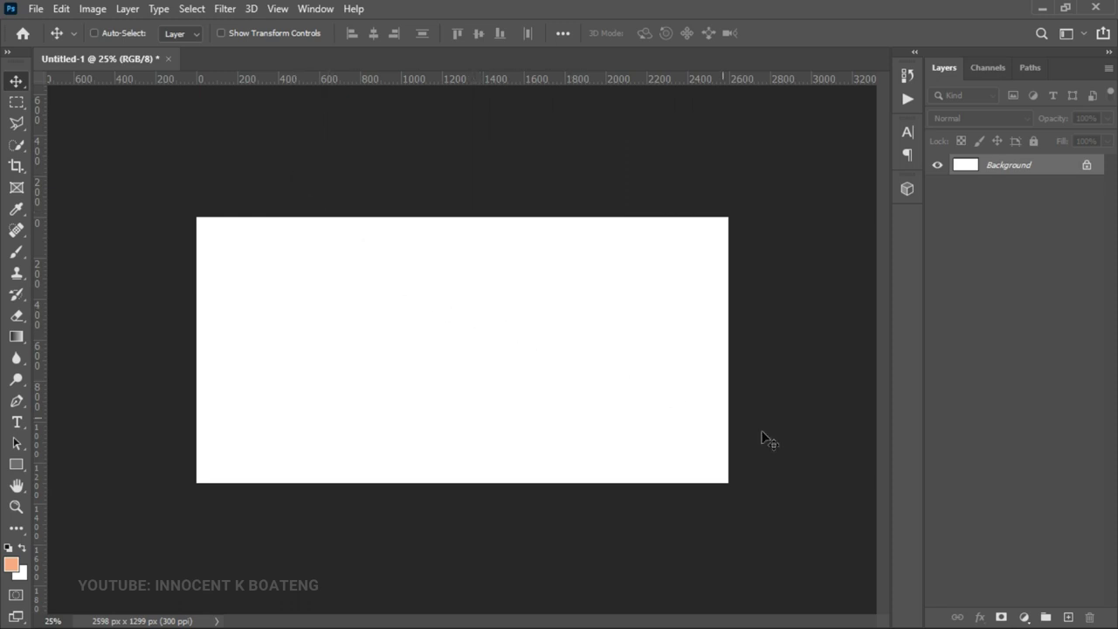
Step: Add a Gradient fill layer using the custom dark-brown-to-light-orange preset found after the Neutrals group
{"action": "left_click", "coordinate": [1026, 617]}
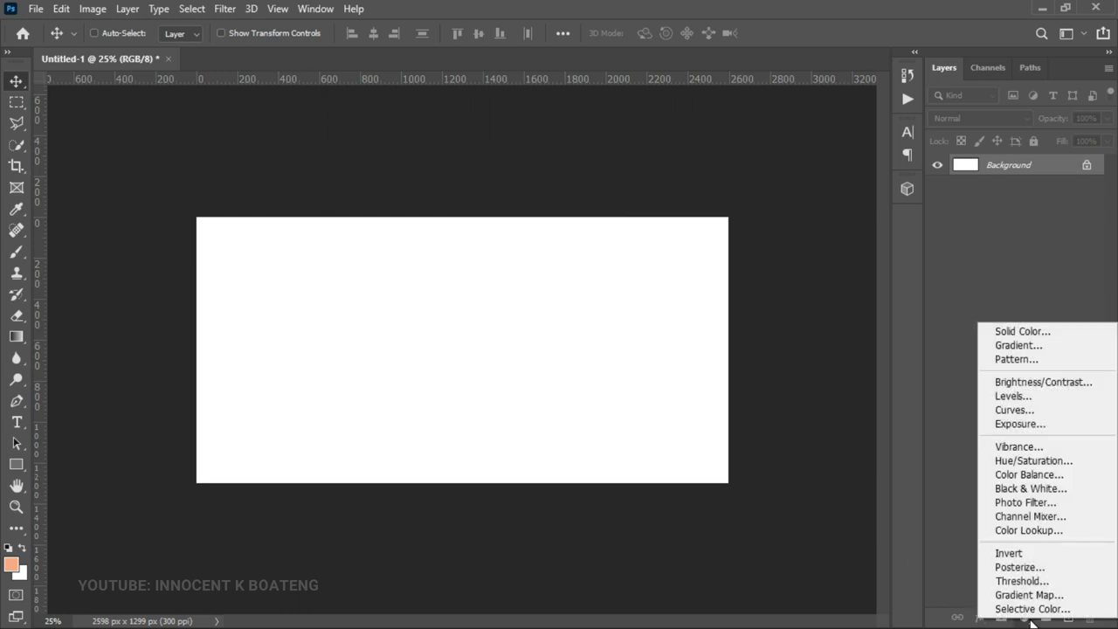
{"action": "left_click", "coordinate": [1026, 346]}
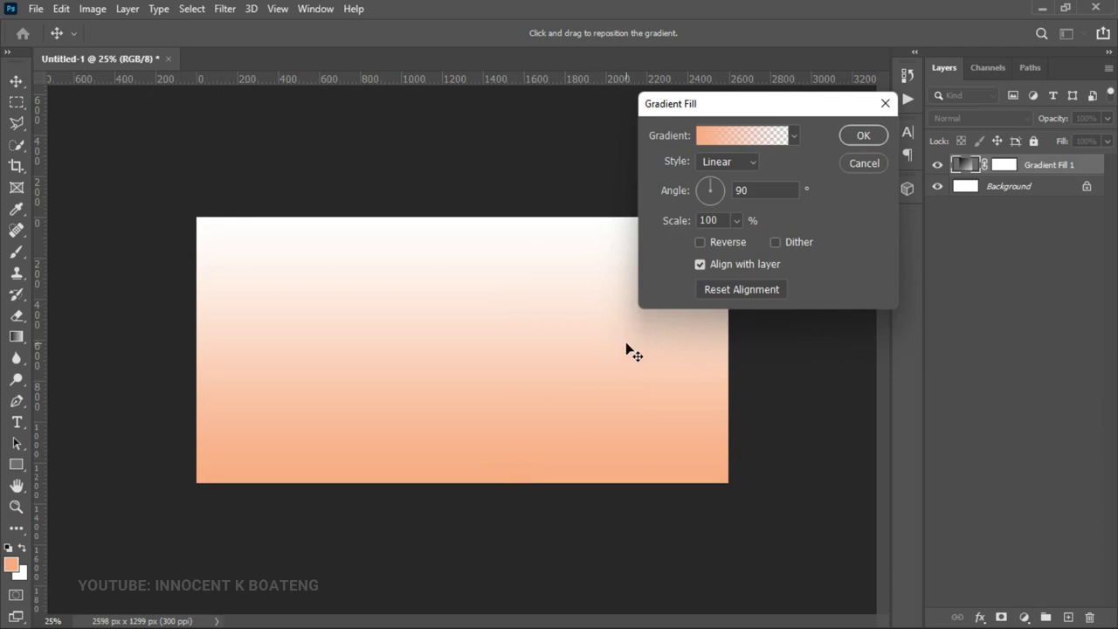
{"action": "left_click", "coordinate": [733, 138]}
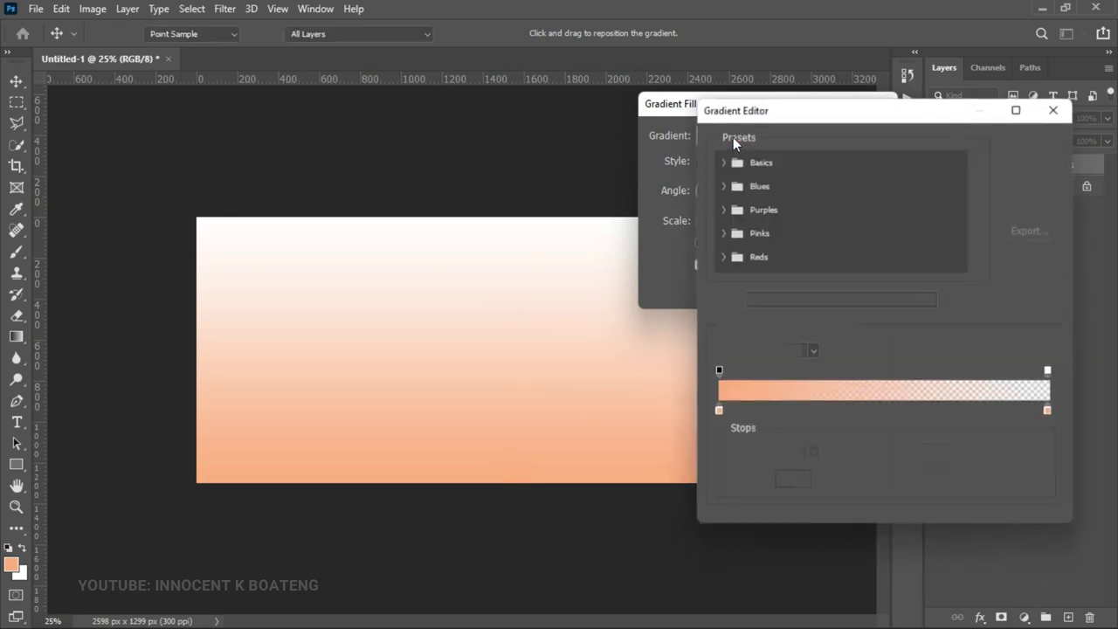
{"action": "scroll", "coordinate": [871, 199], "scroll_direction": "down", "scroll_amount": 5}
{"action": "scroll", "coordinate": [871, 200], "scroll_direction": "down", "scroll_amount": 1}
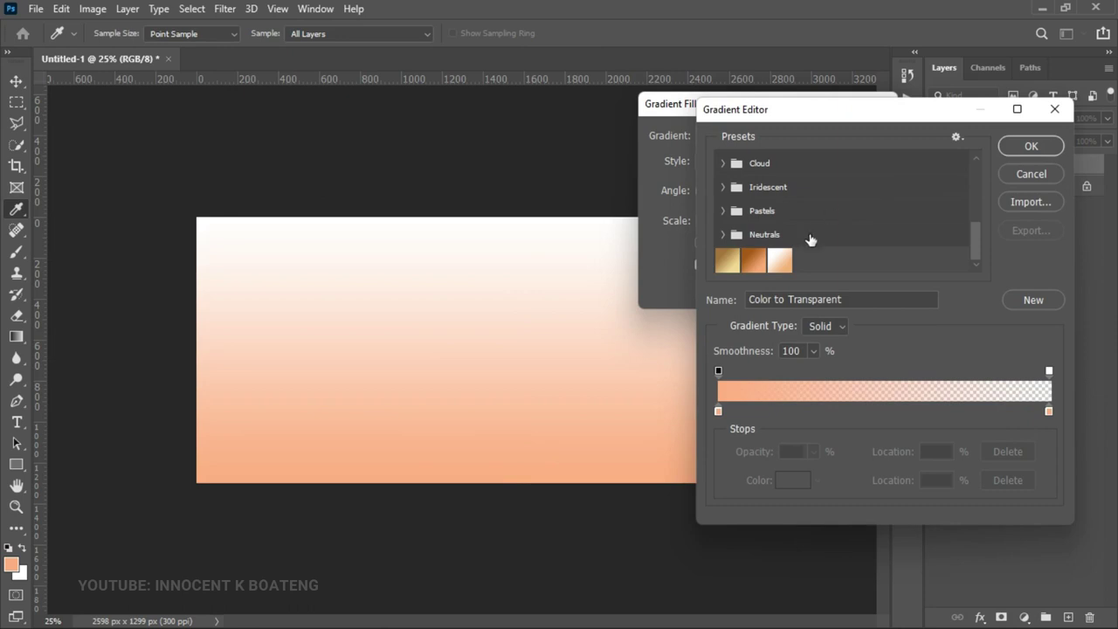
{"action": "scroll", "coordinate": [760, 205], "scroll_direction": "up", "scroll_amount": 6}
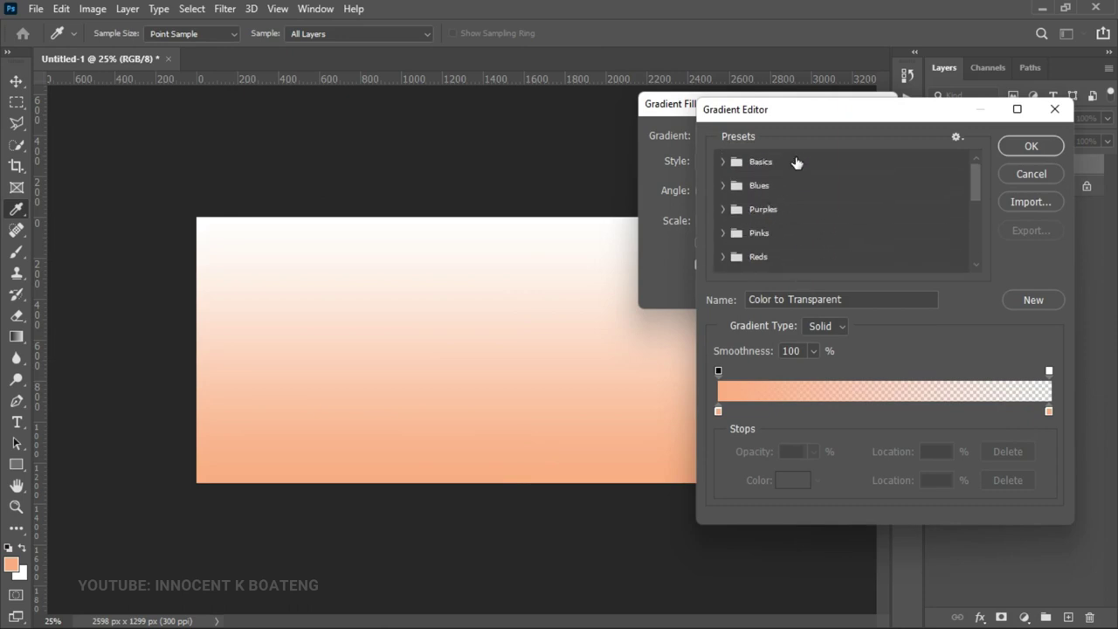
{"action": "scroll", "coordinate": [796, 166], "scroll_direction": "down", "scroll_amount": 2}
{"action": "scroll", "coordinate": [795, 170], "scroll_direction": "down", "scroll_amount": 4}
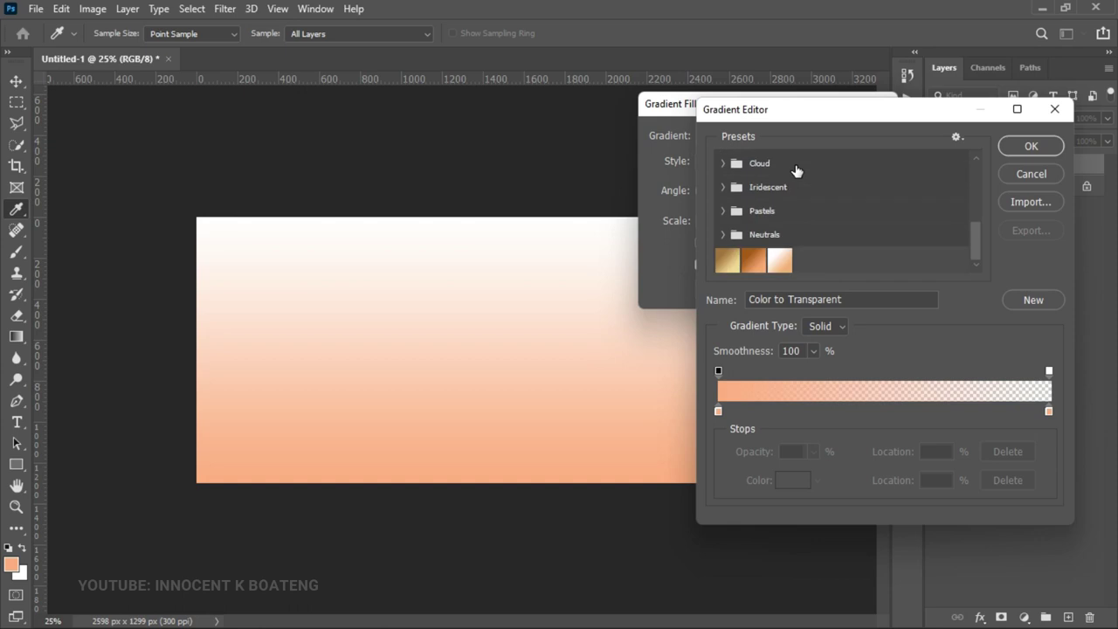
{"action": "left_click", "coordinate": [751, 262]}
{"action": "left_click", "coordinate": [751, 262]}
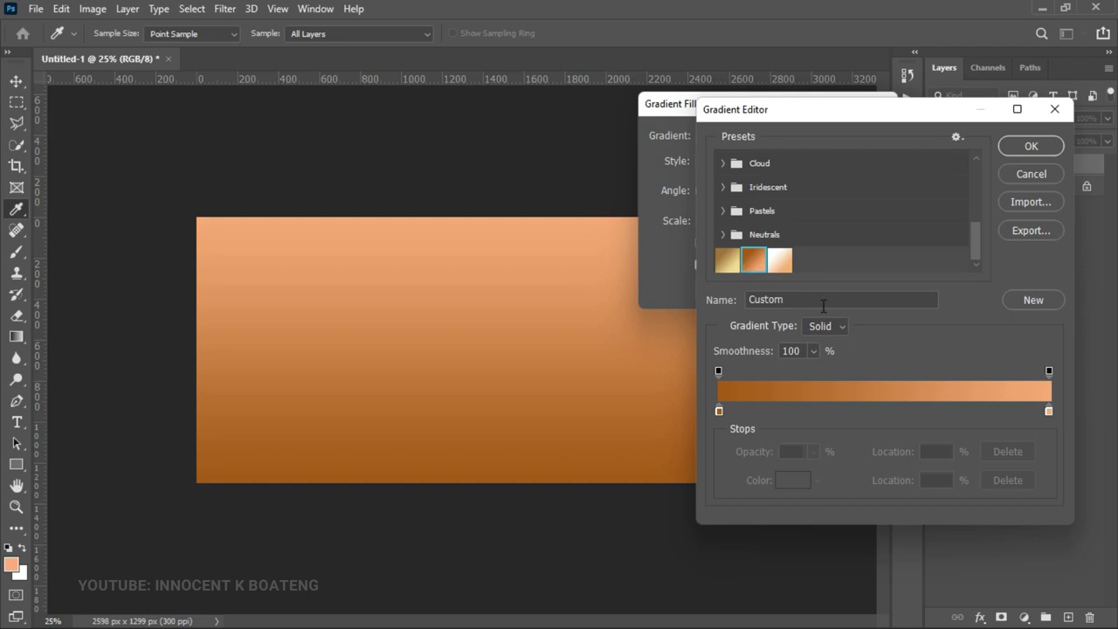
{"action": "left_click", "coordinate": [1031, 146]}
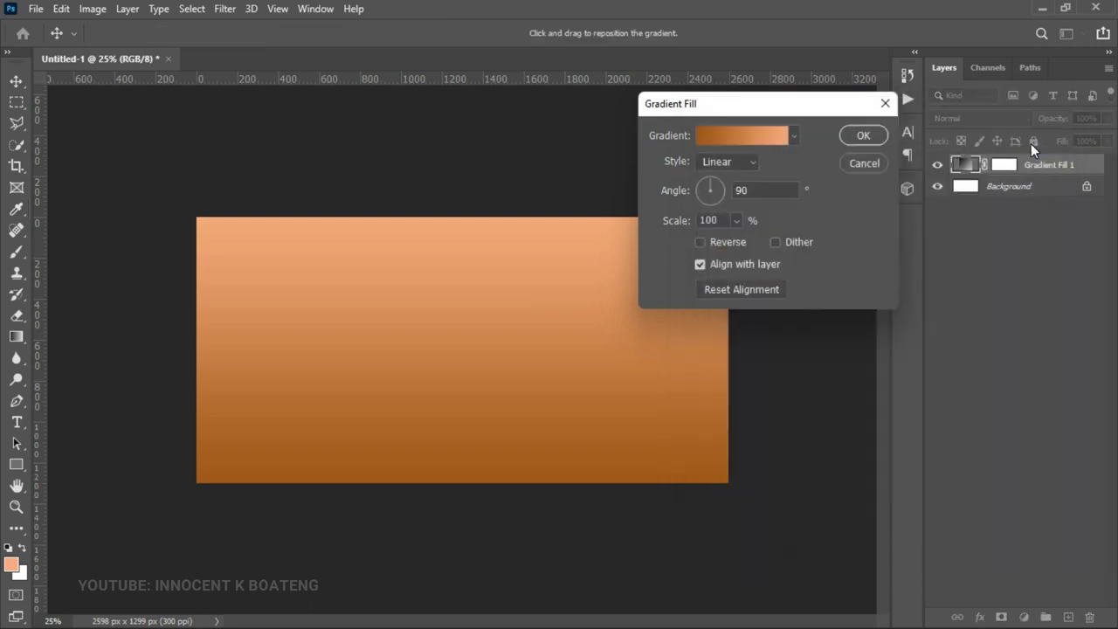
Step: Reverse the gradient, change its style to Radial and set its scale to 122%
{"action": "left_click", "coordinate": [702, 242]}
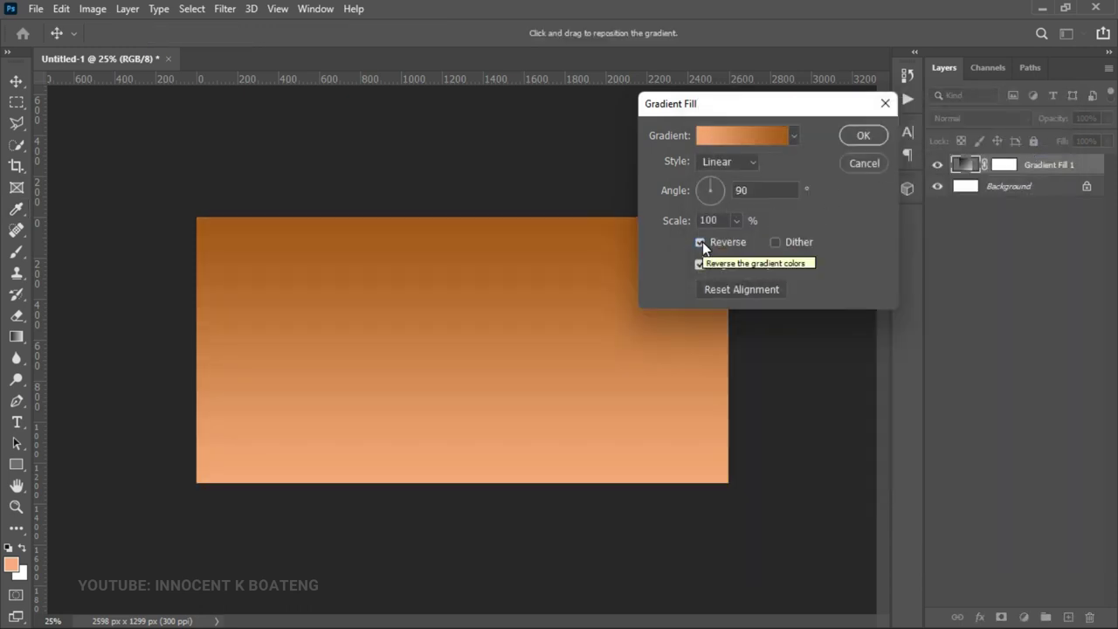
{"action": "left_click", "coordinate": [732, 162]}
{"action": "left_click", "coordinate": [716, 191]}
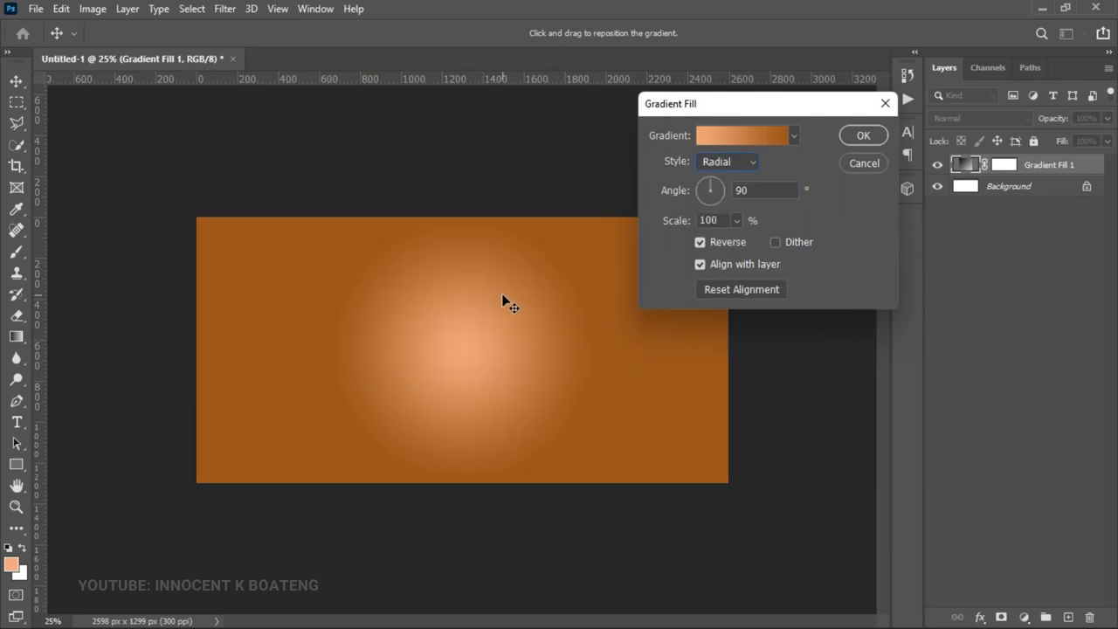
{"action": "double_click", "coordinate": [708, 220]}
{"action": "type", "text": "122"}
Step: Reposition the radial gradient's bright centre in the upper-right part of the canvas and apply the fill
{"action": "left_click_drag", "start_coordinate": [726, 105], "coordinate": [822, 105]}
{"action": "left_click_drag", "start_coordinate": [479, 329], "coordinate": [439, 342]}
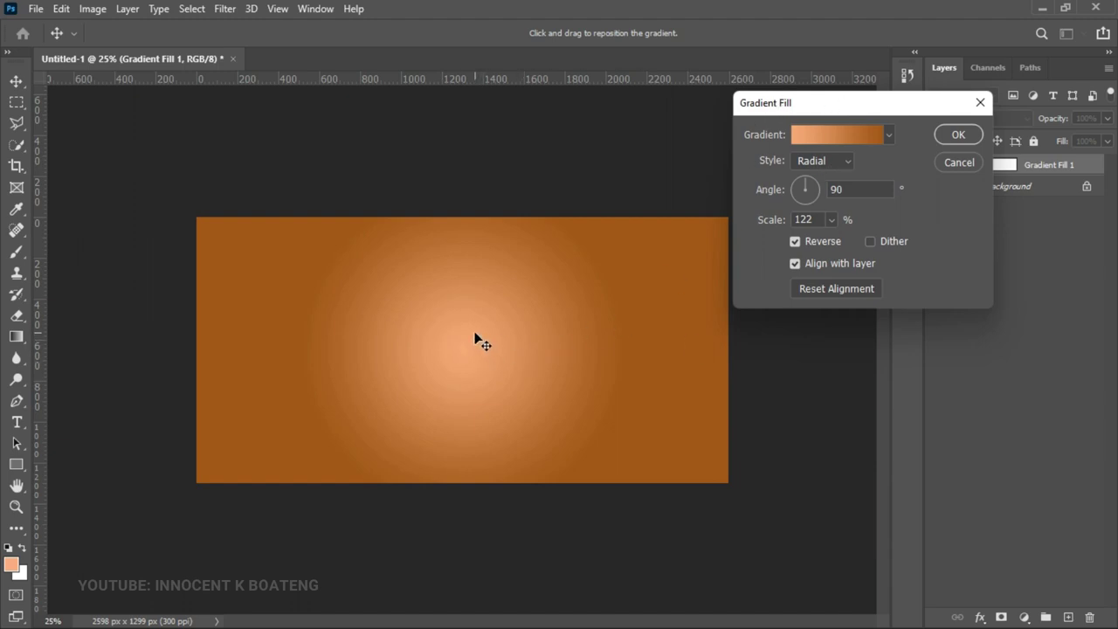
{"action": "left_click_drag", "start_coordinate": [467, 330], "coordinate": [611, 290]}
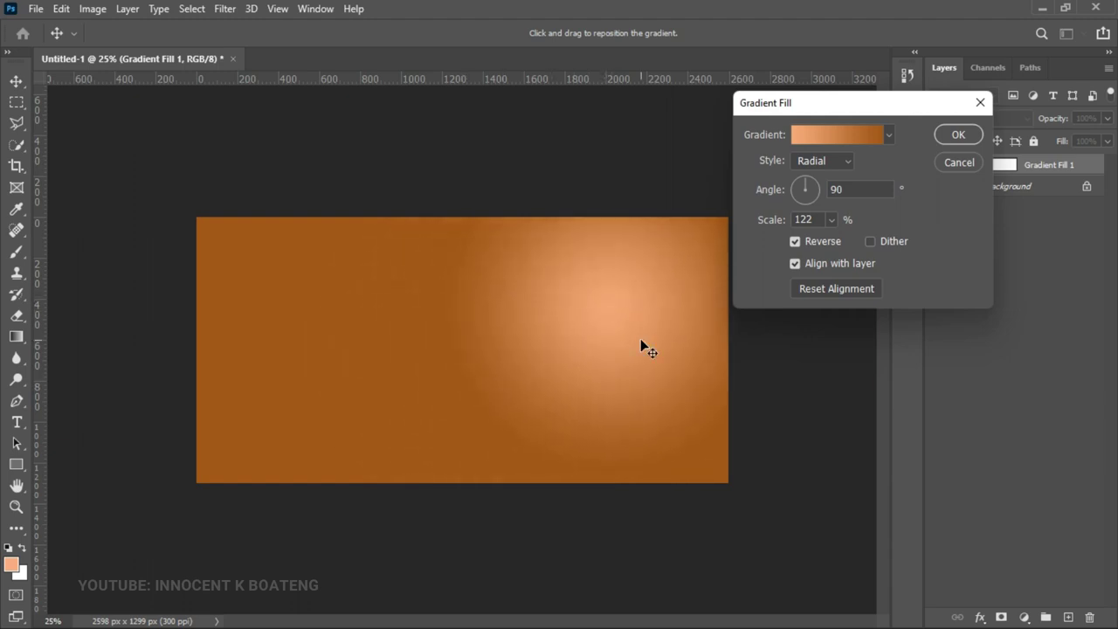
{"action": "left_click", "coordinate": [955, 136]}
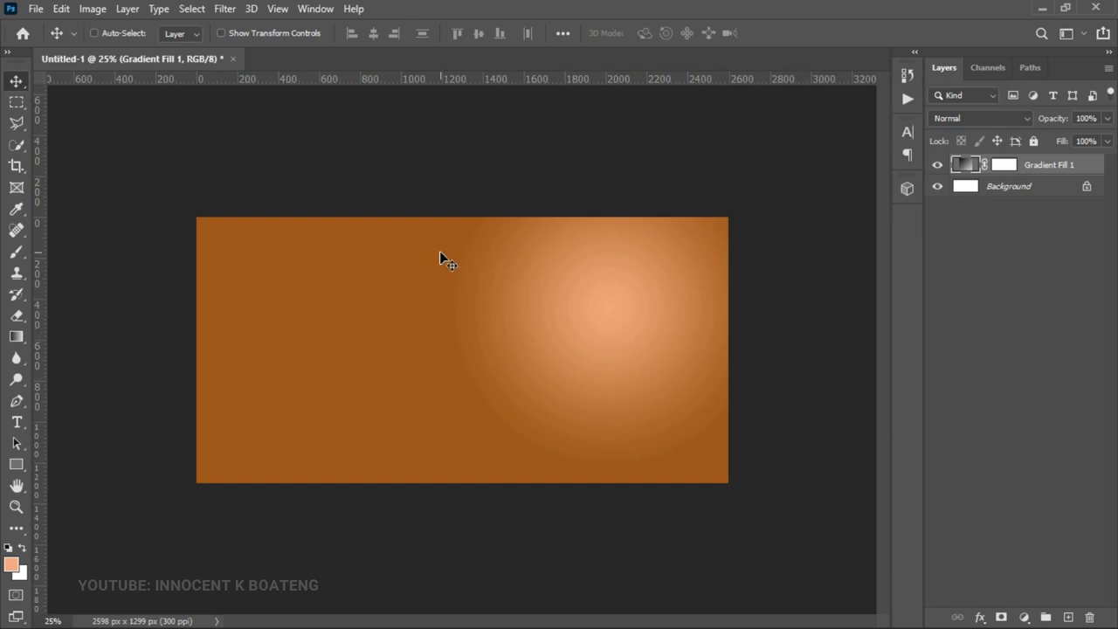
{"action": "left_click", "coordinate": [36, 9]}
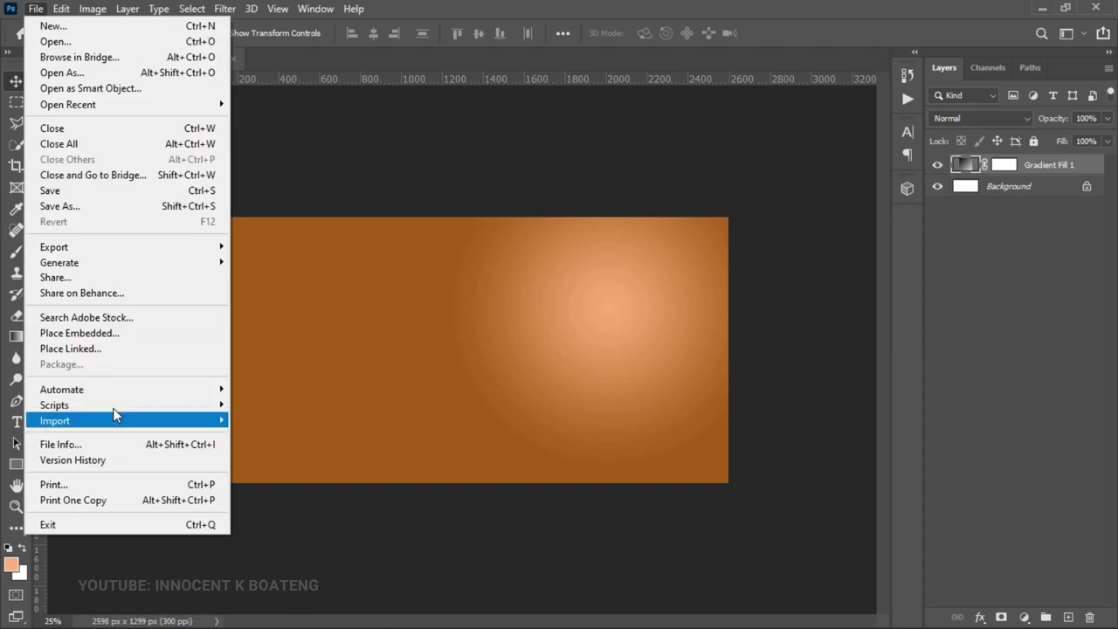
{"action": "left_click", "coordinate": [108, 339]}
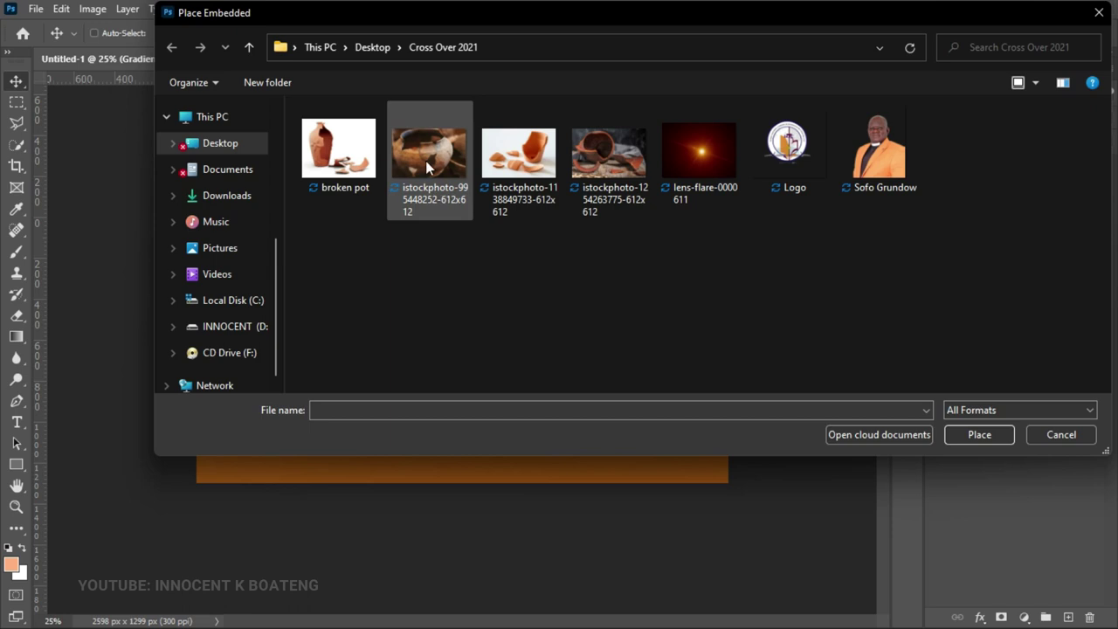
{"action": "key", "text": "Escape"}
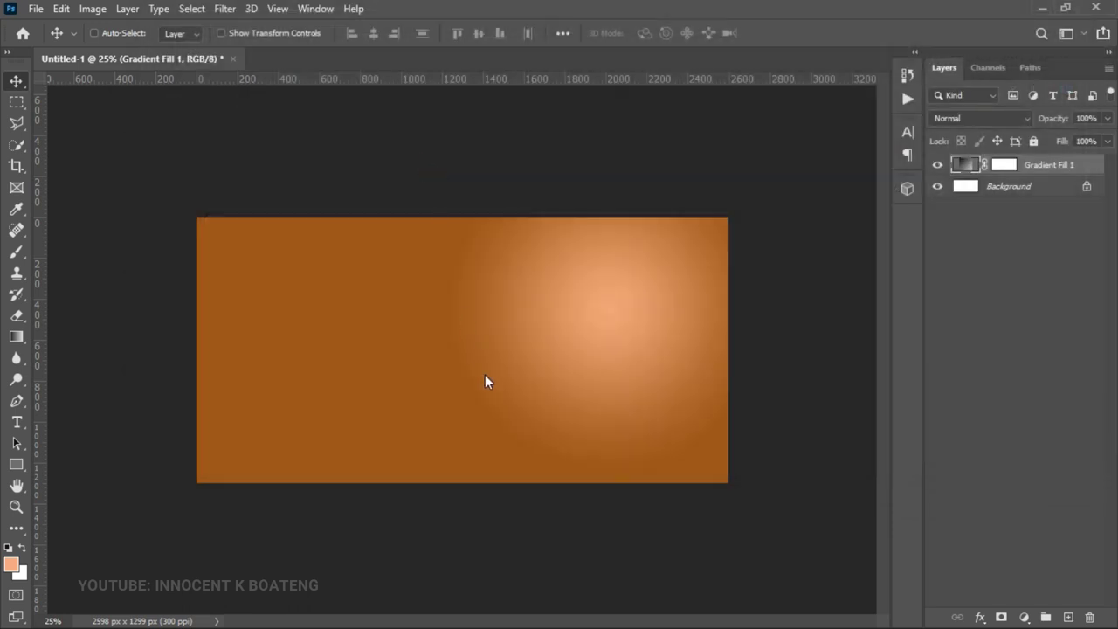
{"action": "left_click_drag", "start_coordinate": [507, 354], "coordinate": [366, 336]}
{"action": "left_click_drag", "start_coordinate": [387, 376], "coordinate": [534, 499]}
{"action": "left_click_drag", "start_coordinate": [503, 424], "coordinate": [460, 380]}
{"action": "key", "text": "Return"}
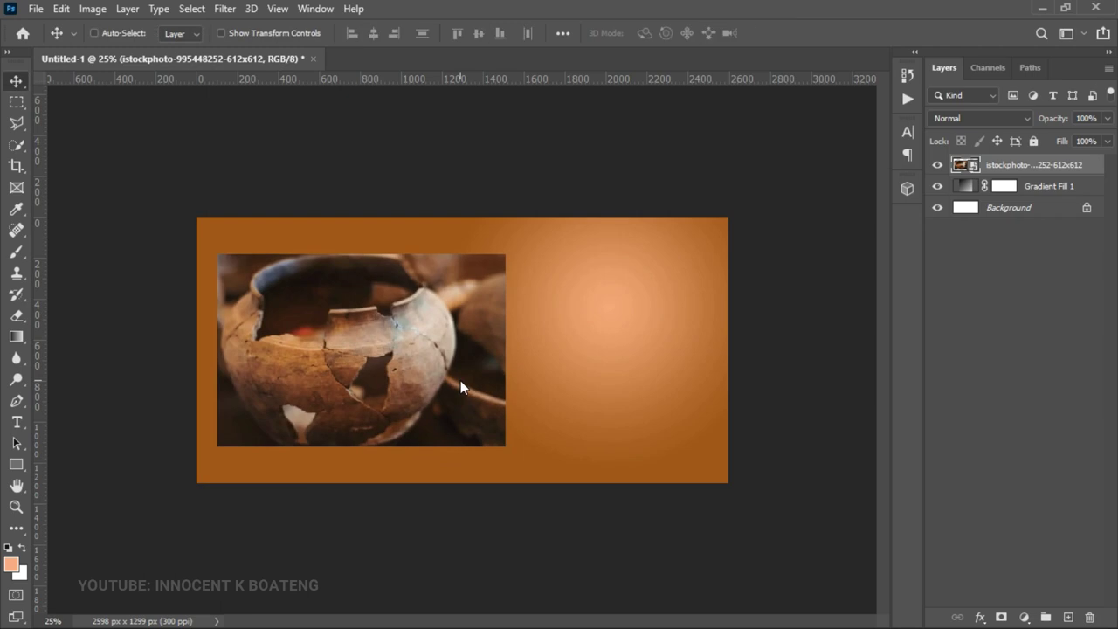
Step: Rasterize the broken pot layer and set its blend mode to Soft Light
{"action": "right_click", "coordinate": [1001, 165]}
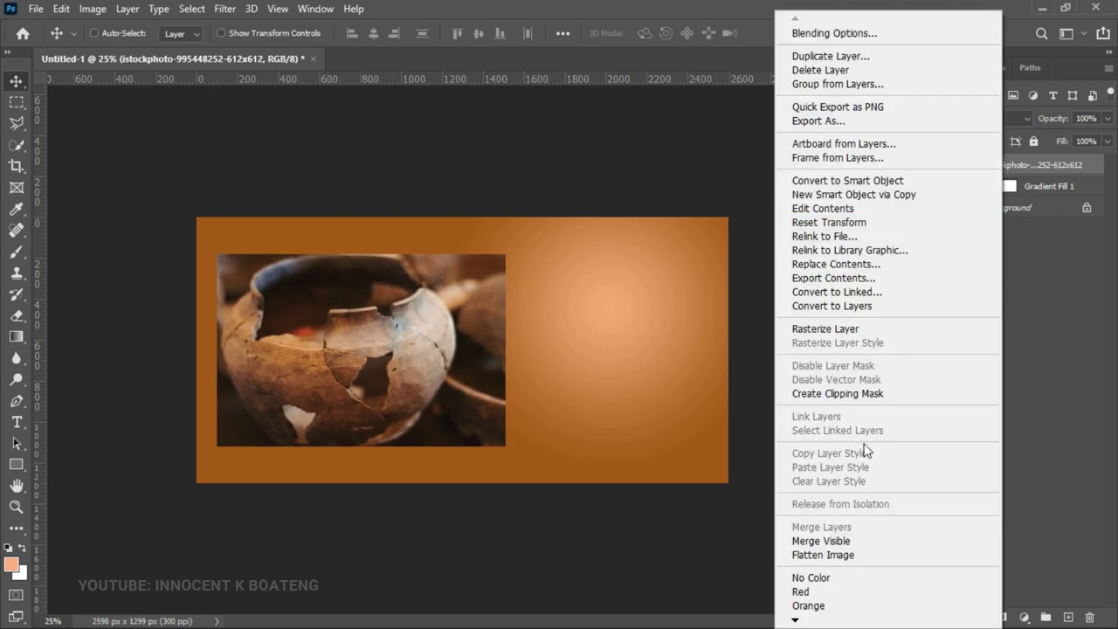
{"action": "left_click", "coordinate": [843, 328]}
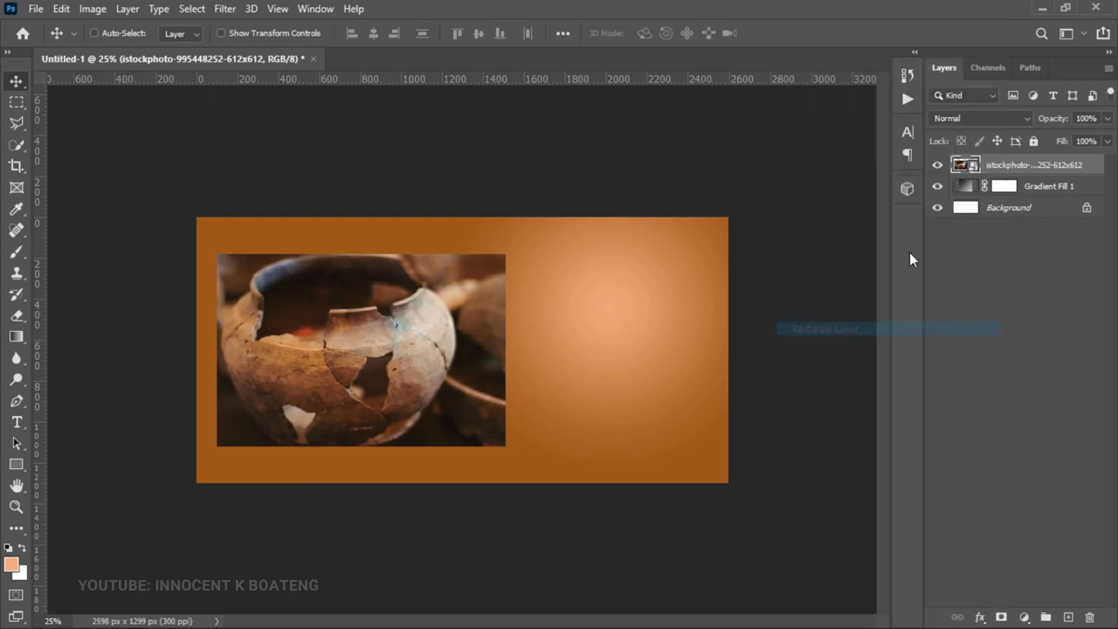
{"action": "left_click", "coordinate": [992, 115]}
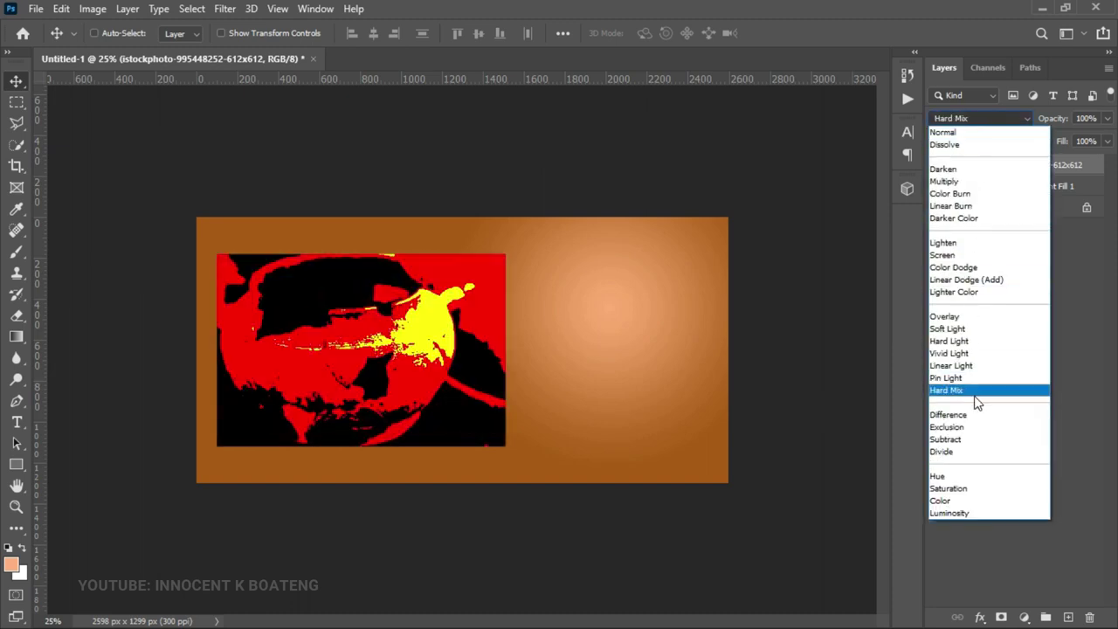
{"action": "left_click", "coordinate": [952, 328]}
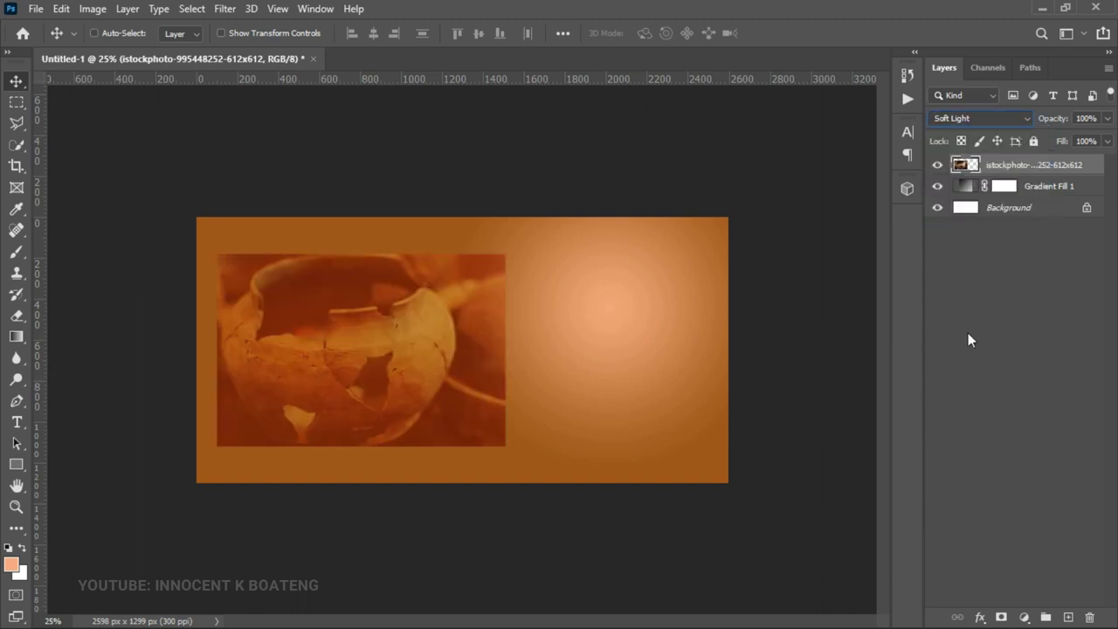
Step: Enlarge the broken pot image slightly and shift it so it nearly fills the canvas height at the left
{"action": "key", "text": "ctrl+t"}
{"action": "left_click_drag", "start_coordinate": [505, 446], "coordinate": [542, 475]}
{"action": "mouse_move", "coordinate": [500, 423]}
{"action": "left_mouse_down"}
{"action": "mouse_move", "coordinate": [467, 415]}
{"action": "mouse_move", "coordinate": [492, 412]}
{"action": "mouse_move", "coordinate": [487, 419]}
{"action": "left_mouse_up"}
{"action": "key", "text": "Return"}
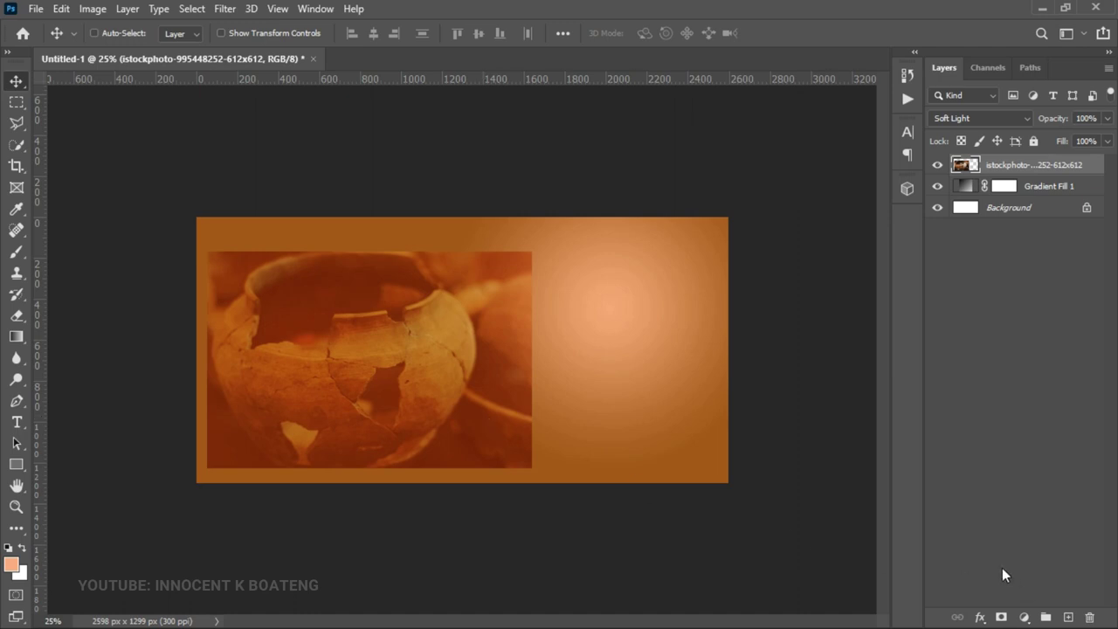
Step: Add a layer mask to the broken pot layer and set up a soft-edged 1000 px round brush
{"action": "left_click", "coordinate": [1001, 618]}
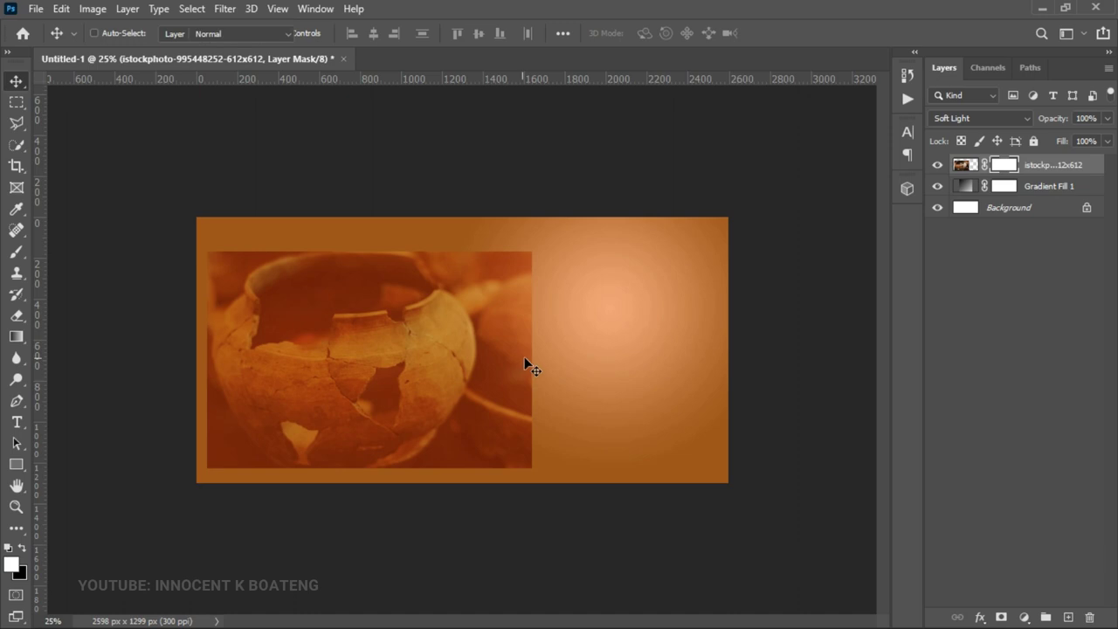
{"action": "key", "text": "b"}
{"action": "key", "text": "bracketright"}
{"action": "key", "text": "bracketright"}
{"action": "key", "text": "bracketright"}
{"action": "key", "text": "bracketright"}
{"action": "key", "text": "bracketright"}
{"action": "key", "text": "bracketright"}
{"action": "key", "text": "bracketright"}
{"action": "key", "text": "bracketright"}
{"action": "key", "text": "bracketright"}
{"action": "key", "text": "bracketright"}
{"action": "key", "text": "bracketright"}
{"action": "key", "text": "bracketright"}
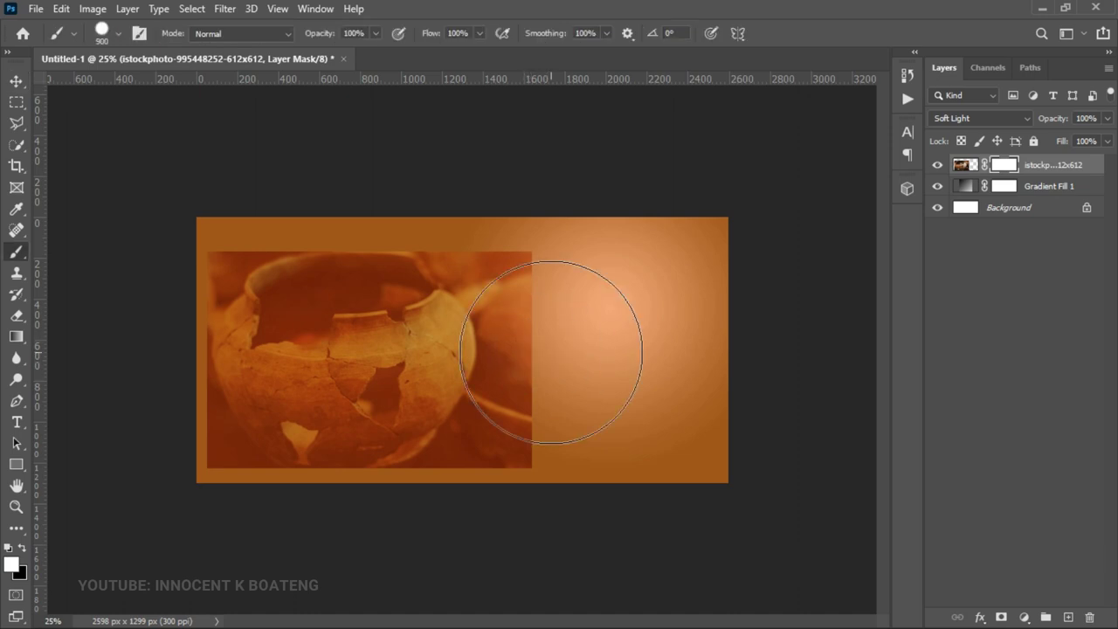
{"action": "key", "text": "bracketright"}
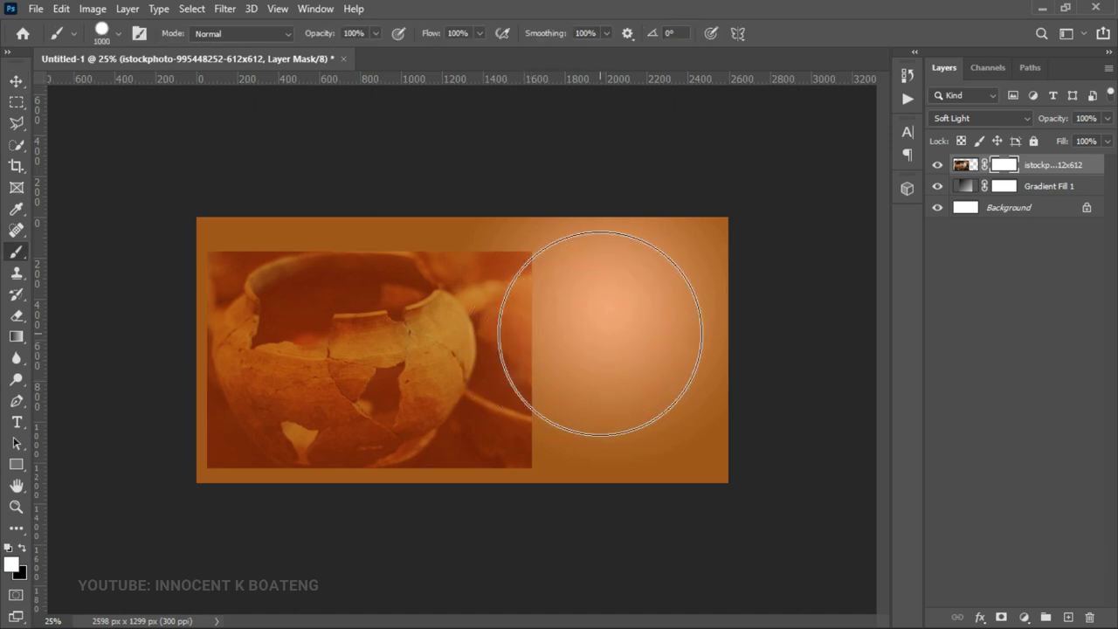
{"action": "right_click", "coordinate": [600, 333]}
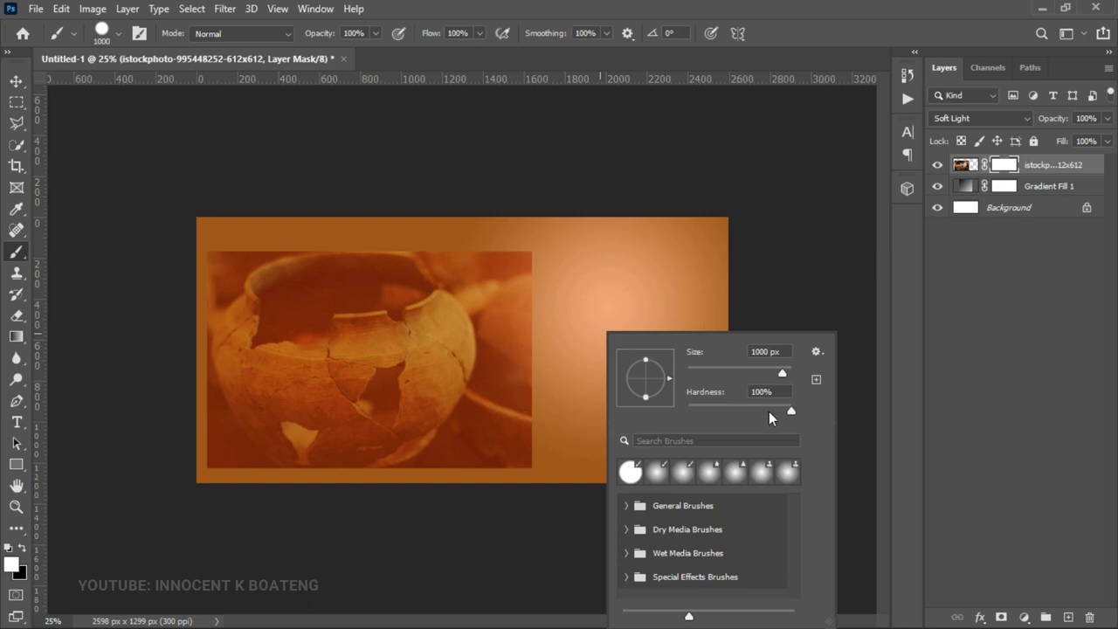
{"action": "left_click_drag", "start_coordinate": [783, 407], "coordinate": [609, 402]}
{"action": "left_click", "coordinate": [701, 369]}
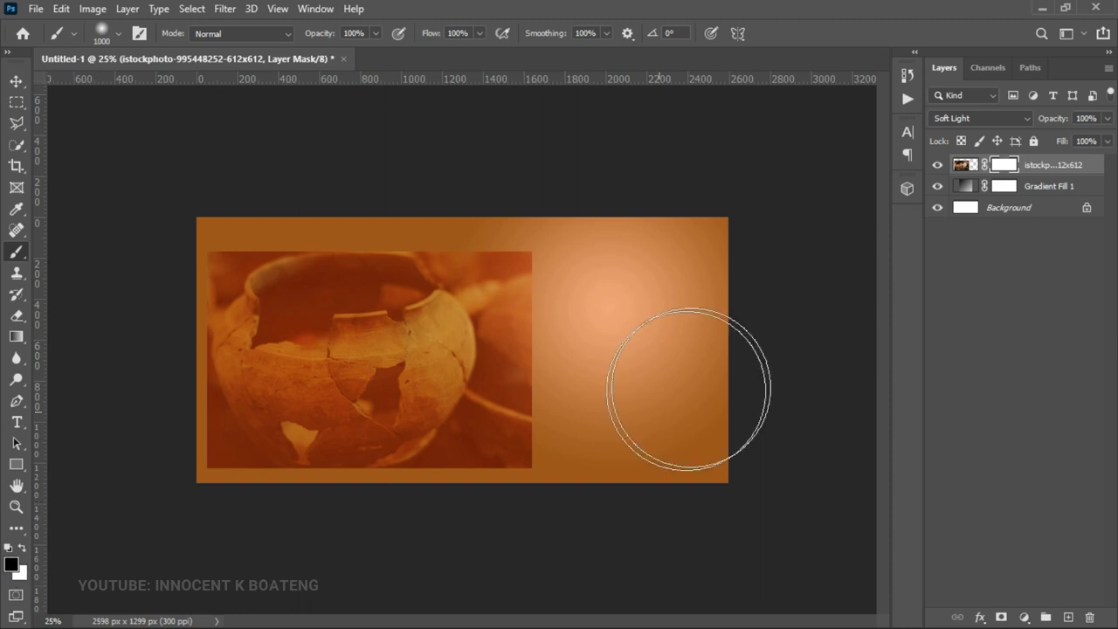
Step: Paint black on the pot layer's mask around all its edges to fade the image into the gradient background
{"action": "mouse_move", "coordinate": [580, 228]}
{"action": "left_mouse_down"}
{"action": "mouse_move", "coordinate": [610, 281]}
{"action": "mouse_move", "coordinate": [594, 244]}
{"action": "left_mouse_up"}
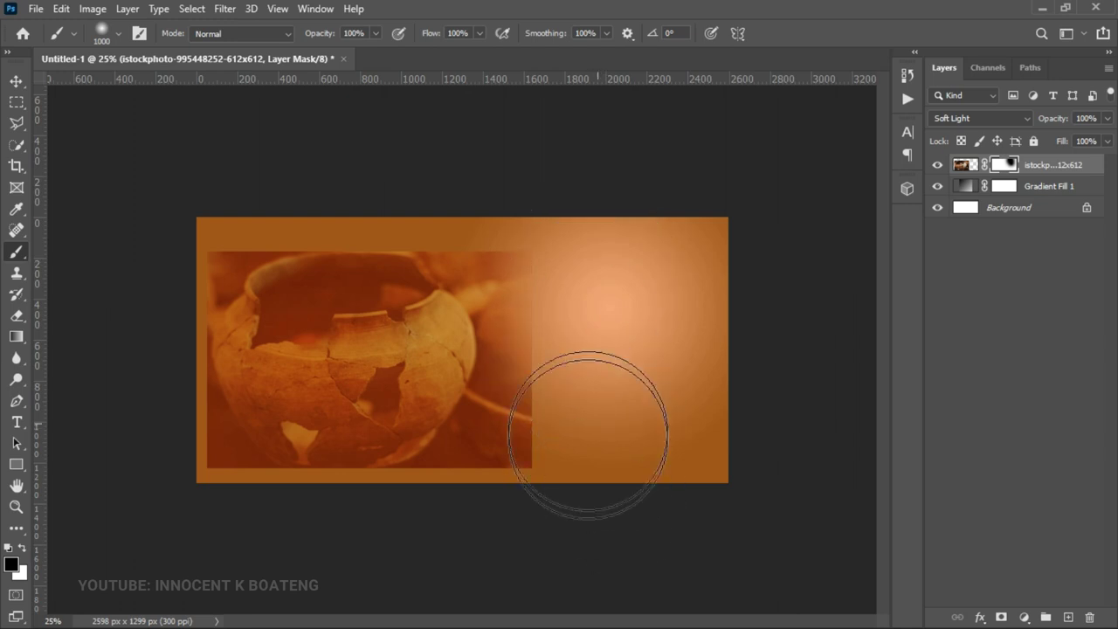
{"action": "mouse_move", "coordinate": [622, 398]}
{"action": "left_mouse_down"}
{"action": "mouse_move", "coordinate": [605, 375]}
{"action": "mouse_move", "coordinate": [432, 569]}
{"action": "mouse_move", "coordinate": [142, 489]}
{"action": "mouse_move", "coordinate": [145, 339]}
{"action": "mouse_move", "coordinate": [424, 534]}
{"action": "mouse_move", "coordinate": [196, 179]}
{"action": "mouse_move", "coordinate": [176, 206]}
{"action": "mouse_move", "coordinate": [158, 367]}
{"action": "left_mouse_up"}
{"action": "key", "text": "v"}
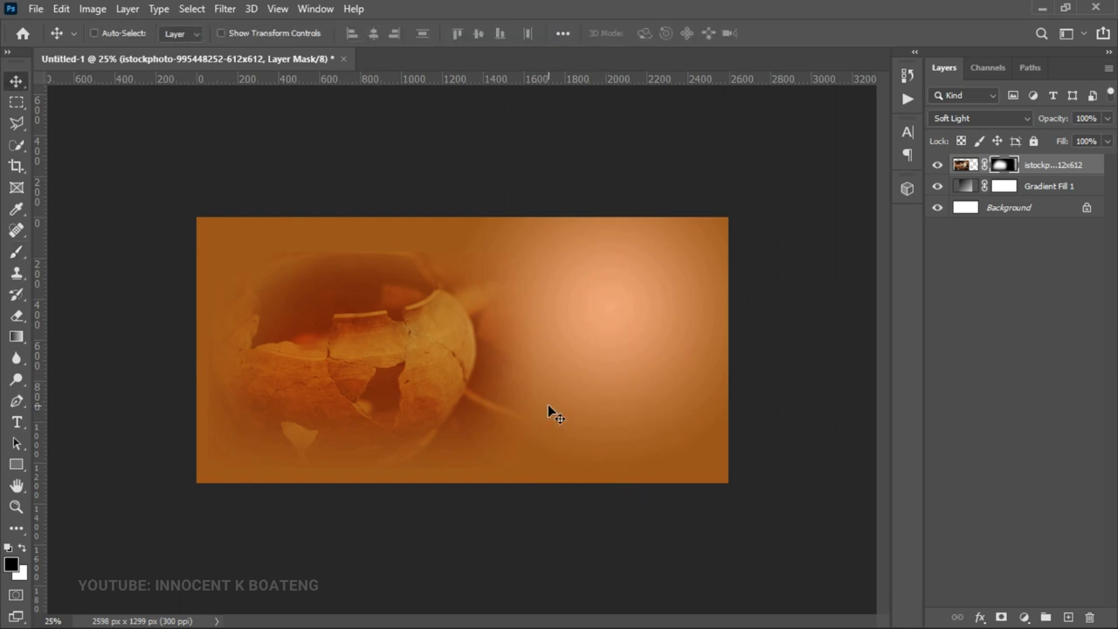
Step: Scale the masked pot image down slightly and reposition it in the left half of the canvas
{"action": "key", "text": "ctrl+t"}
{"action": "left_click_drag", "start_coordinate": [539, 246], "coordinate": [486, 281]}
{"action": "left_click_drag", "start_coordinate": [389, 379], "coordinate": [394, 358]}
{"action": "key", "text": "Return"}
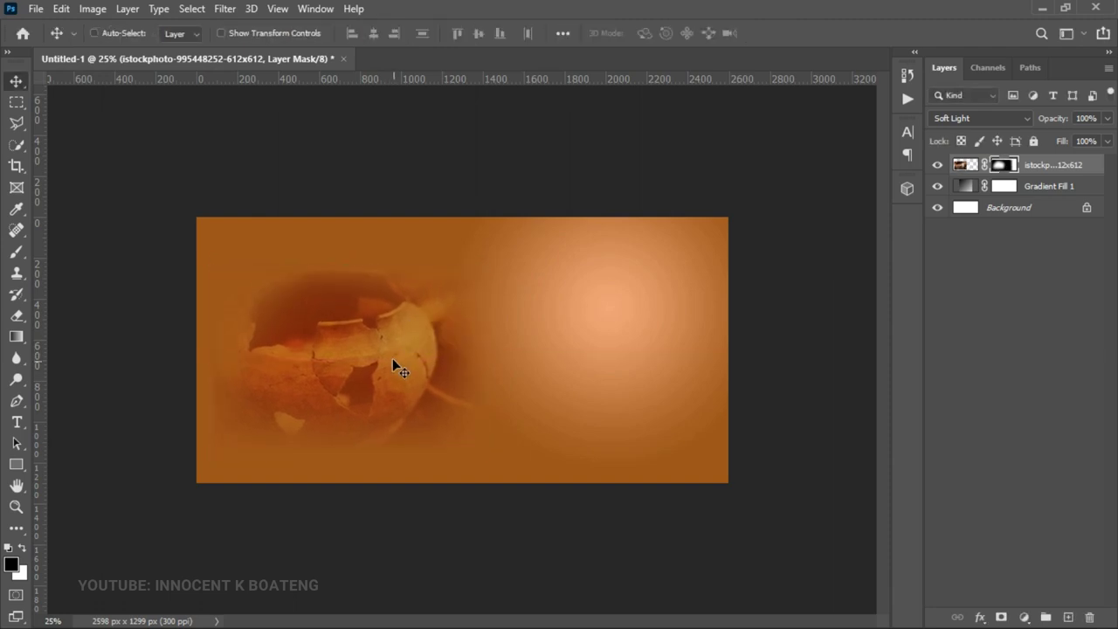
{"action": "key", "text": "b"}
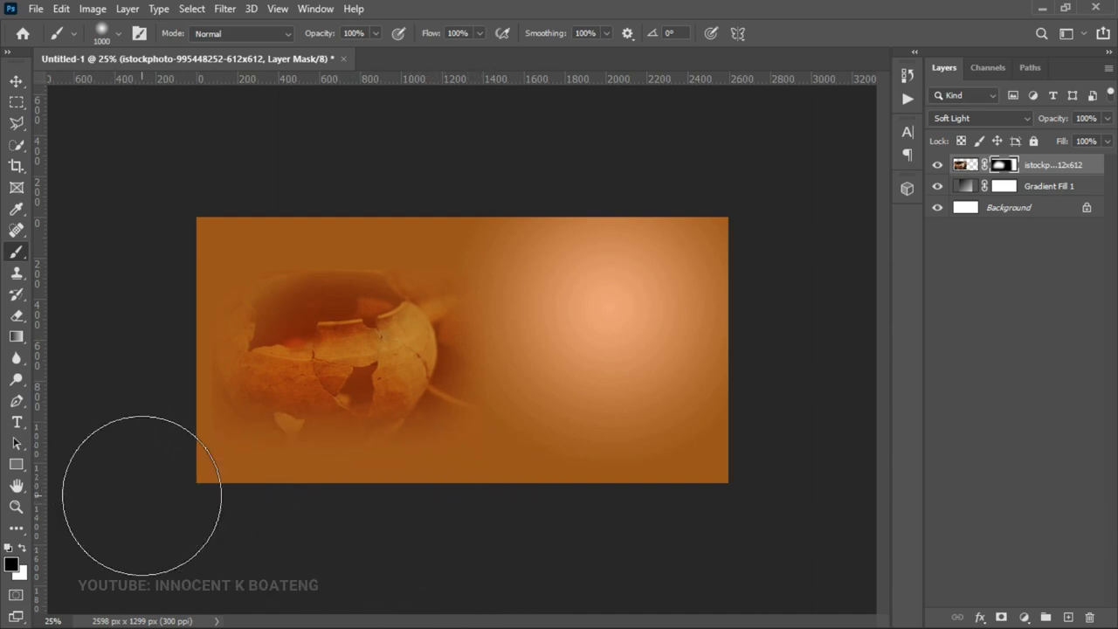
{"action": "key", "text": "v"}
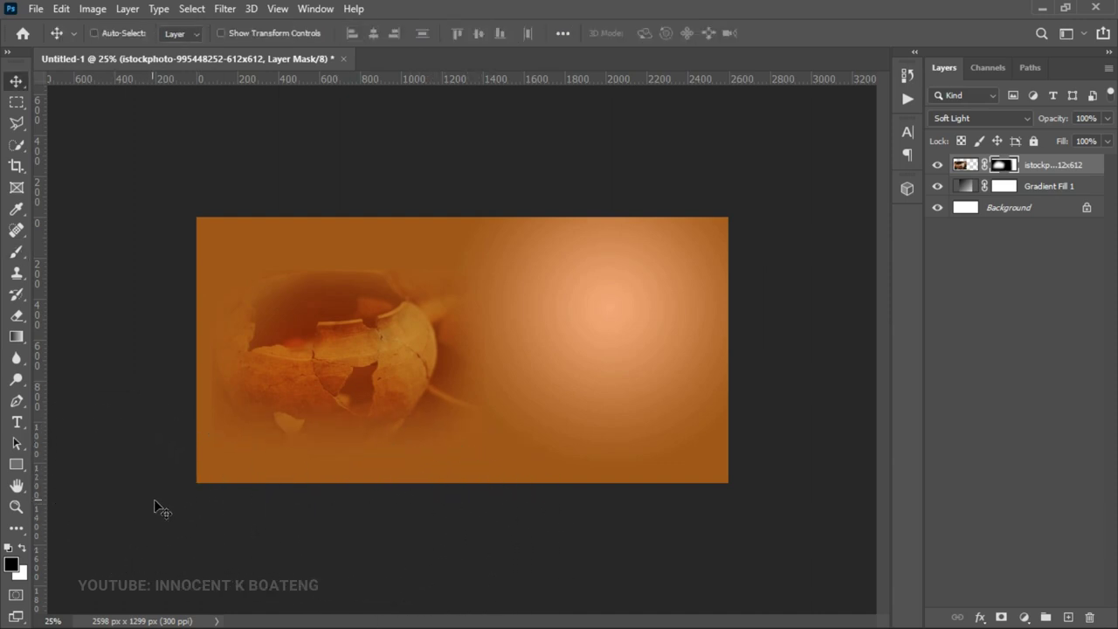
{"action": "left_click", "coordinate": [35, 8]}
{"action": "left_click", "coordinate": [94, 332]}
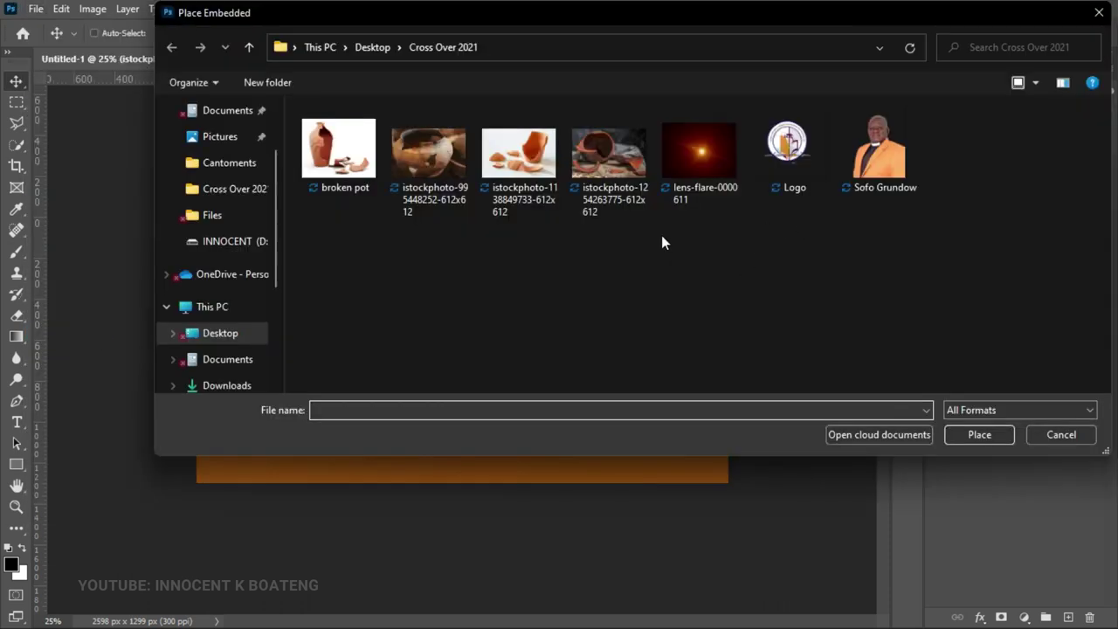
{"action": "double_click", "coordinate": [606, 166]}
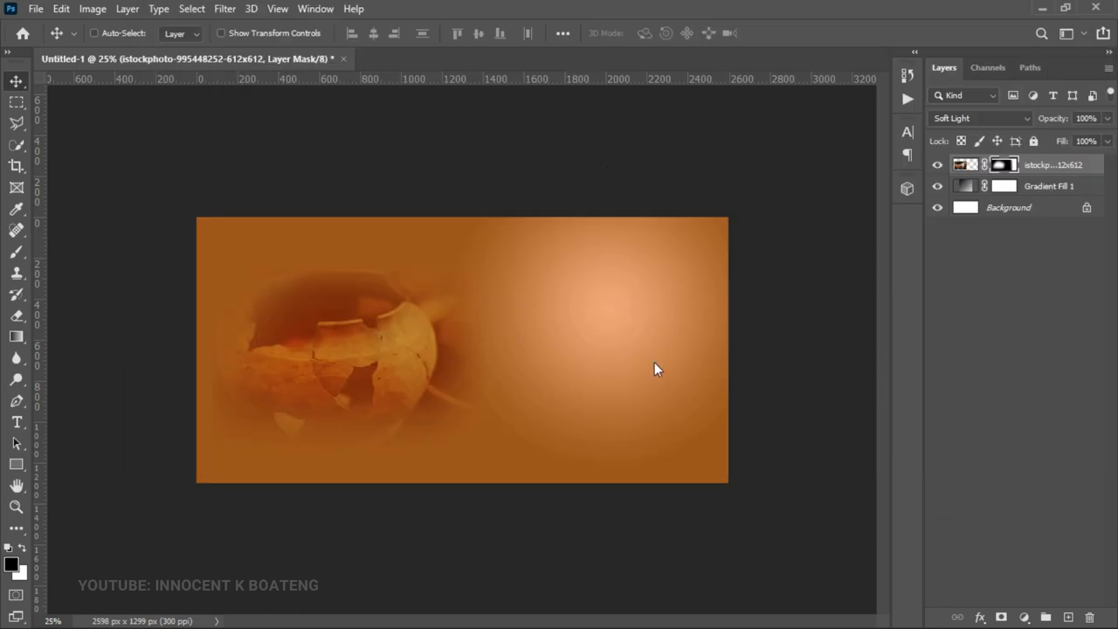
{"action": "left_click_drag", "start_coordinate": [492, 354], "coordinate": [660, 266]}
{"action": "left_click_drag", "start_coordinate": [566, 309], "coordinate": [469, 396]}
{"action": "left_click_drag", "start_coordinate": [696, 222], "coordinate": [742, 225]}
{"action": "key", "text": "Return"}
Step: Rasterize the second pot image layer and set its blend mode to Soft Light
{"action": "right_click", "coordinate": [1006, 170]}
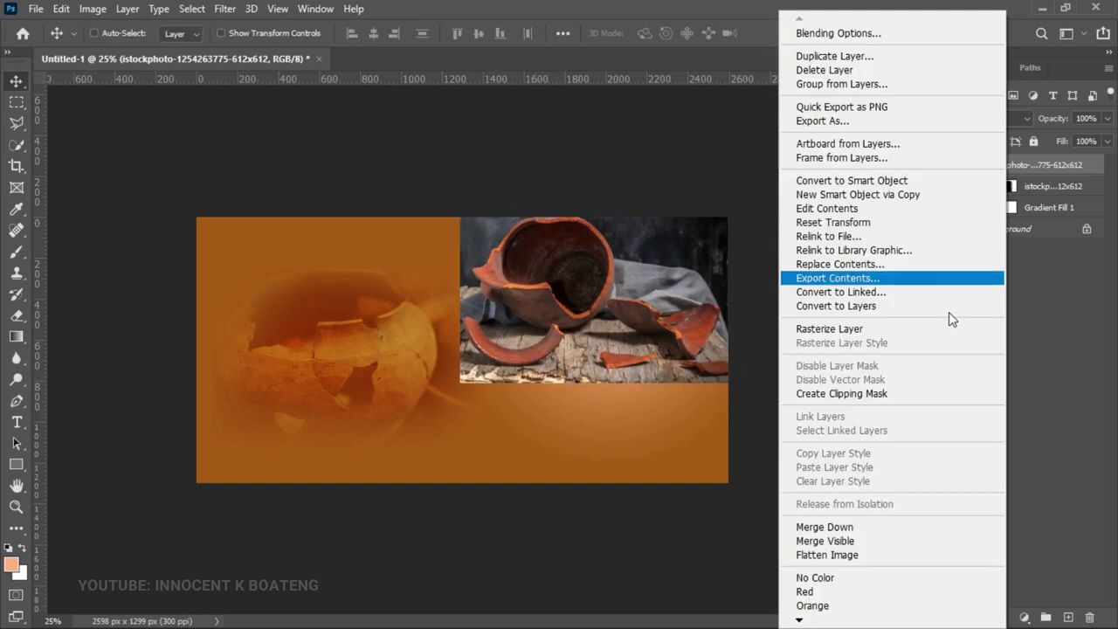
{"action": "left_click", "coordinate": [849, 330]}
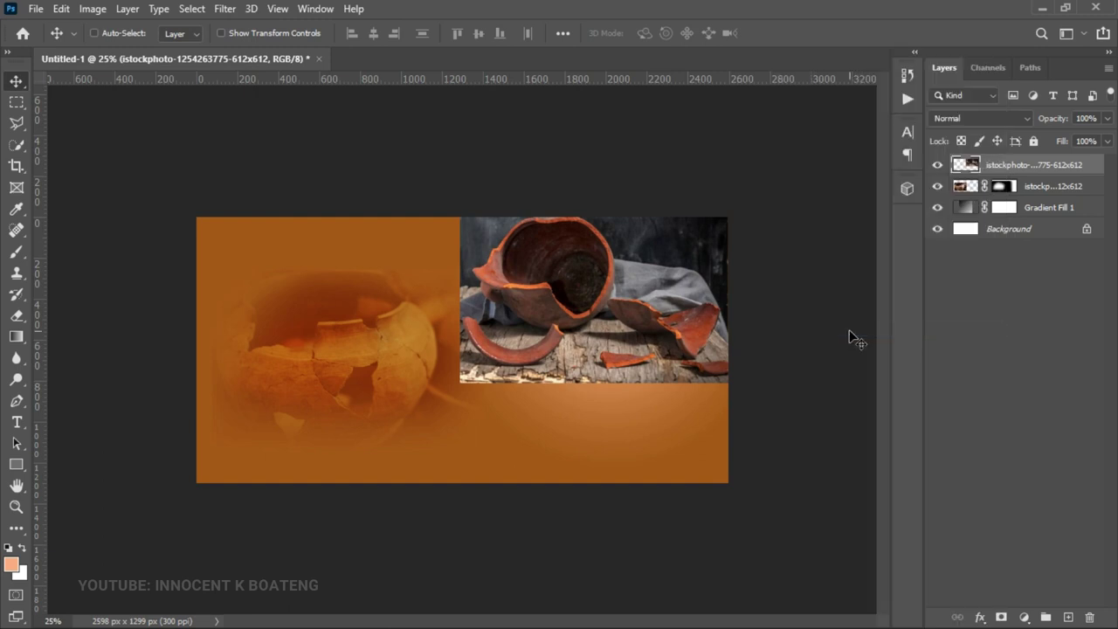
{"action": "left_click", "coordinate": [983, 118]}
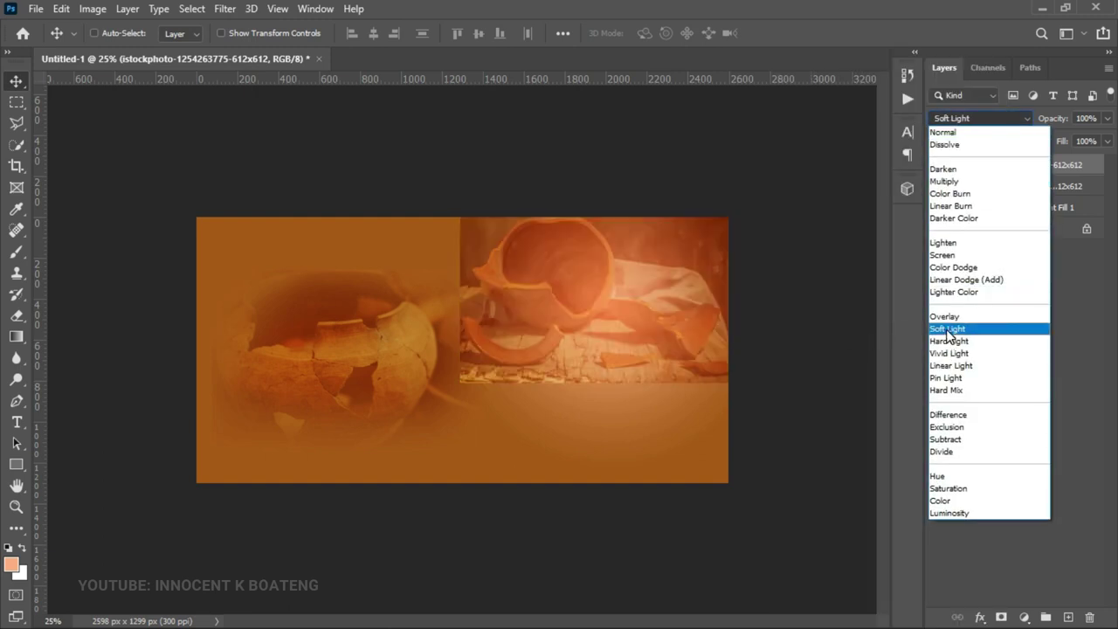
{"action": "left_click", "coordinate": [948, 330]}
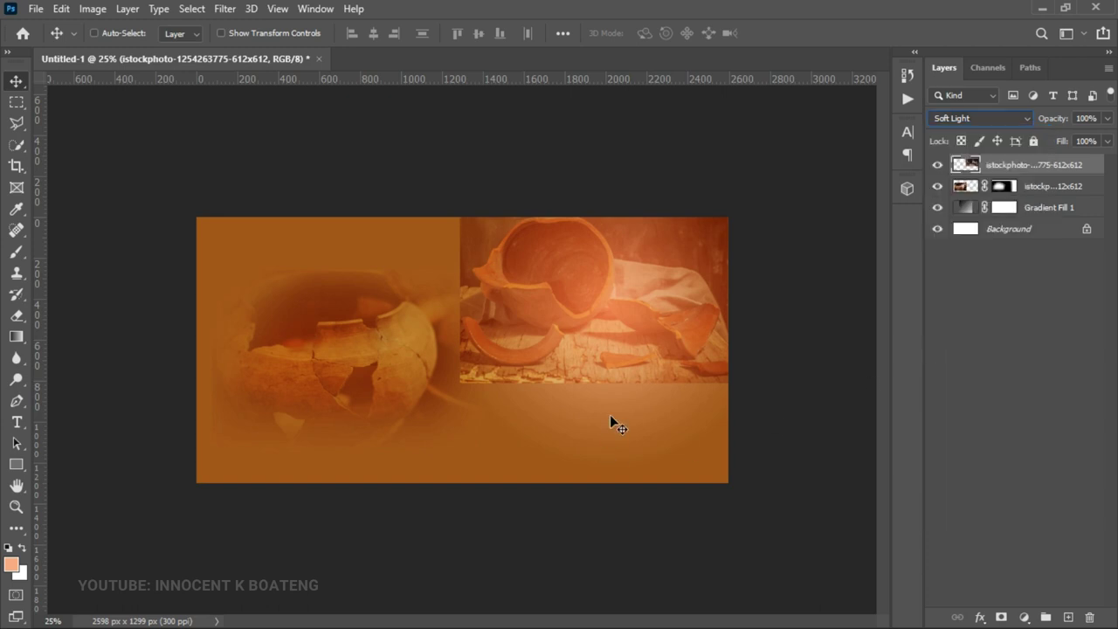
Step: Enlarge the second pot image slightly towards the lower left, keeping it anchored in the canvas's upper-right corner
{"action": "key", "text": "ctrl+t"}
{"action": "left_click_drag", "start_coordinate": [457, 389], "coordinate": [432, 406]}
{"action": "double_click", "coordinate": [530, 323]}
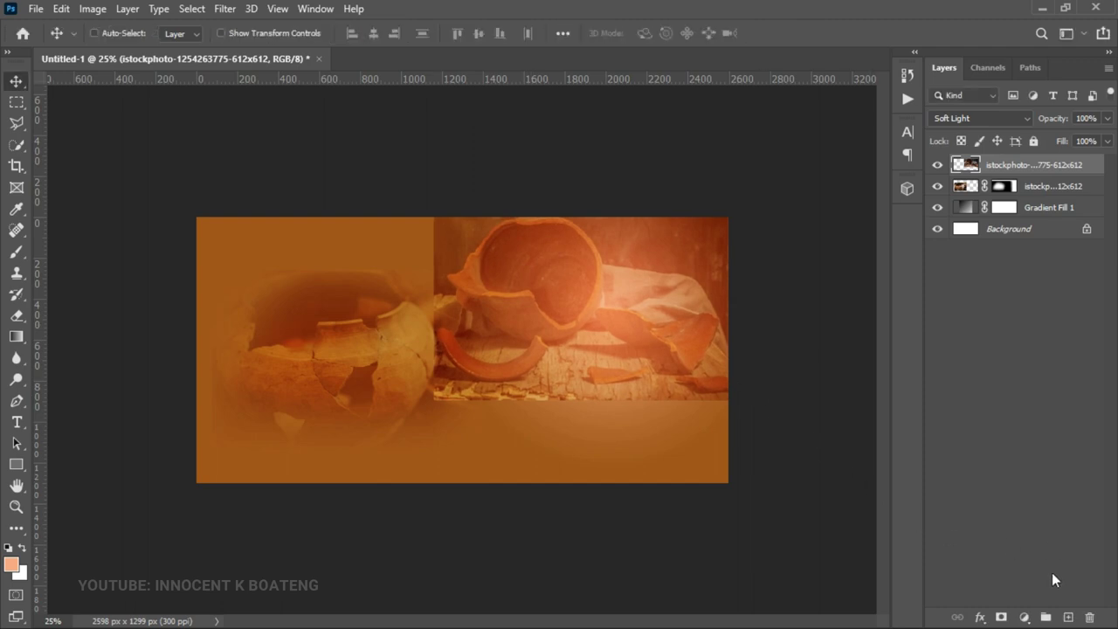
Step: Add a layer mask to the second pot image and paint black to fade its left and bottom edges
{"action": "left_click", "coordinate": [1002, 617]}
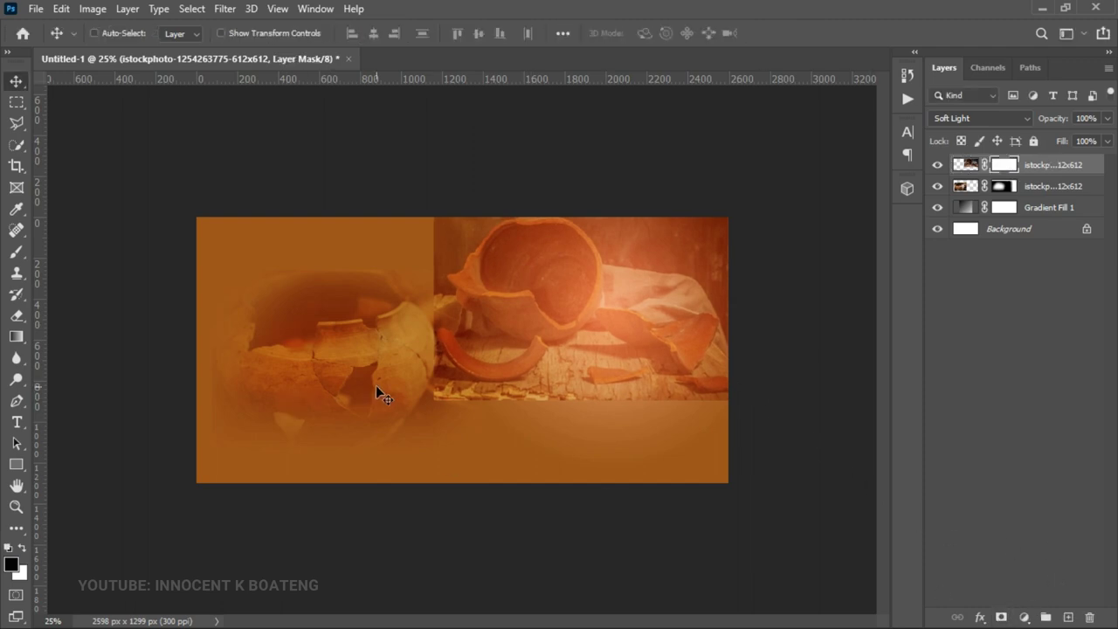
{"action": "key", "text": "b"}
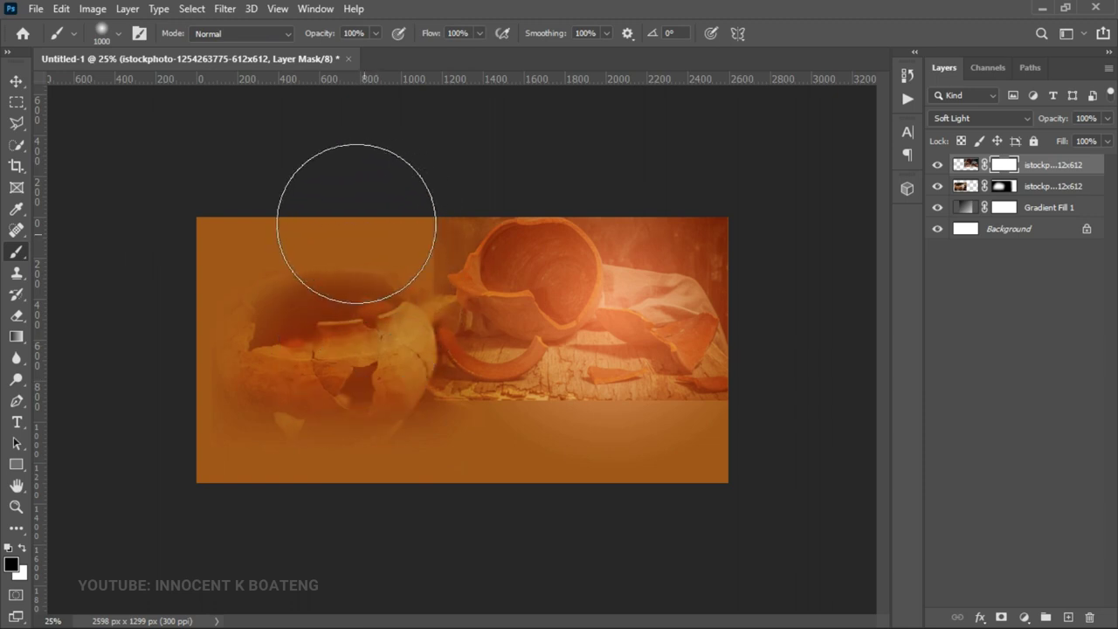
{"action": "mouse_move", "coordinate": [361, 238]}
{"action": "left_mouse_down"}
{"action": "mouse_move", "coordinate": [371, 282]}
{"action": "mouse_move", "coordinate": [359, 282]}
{"action": "mouse_move", "coordinate": [380, 251]}
{"action": "mouse_move", "coordinate": [376, 374]}
{"action": "left_mouse_up"}
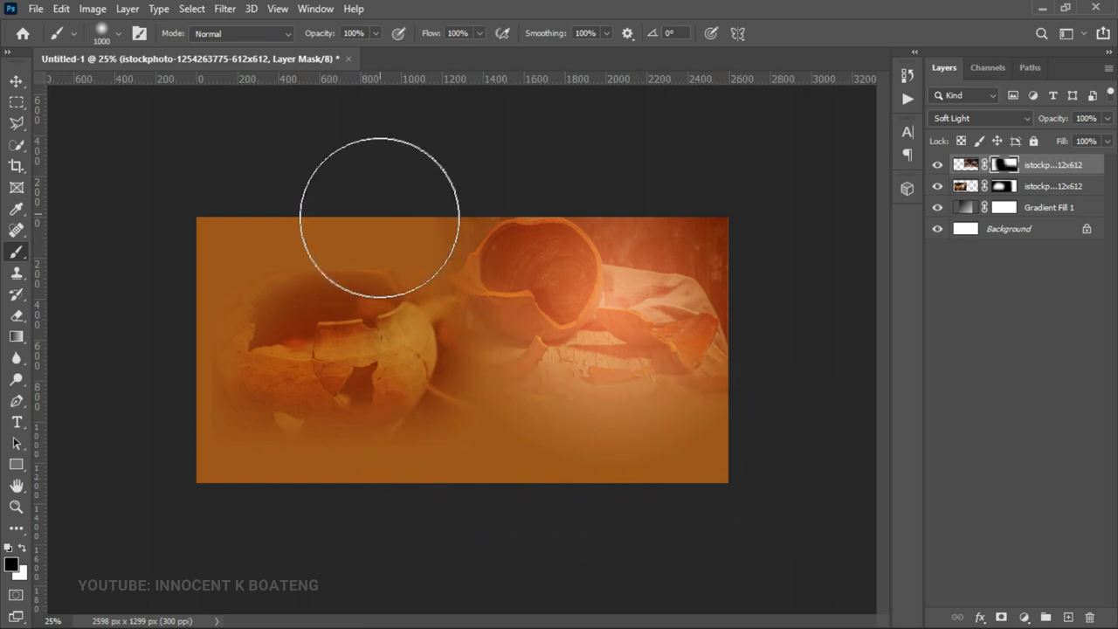
{"action": "key", "text": "v"}
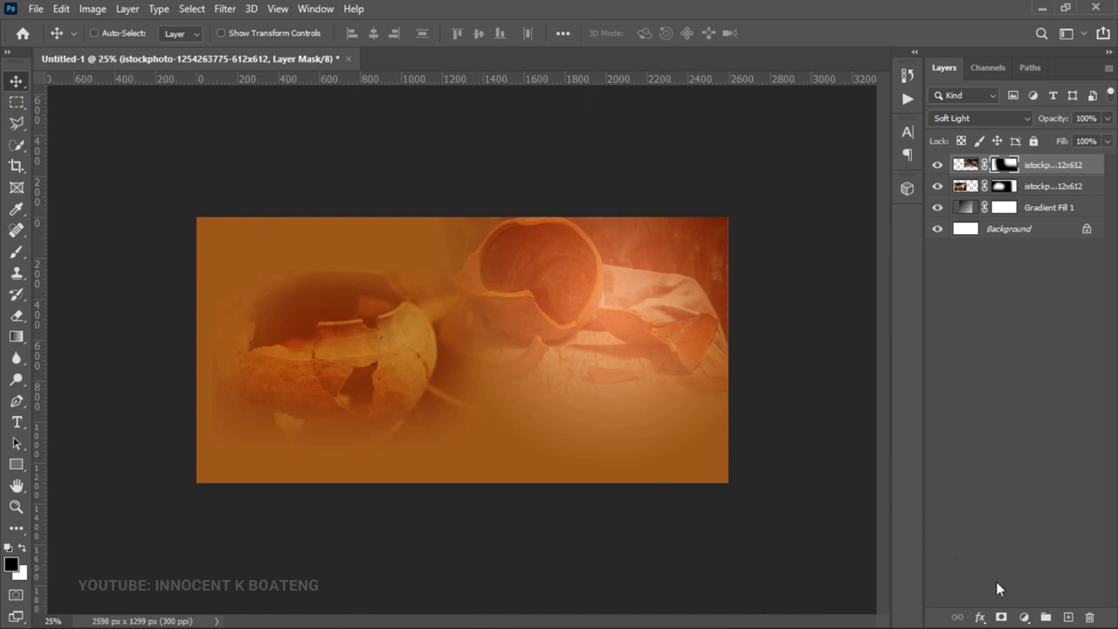
Step: Add a Curves adjustment layer above the pot images and pull the RGB midpoint down slightly to darken them
{"action": "left_click", "coordinate": [1024, 617]}
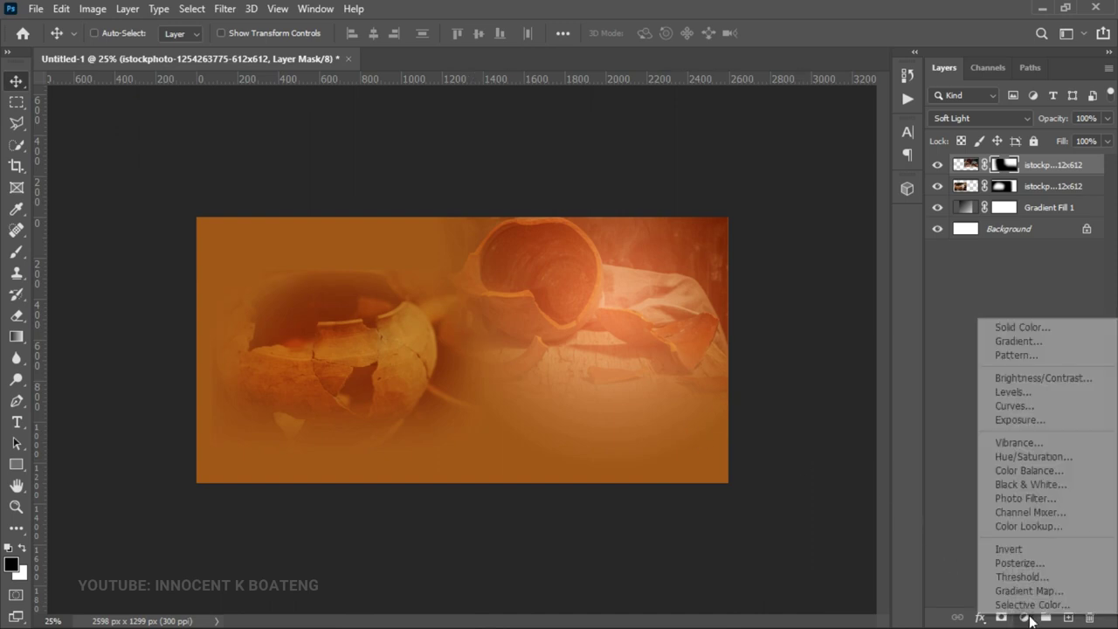
{"action": "left_click", "coordinate": [1013, 405]}
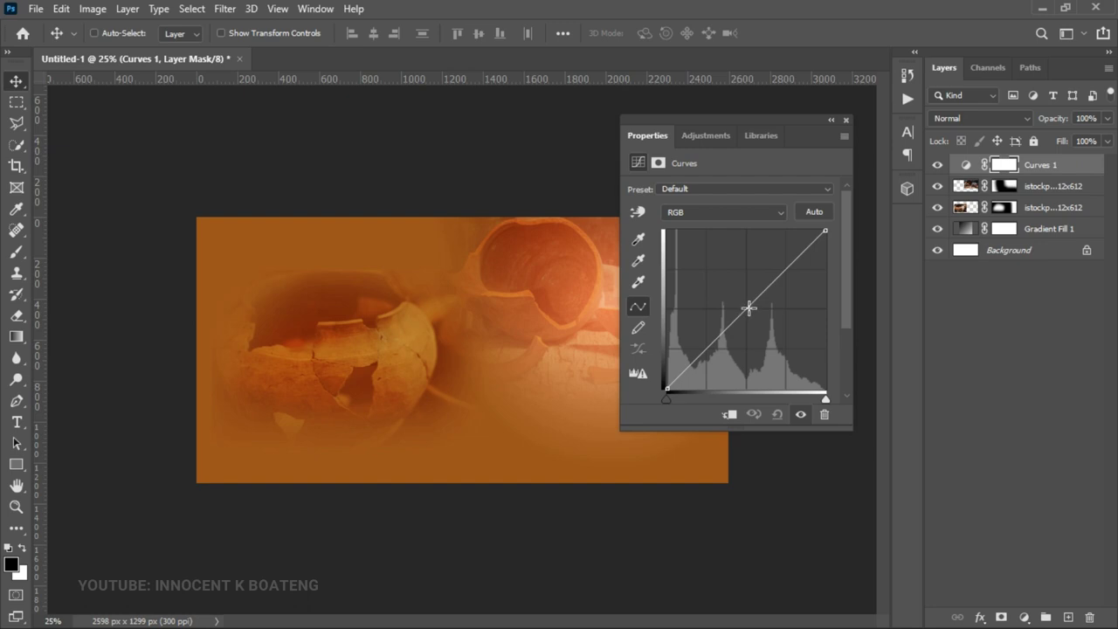
{"action": "left_click_drag", "start_coordinate": [748, 308], "coordinate": [744, 323]}
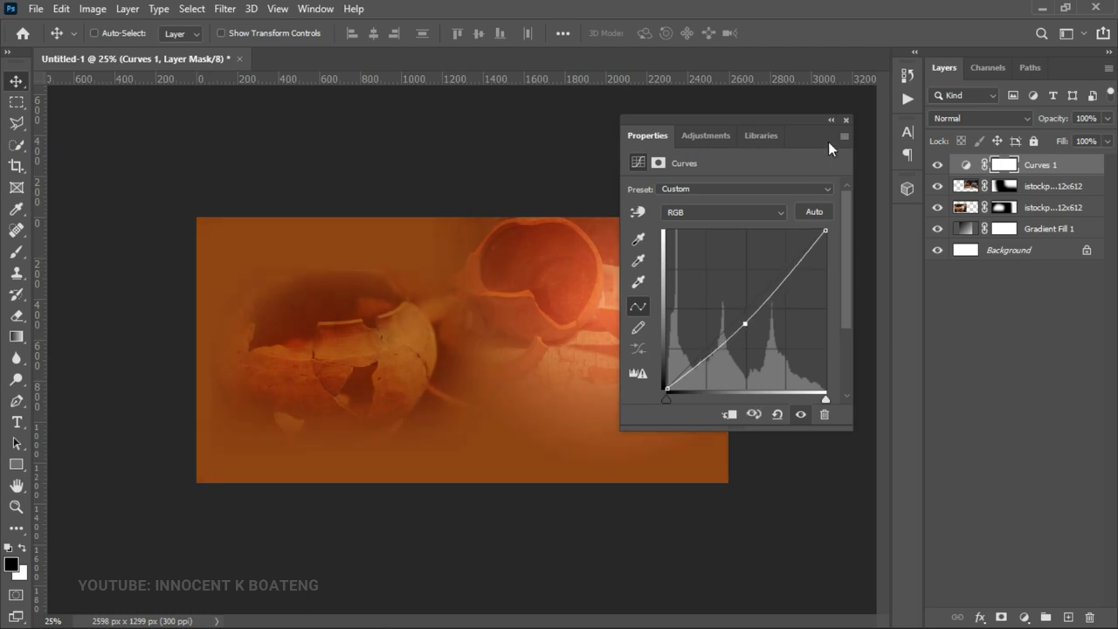
{"action": "left_click", "coordinate": [846, 121]}
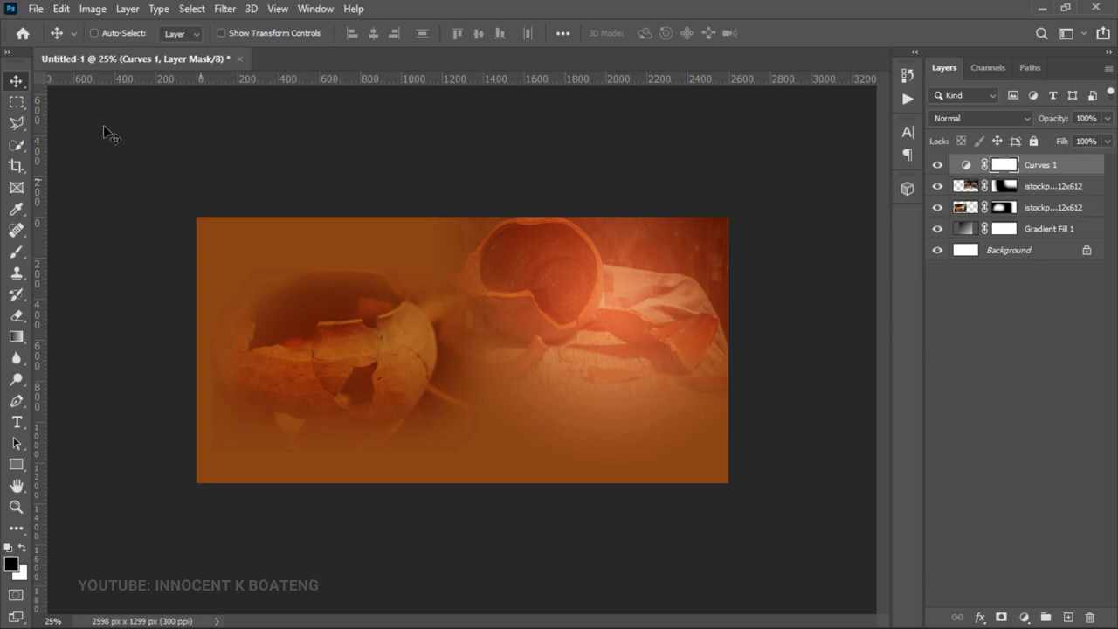
Step: Place the pastor's portrait as embedded and enlarge it to fill the canvas's right side, with the body cropped at the bottom edge
{"action": "left_click", "coordinate": [35, 9]}
{"action": "left_click", "coordinate": [92, 332]}
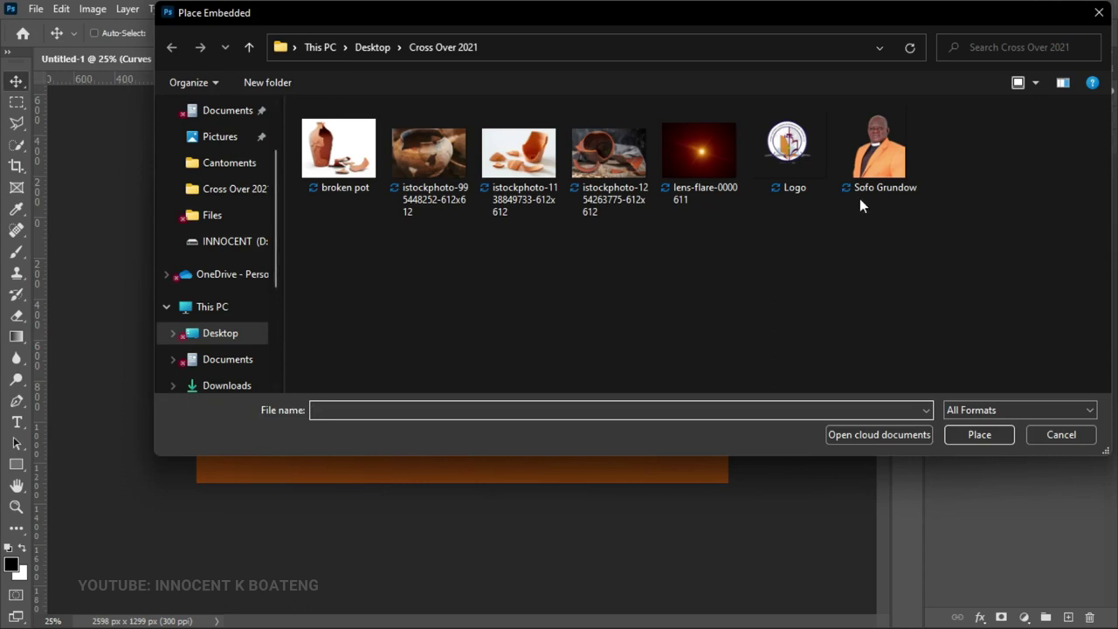
{"action": "double_click", "coordinate": [873, 154]}
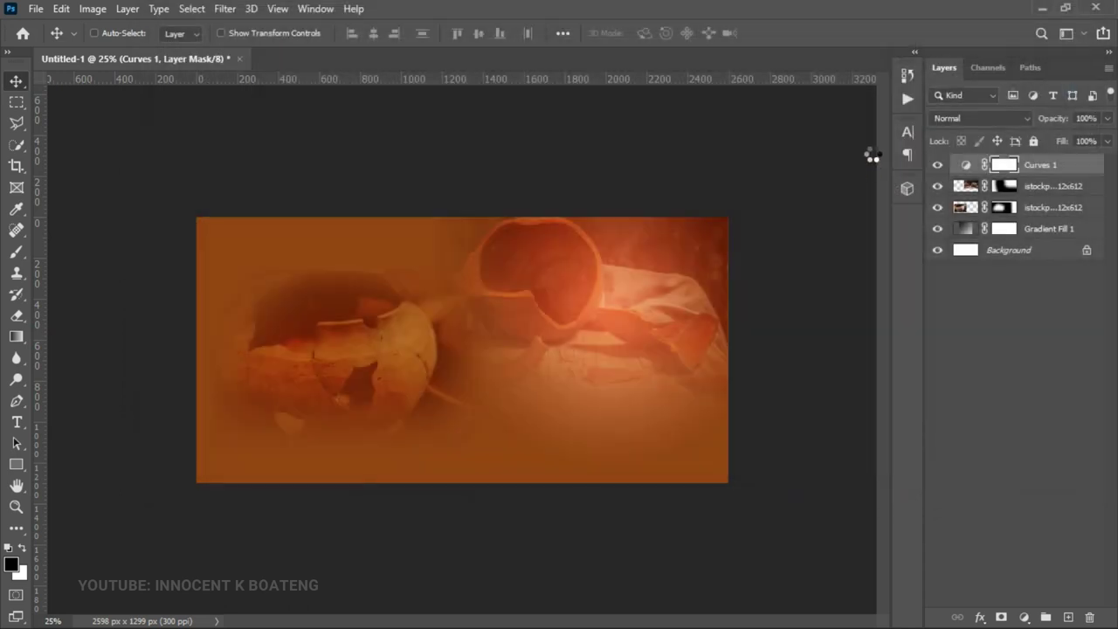
{"action": "left_click_drag", "start_coordinate": [526, 357], "coordinate": [658, 343]}
{"action": "left_click_drag", "start_coordinate": [503, 474], "coordinate": [445, 538]}
{"action": "left_click_drag", "start_coordinate": [685, 385], "coordinate": [706, 369]}
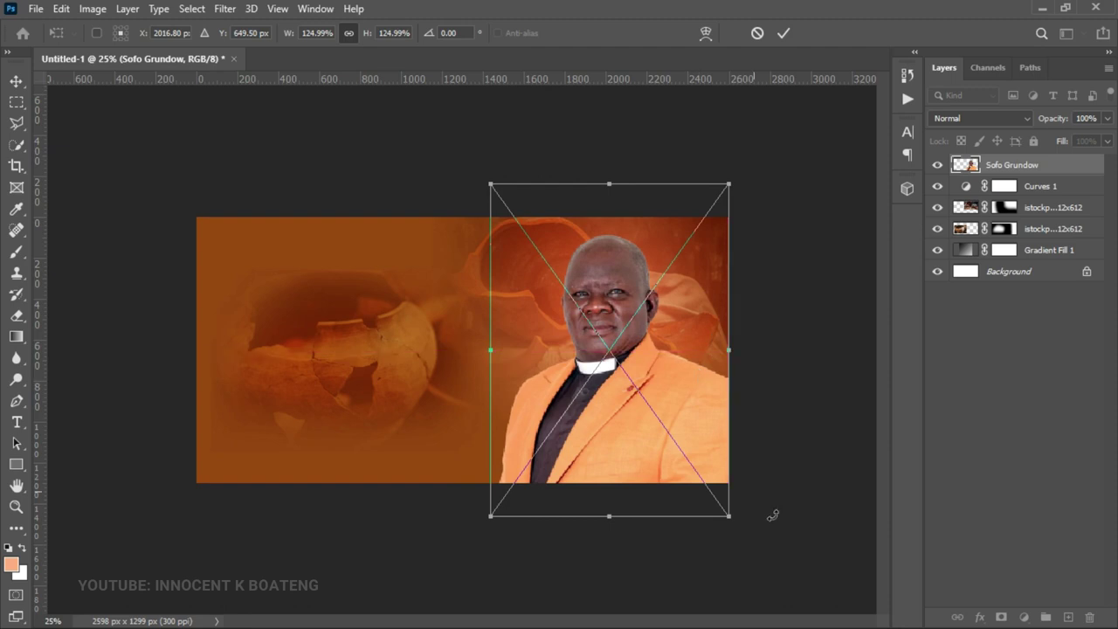
{"action": "left_click_drag", "start_coordinate": [725, 183], "coordinate": [734, 175]}
{"action": "left_click_drag", "start_coordinate": [700, 358], "coordinate": [698, 368]}
{"action": "key", "text": "Return"}
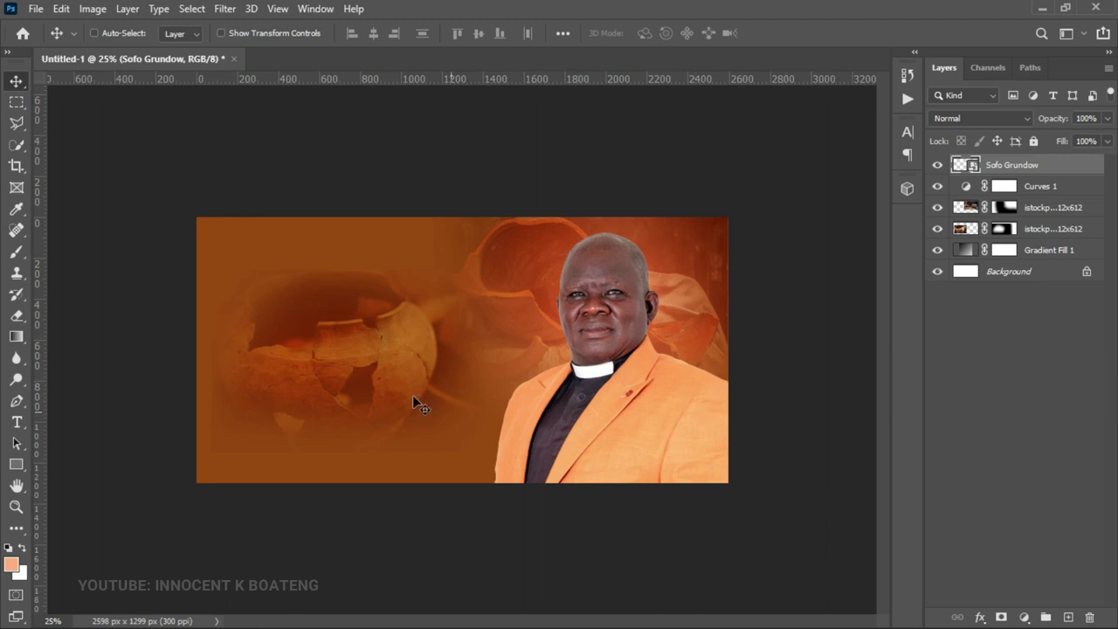
Step: Select the first broken pot layer and shift its image slightly left and down
{"action": "right_click", "coordinate": [348, 346]}
{"action": "left_click", "coordinate": [443, 384]}
{"action": "left_click_drag", "start_coordinate": [443, 383], "coordinate": [429, 358]}
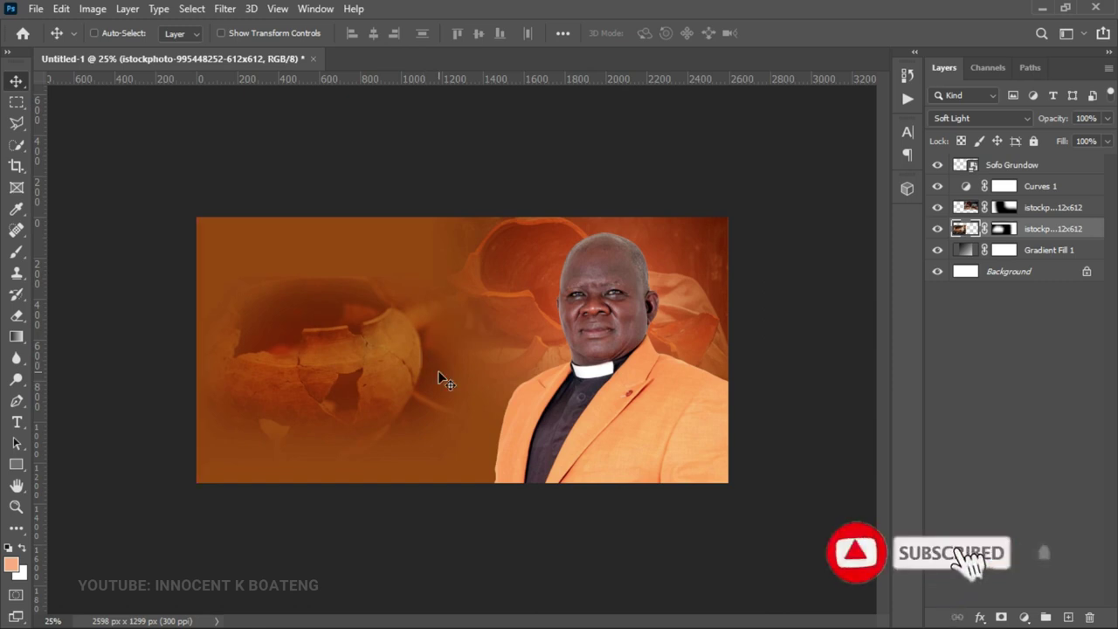
{"action": "key", "text": "ctrl+plus"}
{"action": "key", "text": "z"}
{"action": "left_click", "coordinate": [474, 379], "text": "alt"}
{"action": "left_click", "coordinate": [530, 287]}
{"action": "left_click", "coordinate": [530, 287], "text": "alt"}
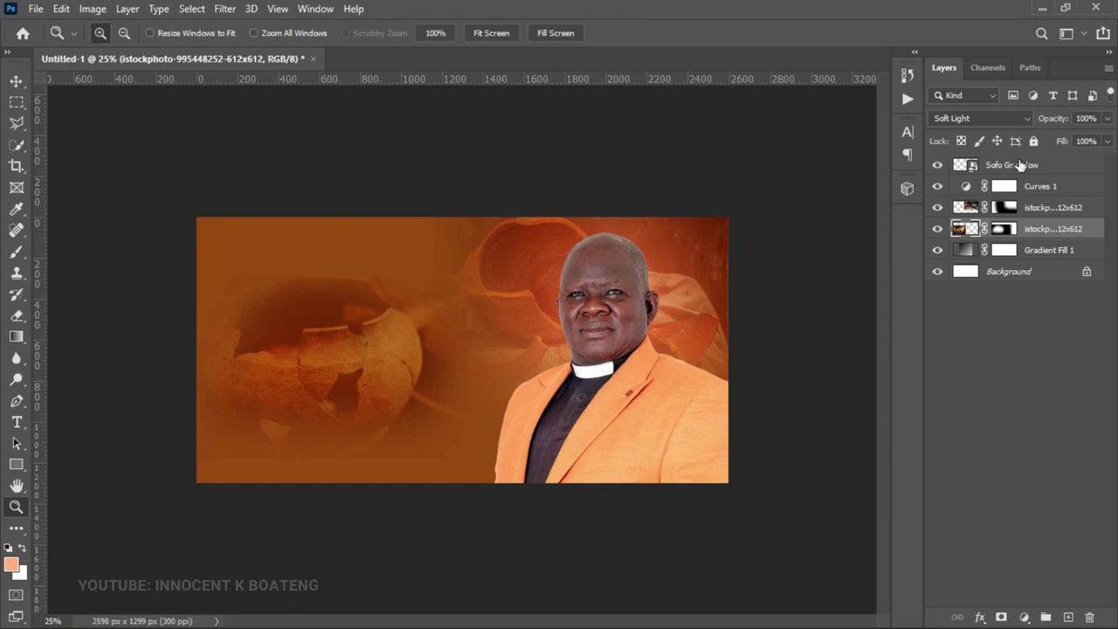
Step: Draw a black 208 px square without stroke in the canvas's upper-left area, on a new layer above the portrait
{"action": "left_click", "coordinate": [1021, 166]}
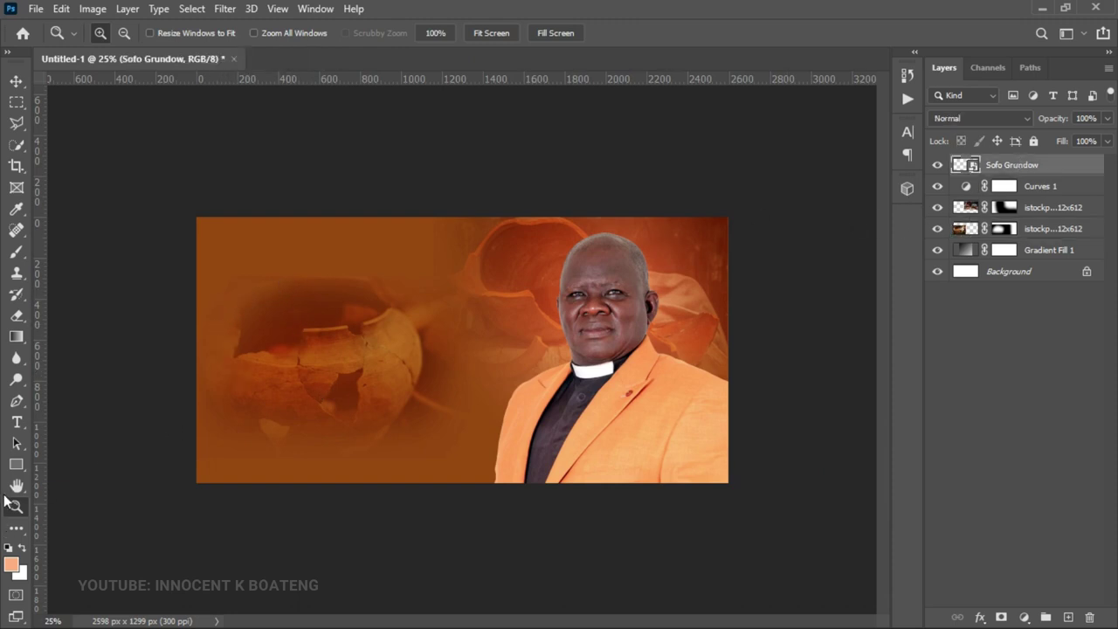
{"action": "left_click", "coordinate": [15, 465]}
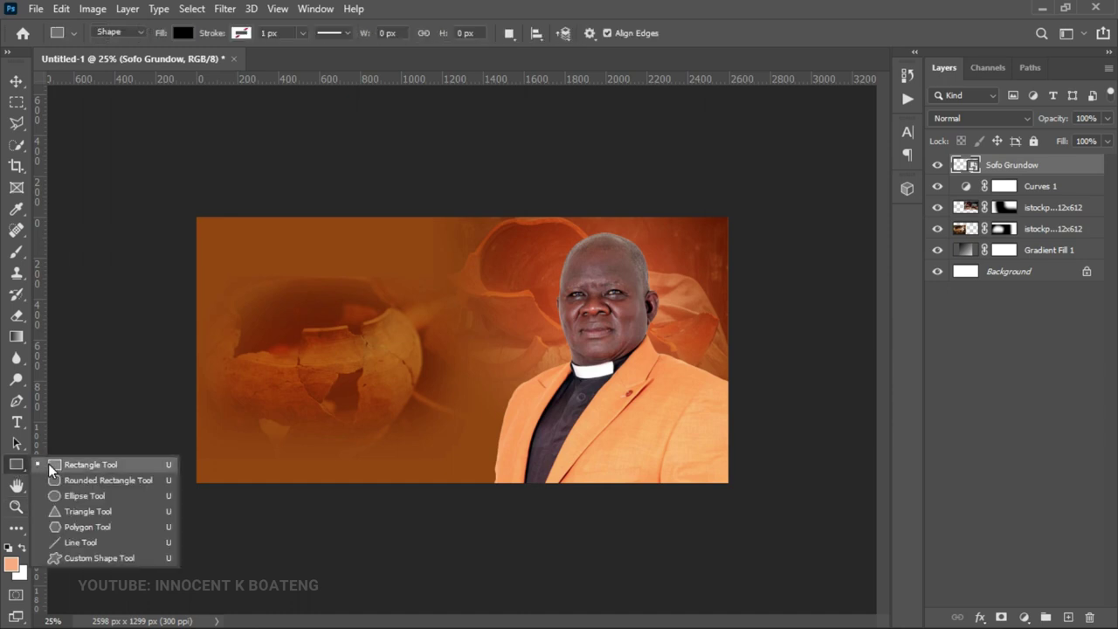
{"action": "left_click", "coordinate": [62, 464]}
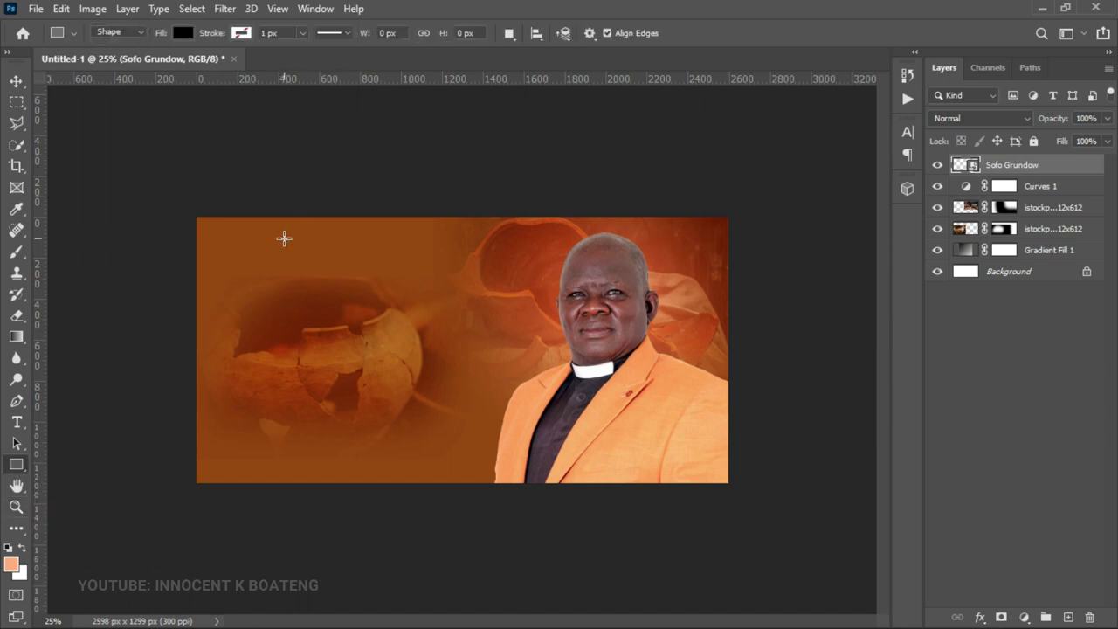
{"action": "left_click_drag", "start_coordinate": [258, 226], "coordinate": [301, 268]}
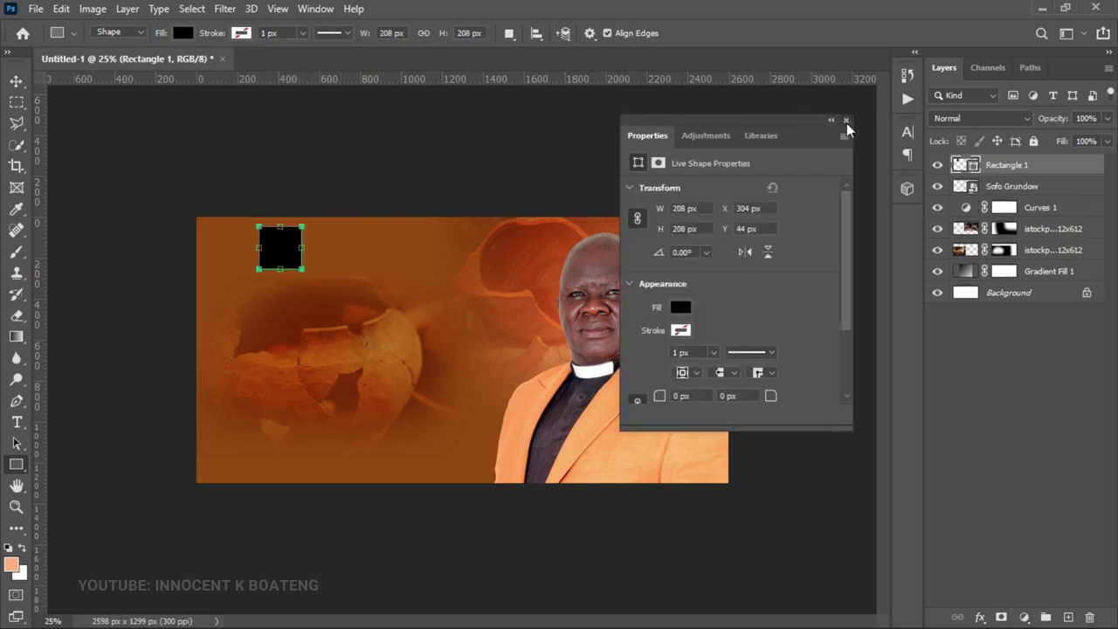
Step: Change the black square's fill colour to white (ffffff)
{"action": "left_click", "coordinate": [845, 120]}
{"action": "double_click", "coordinate": [971, 166]}
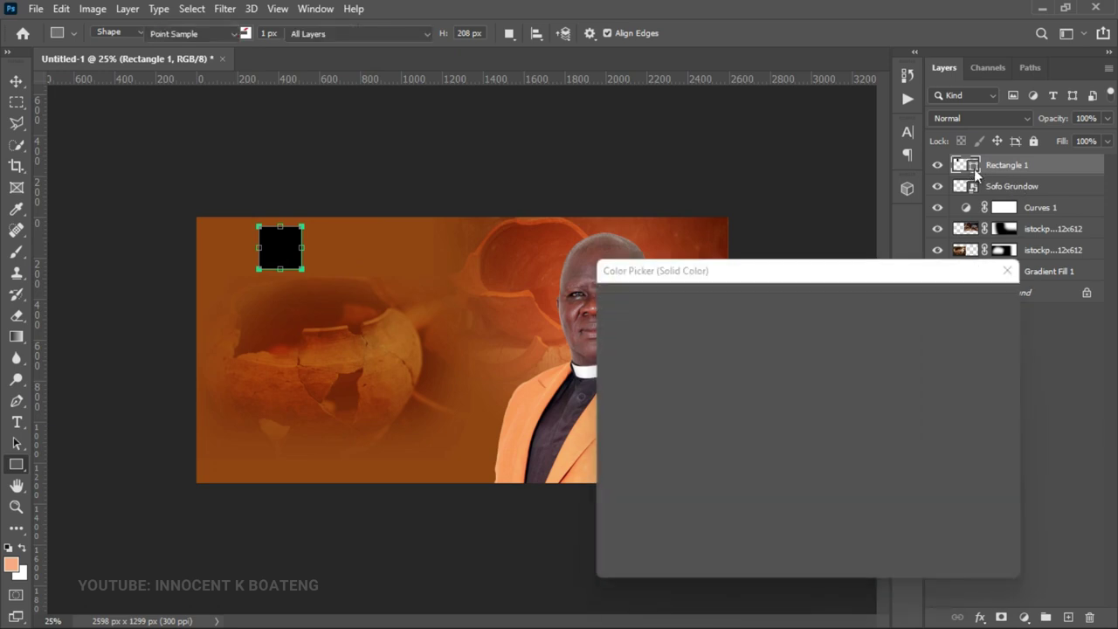
{"action": "left_click_drag", "start_coordinate": [713, 407], "coordinate": [507, 221]}
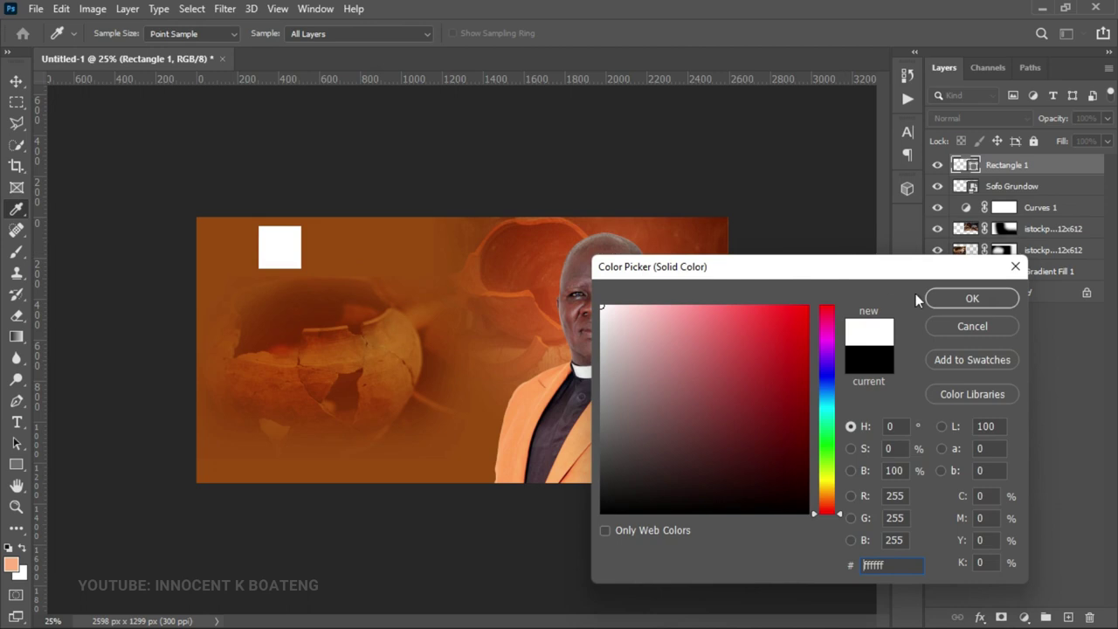
{"action": "left_click", "coordinate": [972, 299]}
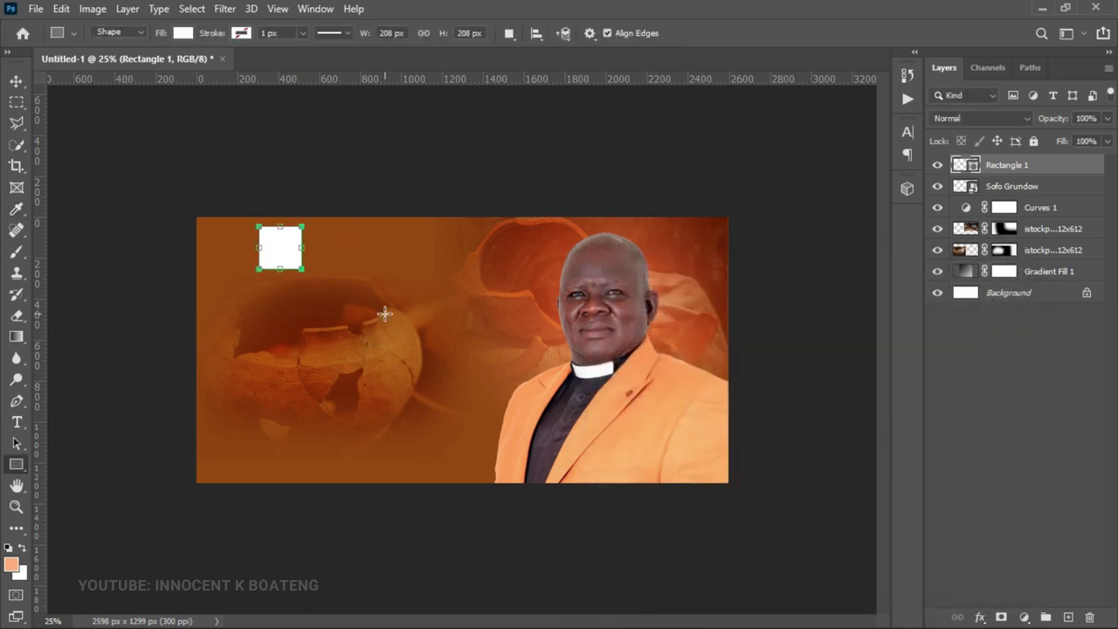
Step: Place the Logo file as embedded, shrink it and position it centred inside the white square
{"action": "key", "text": "v"}
{"action": "left_click", "coordinate": [36, 10]}
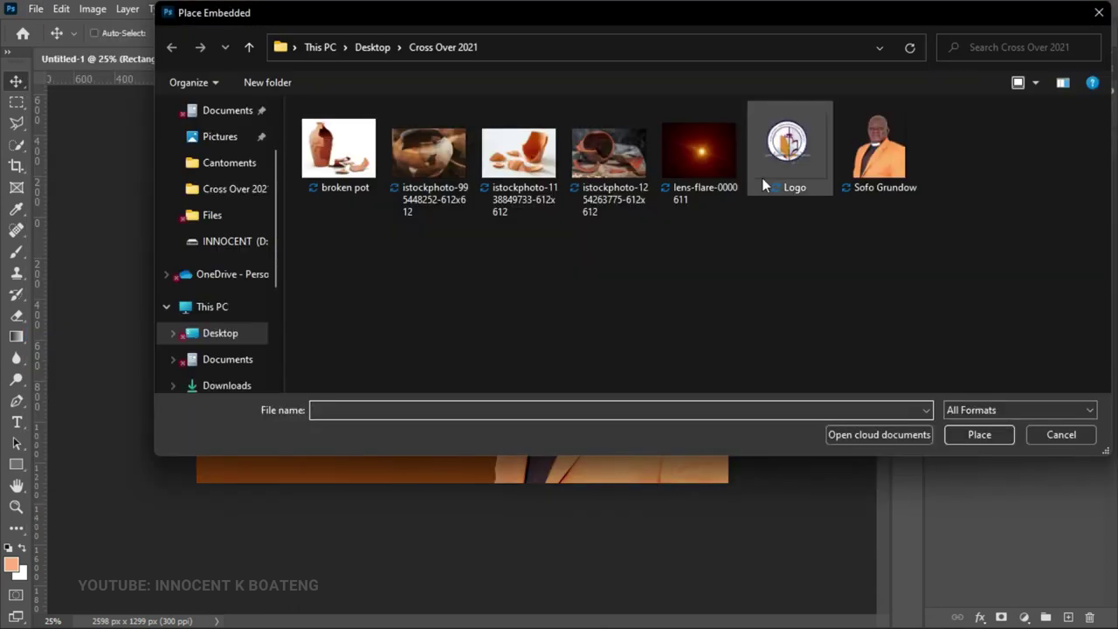
{"action": "double_click", "coordinate": [763, 181]}
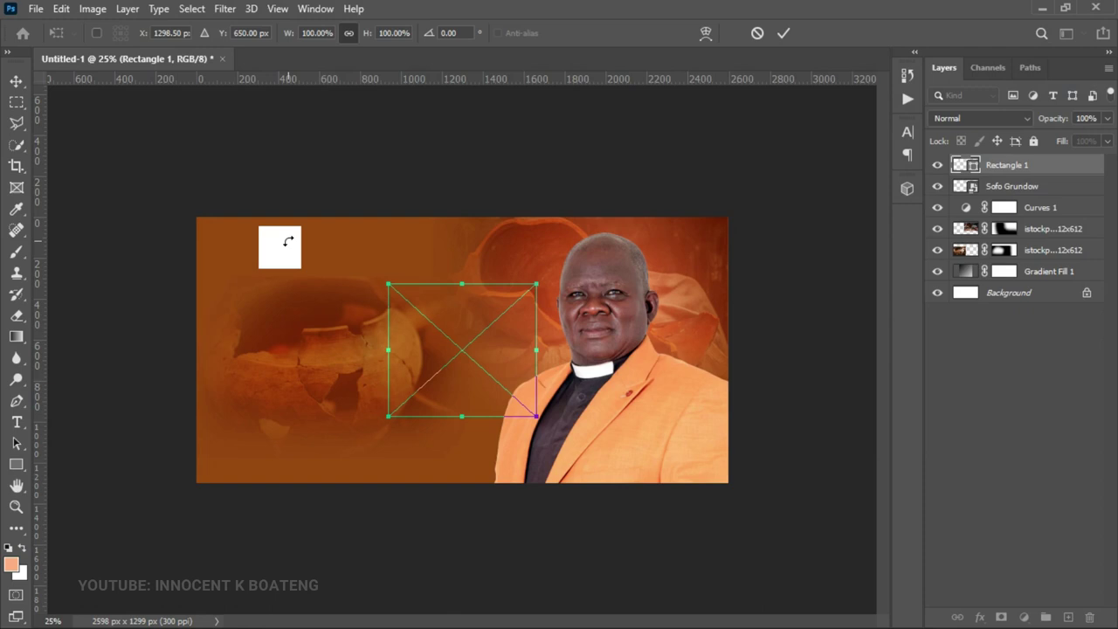
{"action": "key", "text": "Return"}
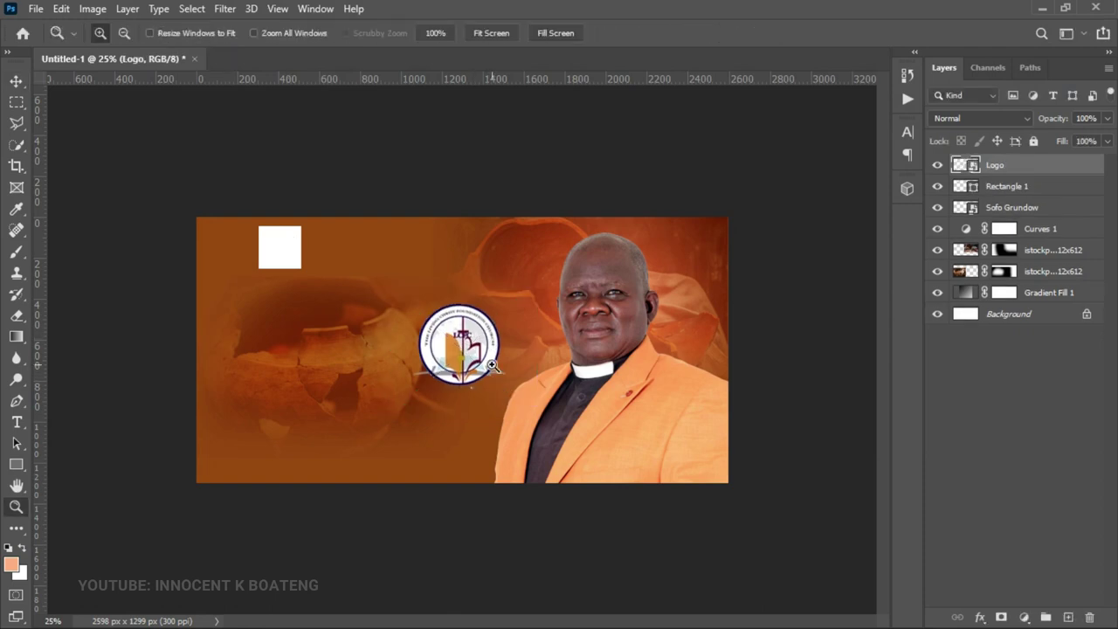
{"action": "key", "text": "ctrl+plus"}
{"action": "left_click_drag", "start_coordinate": [503, 389], "coordinate": [243, 225]}
{"action": "key", "text": "ctrl+t"}
{"action": "key", "text": "Return"}
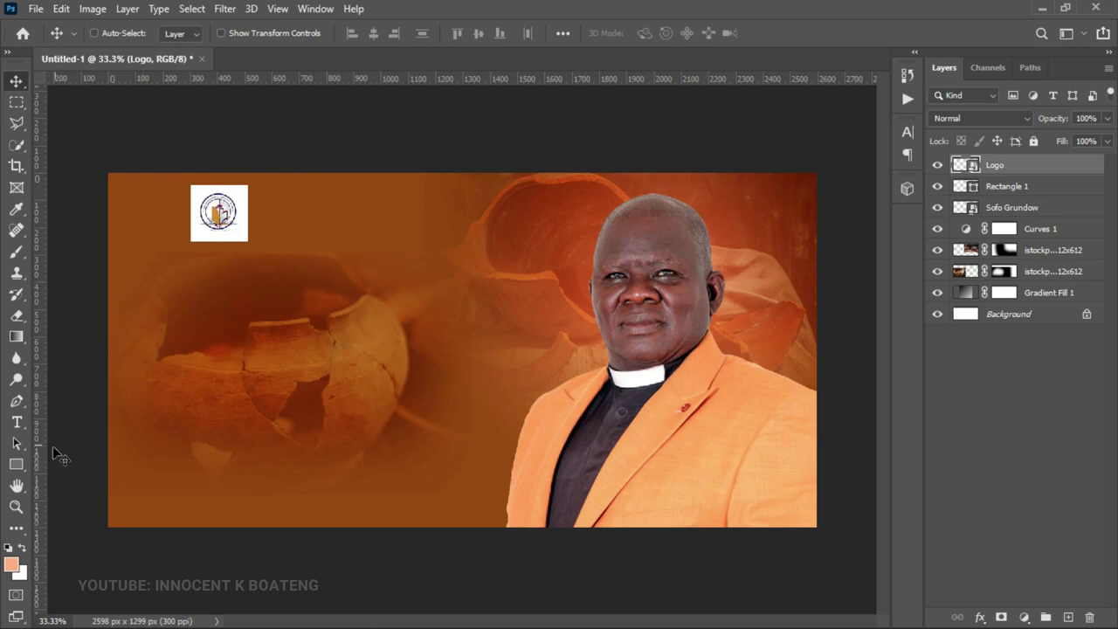
Step: Draw a 1053 by 222 px rounded rectangle with a 300 px radius setting beside the logo square and fill it with white (ffffff)
{"action": "left_click", "coordinate": [16, 466]}
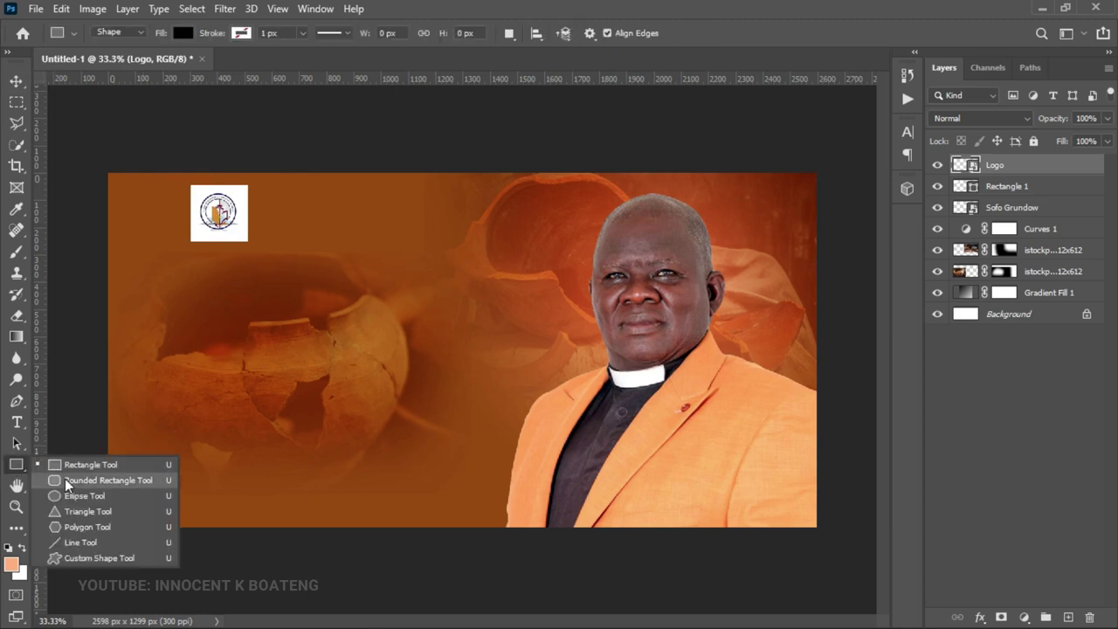
{"action": "left_click", "coordinate": [97, 481]}
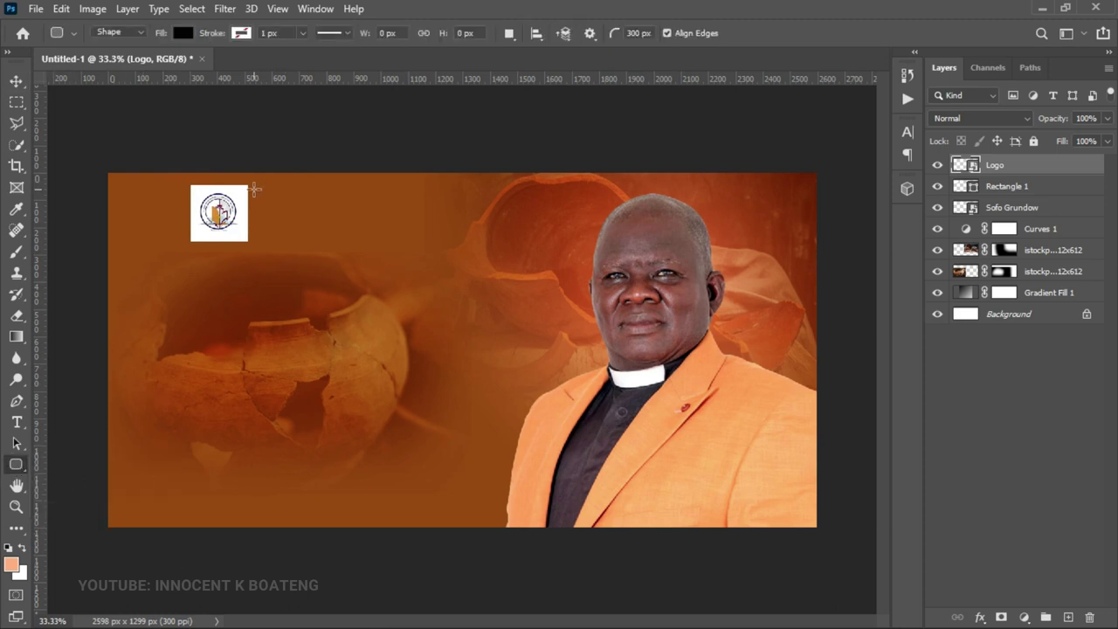
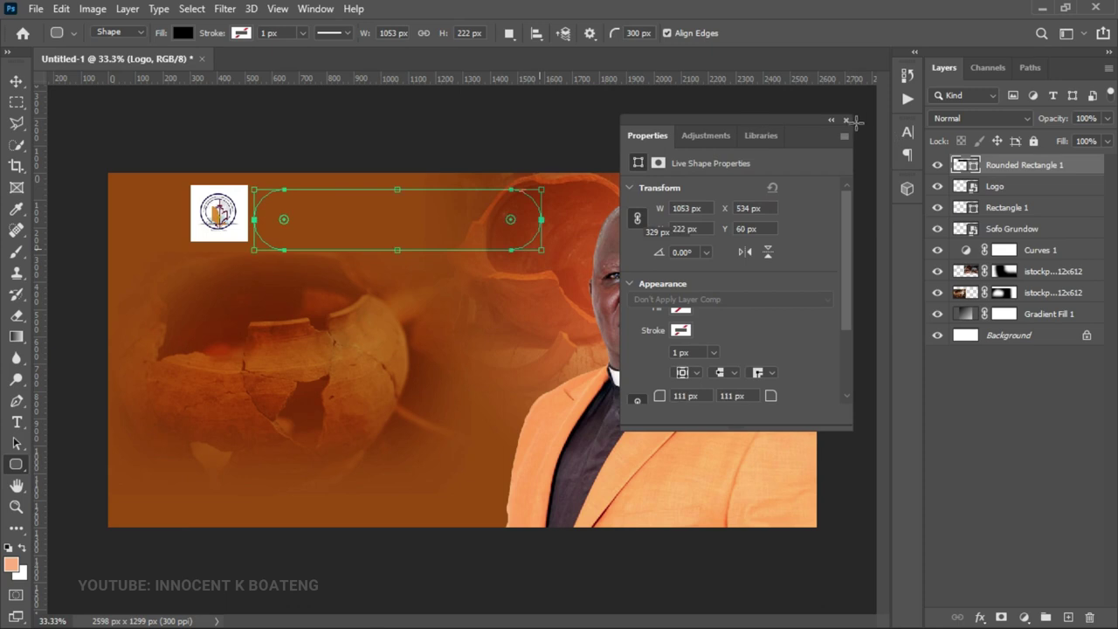
{"action": "left_click", "coordinate": [845, 120]}
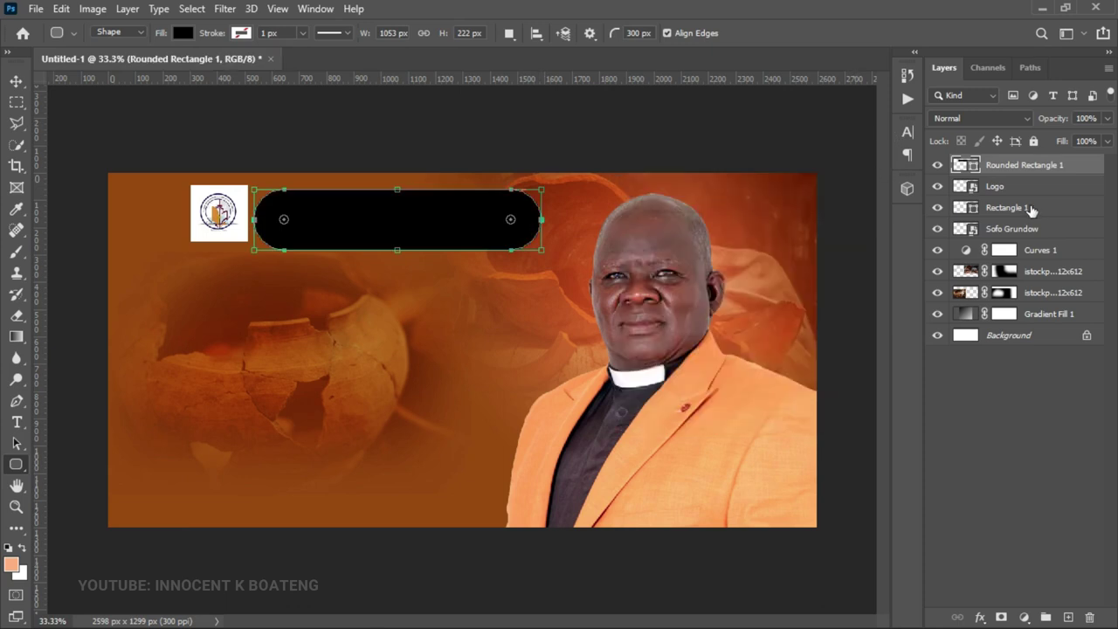
{"action": "double_click", "coordinate": [966, 165]}
{"action": "left_click_drag", "start_coordinate": [716, 375], "coordinate": [498, 225]}
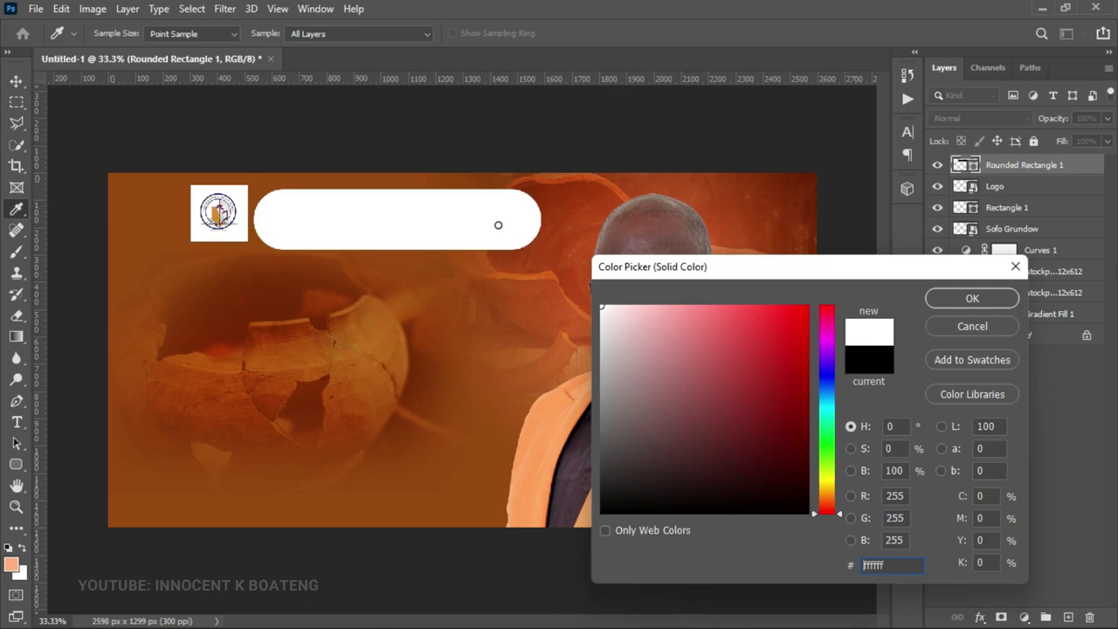
{"action": "left_click", "coordinate": [972, 299]}
Step: Rasterize the rounded rectangle layer and cut off its rounded end nearest the logo, leaving a straight edge
{"action": "right_click", "coordinate": [1004, 171]}
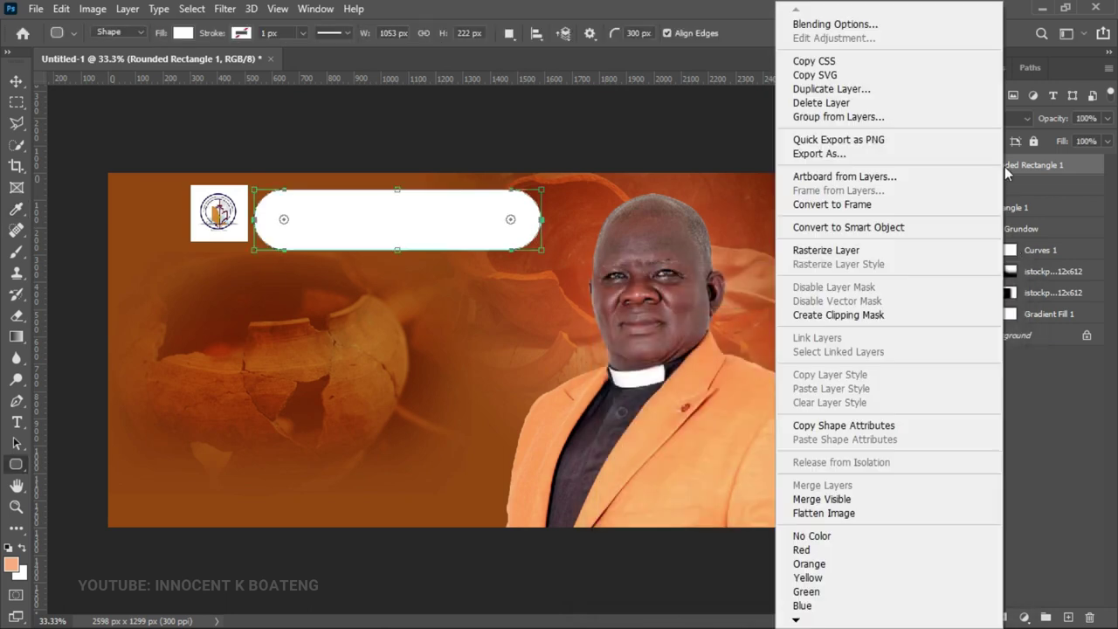
{"action": "left_click", "coordinate": [846, 252]}
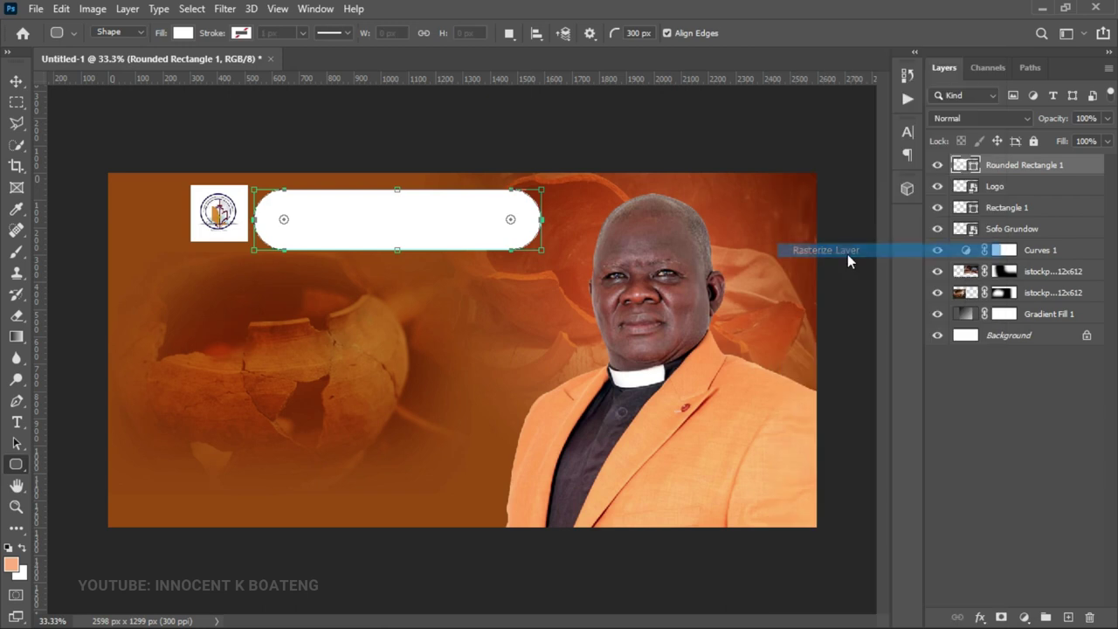
{"action": "left_click", "coordinate": [16, 102]}
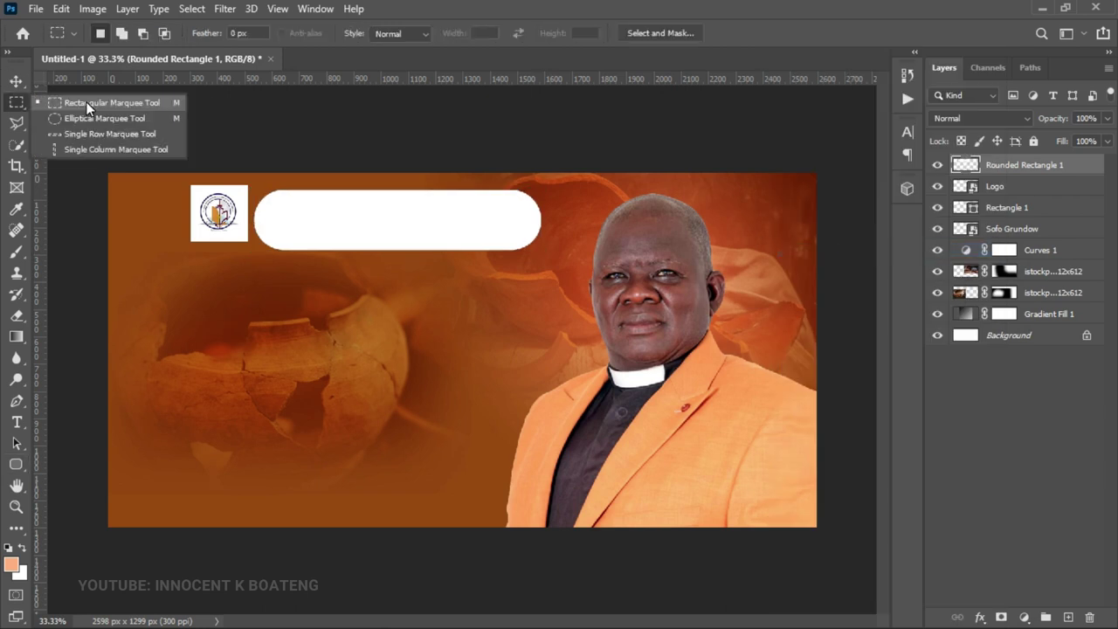
{"action": "left_click", "coordinate": [86, 102]}
{"action": "left_click_drag", "start_coordinate": [229, 172], "coordinate": [298, 304]}
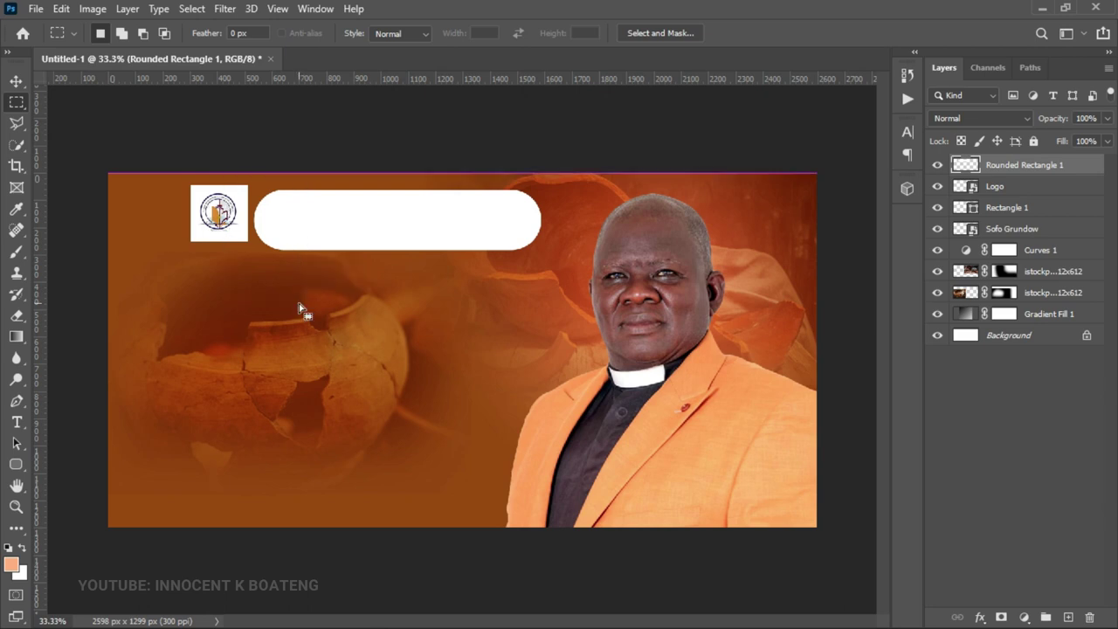
{"action": "key", "text": "Delete"}
{"action": "key", "text": "ctrl+d"}
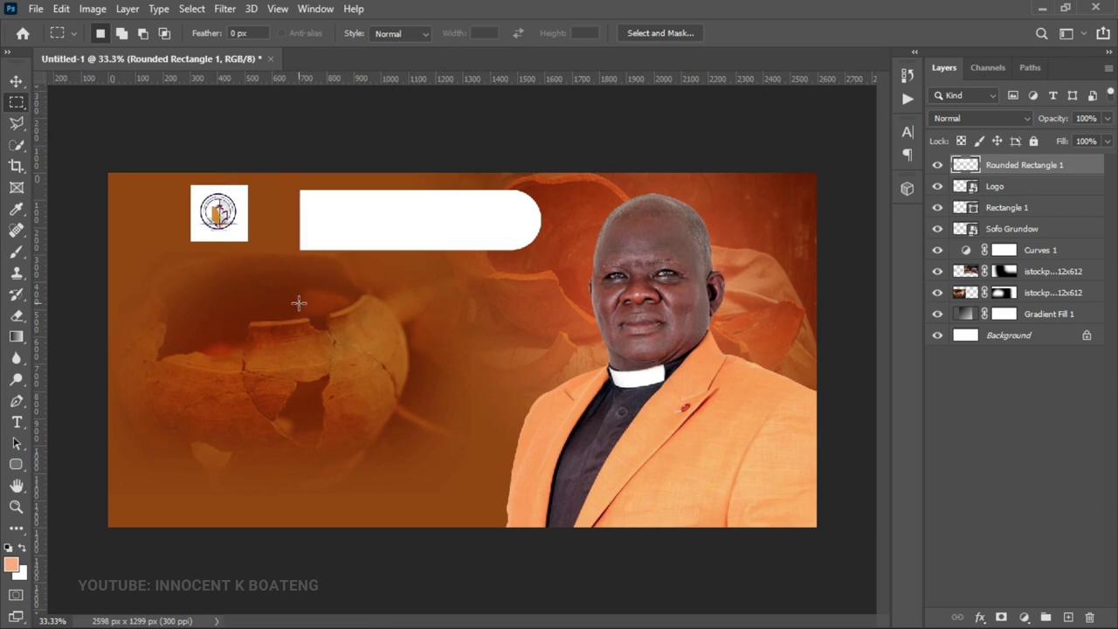
Step: Move the white half-rounded shape against the logo square and scale it to 94.26% to match the square's height, leaving a thin gap
{"action": "key", "text": "v"}
{"action": "left_click_drag", "start_coordinate": [455, 230], "coordinate": [403, 225]}
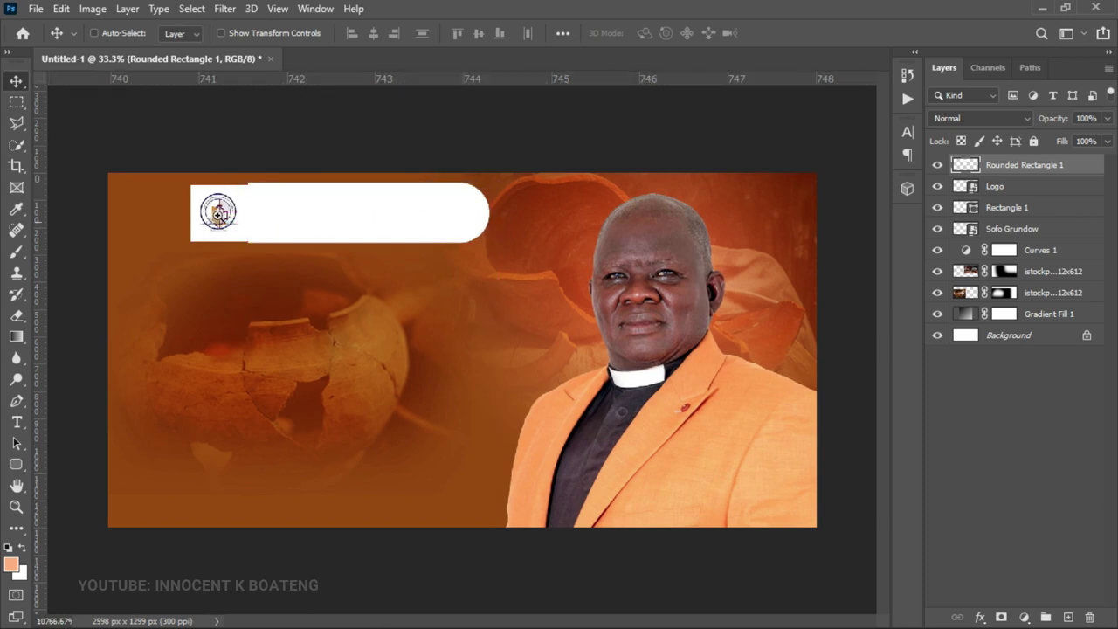
{"action": "key", "text": "z"}
{"action": "scroll", "coordinate": [219, 212], "scroll_direction": "up", "scroll_amount": 15}
{"action": "right_click", "coordinate": [260, 219]}
{"action": "left_click", "coordinate": [271, 222]}
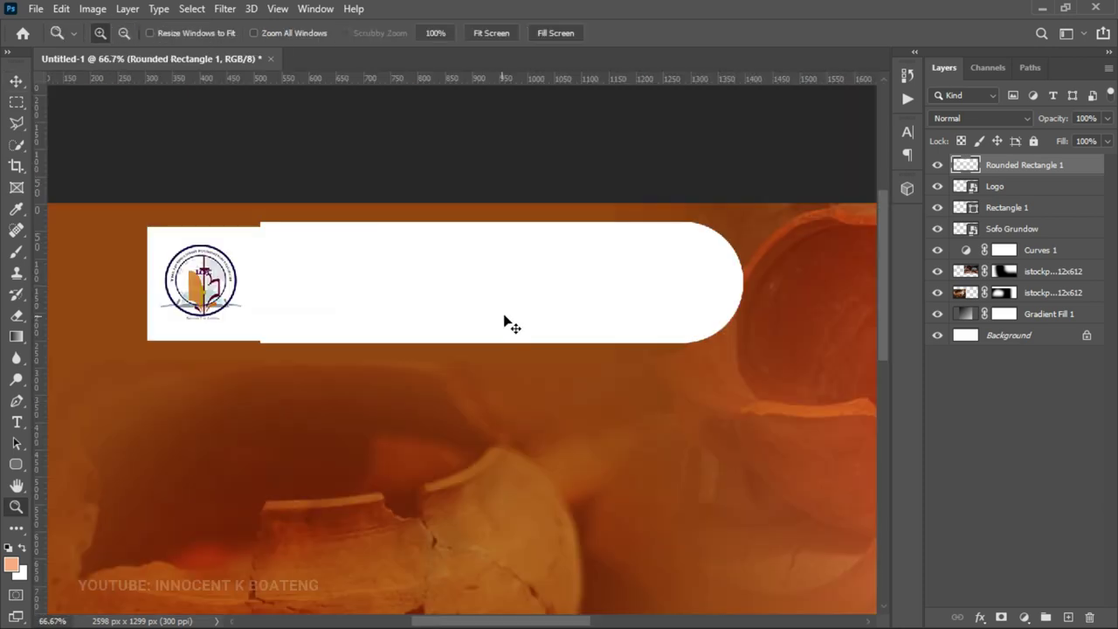
{"action": "key", "text": "ctrl+t"}
{"action": "left_click_drag", "start_coordinate": [748, 219], "coordinate": [721, 225]}
{"action": "mouse_move", "coordinate": [454, 280]}
{"action": "left_mouse_down"}
{"action": "mouse_move", "coordinate": [469, 270]}
{"action": "mouse_move", "coordinate": [458, 275]}
{"action": "left_mouse_up"}
{"action": "key", "text": "Return"}
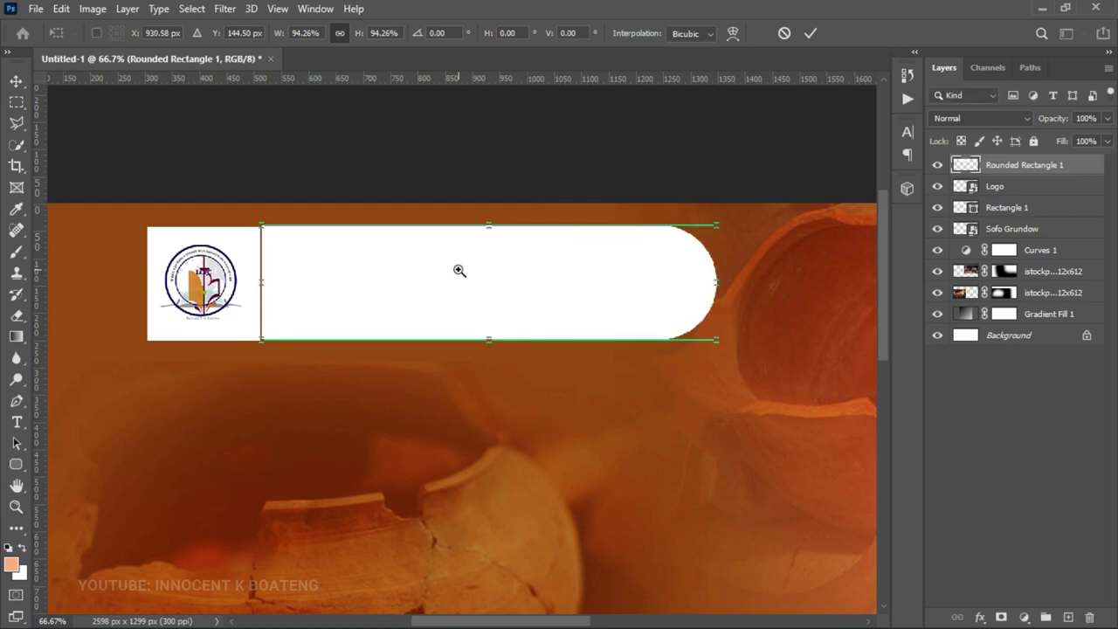
{"action": "key", "text": "z"}
{"action": "key", "text": "ctrl+minus"}
{"action": "key", "text": "ctrl+minus"}
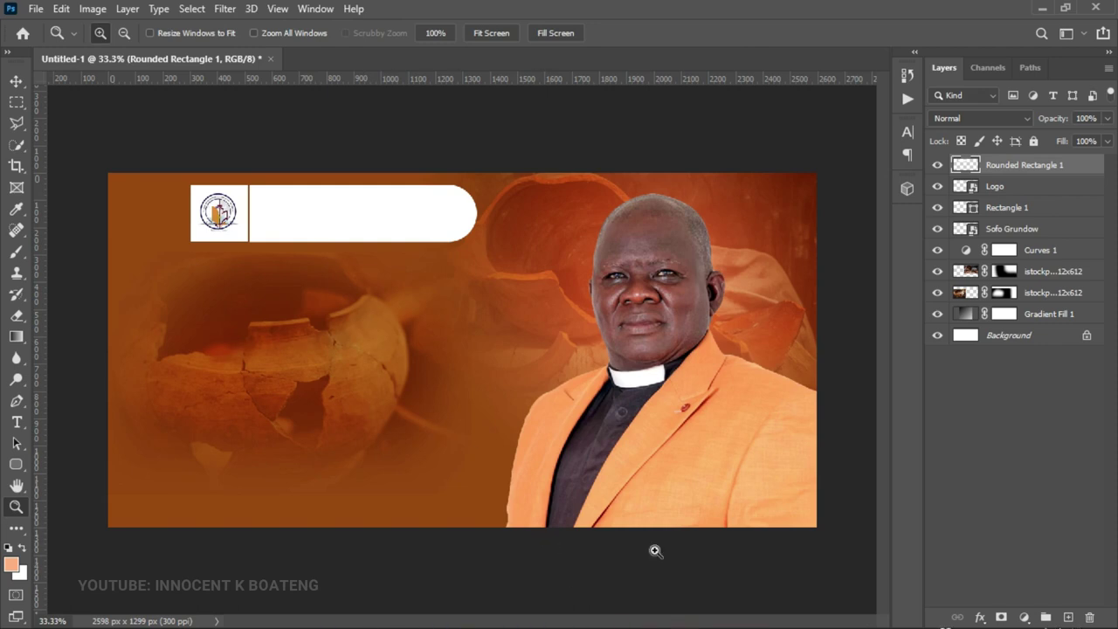
Step: Switch to Notepad and copy the first two lines, THE LIVING CHRIST FOUNDATION CHURCH, AFRANCHO
{"action": "left_click", "coordinate": [1043, 8]}
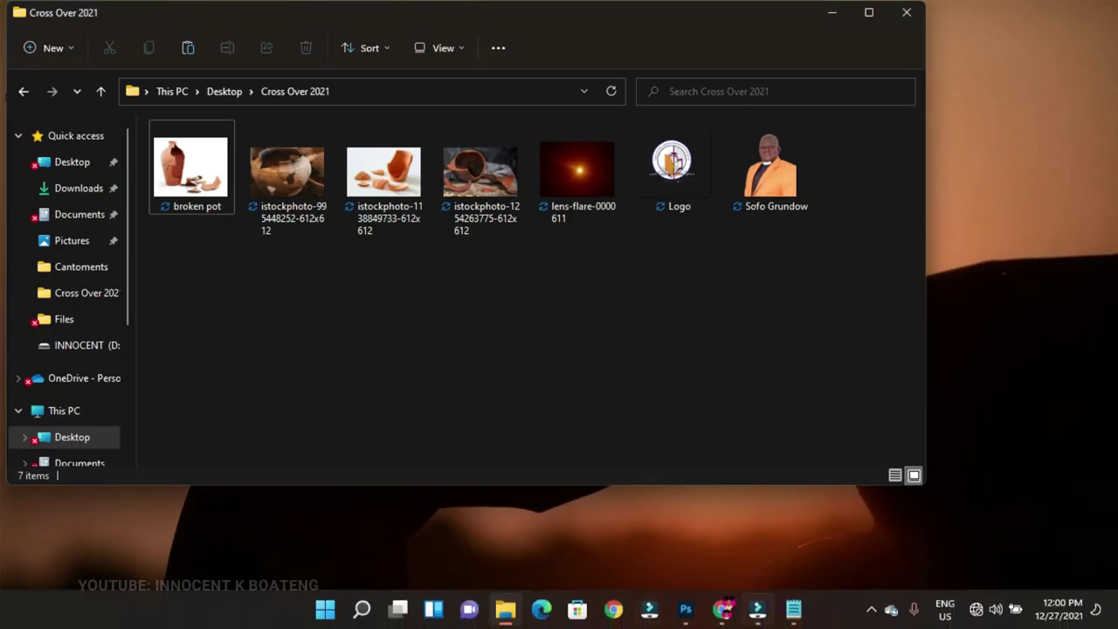
{"action": "left_click", "coordinate": [793, 609]}
{"action": "left_click", "coordinate": [251, 293]}
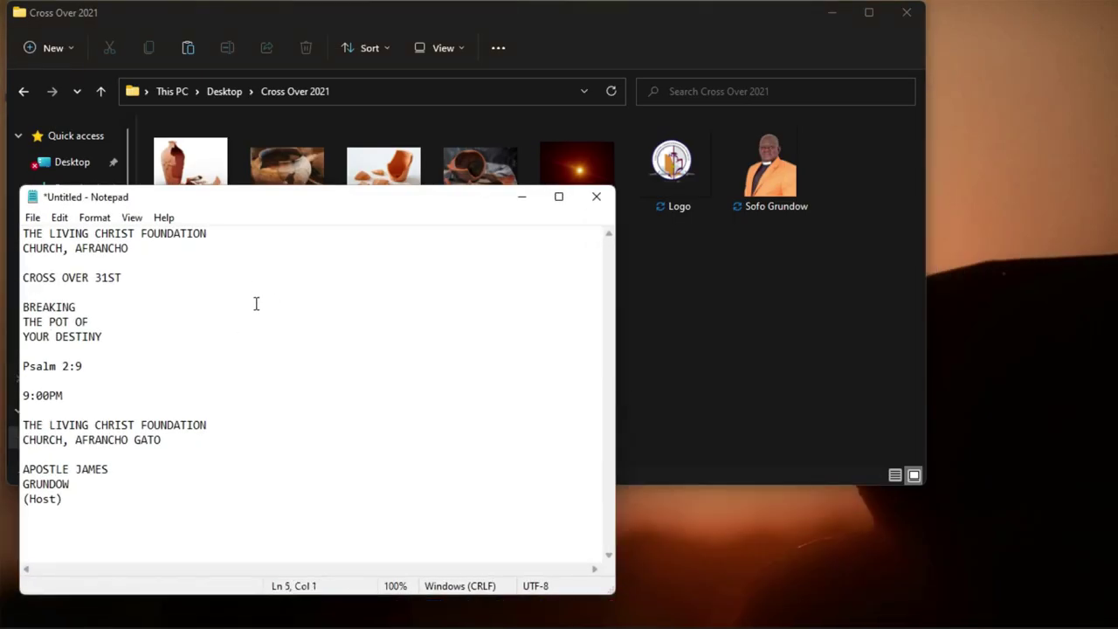
{"action": "left_click_drag", "start_coordinate": [178, 253], "coordinate": [23, 231]}
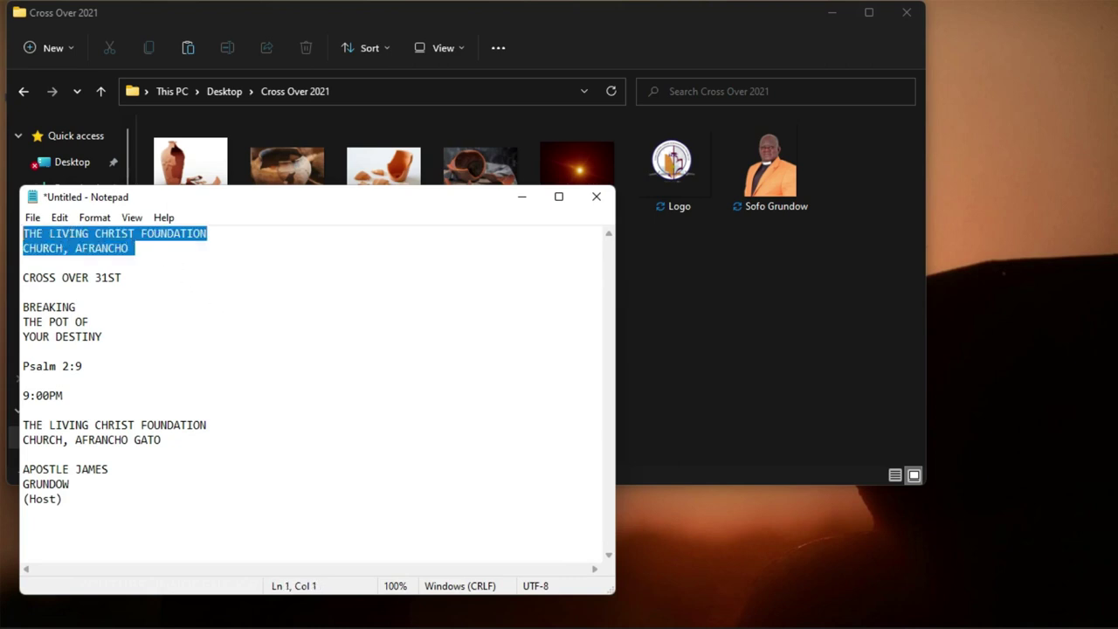
{"action": "key", "text": "ctrl+c"}
Step: Return to Photoshop and paste the copied church name as a new text layer below the white shape
{"action": "left_click", "coordinate": [687, 610]}
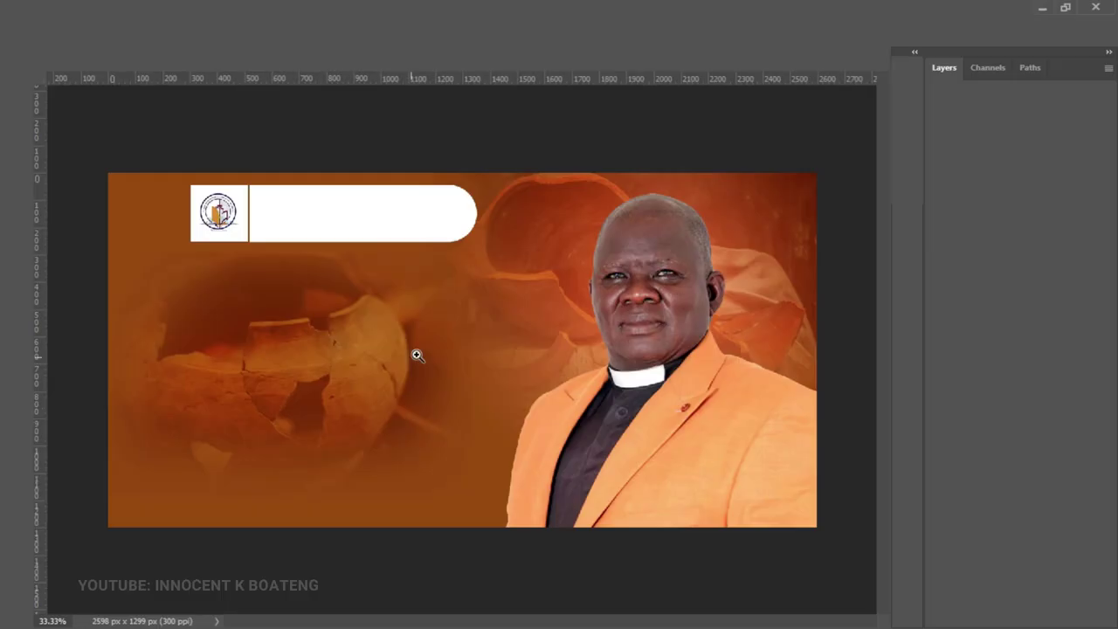
{"action": "key", "text": "t"}
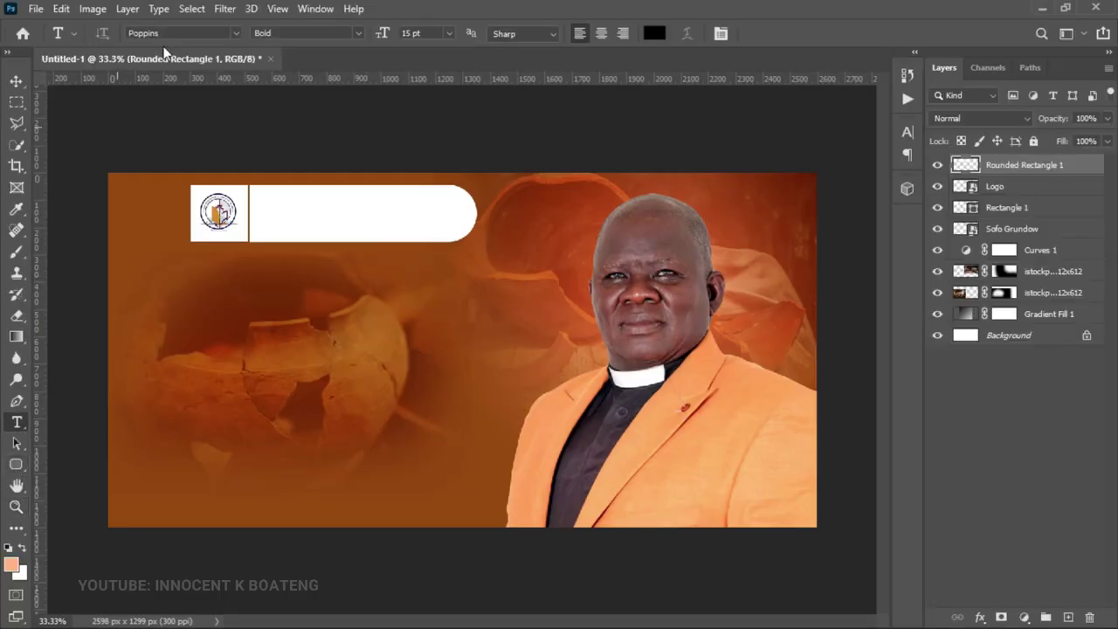
{"action": "left_click", "coordinate": [332, 292]}
{"action": "key", "text": "ctrl+v"}
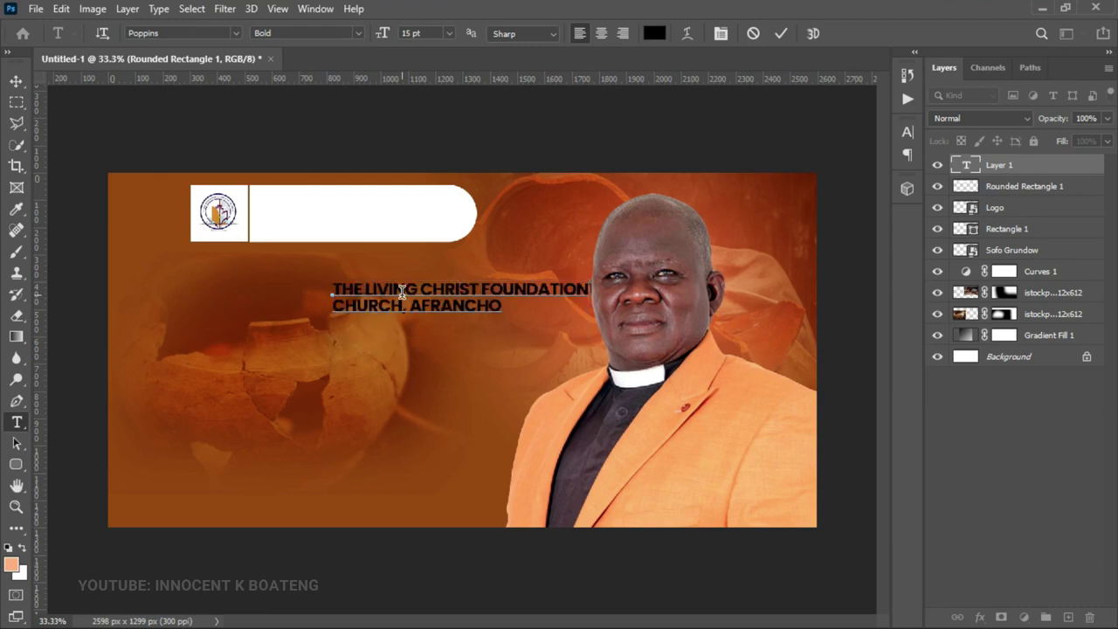
Step: Set the church name text to Poppins Medium and colour it dark brown (782e06), sampled from the pot image
{"action": "key", "text": "ctrl+a"}
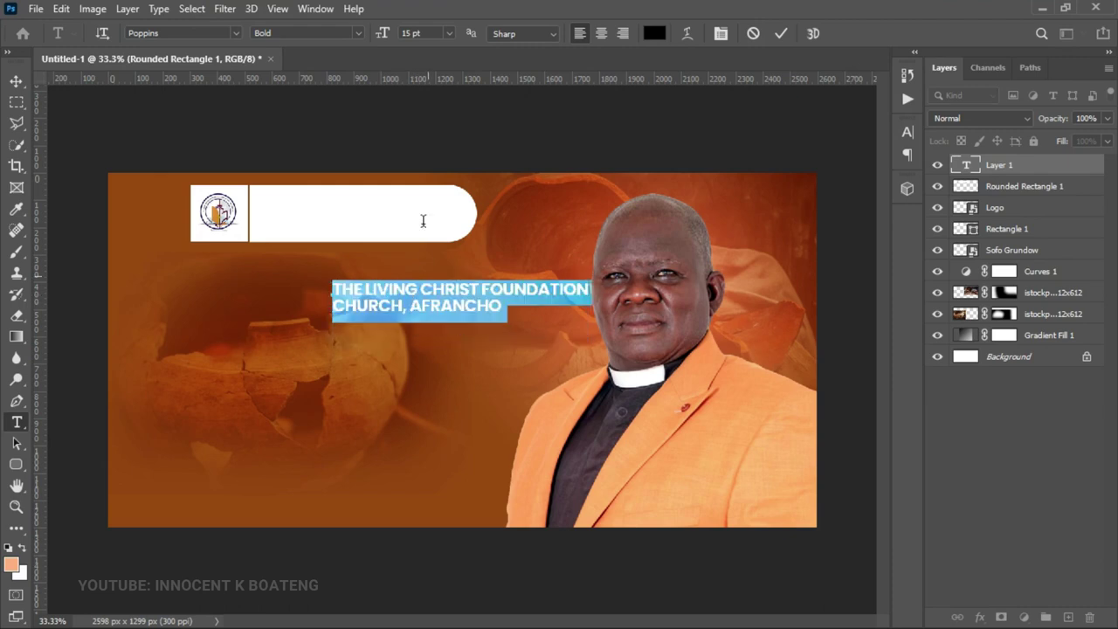
{"action": "left_click", "coordinate": [350, 37]}
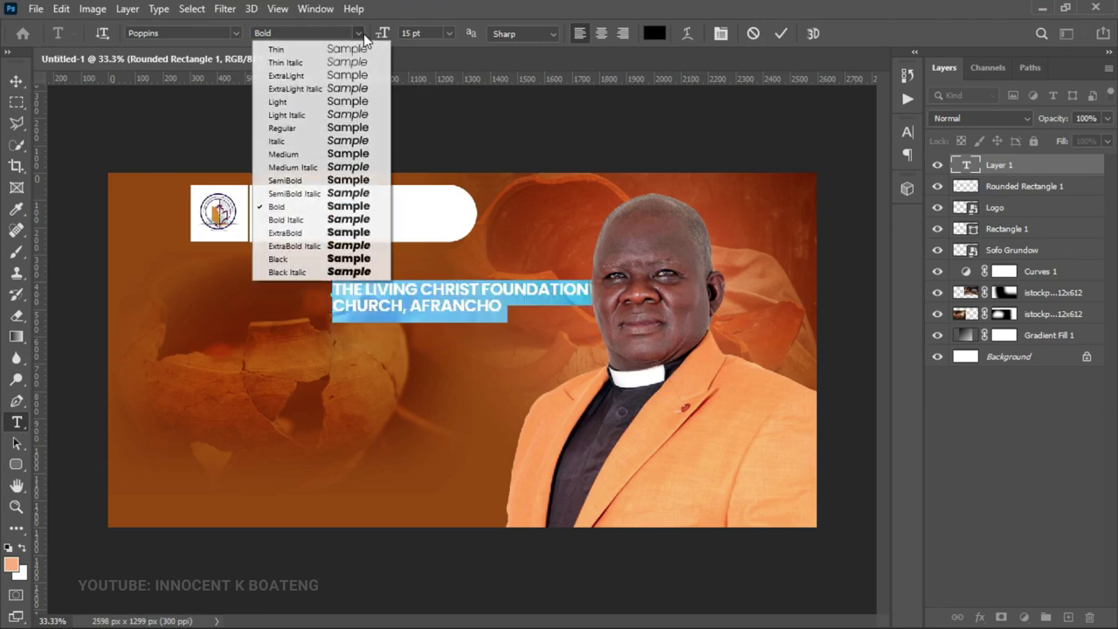
{"action": "left_click", "coordinate": [332, 154]}
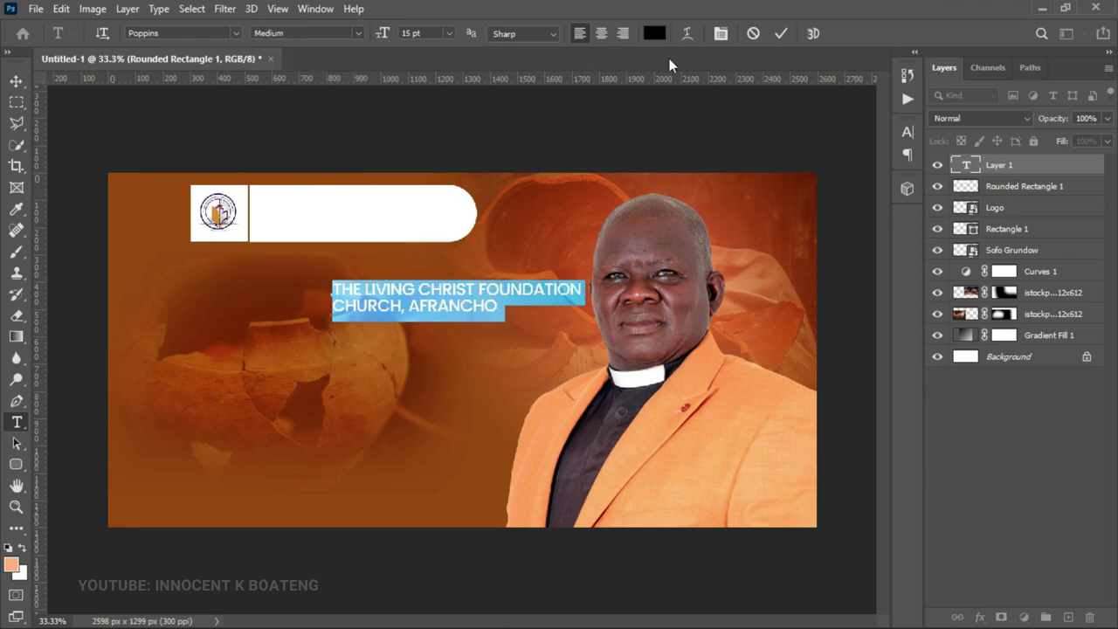
{"action": "left_click", "coordinate": [651, 35]}
{"action": "left_click", "coordinate": [268, 272]}
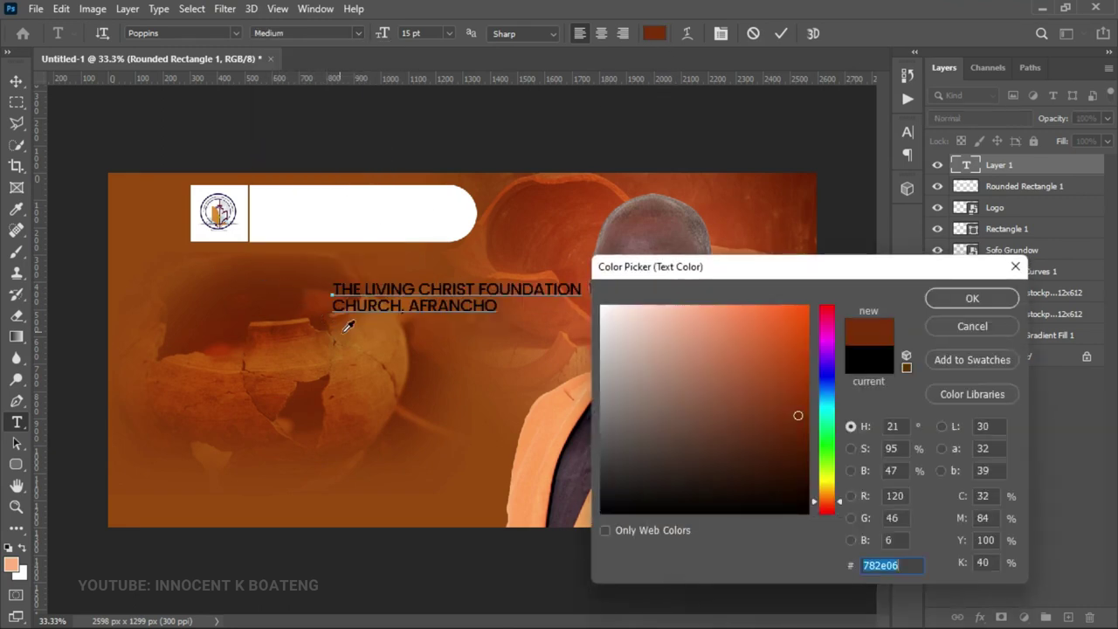
{"action": "left_click", "coordinate": [970, 299]}
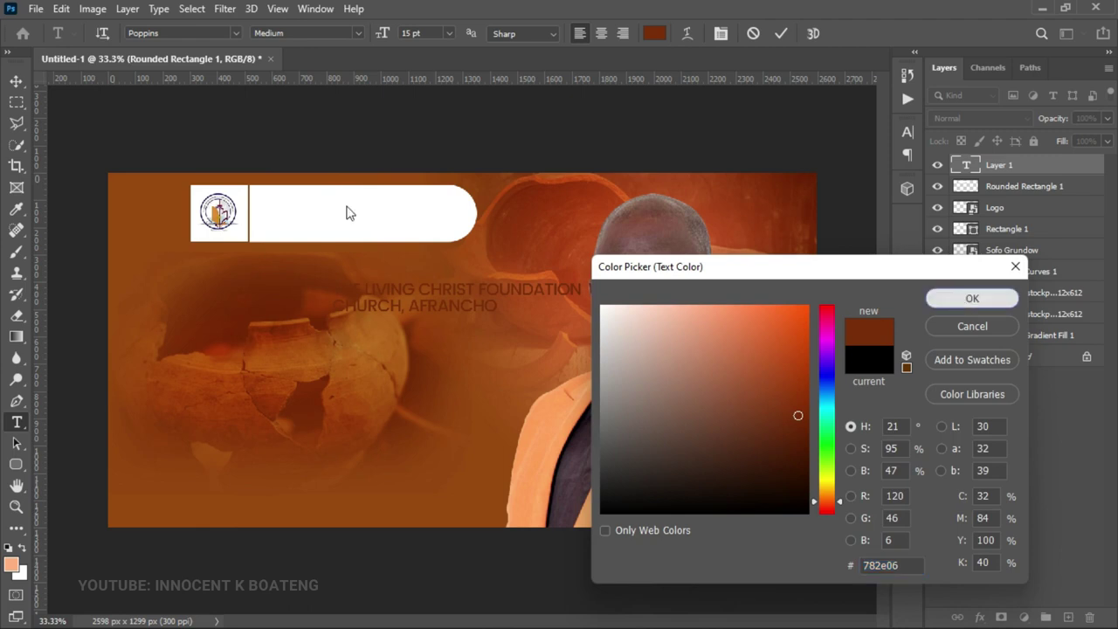
Step: Move the church name onto the white shape, shrink it to 12.17 pt and nudge it into place beside the logo
{"action": "left_click", "coordinate": [16, 80]}
{"action": "left_click_drag", "start_coordinate": [521, 288], "coordinate": [411, 223]}
{"action": "key", "text": "ctrl"}
{"action": "key", "text": "ctrl+t"}
{"action": "key", "text": "Return"}
{"action": "key", "text": "Left"}
{"action": "key", "text": "Left"}
{"action": "key", "text": "Left"}
{"action": "key", "text": "Left"}
{"action": "key", "text": "Left"}
{"action": "key", "text": "Left"}
{"action": "key", "text": "Left"}
{"action": "key", "text": "Left"}
{"action": "key", "text": "Left"}
{"action": "key", "text": "Left"}
{"action": "key", "text": "Left"}
{"action": "key", "text": "Left"}
{"action": "key", "text": "Up"}
{"action": "key", "text": "Up"}
{"action": "key", "text": "Up"}
{"action": "key", "text": "Up"}
{"action": "key", "text": "Up"}
{"action": "key", "text": "Up"}
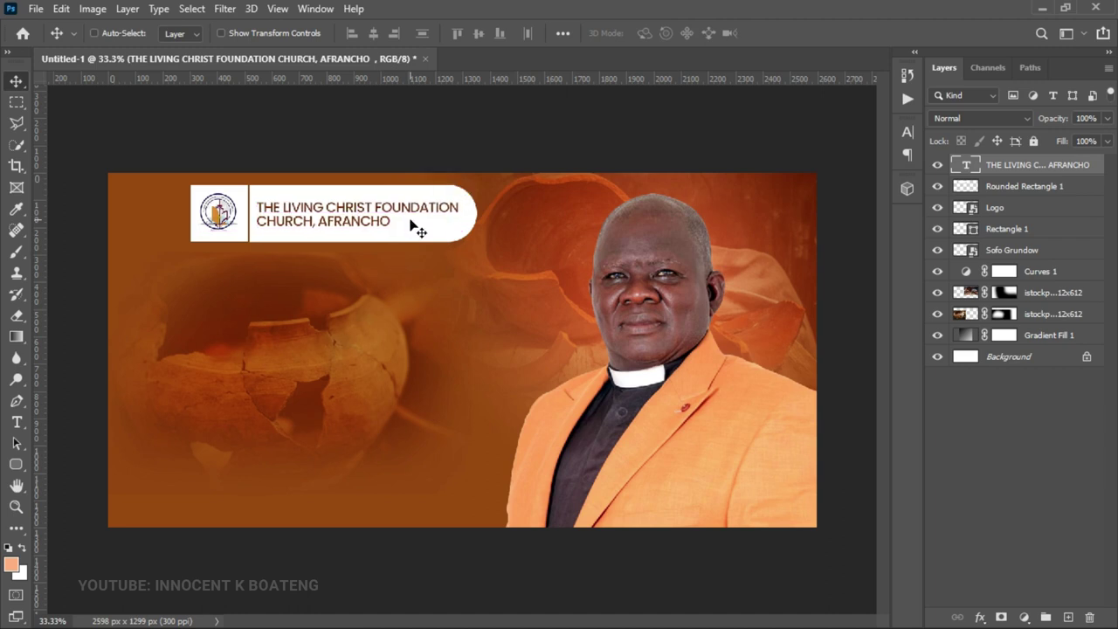
Step: Change the font weight of the whole church name text to SemiBold
{"action": "key", "text": "t"}
{"action": "left_click", "coordinate": [410, 220]}
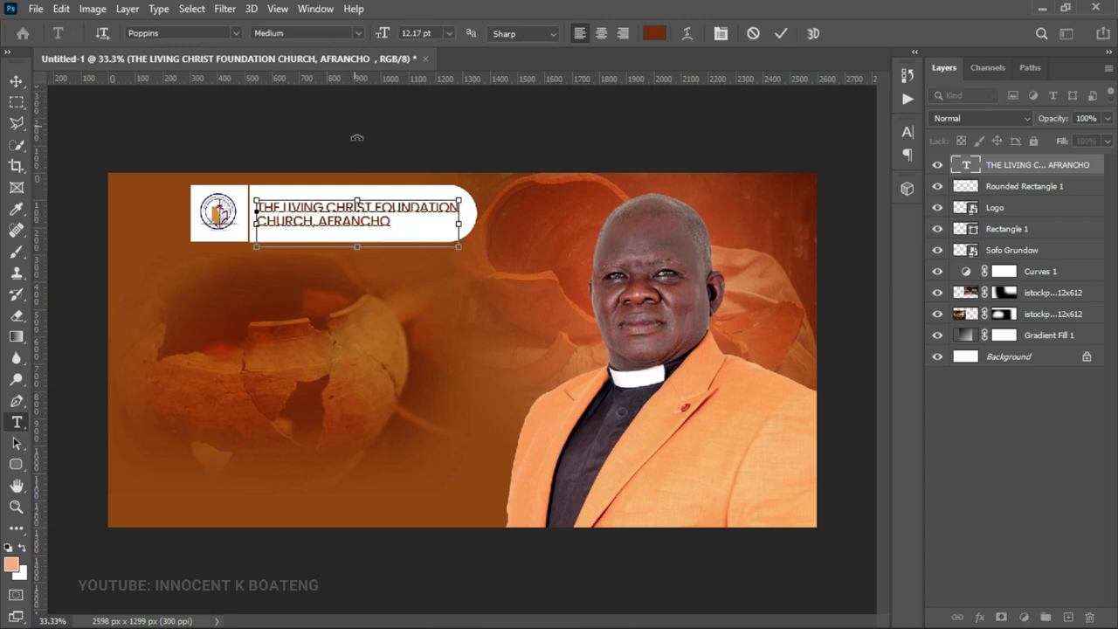
{"action": "key", "text": "ctrl+a"}
{"action": "left_click", "coordinate": [357, 32]}
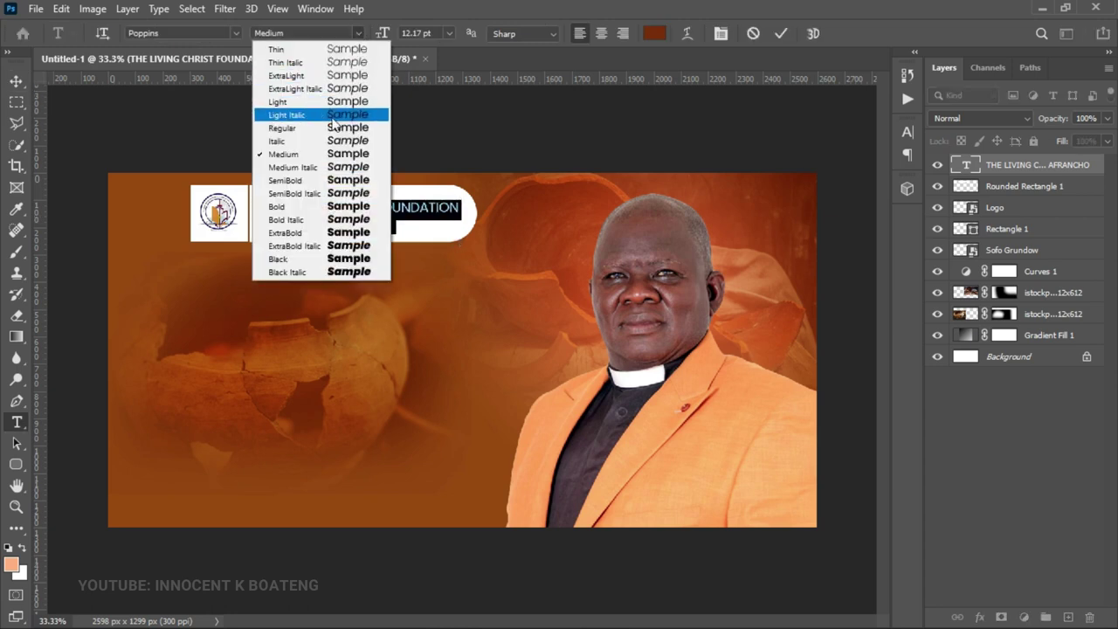
{"action": "left_click", "coordinate": [330, 181]}
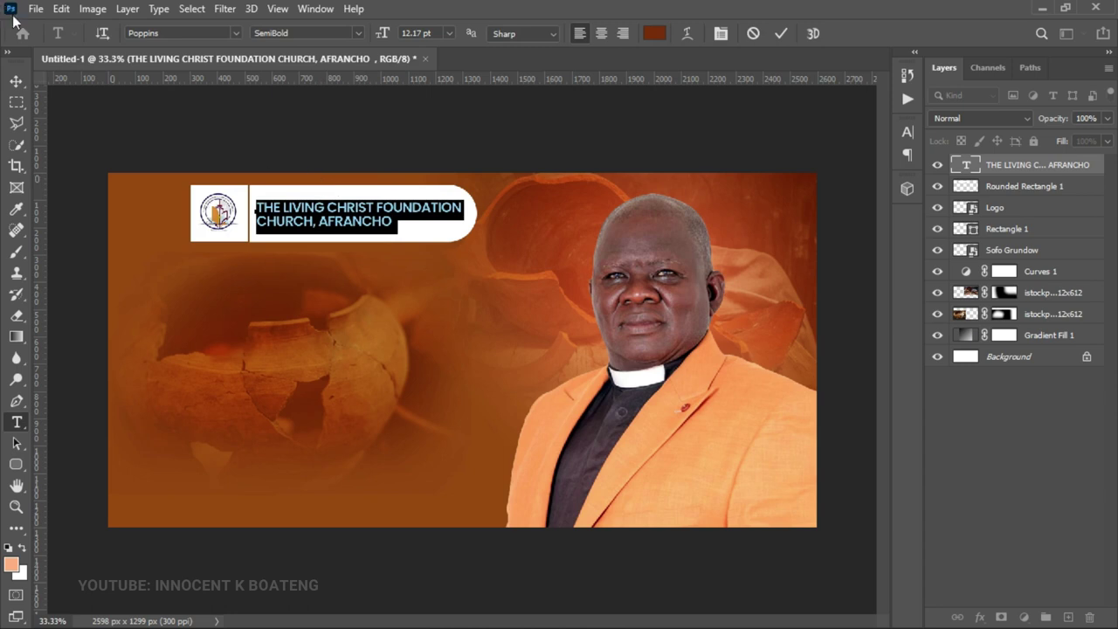
{"action": "left_click", "coordinate": [16, 83]}
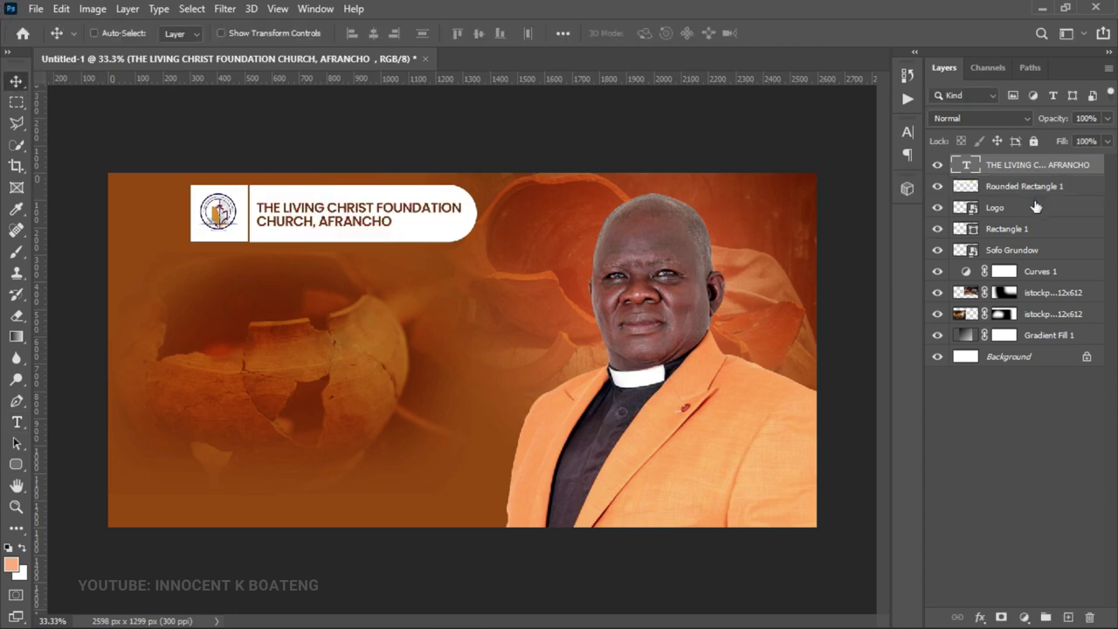
Step: Group the church name, Rounded Rectangle 1, Logo and Rectangle 1 layers and name the group Heading
{"action": "left_click", "coordinate": [1021, 232], "text": "shift"}
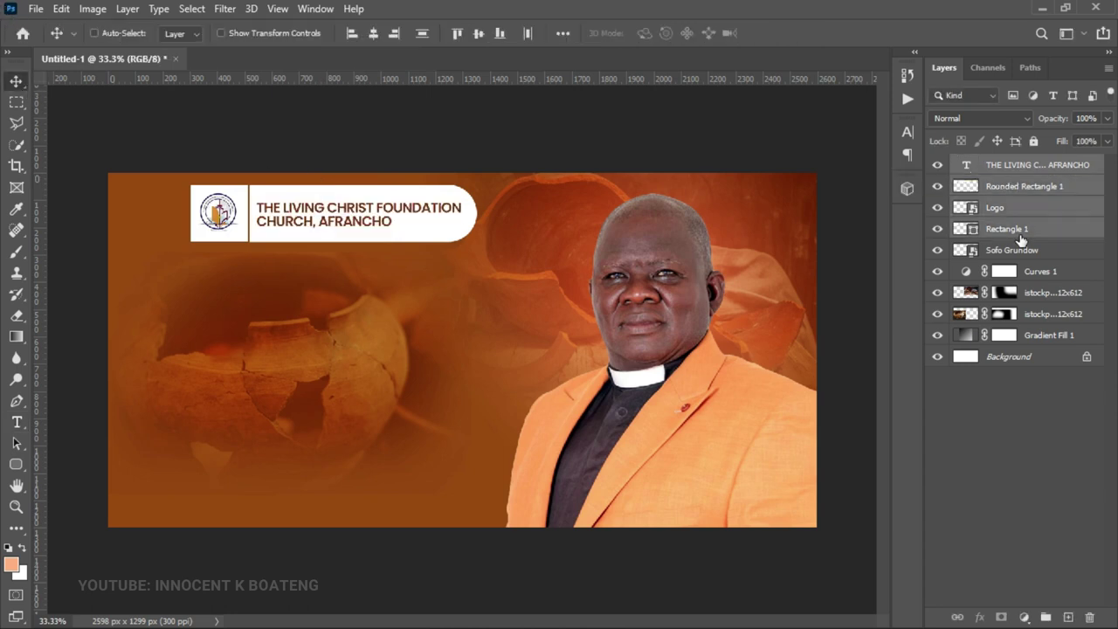
{"action": "key", "text": "ctrl+g"}
{"action": "double_click", "coordinate": [999, 164]}
{"action": "type", "text": "Heading"}
{"action": "key", "text": "Return"}
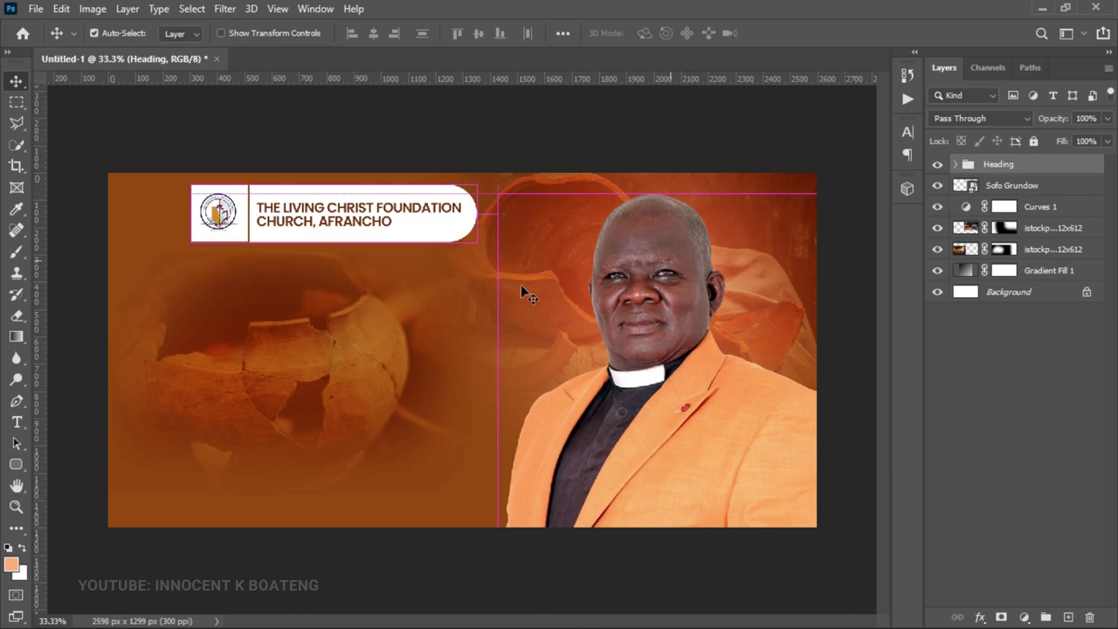
Step: Scale the Heading group down slightly, keeping it in the flyer's upper left area
{"action": "key", "text": "ctrl+t"}
{"action": "left_click_drag", "start_coordinate": [478, 242], "coordinate": [391, 230]}
{"action": "key", "text": "Return"}
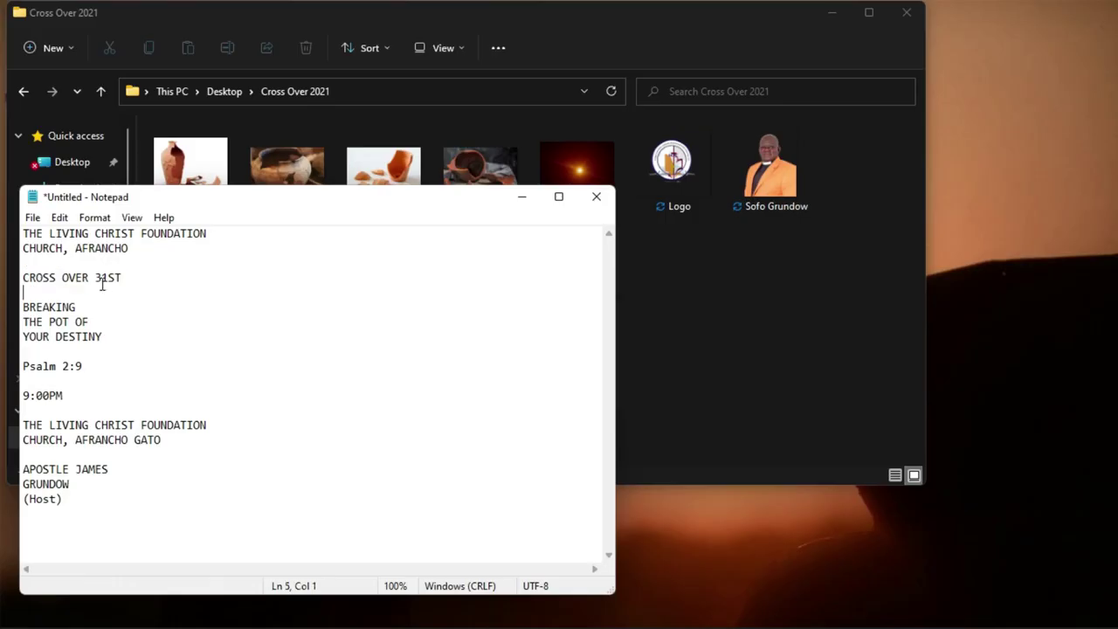
Step: Copy CROSS OVER from Notepad and paste it in Photoshop as a new 42 pt text layer below the header
{"action": "left_click_drag", "start_coordinate": [95, 278], "coordinate": [22, 277]}
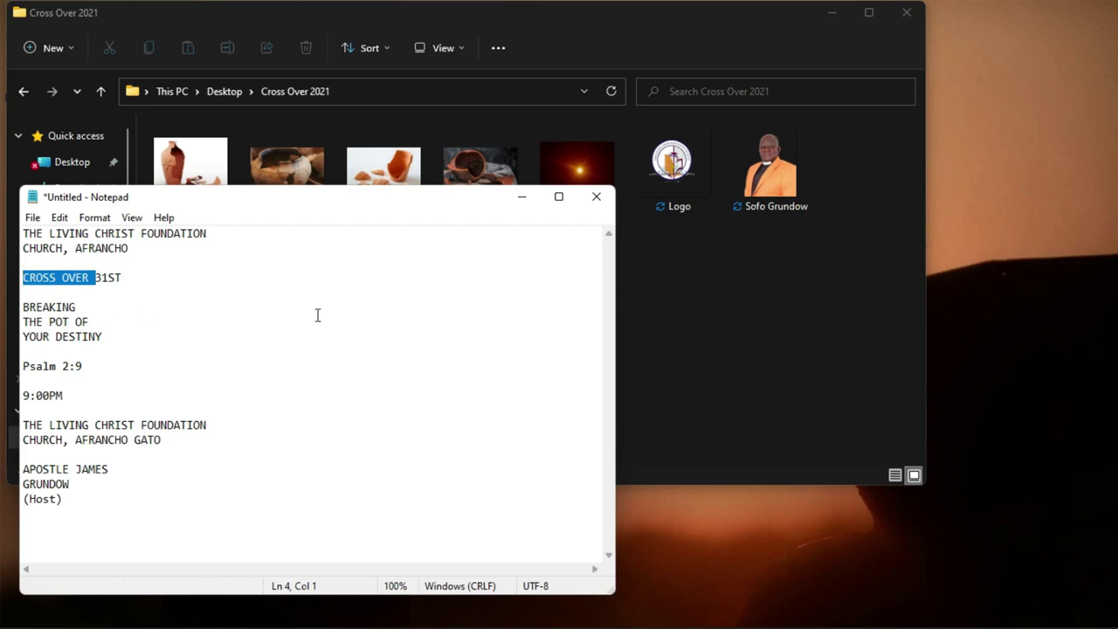
{"action": "left_click", "coordinate": [743, 614]}
{"action": "left_click", "coordinate": [250, 287]}
{"action": "key", "text": "ctrl+a"}
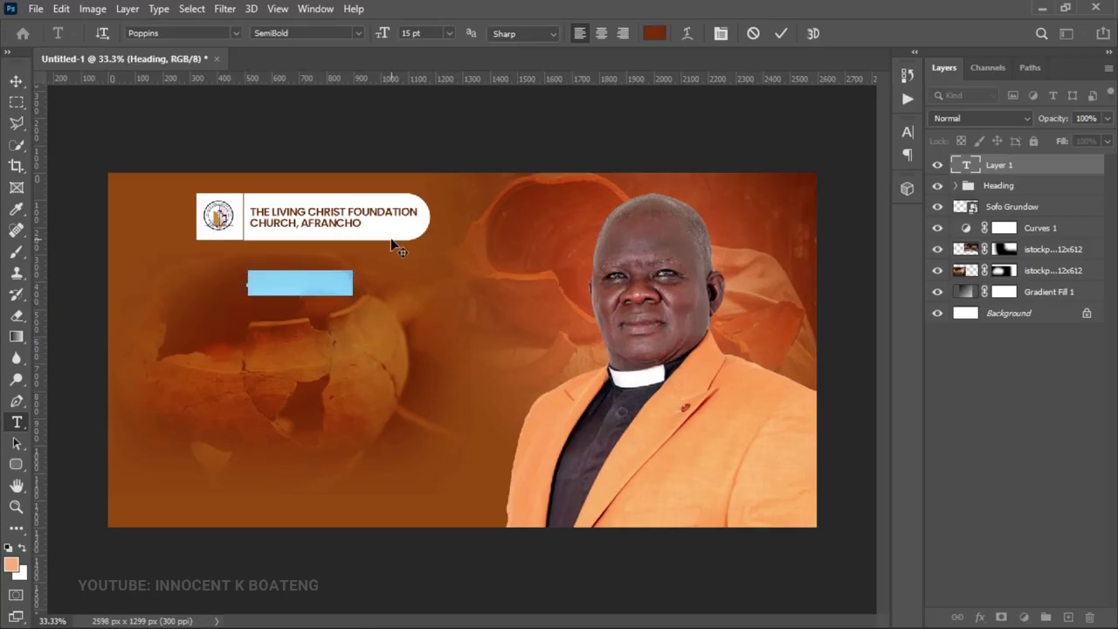
{"action": "left_click_drag", "start_coordinate": [383, 33], "coordinate": [411, 33]}
Step: Colour the CROSS OVER text light orange (ffac5f), sampled from the pastor's jacket
{"action": "left_click", "coordinate": [651, 35]}
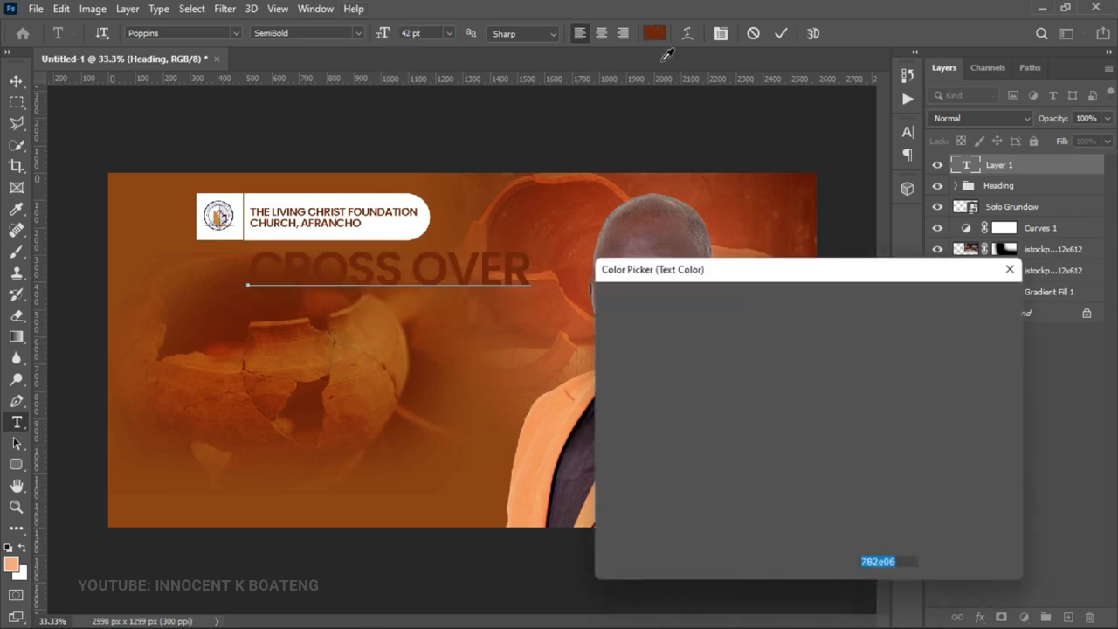
{"action": "left_click_drag", "start_coordinate": [725, 255], "coordinate": [938, 188]}
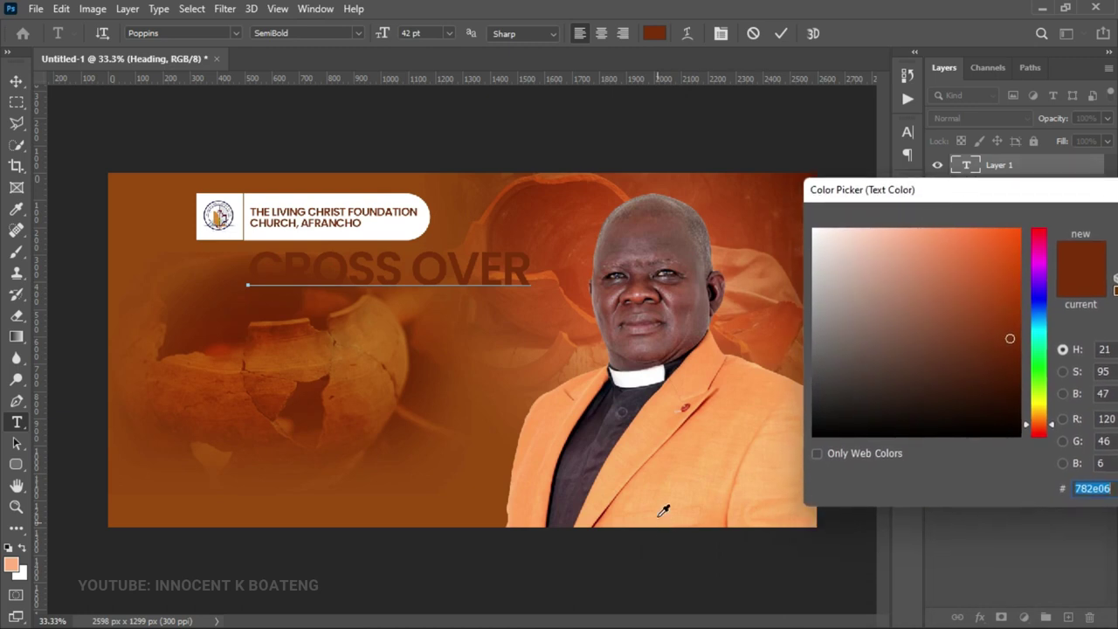
{"action": "left_click", "coordinate": [660, 480]}
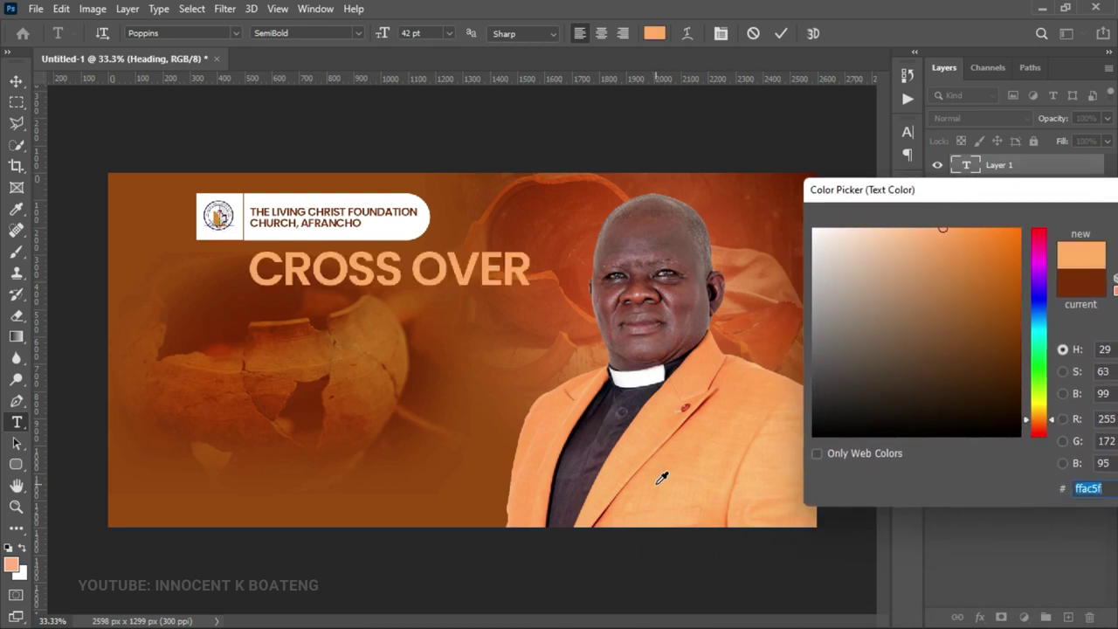
{"action": "left_click_drag", "start_coordinate": [1016, 189], "coordinate": [921, 203]}
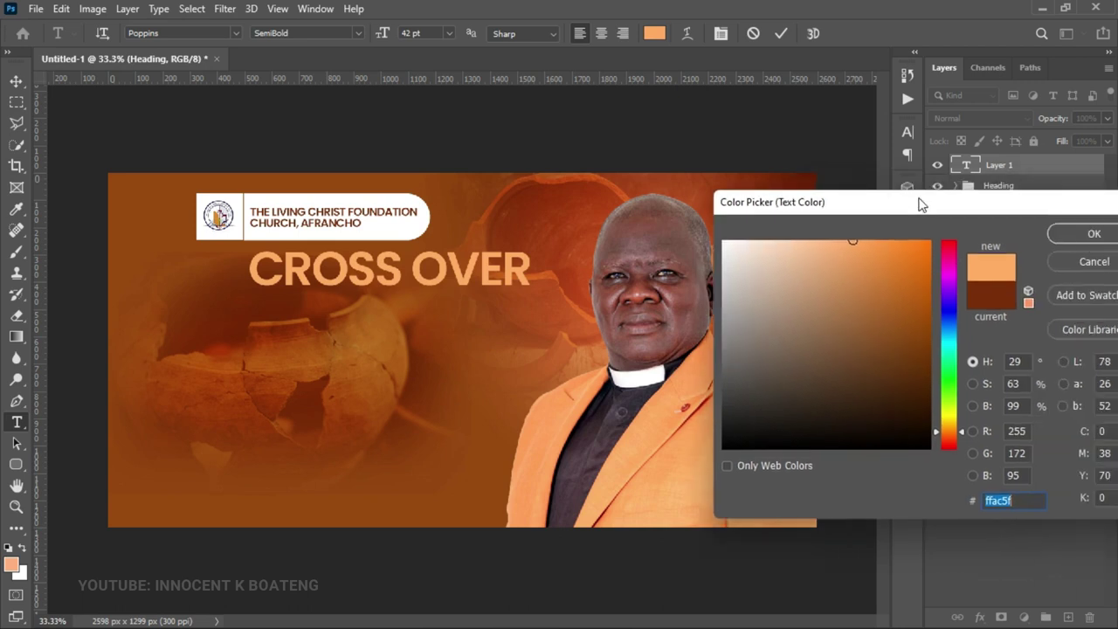
{"action": "left_click", "coordinate": [1094, 234]}
{"action": "left_click", "coordinate": [16, 80]}
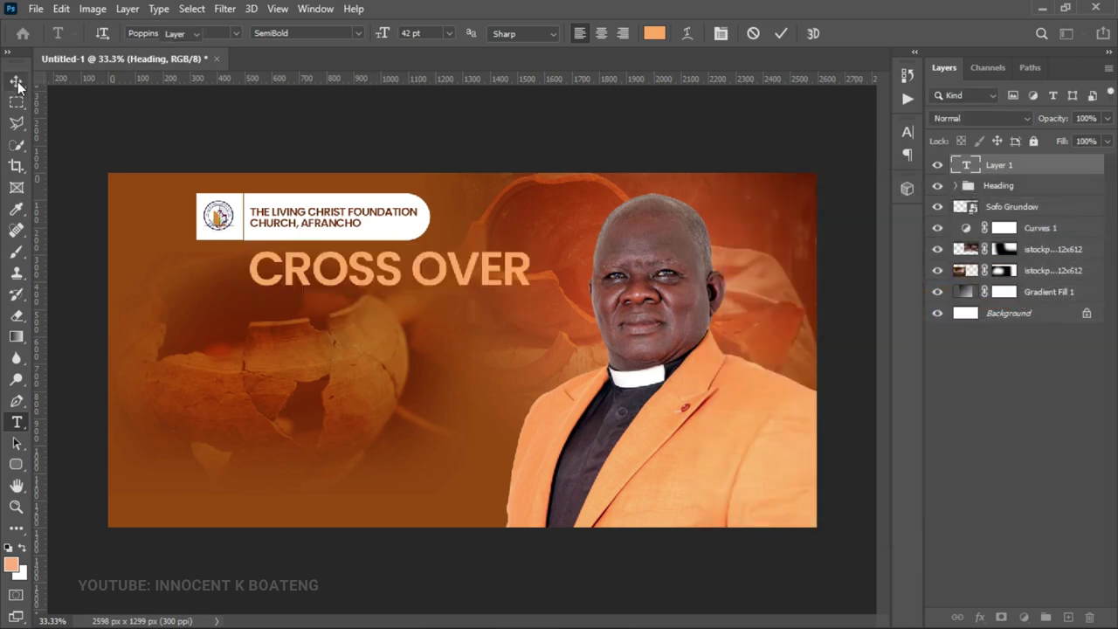
Step: Shift the CROSS OVER text left and slightly down, and align the Heading group with its left edge
{"action": "left_click_drag", "start_coordinate": [544, 302], "coordinate": [462, 312]}
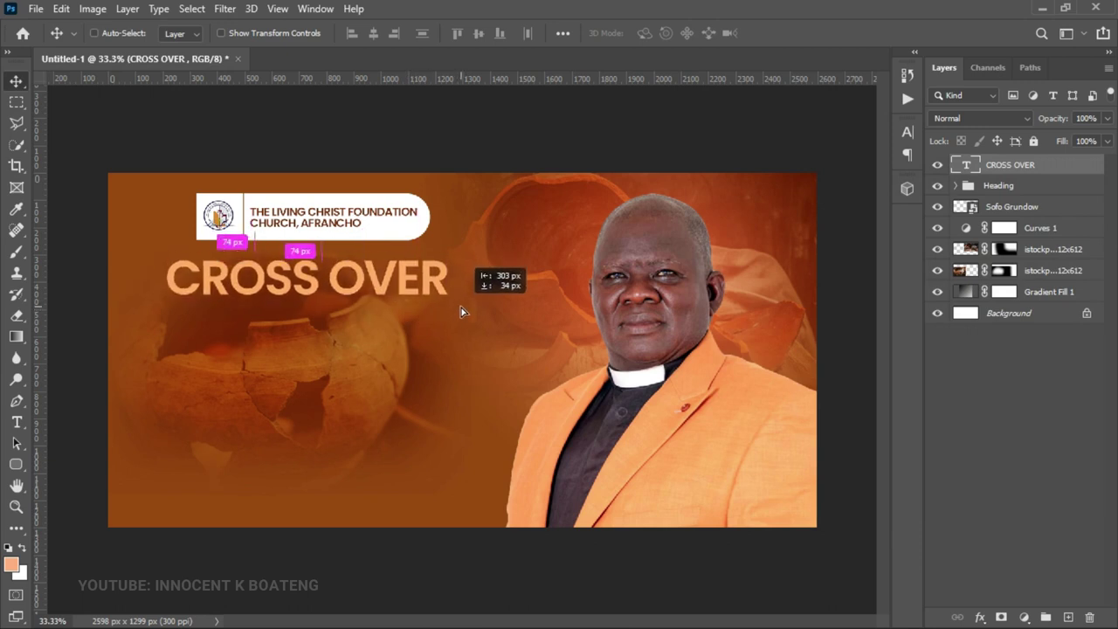
{"action": "left_click_drag", "start_coordinate": [461, 309], "coordinate": [462, 309]}
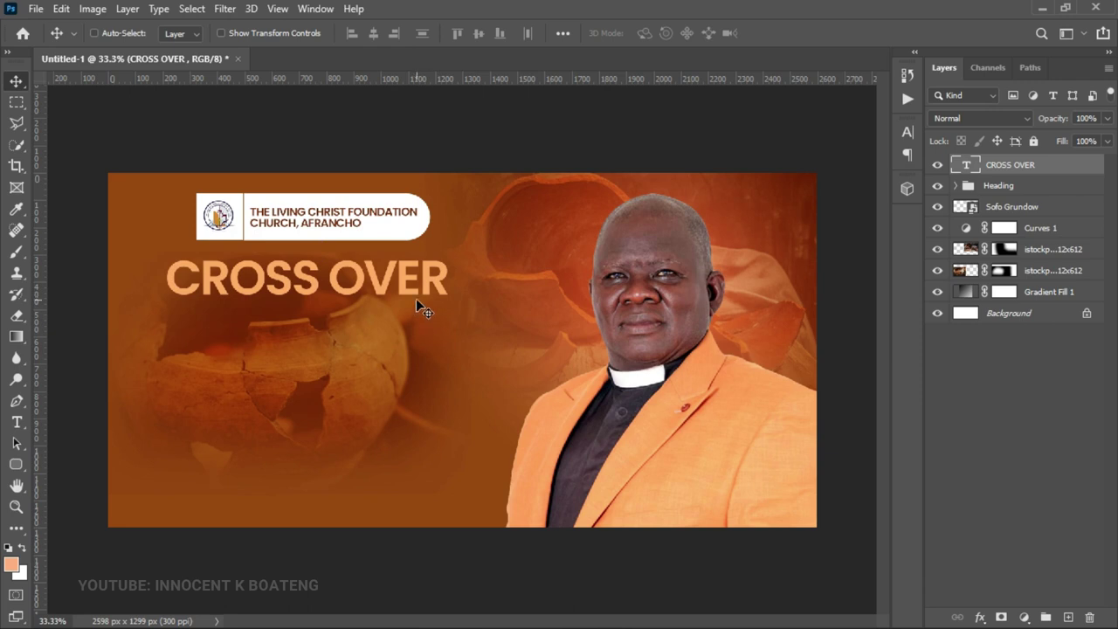
{"action": "left_click", "coordinate": [1011, 190]}
{"action": "left_click_drag", "start_coordinate": [383, 232], "coordinate": [349, 231]}
Step: Enlarge the CROSS OVER text to about 46.5 pt, keeping its left edge aligned with the header
{"action": "right_click", "coordinate": [442, 288]}
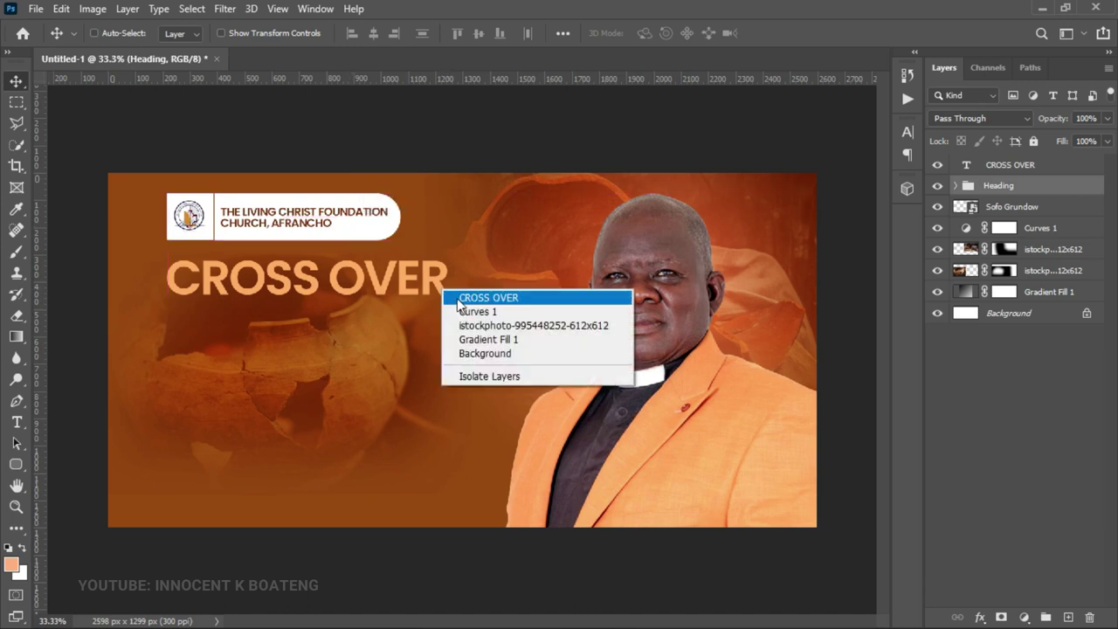
{"action": "left_click", "coordinate": [466, 298]}
{"action": "key", "text": "ctrl+t"}
{"action": "left_click_drag", "start_coordinate": [454, 323], "coordinate": [493, 327]}
{"action": "key", "text": "Return"}
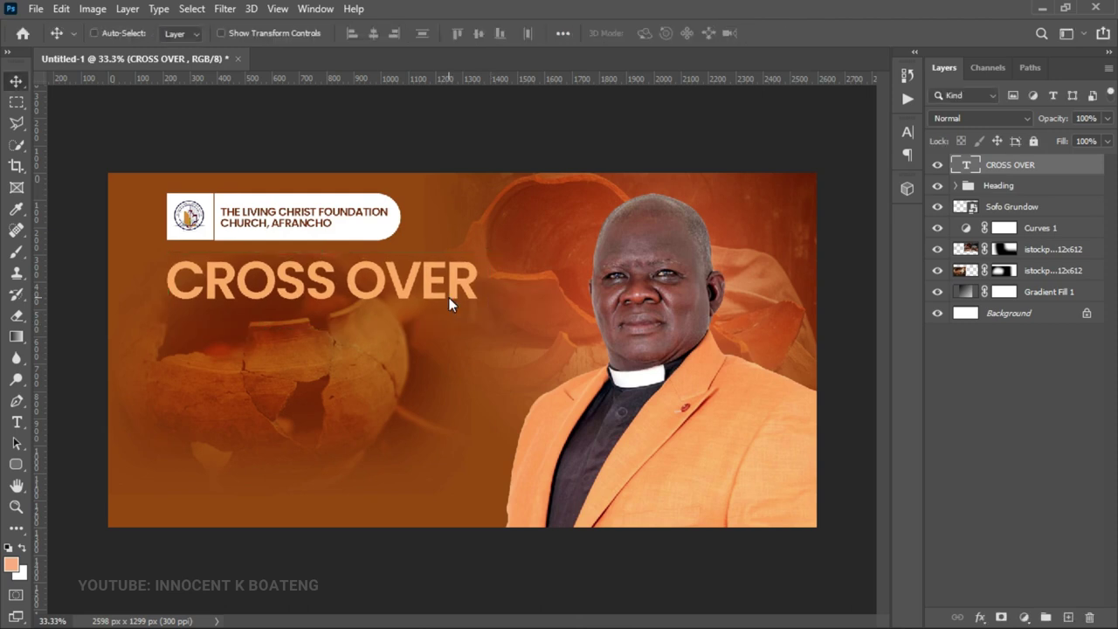
Step: Draw an ellipse about 100 by 99 px over the hole of the O in CROSS
{"action": "key", "text": "z"}
{"action": "left_click", "coordinate": [449, 303]}
{"action": "left_click", "coordinate": [207, 270]}
{"action": "left_click", "coordinate": [207, 273]}
{"action": "left_click", "coordinate": [231, 278]}
{"action": "left_click_drag", "start_coordinate": [232, 278], "coordinate": [349, 335]}
{"action": "left_click", "coordinate": [16, 464]}
{"action": "left_click", "coordinate": [82, 496]}
{"action": "left_click_drag", "start_coordinate": [352, 233], "coordinate": [512, 390]}
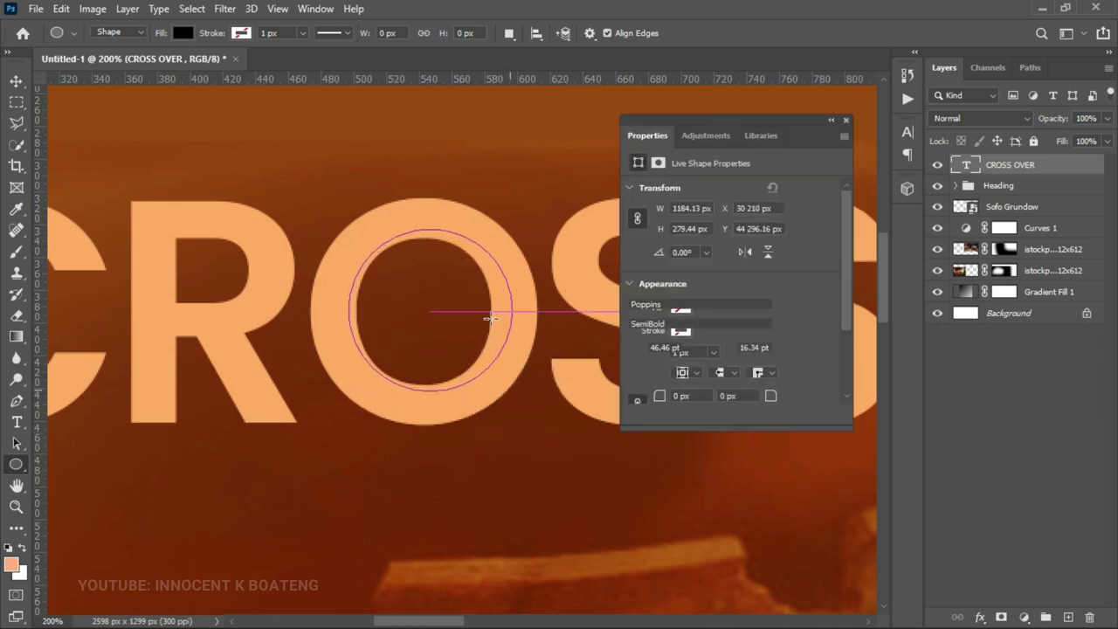
Step: Centre the ellipse inside the O and fill it with the letter's light orange (ffac5f)
{"action": "key", "text": "v"}
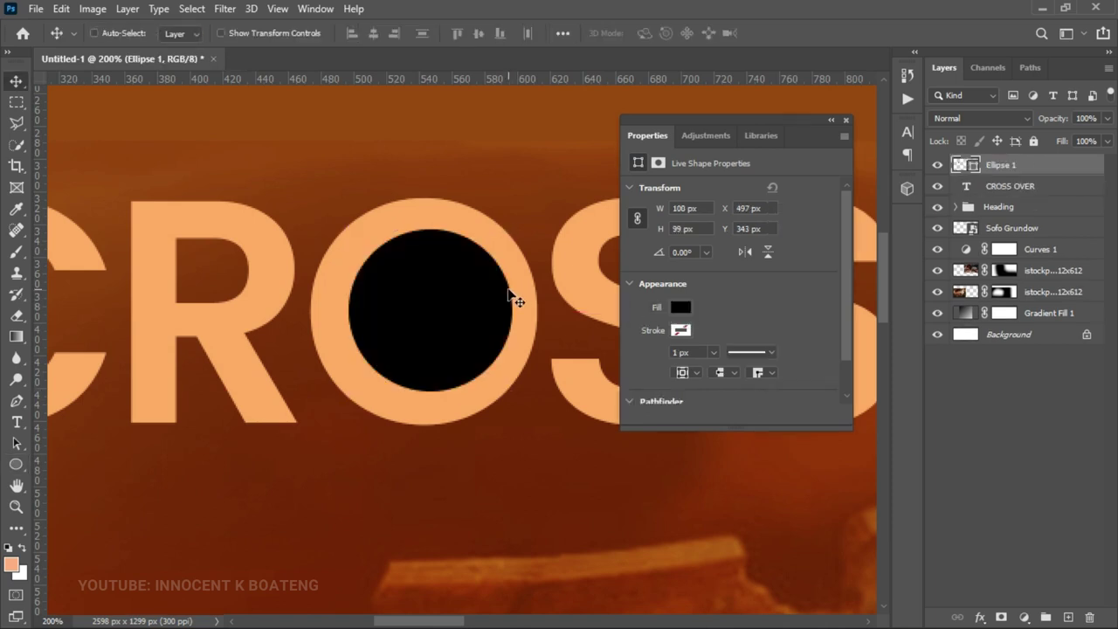
{"action": "left_click_drag", "start_coordinate": [499, 299], "coordinate": [491, 299]}
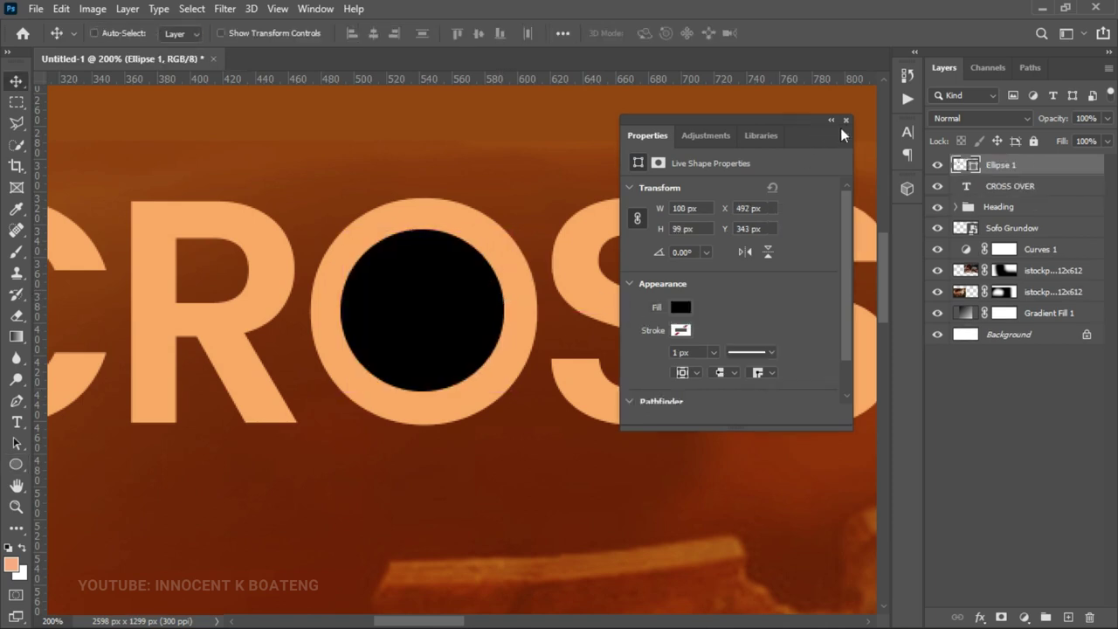
{"action": "left_click", "coordinate": [846, 119]}
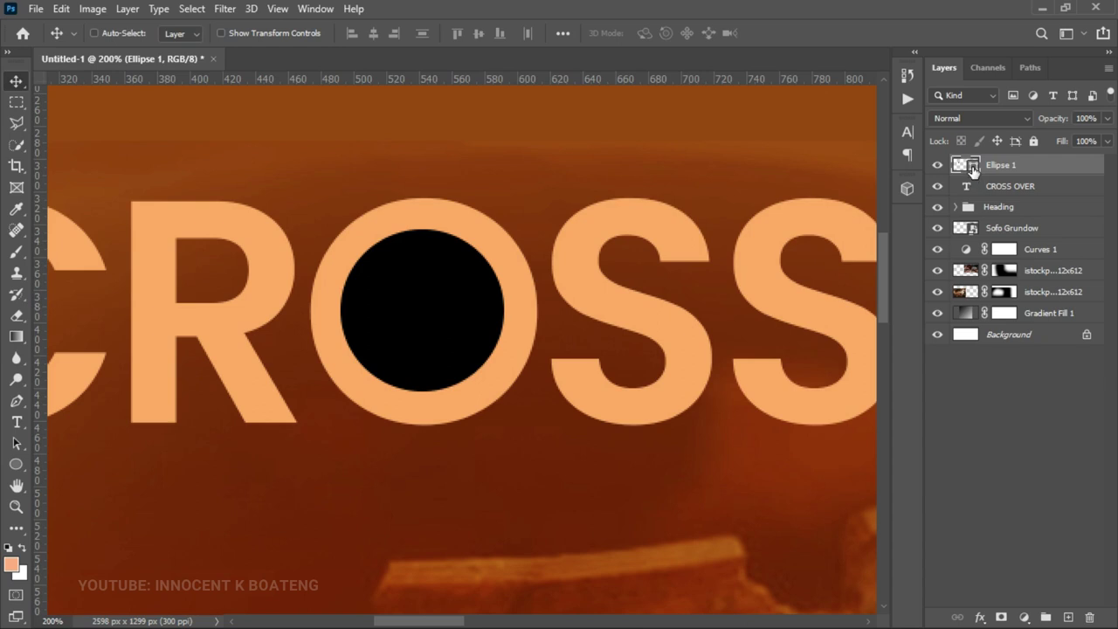
{"action": "double_click", "coordinate": [973, 168]}
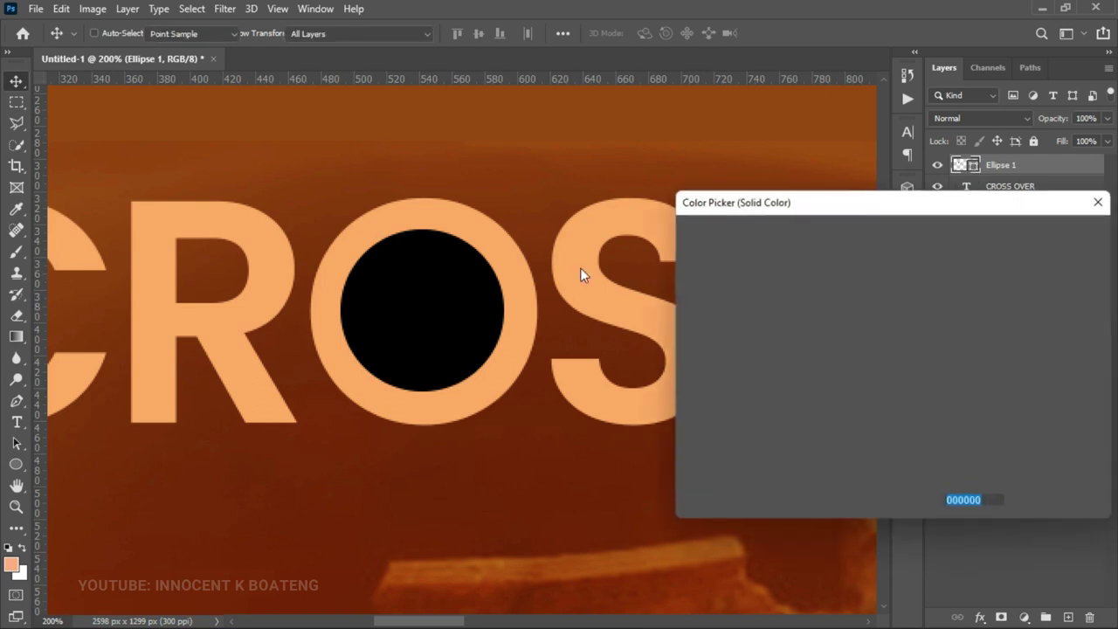
{"action": "left_click", "coordinate": [485, 227]}
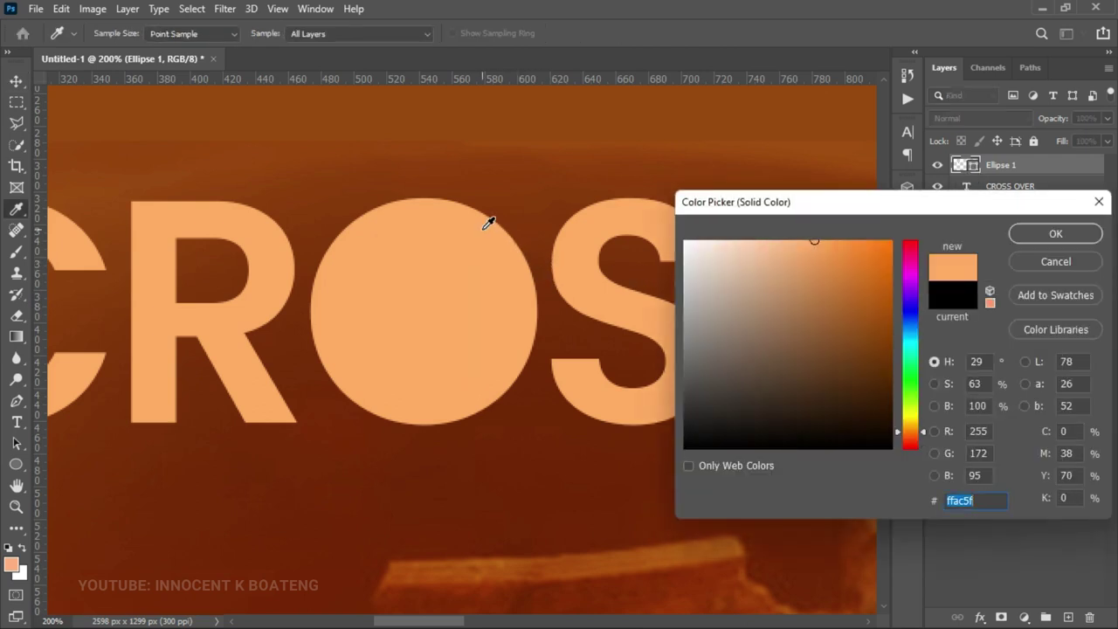
{"action": "left_click", "coordinate": [1055, 235]}
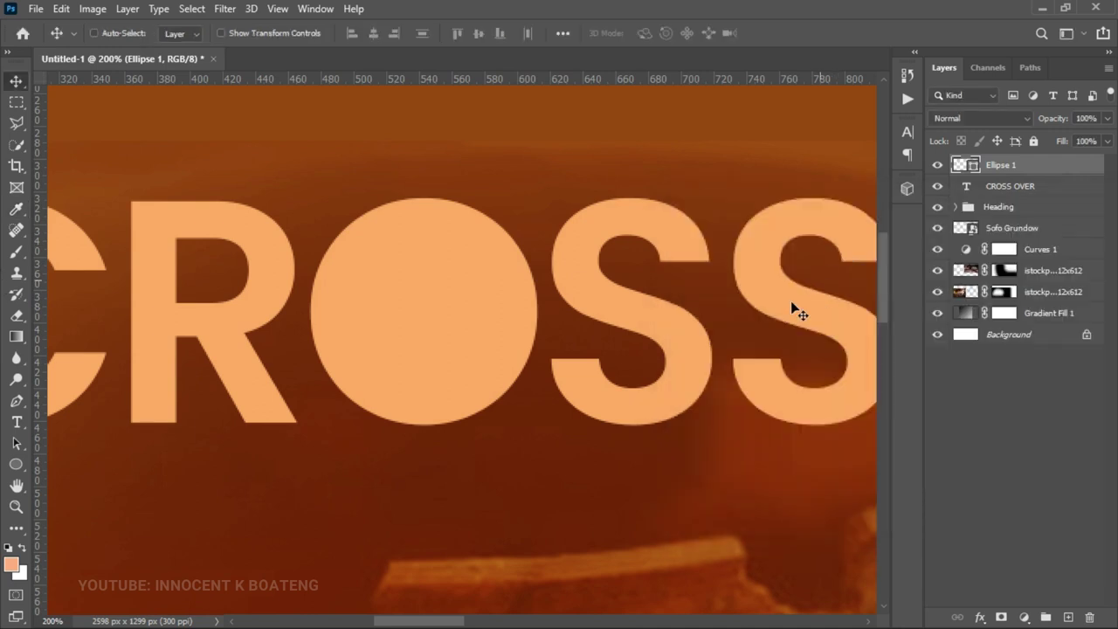
Step: Add a new text layer reading 31st above CROSS, coloured dark brown (8c3c09) at 11 pt
{"action": "key", "text": "t"}
{"action": "left_click", "coordinate": [385, 133]}
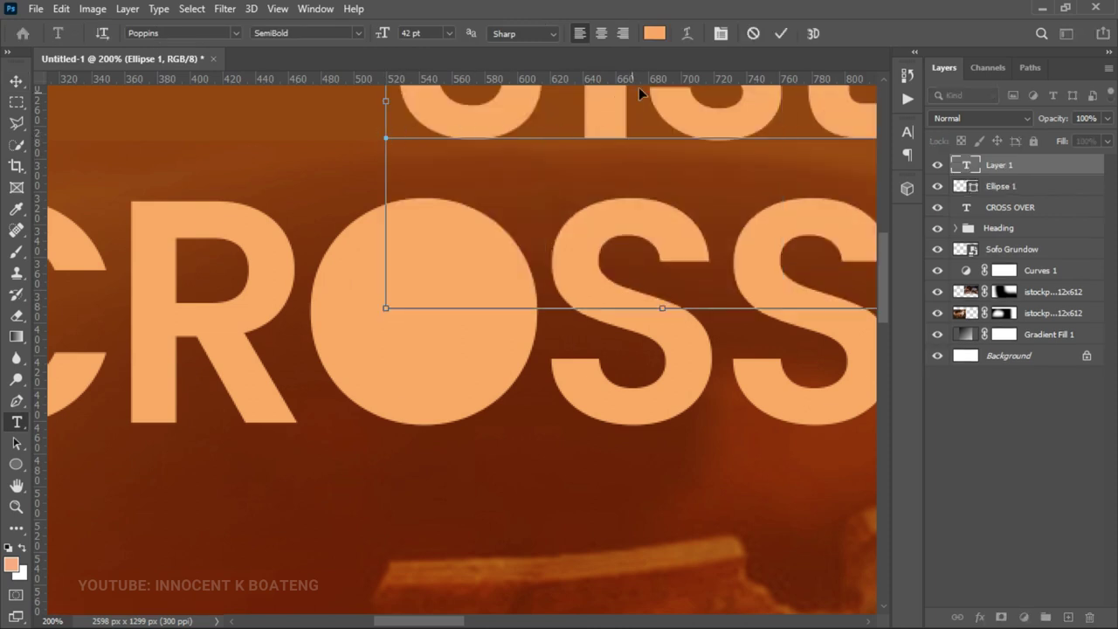
{"action": "key", "text": "ctrl+a"}
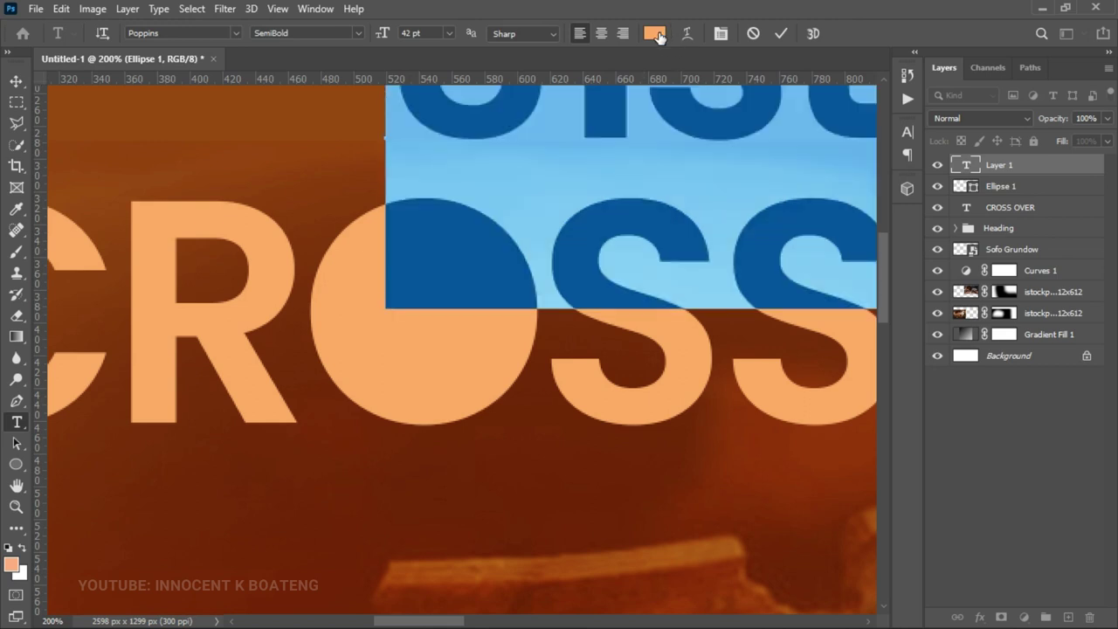
{"action": "left_click", "coordinate": [658, 36]}
{"action": "left_click", "coordinate": [488, 177]}
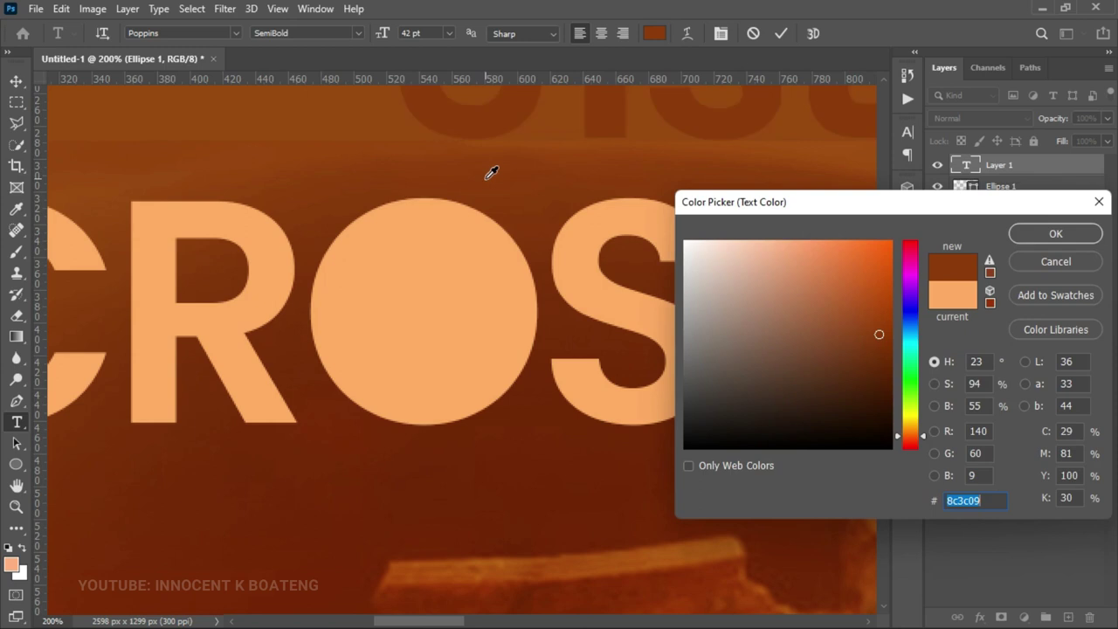
{"action": "left_click", "coordinate": [1055, 232]}
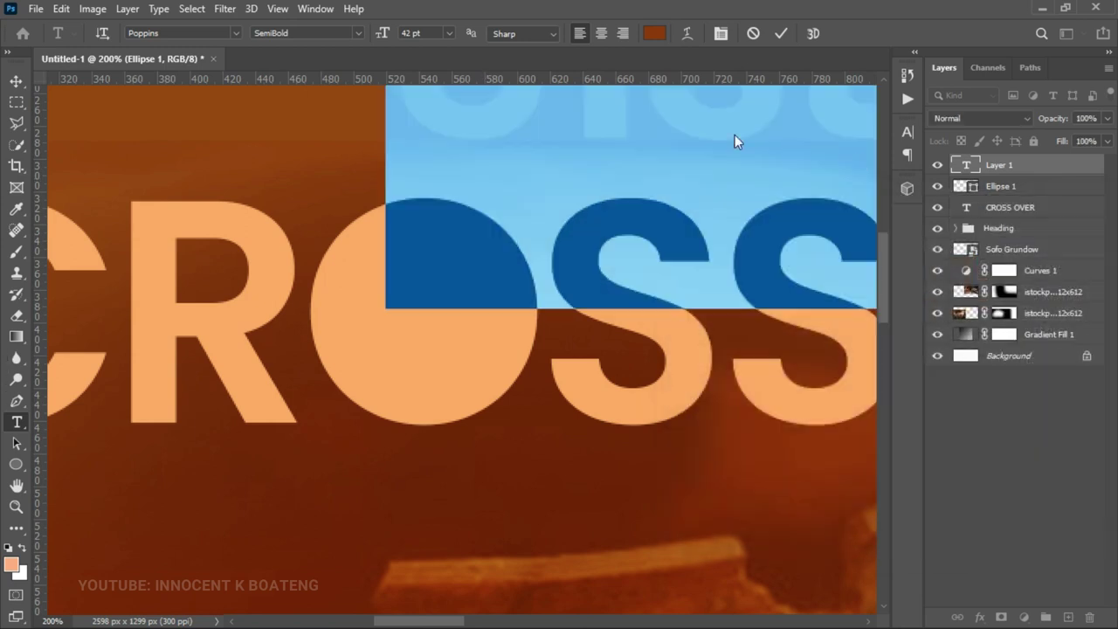
{"action": "left_click_drag", "start_coordinate": [382, 35], "coordinate": [357, 33]}
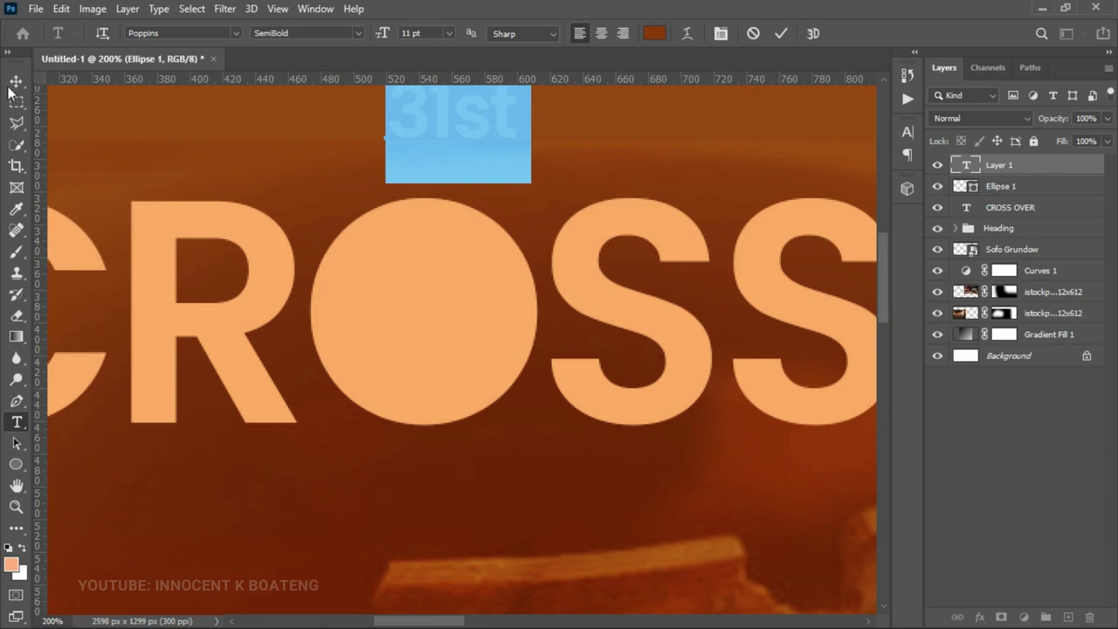
Step: Move the 31st text onto the filled O, set it in all caps and centre it within the circle
{"action": "left_click_drag", "start_coordinate": [499, 117], "coordinate": [461, 317]}
{"action": "key", "text": "ctrl+t"}
{"action": "key", "text": "ctrl+shift+k"}
{"action": "key", "text": "ctrl+Return"}
{"action": "key", "text": "v"}
{"action": "left_click_drag", "start_coordinate": [594, 341], "coordinate": [584, 350]}
{"action": "key", "text": "ctrl+minus"}
{"action": "key", "text": "ctrl+minus"}
{"action": "key", "text": "ctrl+minus"}
{"action": "key", "text": "ctrl+minus"}
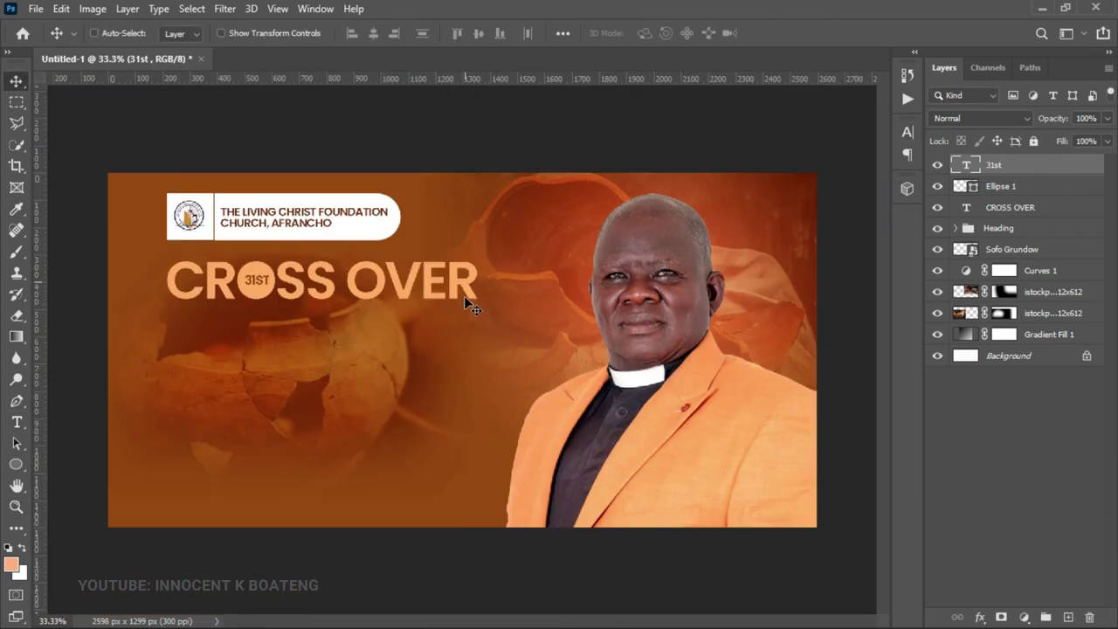
Step: Copy the word BREAKING from the Notepad notes and paste it as a new text layer below CROSS OVER
{"action": "left_click", "coordinate": [314, 320], "text": "ctrl"}
{"action": "scroll", "coordinate": [508, 332], "scroll_direction": "left", "scroll_amount": 3}
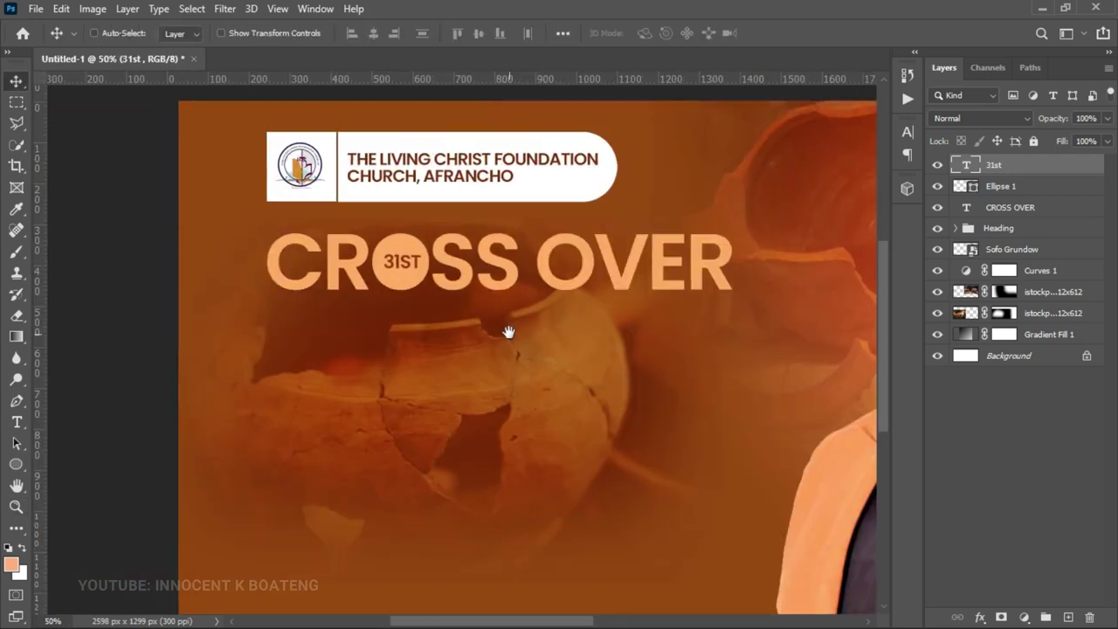
{"action": "scroll", "coordinate": [508, 332], "scroll_direction": "right", "scroll_amount": 1}
{"action": "key", "text": "t"}
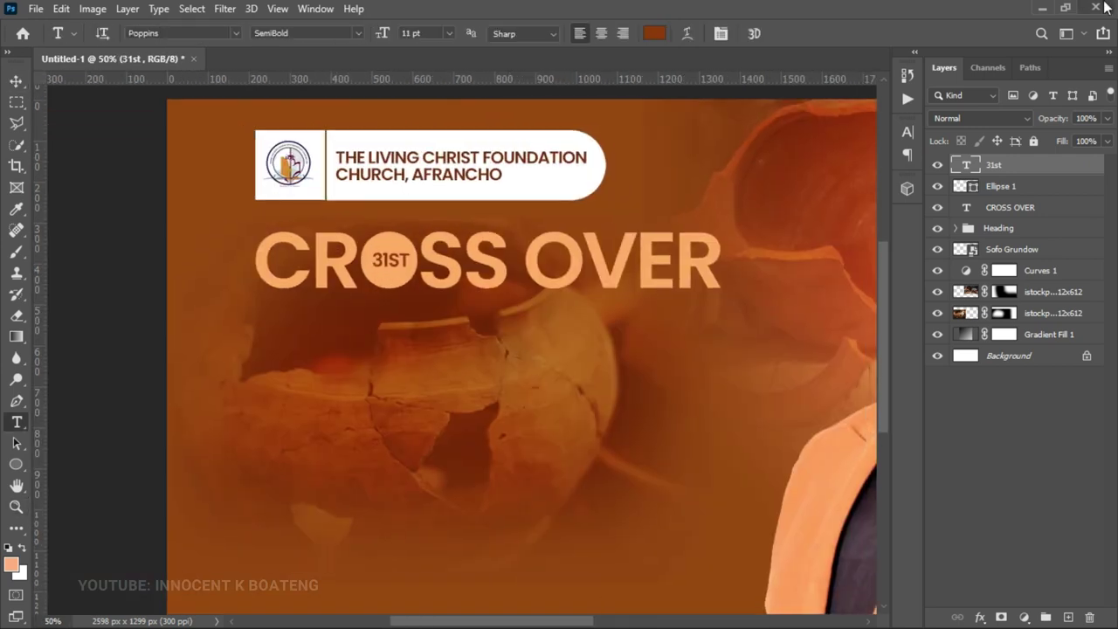
{"action": "left_click", "coordinate": [1042, 8]}
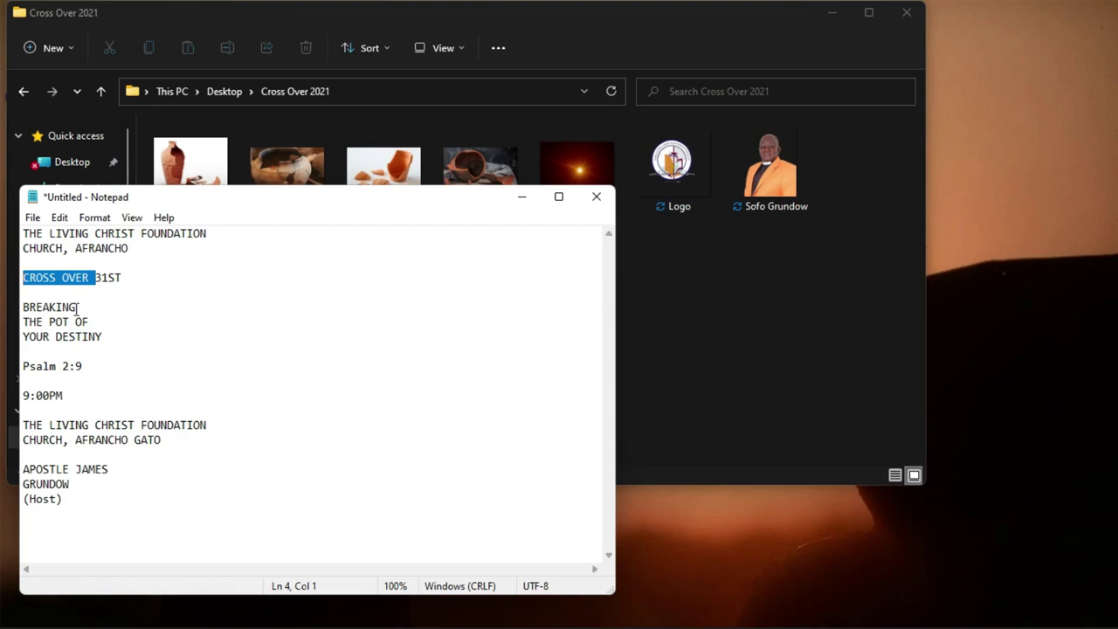
{"action": "left_click_drag", "start_coordinate": [25, 307], "coordinate": [105, 306]}
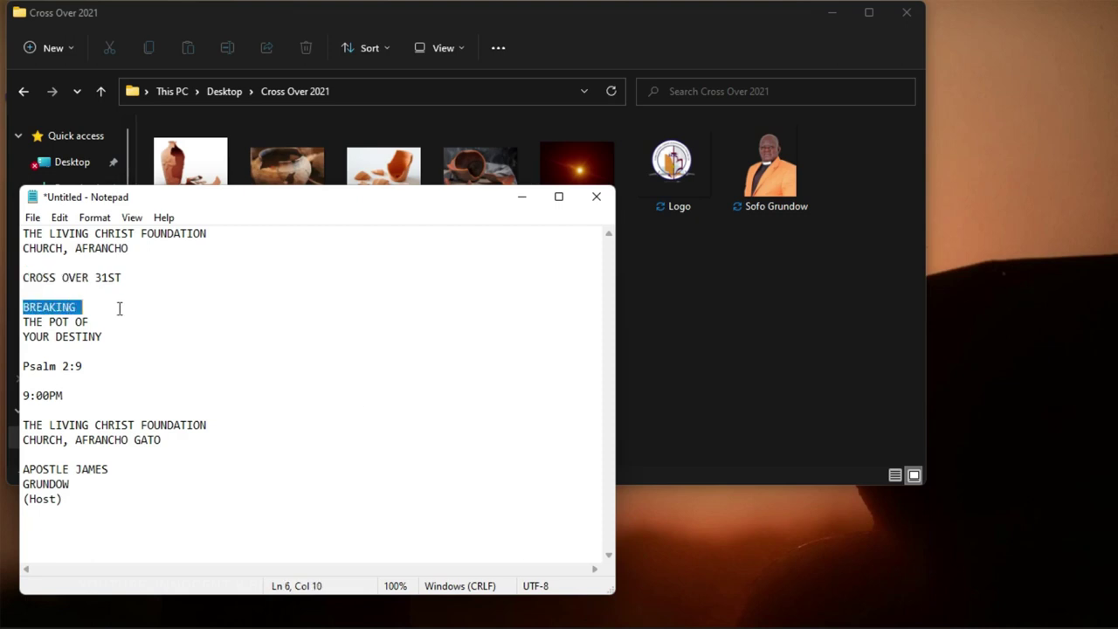
{"action": "key", "text": "ctrl+c"}
{"action": "left_click", "coordinate": [687, 610]}
{"action": "key", "text": "ctrl+v"}
Step: Set the BREAKING text in the Shatterboxx font at 42 pt
{"action": "key", "text": "ctrl+a"}
{"action": "left_click", "coordinate": [188, 35]}
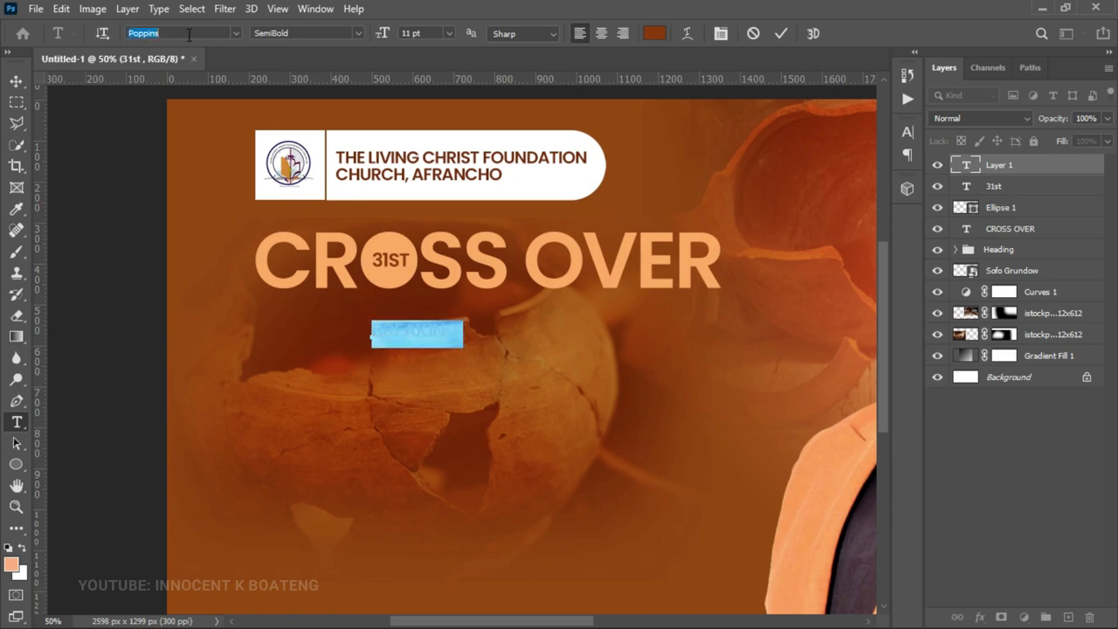
{"action": "type", "text": "sh"}
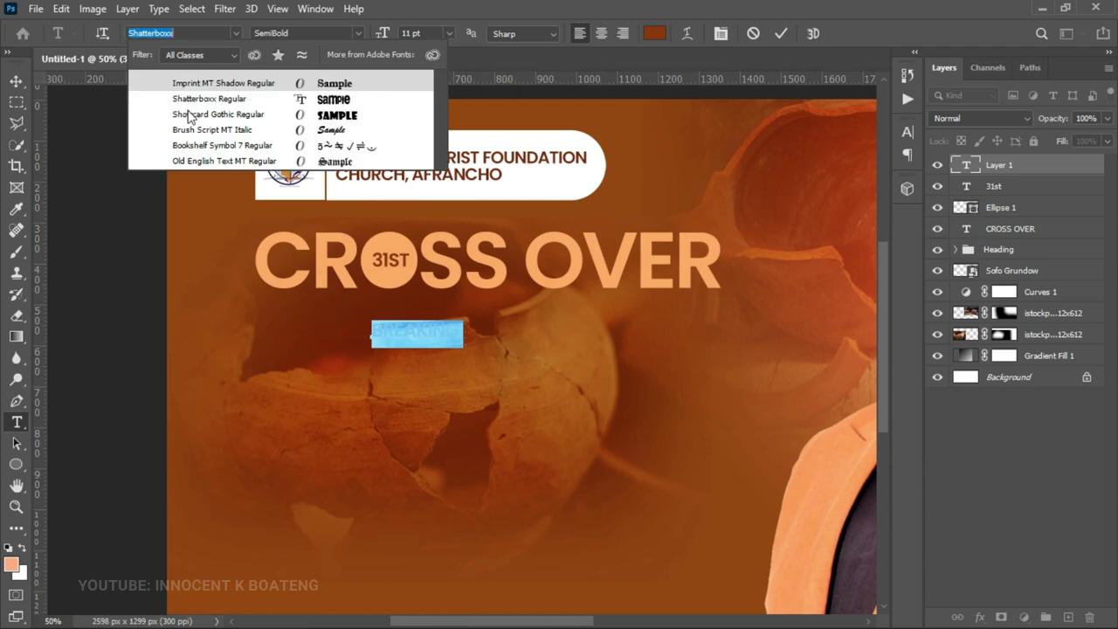
{"action": "left_click", "coordinate": [208, 102]}
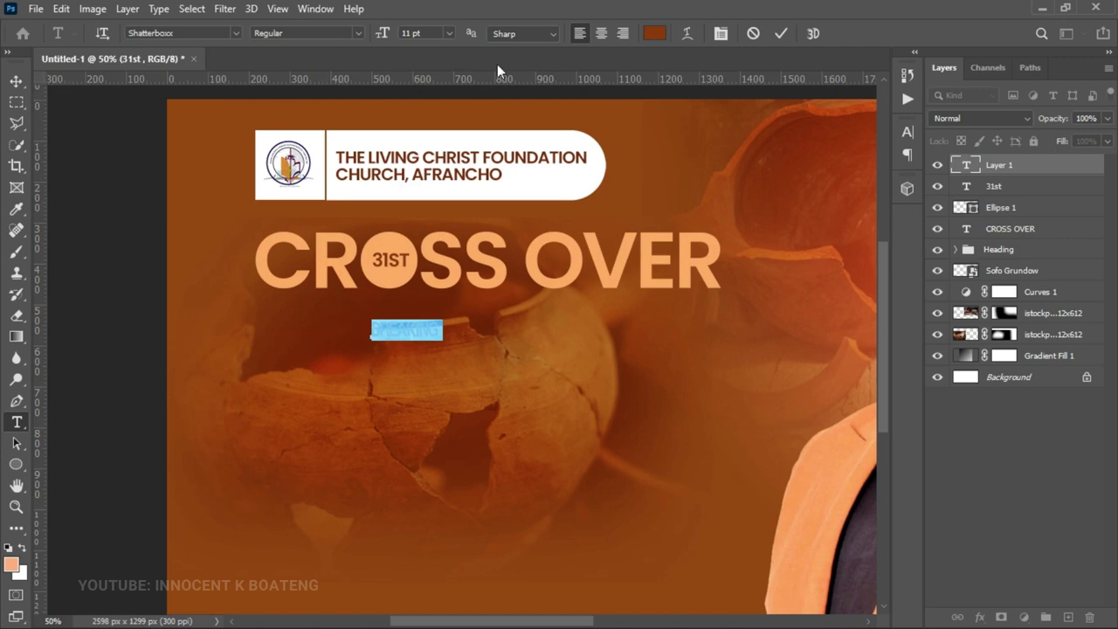
{"action": "left_click_drag", "start_coordinate": [384, 38], "coordinate": [416, 37]}
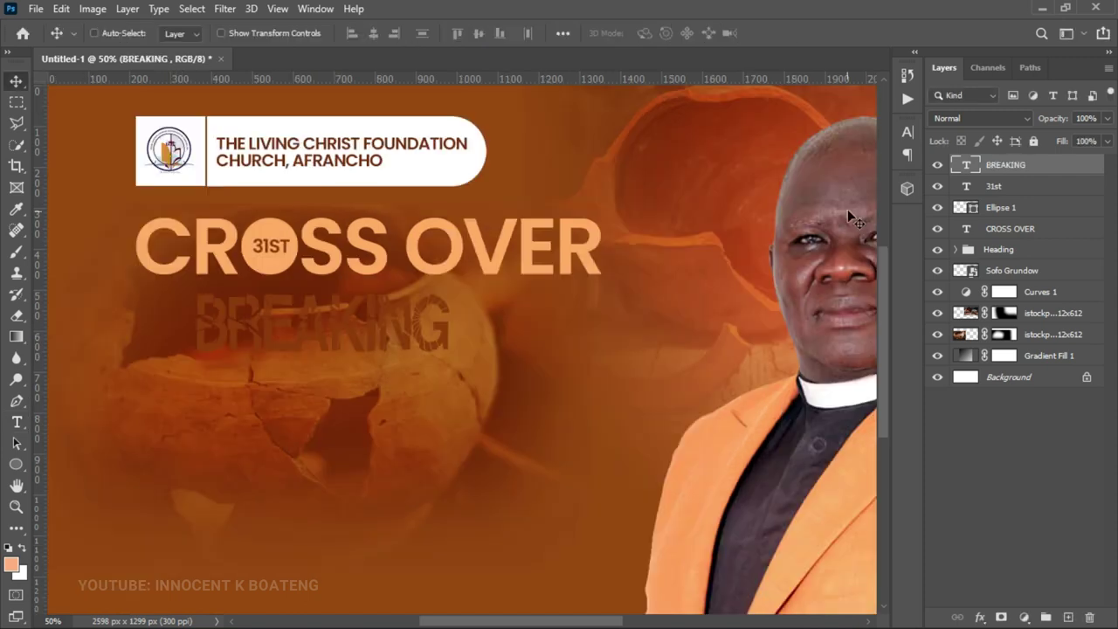
Step: Apply a linear Gradient Overlay to the BREAKING layer using the saved white-to-light-orange preset
{"action": "right_click", "coordinate": [1011, 163]}
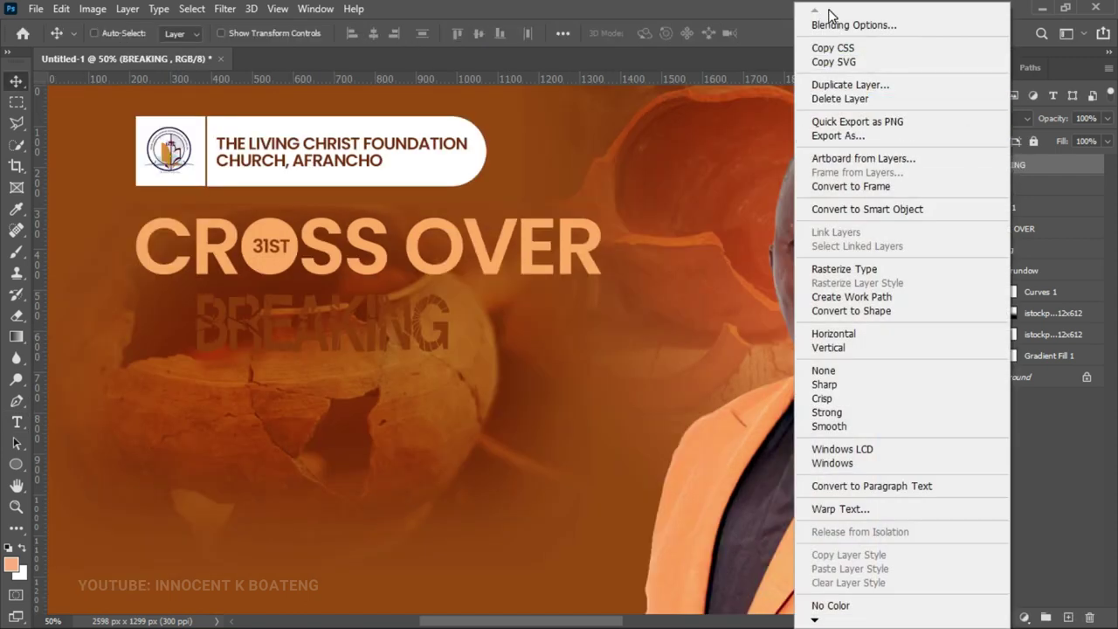
{"action": "left_click", "coordinate": [836, 24]}
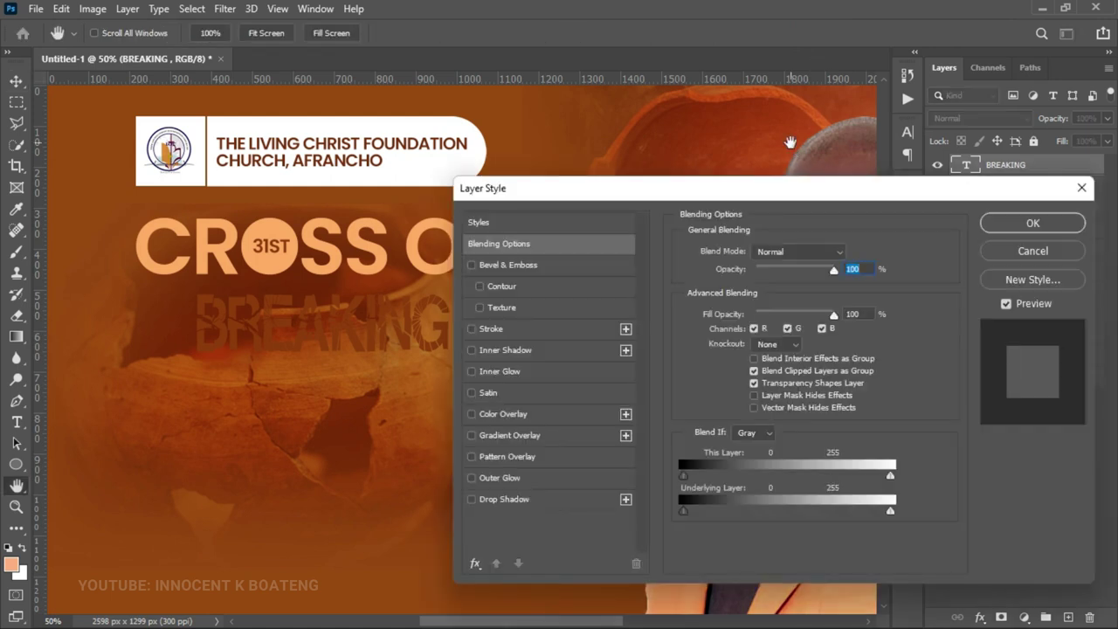
{"action": "left_click", "coordinate": [518, 434]}
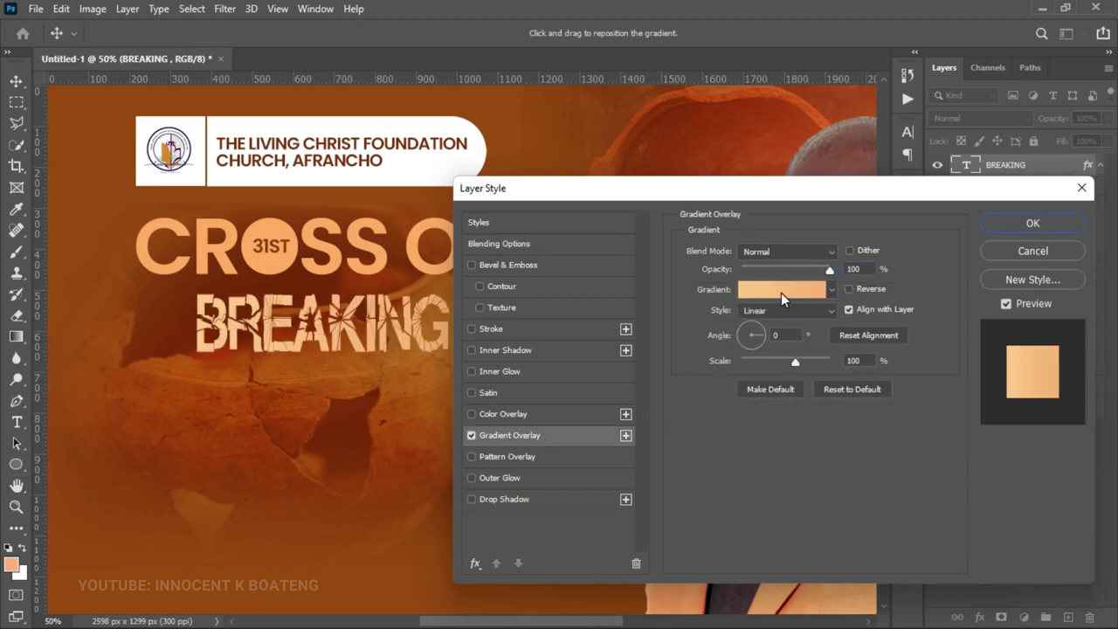
{"action": "left_click", "coordinate": [781, 292]}
{"action": "scroll", "coordinate": [793, 212], "scroll_direction": "down", "scroll_amount": 5}
{"action": "scroll", "coordinate": [795, 211], "scroll_direction": "down", "scroll_amount": 1}
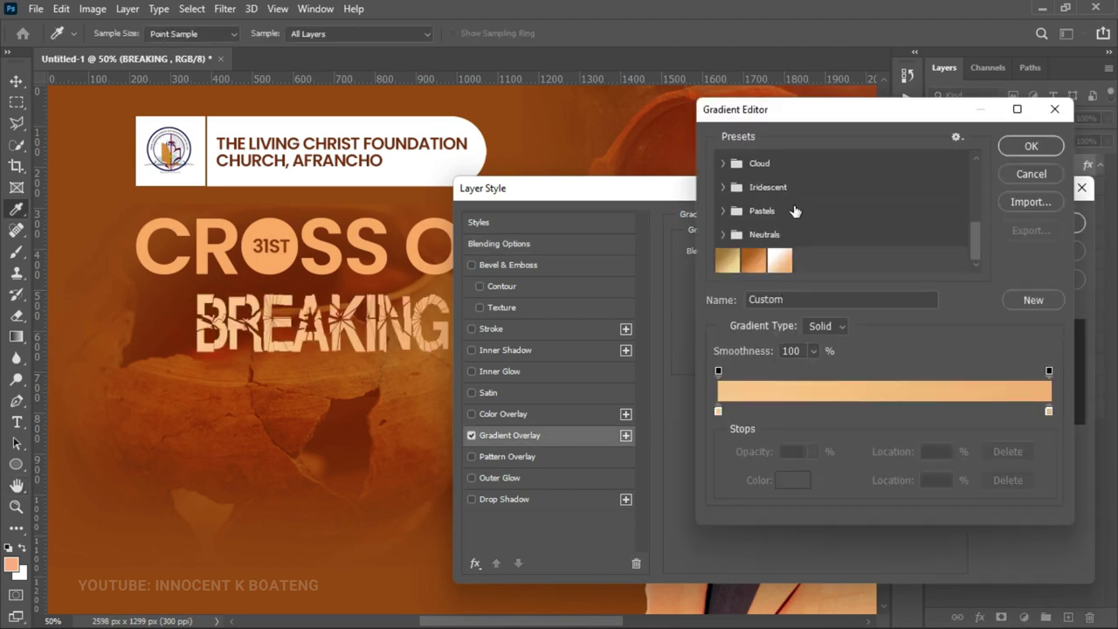
{"action": "left_click", "coordinate": [783, 262]}
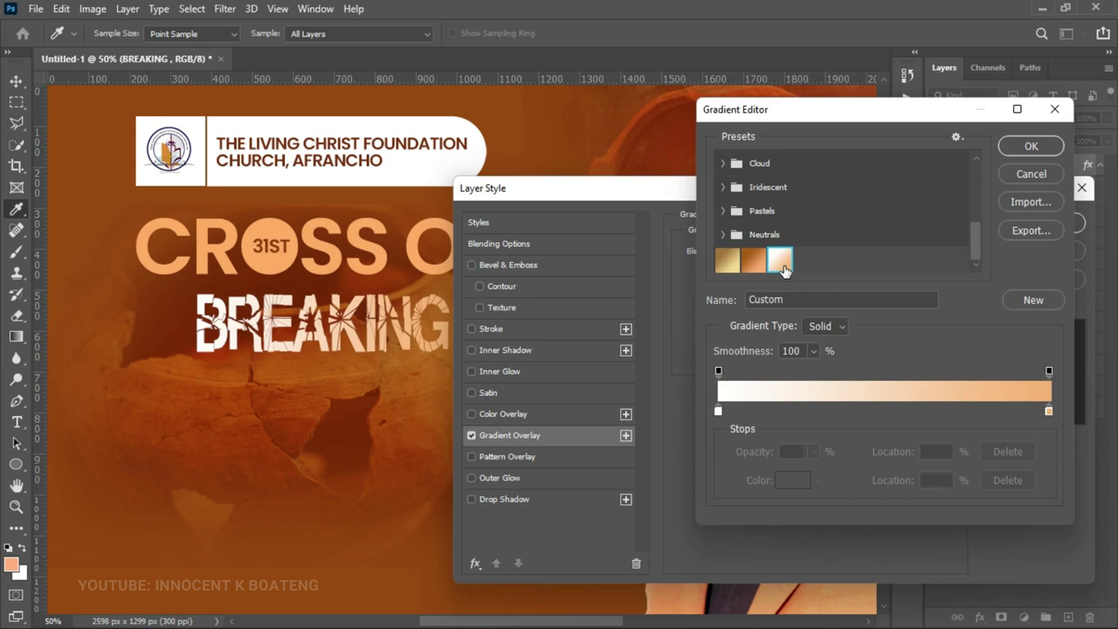
{"action": "double_click", "coordinate": [782, 263]}
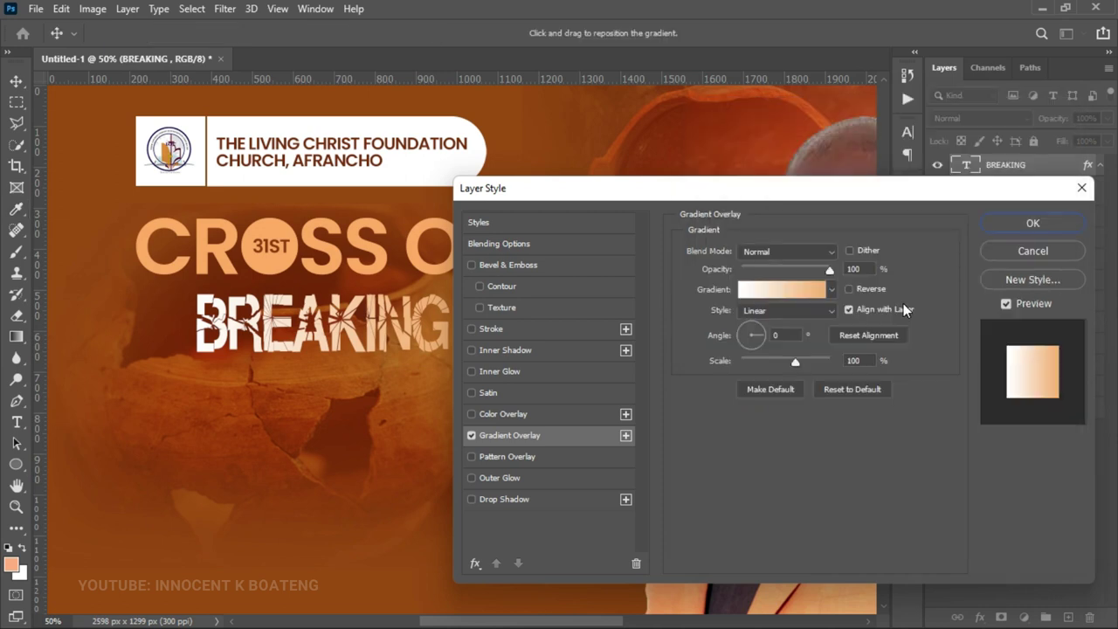
{"action": "left_click", "coordinate": [1033, 223]}
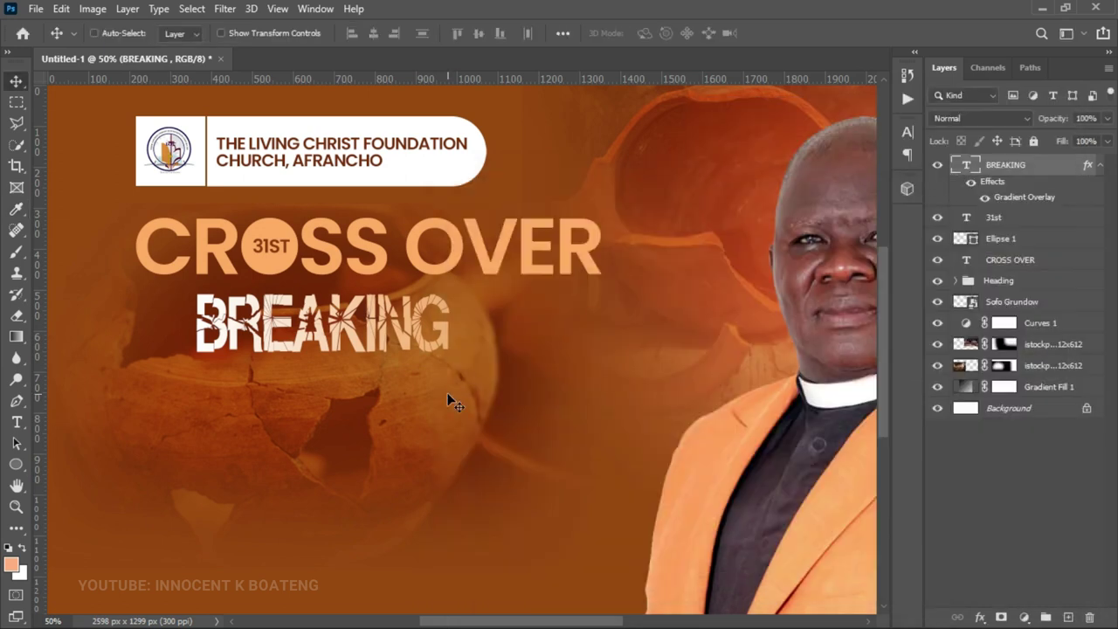
Step: Shift BREAKING slightly under the title and place a duplicate of it directly below
{"action": "left_click_drag", "start_coordinate": [476, 373], "coordinate": [498, 368]}
{"action": "key", "text": "ctrl+j"}
{"action": "left_click_drag", "start_coordinate": [417, 291], "coordinate": [416, 401]}
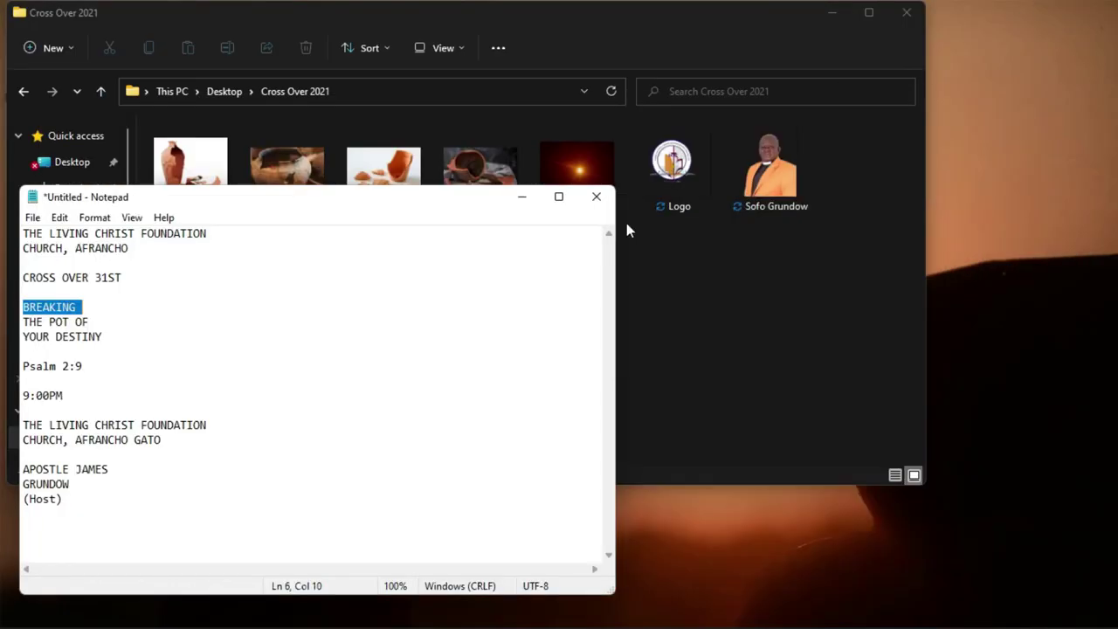
Step: Replace the duplicate's text with THE POT OF YOUR DESTINY, copied from the Notepad notes
{"action": "left_click_drag", "start_coordinate": [23, 322], "coordinate": [123, 341]}
{"action": "key", "text": "ctrl+c"}
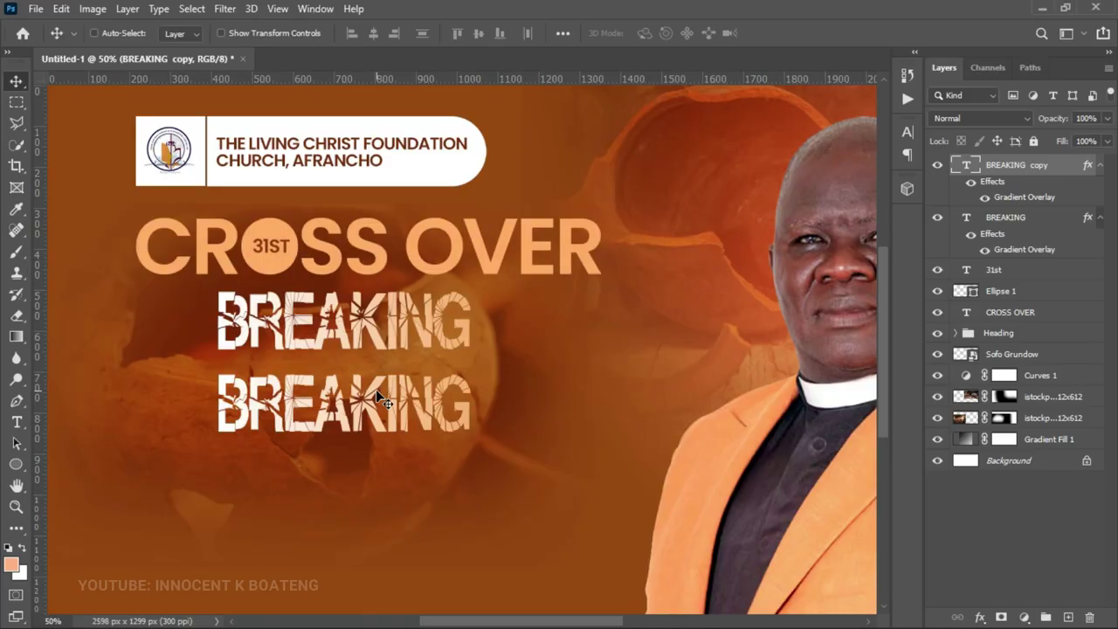
{"action": "double_click", "coordinate": [375, 388]}
{"action": "key", "text": "ctrl+v"}
{"action": "key", "text": "ctrl+a"}
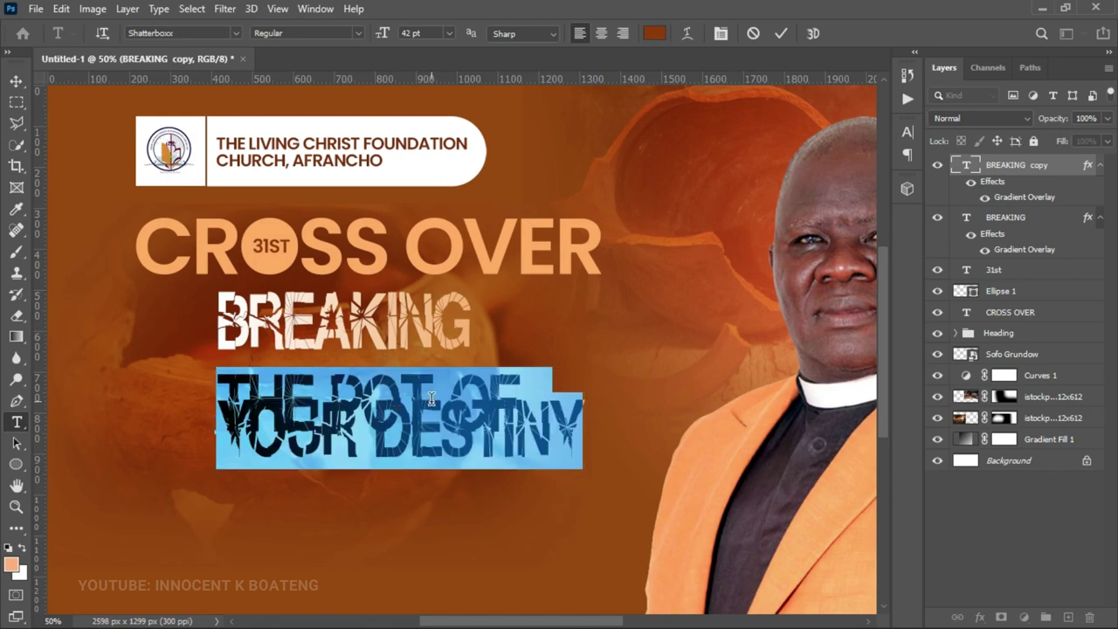
Step: Set THE POT OF YOUR DESTINY in Bebas Neue Bold with 35 pt leading
{"action": "left_click", "coordinate": [173, 35]}
{"action": "type", "text": "beb"}
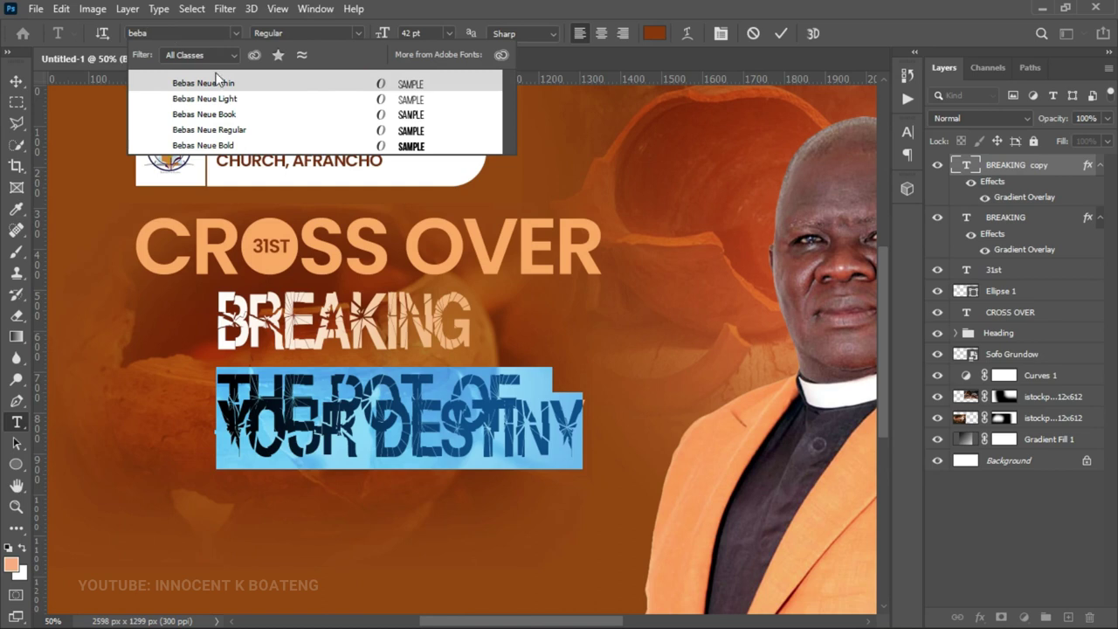
{"action": "type", "text": "a"}
{"action": "key", "text": "Escape"}
{"action": "key", "text": "Return"}
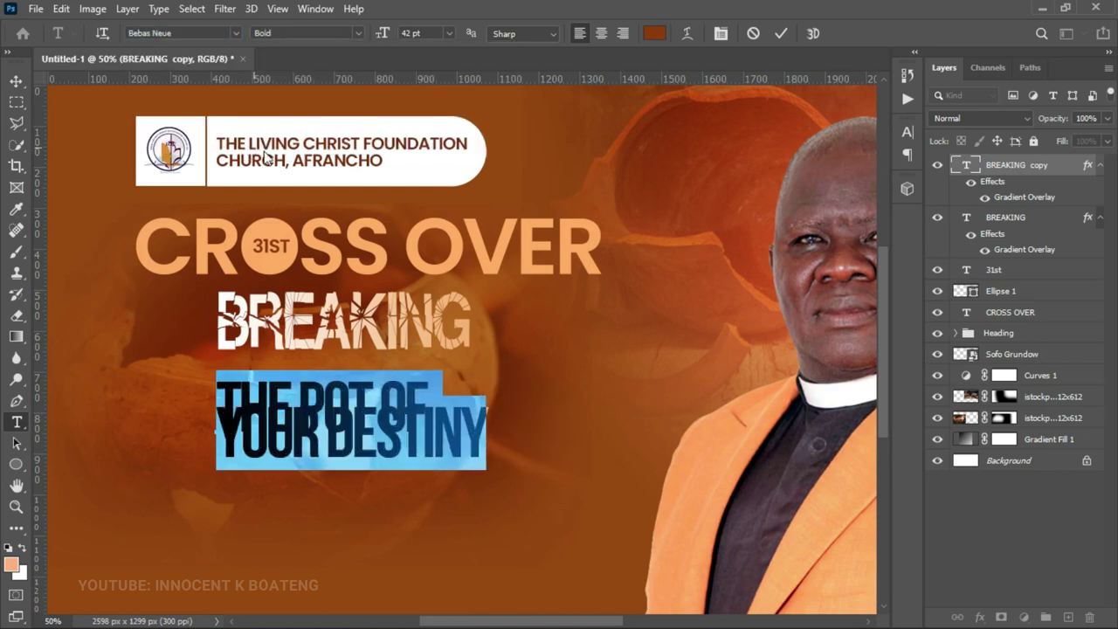
{"action": "left_click", "coordinate": [722, 35]}
{"action": "left_click", "coordinate": [819, 176]}
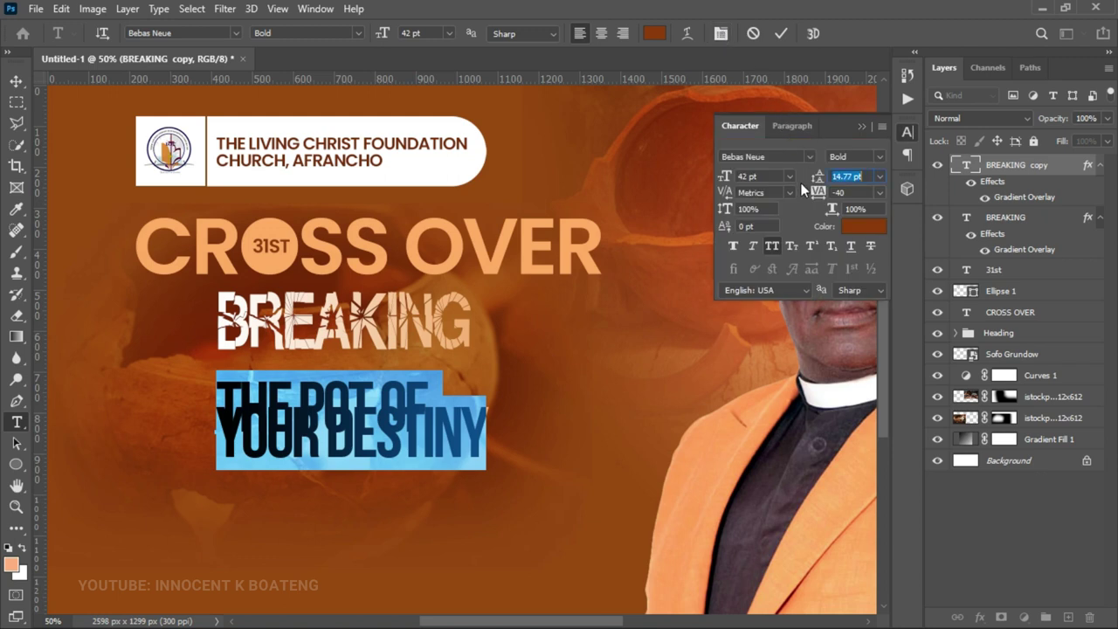
{"action": "left_click_drag", "start_coordinate": [820, 176], "coordinate": [838, 176]}
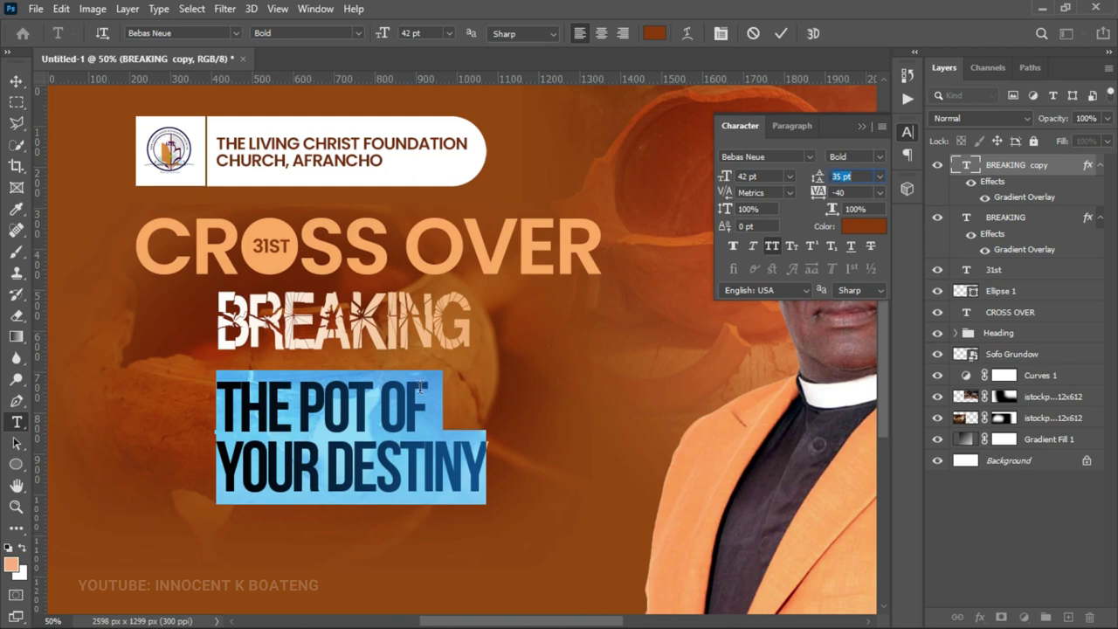
Step: Enlarge only the THE POT OF line to 56 pt
{"action": "left_click", "coordinate": [354, 386]}
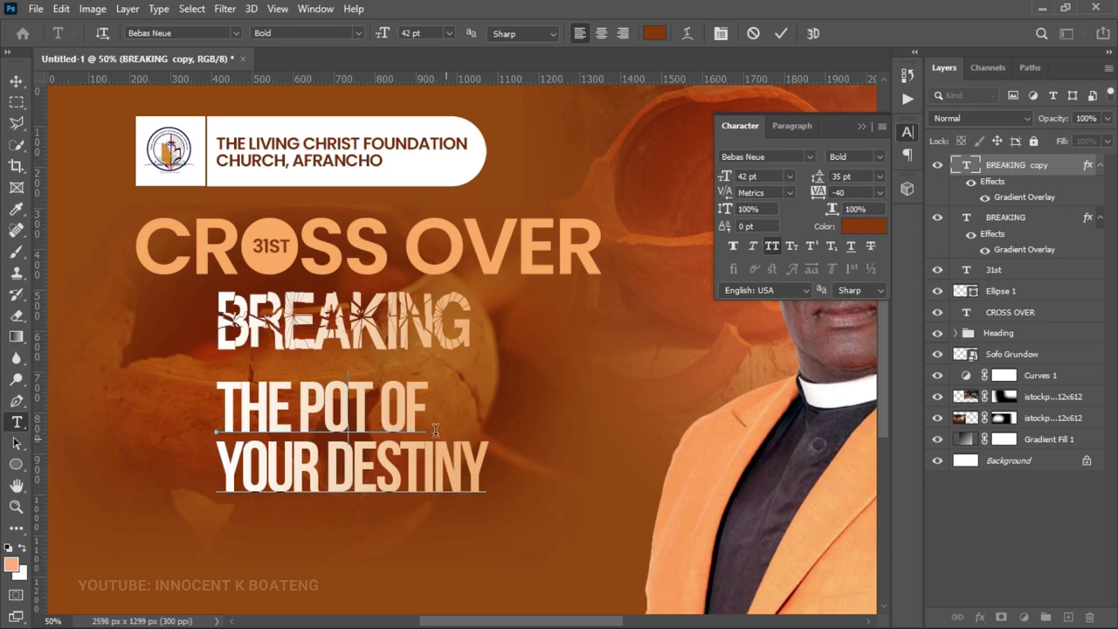
{"action": "left_click_drag", "start_coordinate": [215, 397], "coordinate": [442, 400]}
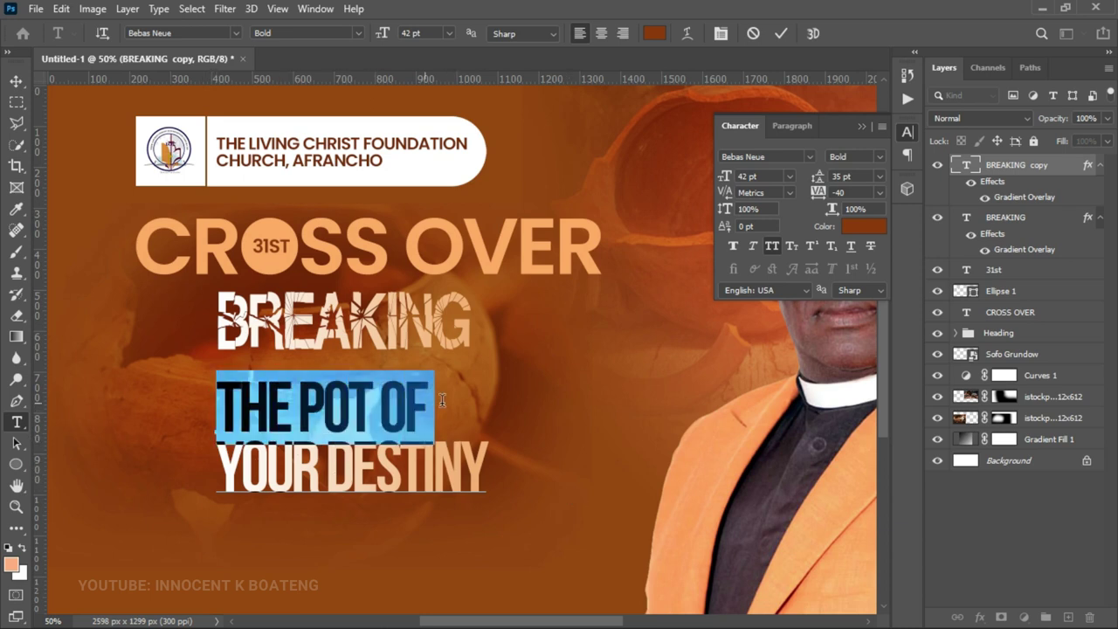
{"action": "left_click_drag", "start_coordinate": [385, 33], "coordinate": [398, 34]}
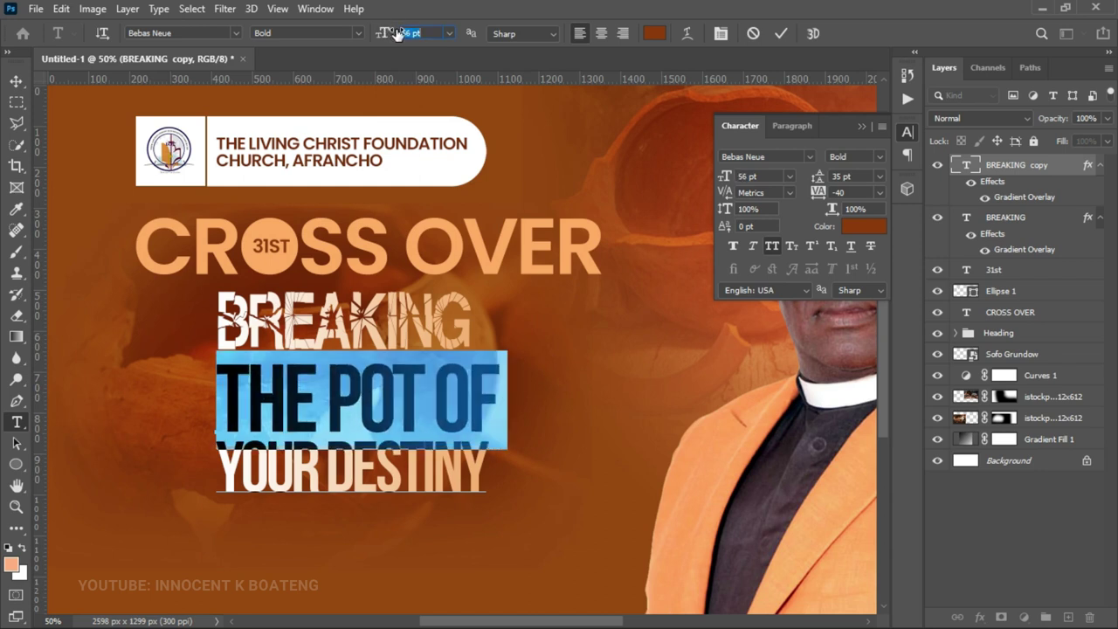
Step: Scale THE POT OF YOUR DESTINY proportionally to about 89% so its width matches BREAKING
{"action": "left_click", "coordinate": [14, 81]}
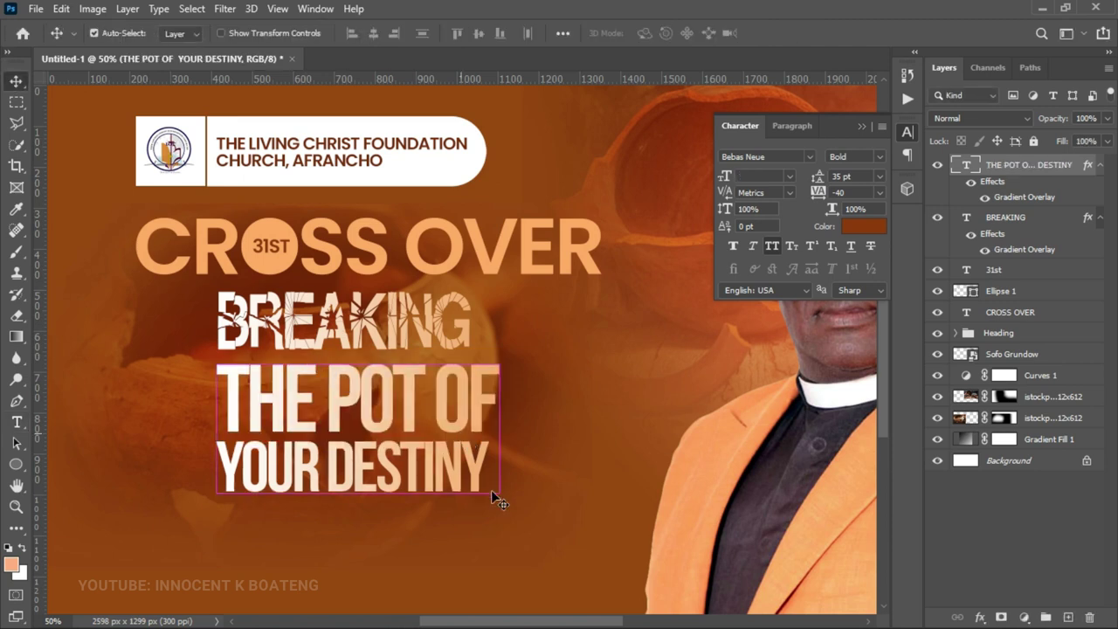
{"action": "key", "text": "ctrl+t"}
{"action": "left_click_drag", "start_coordinate": [509, 507], "coordinate": [476, 497]}
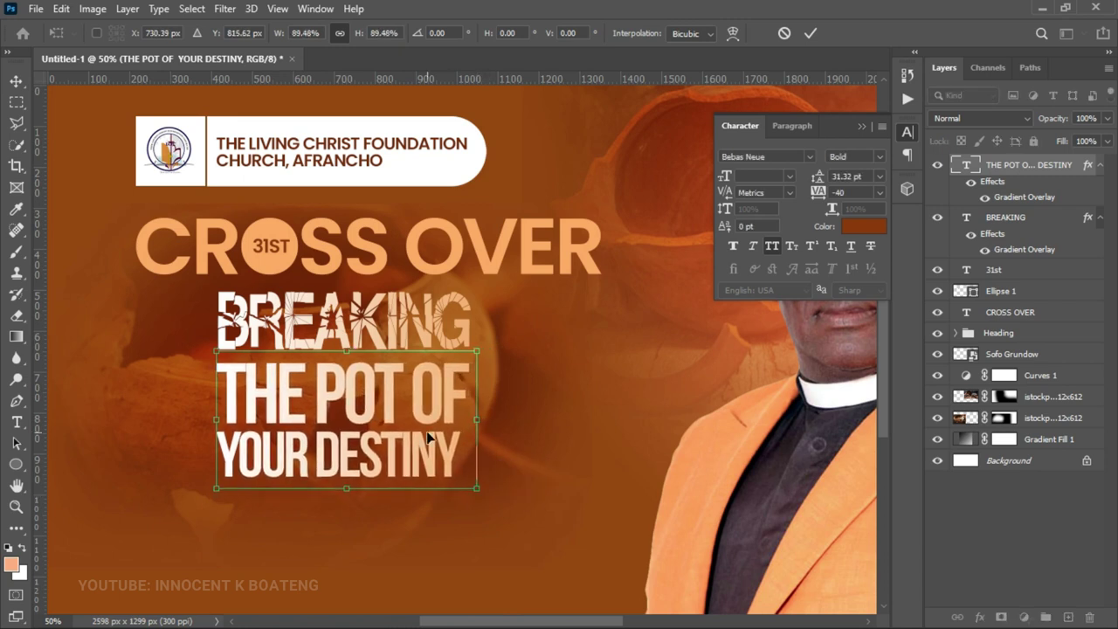
{"action": "key", "text": "Return"}
{"action": "key", "text": "z"}
{"action": "left_click", "coordinate": [521, 386], "text": "alt"}
{"action": "key", "text": "v"}
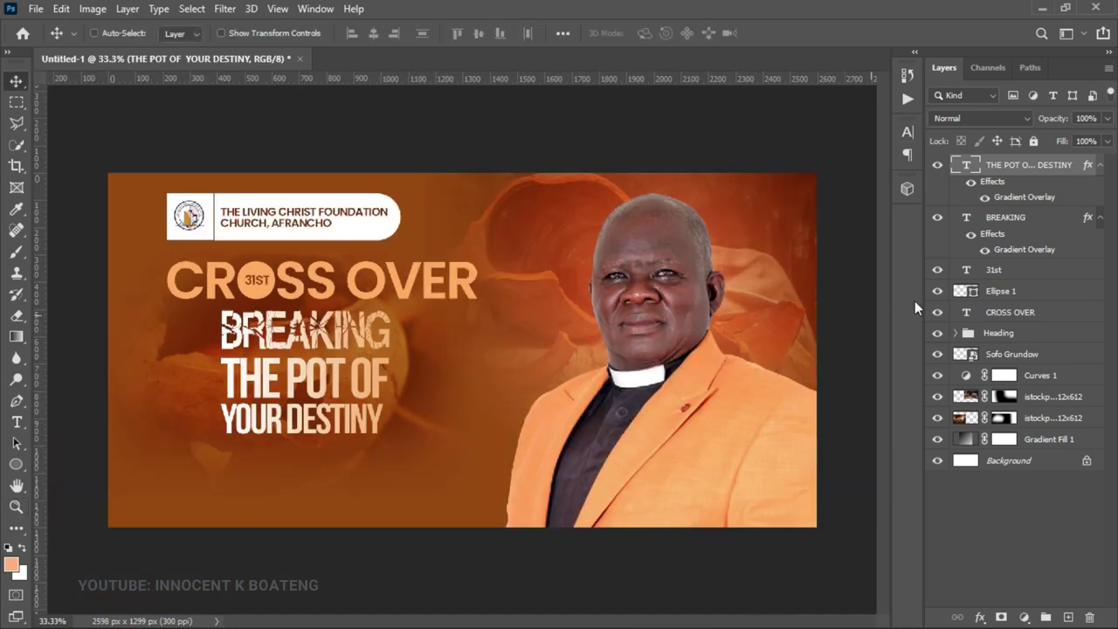
Step: Centre the Heading group above CROSS OVER and the BREAKING and THE POT OF YOUR DESTINY texts beneath it
{"action": "left_click", "coordinate": [1017, 333]}
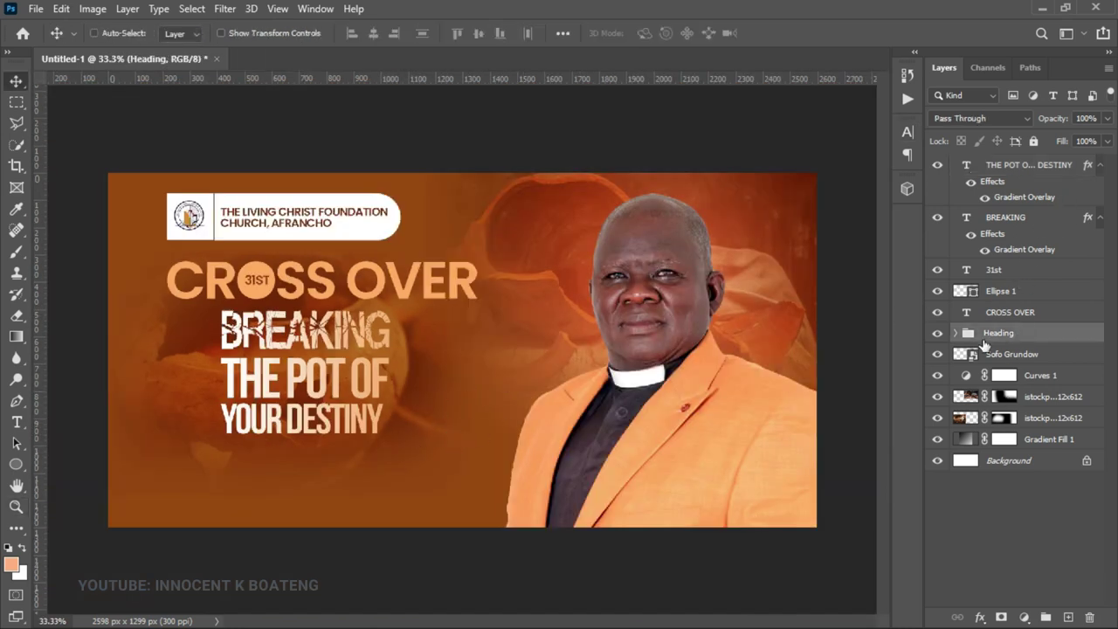
{"action": "left_click_drag", "start_coordinate": [276, 226], "coordinate": [304, 234]}
{"action": "right_click", "coordinate": [328, 332]}
{"action": "left_click", "coordinate": [350, 342]}
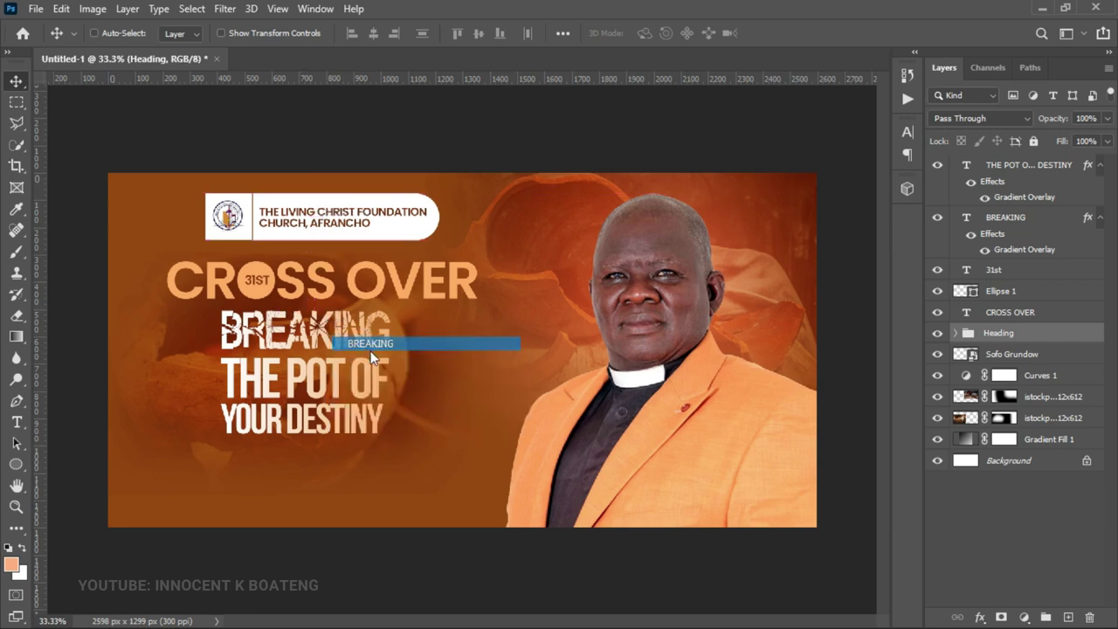
{"action": "left_click", "coordinate": [1100, 217]}
{"action": "left_click", "coordinate": [1100, 165]}
{"action": "left_click", "coordinate": [1046, 166], "text": "shift"}
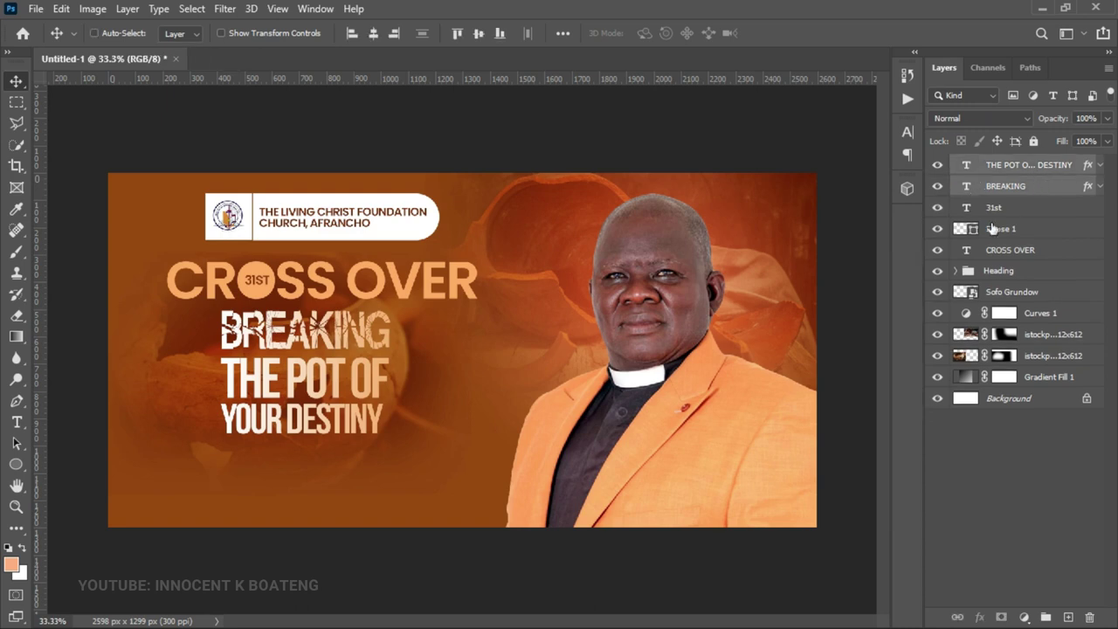
{"action": "left_click_drag", "start_coordinate": [357, 361], "coordinate": [359, 373]}
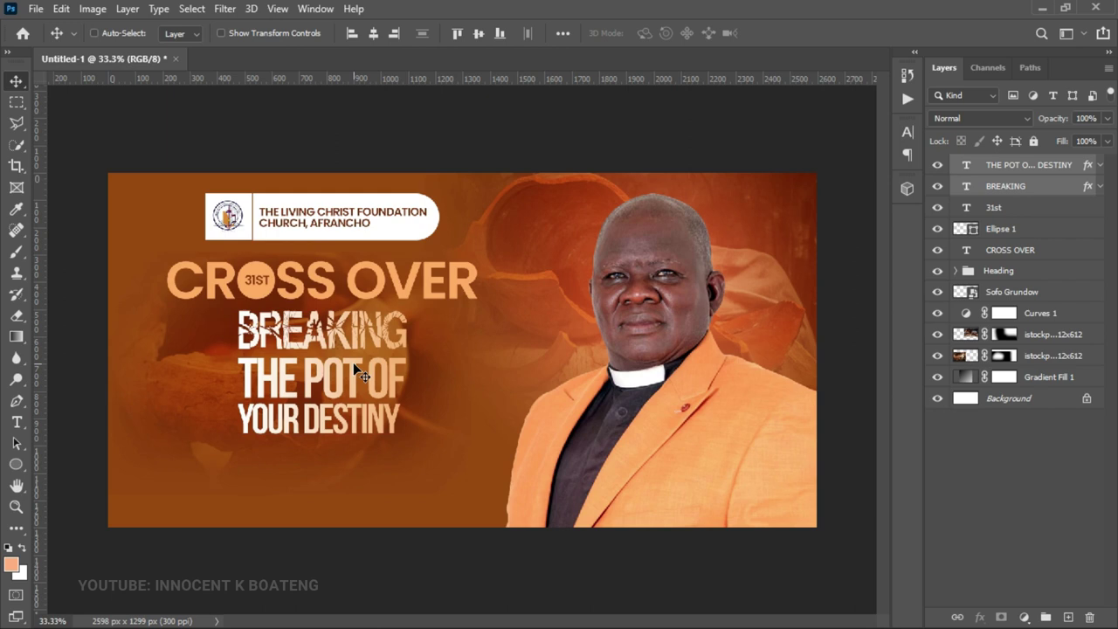
Step: Scale the 31st, Ellipse 1 and CROSS OVER layers down slightly together around their centre
{"action": "left_click", "coordinate": [997, 218]}
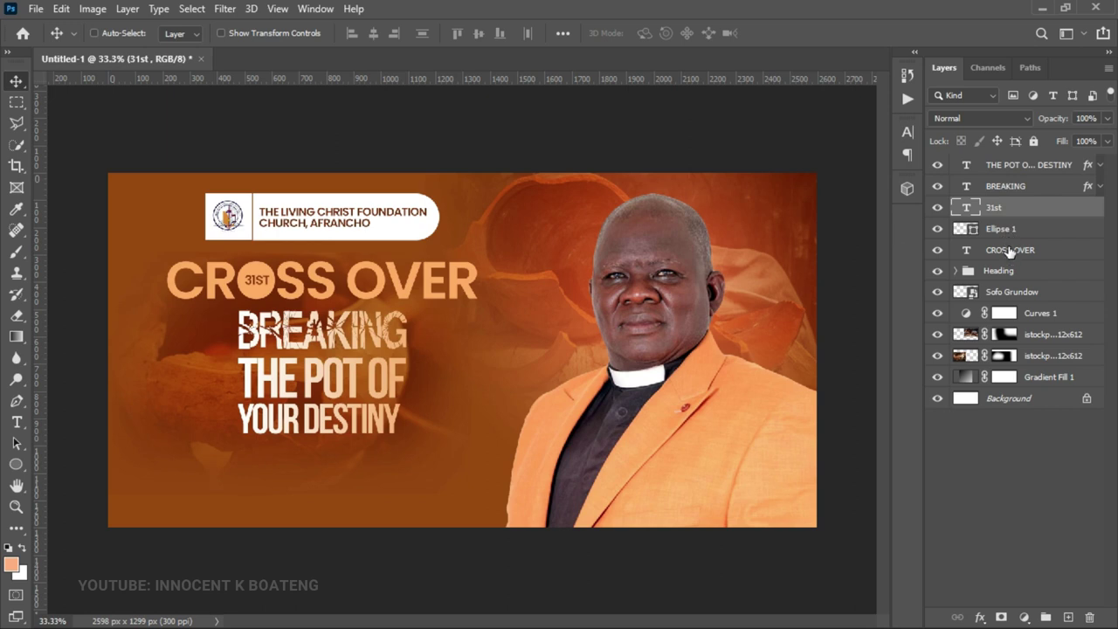
{"action": "left_click", "coordinate": [1010, 252], "text": "shift"}
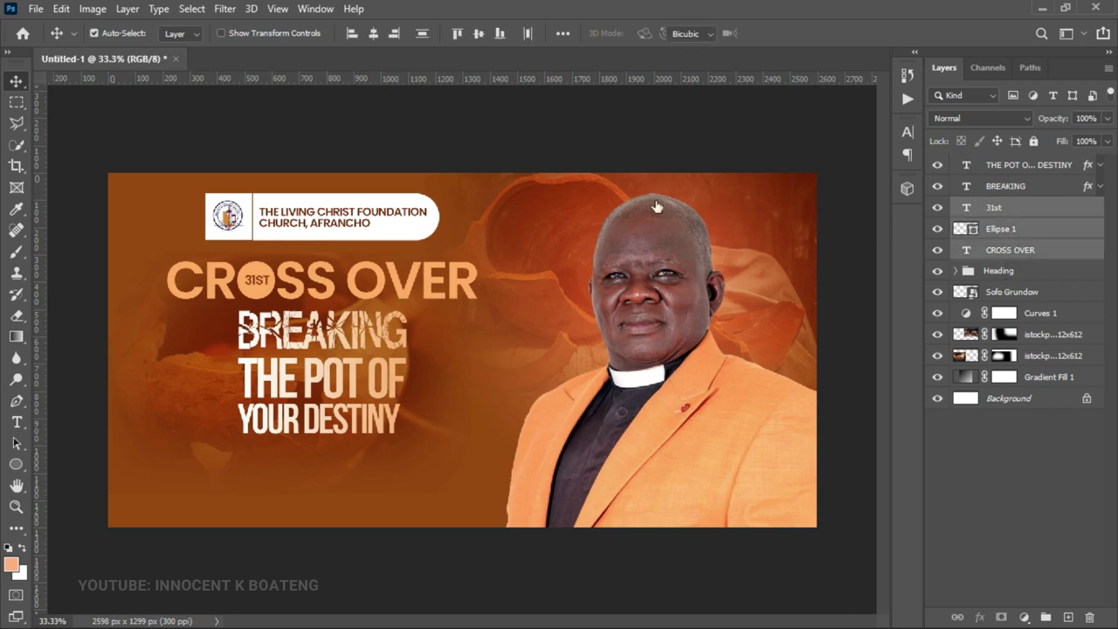
{"action": "key", "text": "ctrl+t"}
{"action": "left_click_drag", "start_coordinate": [478, 259], "coordinate": [407, 283]}
{"action": "key", "text": "Return"}
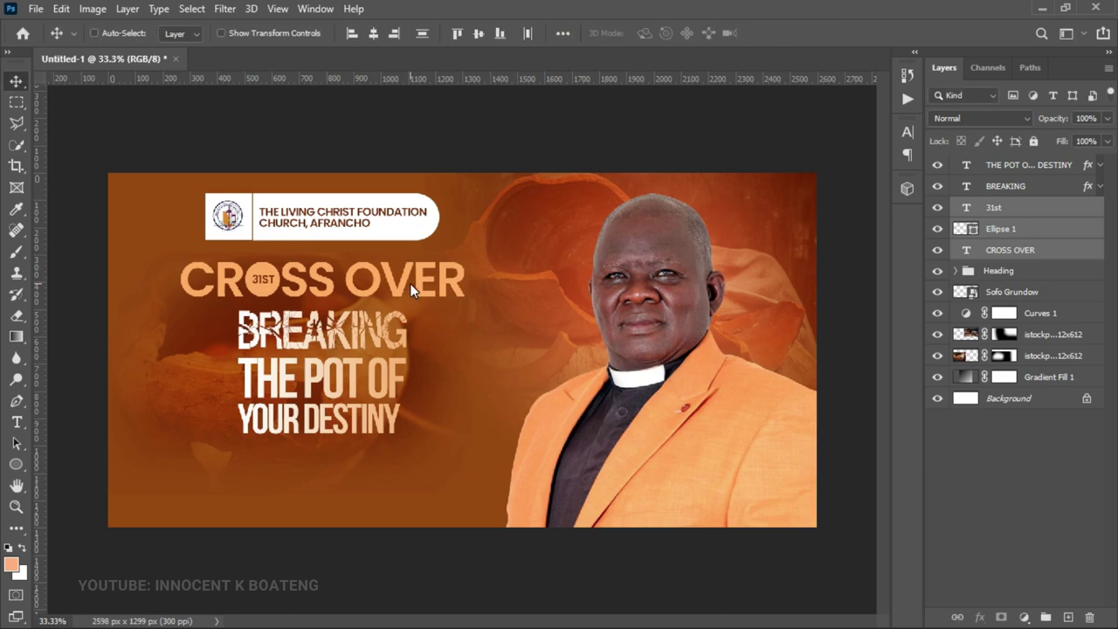
Step: Copy the Psalm 2:9 line from the event notes in Notepad and return to the Photoshop flyer
{"action": "key", "text": "shift+Down"}
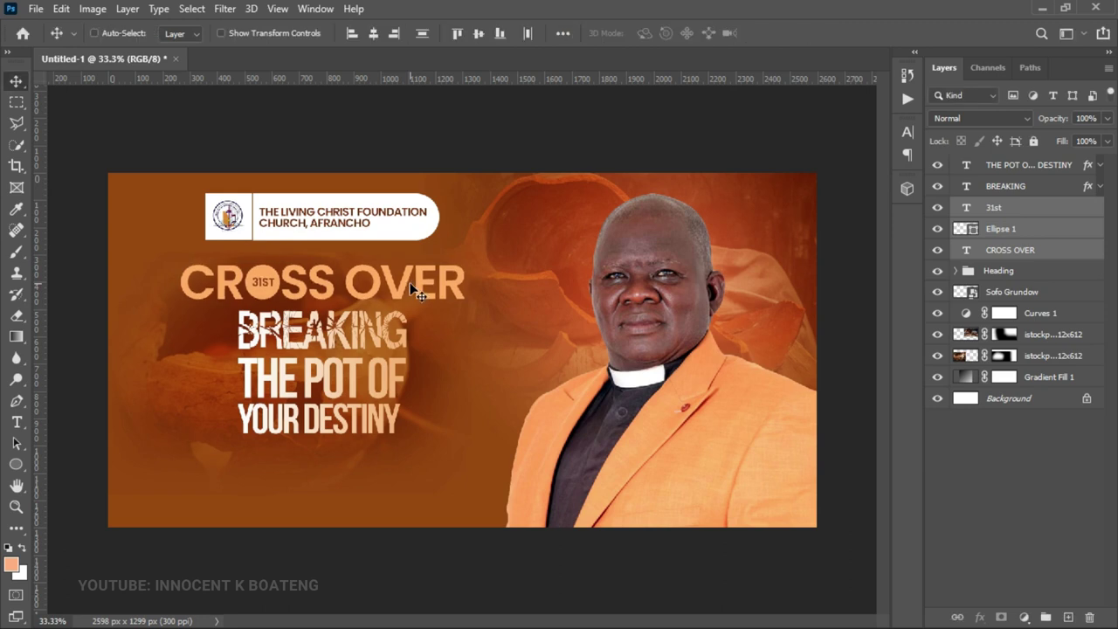
{"action": "left_click", "coordinate": [410, 452]}
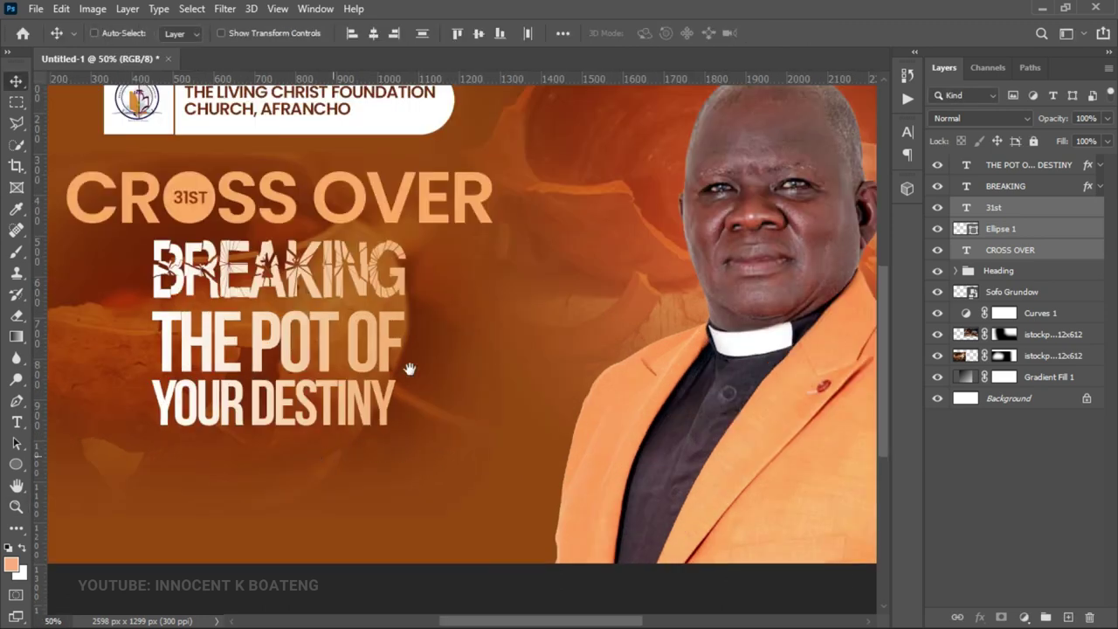
{"action": "left_click_drag", "start_coordinate": [345, 449], "coordinate": [415, 332]}
{"action": "left_click", "coordinate": [1042, 8]}
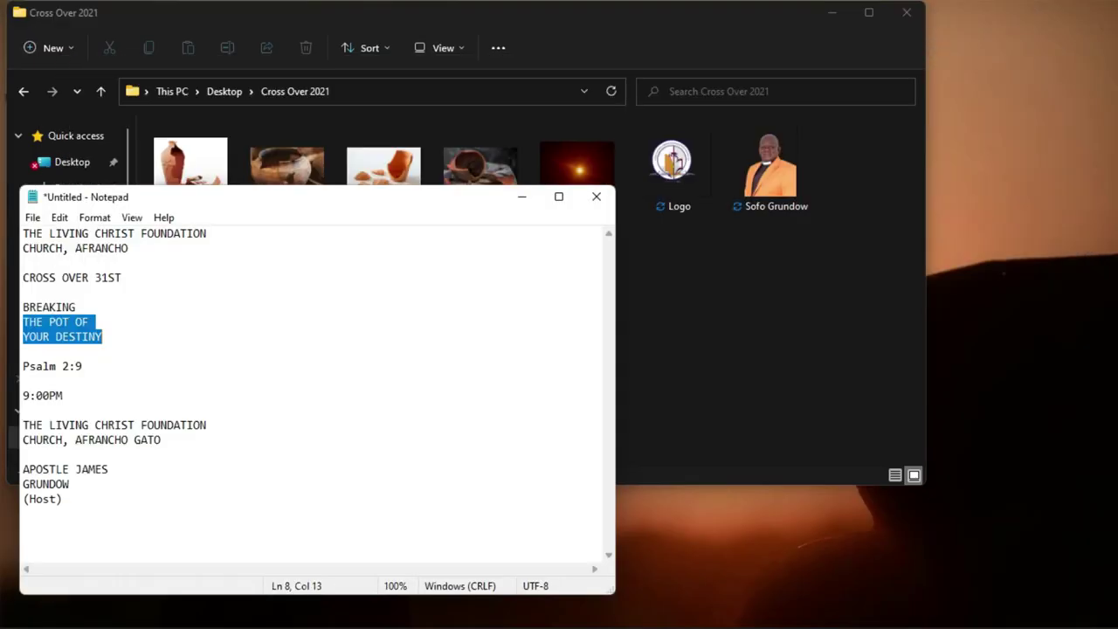
{"action": "left_click_drag", "start_coordinate": [88, 372], "coordinate": [24, 369]}
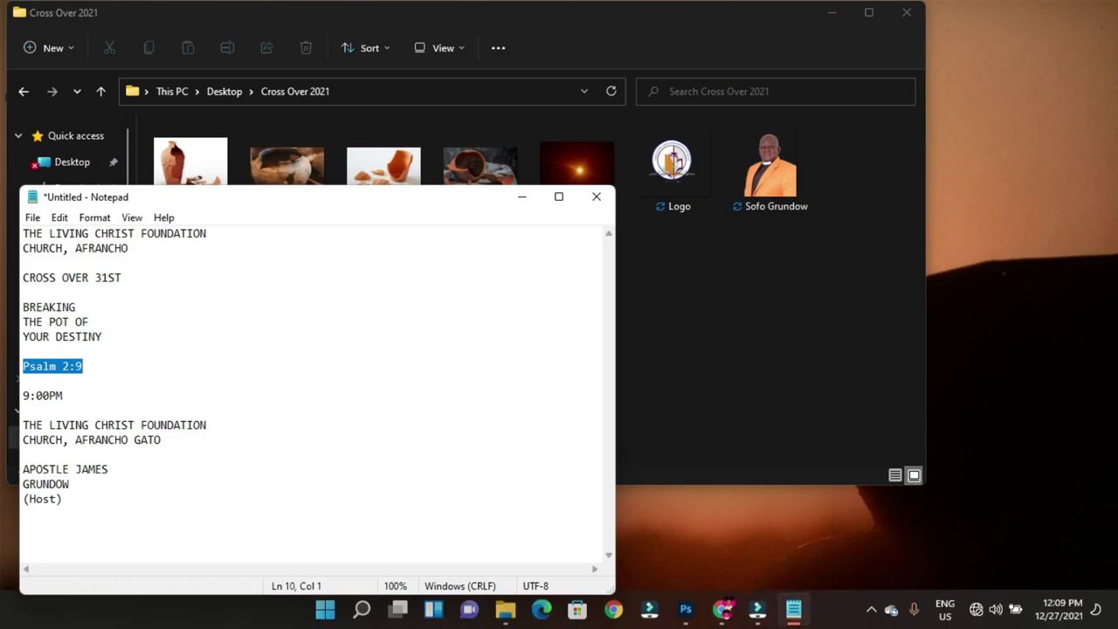
{"action": "left_click", "coordinate": [689, 609]}
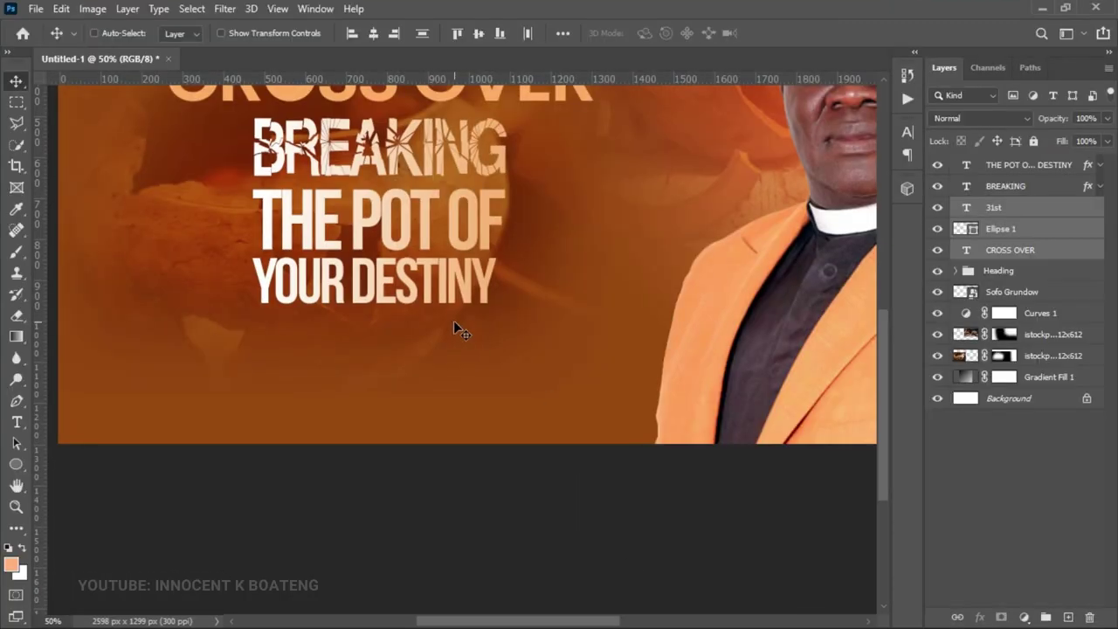
Step: Draw a small pill-shaped rounded rectangle just beneath YOUR DESTINY, above the THE POT OF YOUR DESTINY layer
{"action": "left_click_drag", "start_coordinate": [503, 322], "coordinate": [462, 425]}
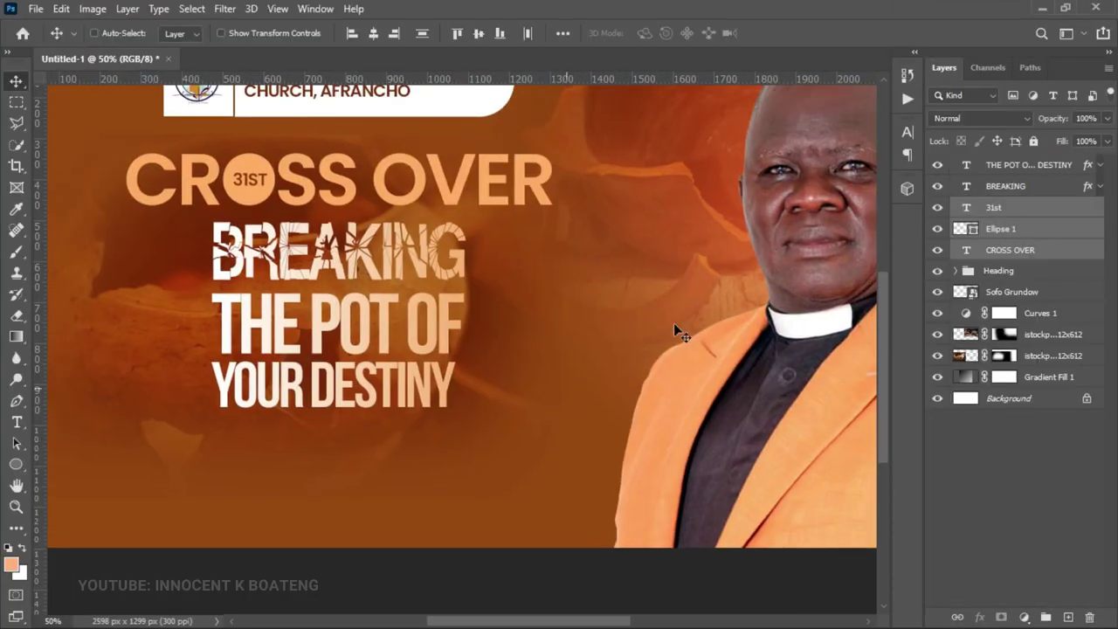
{"action": "left_click", "coordinate": [1041, 166]}
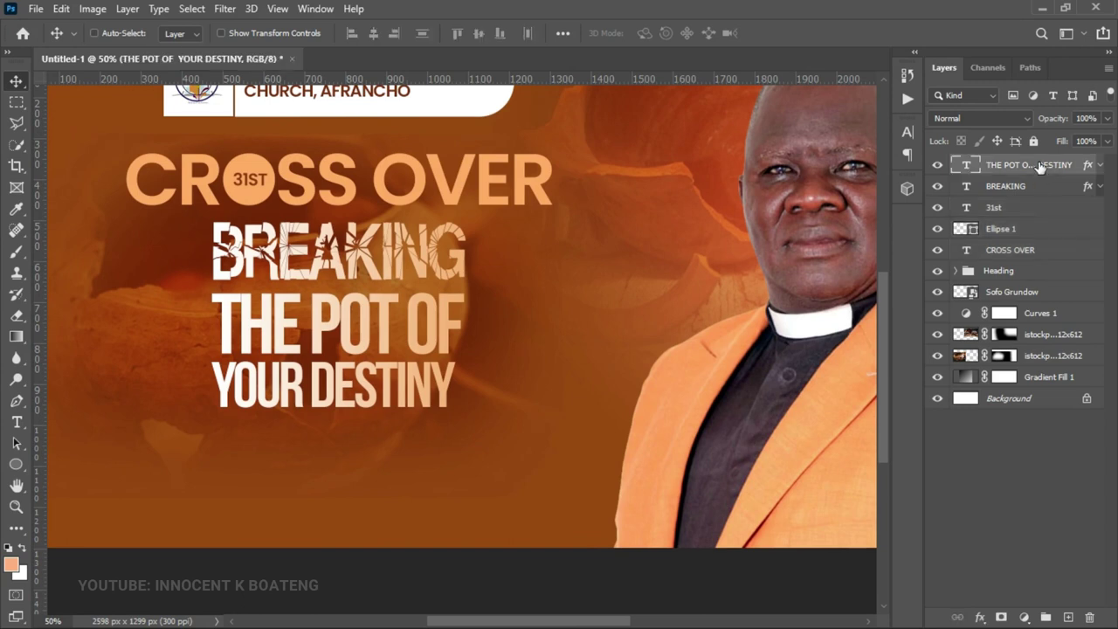
{"action": "left_click_drag", "start_coordinate": [21, 462], "coordinate": [89, 481]}
{"action": "left_click_drag", "start_coordinate": [354, 423], "coordinate": [471, 453]}
{"action": "key", "text": "v"}
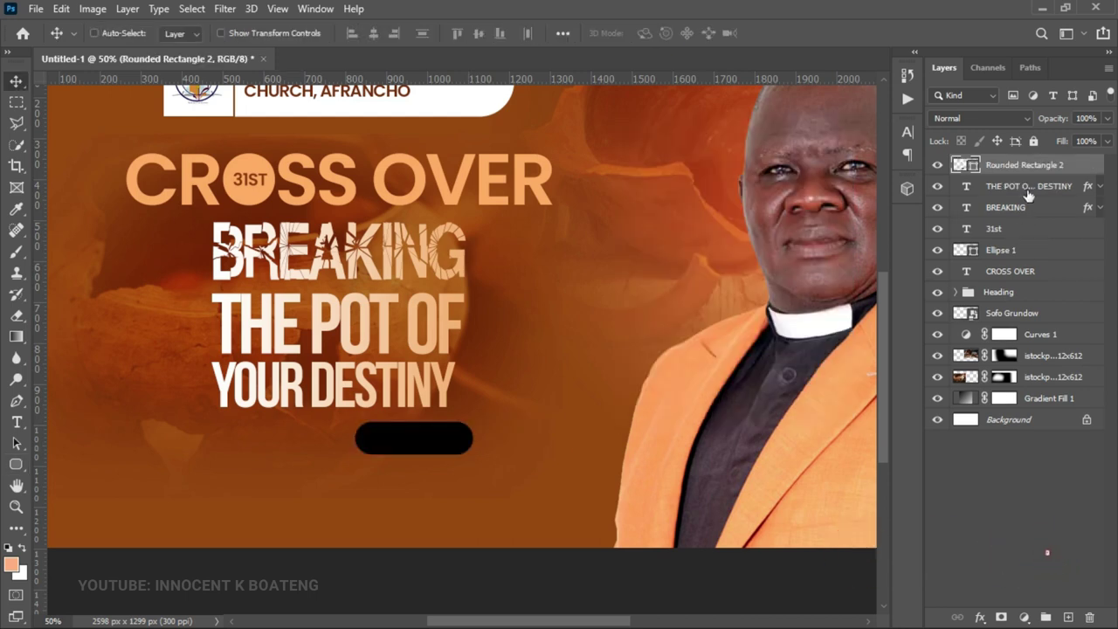
Step: Apply a Gradient Overlay to the rounded rectangle using the saved brown-to-light-orange gradient preset
{"action": "right_click", "coordinate": [1029, 162]}
{"action": "left_click", "coordinate": [888, 25]}
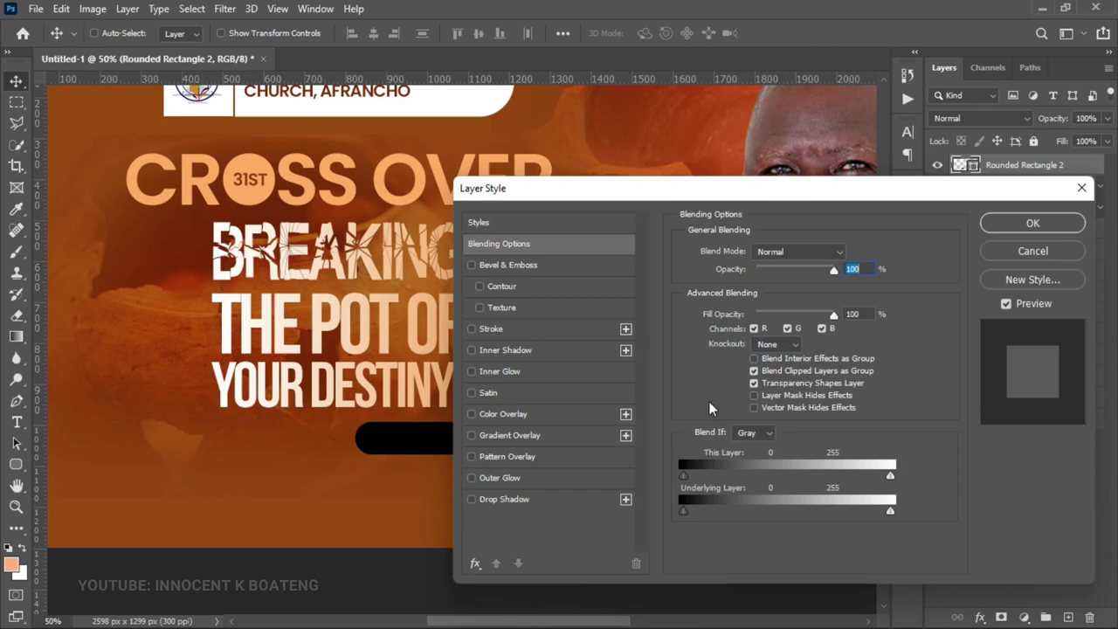
{"action": "left_click", "coordinate": [511, 435]}
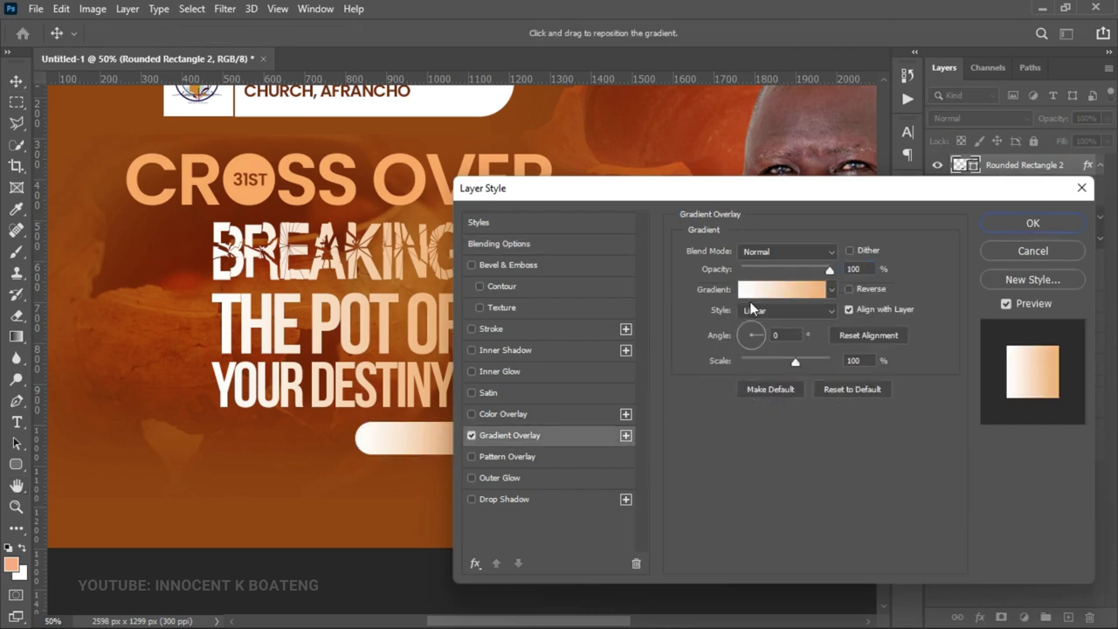
{"action": "left_click", "coordinate": [769, 284]}
{"action": "scroll", "coordinate": [816, 200], "scroll_direction": "down", "scroll_amount": 5}
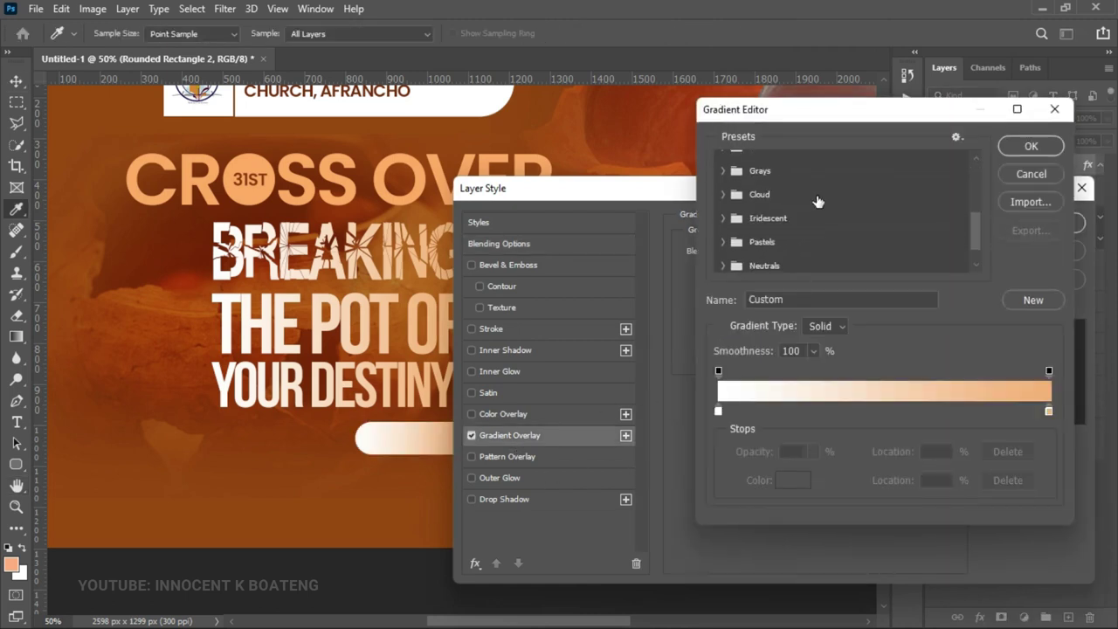
{"action": "left_click", "coordinate": [757, 262]}
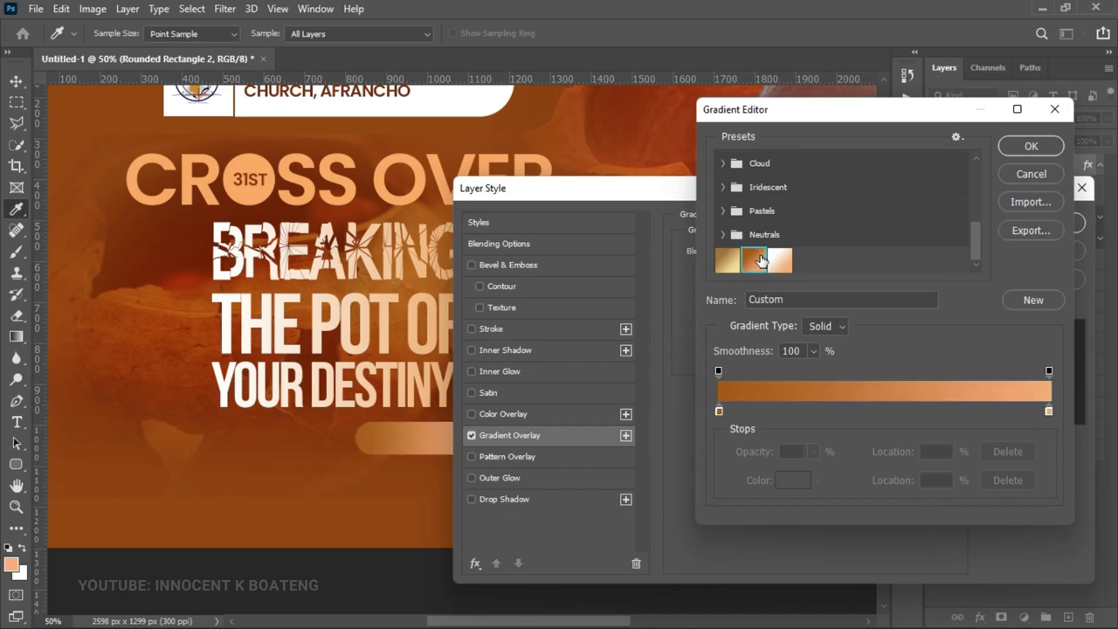
{"action": "left_click", "coordinate": [1030, 146]}
{"action": "left_click", "coordinate": [1015, 223]}
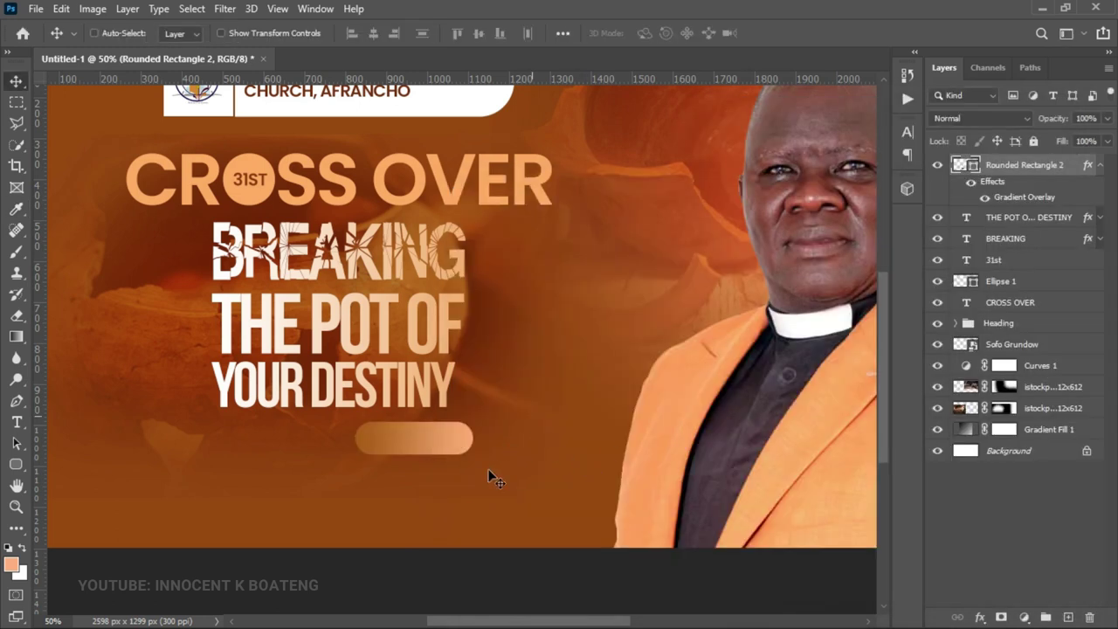
Step: Add the copied Psalm 2:9 as a new text layer below the pill and colour it white (ffffff)
{"action": "key", "text": "t"}
{"action": "left_click", "coordinate": [437, 486]}
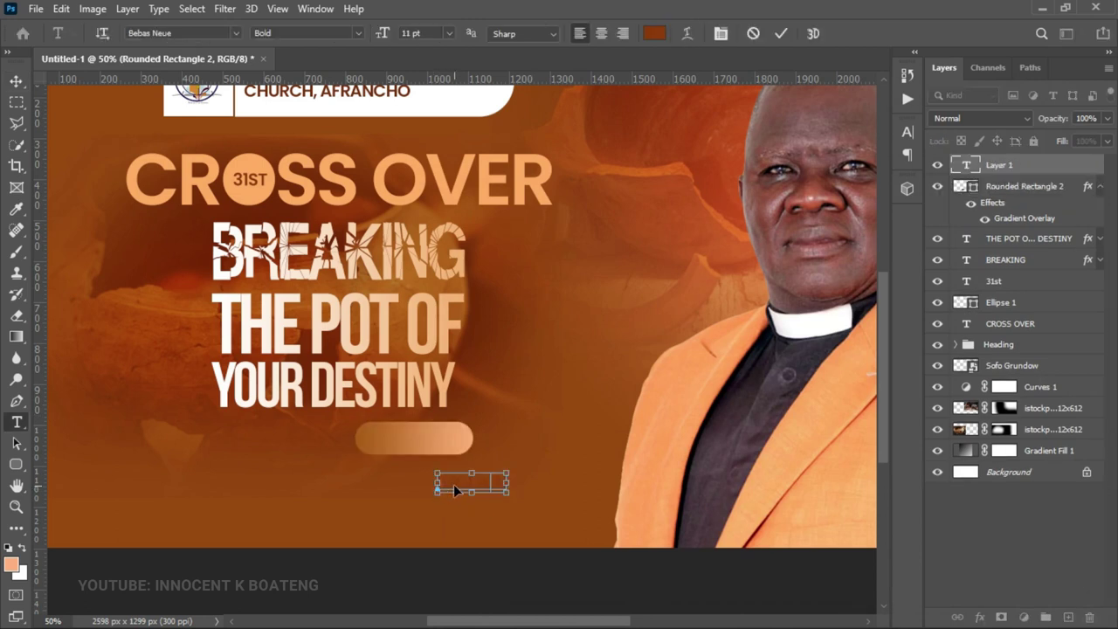
{"action": "key", "text": "ctrl+a"}
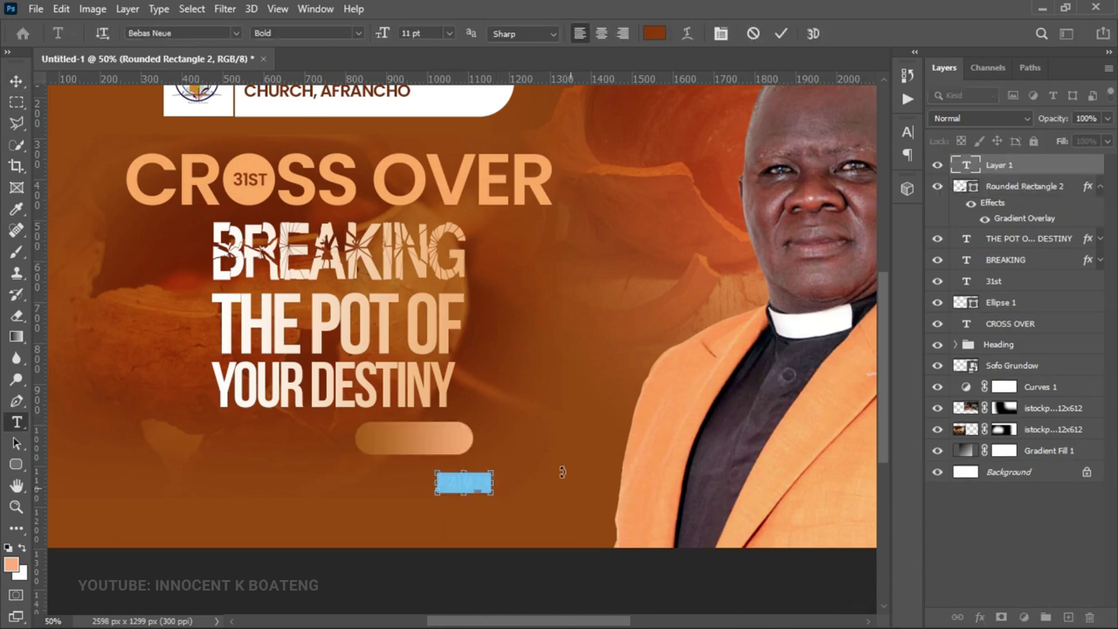
{"action": "left_click", "coordinate": [657, 34]}
{"action": "type", "text": "ffffff"}
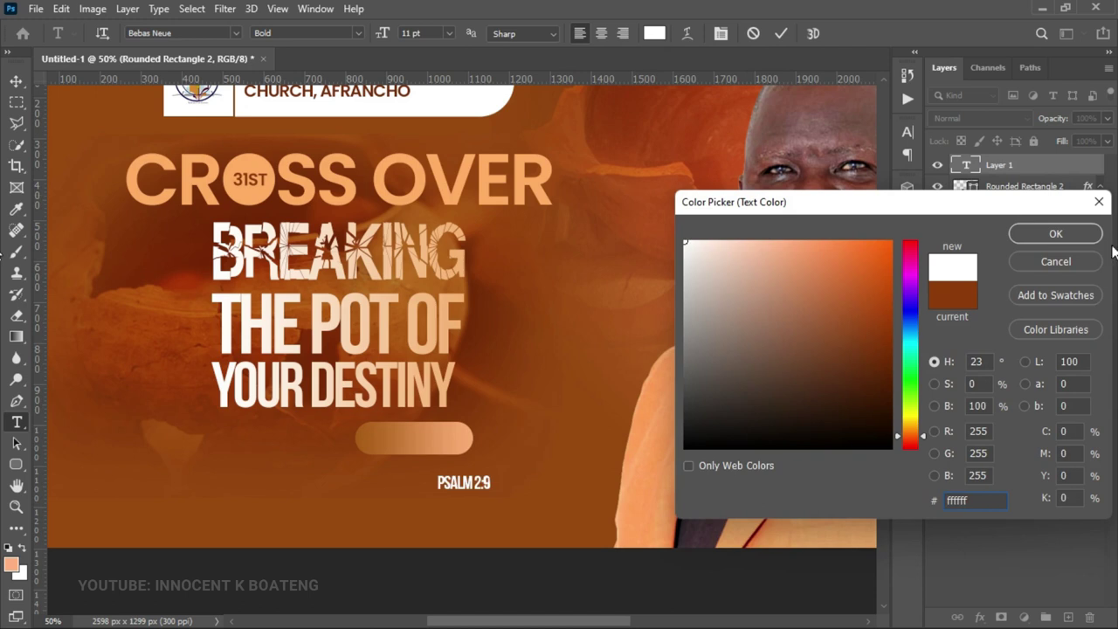
{"action": "left_click", "coordinate": [1055, 234]}
Step: Move the Psalm 2:9 text onto the gradient pill and commit it
{"action": "key", "text": "ctrl+shift+Left"}
{"action": "key", "text": "ctrl+shift+Left"}
{"action": "key", "text": "ctrl+shift+Left"}
{"action": "key", "text": "ctrl+shift+Left"}
{"action": "key", "text": "ctrl+shift+Left"}
{"action": "key", "text": "ctrl+shift+Left"}
{"action": "key", "text": "ctrl+shift+Left"}
{"action": "key", "text": "ctrl+shift+Left"}
{"action": "key", "text": "ctrl+shift+Left"}
{"action": "key", "text": "ctrl+shift+Left"}
{"action": "key", "text": "ctrl+shift+Left"}
{"action": "key", "text": "ctrl+shift+Left"}
{"action": "key", "text": "ctrl+shift+Up"}
{"action": "key", "text": "ctrl+shift+Up"}
{"action": "key", "text": "ctrl+shift+Up"}
{"action": "key", "text": "ctrl+shift+Up"}
{"action": "key", "text": "ctrl+shift+Up"}
{"action": "key", "text": "ctrl+shift+Up"}
{"action": "key", "text": "ctrl+shift+Up"}
{"action": "key", "text": "ctrl+shift+Up"}
{"action": "key", "text": "ctrl+shift+Up"}
{"action": "key", "text": "ctrl+shift+Up"}
{"action": "key", "text": "ctrl+Up"}
{"action": "key", "text": "ctrl+Up"}
{"action": "left_click", "coordinate": [20, 83]}
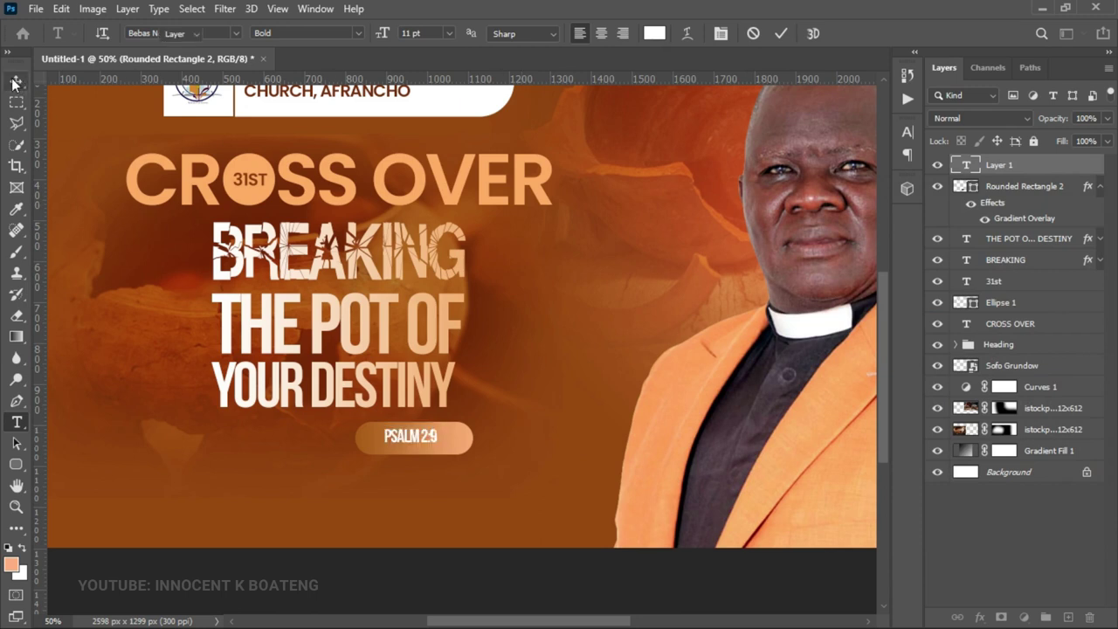
Step: Enlarge the Psalm 2:9 text proportionally so it nearly fills the pill and sits centred in it
{"action": "key", "text": "ctrl+t"}
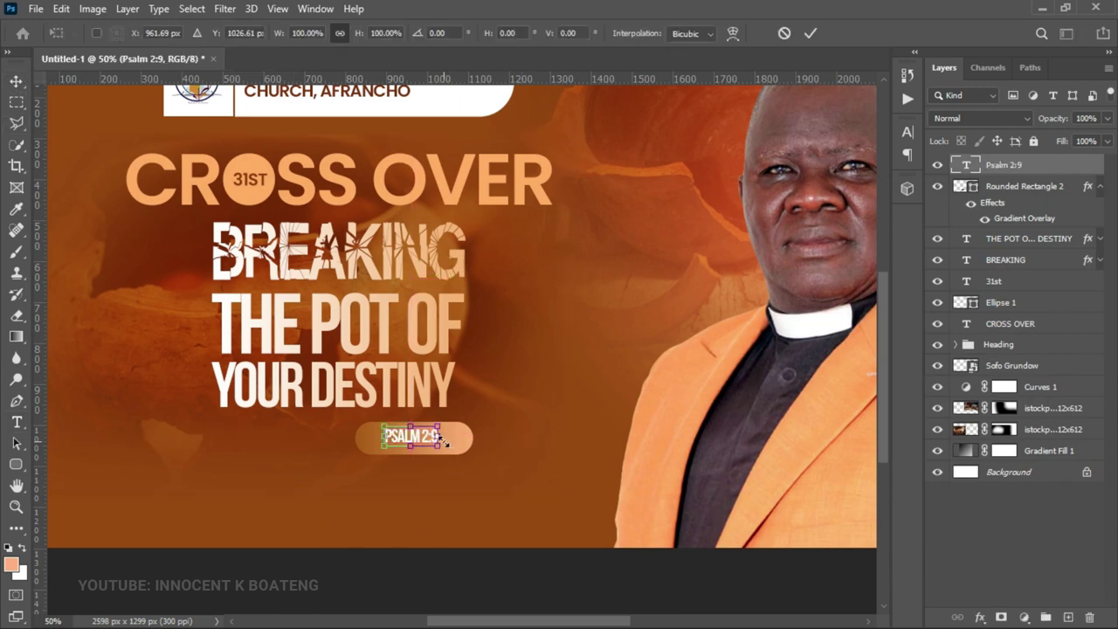
{"action": "left_click_drag", "start_coordinate": [438, 446], "coordinate": [461, 454]}
{"action": "left_click_drag", "start_coordinate": [386, 426], "coordinate": [372, 426]}
{"action": "key", "text": "Return"}
{"action": "scroll", "coordinate": [477, 388], "scroll_direction": "down", "scroll_amount": 2}
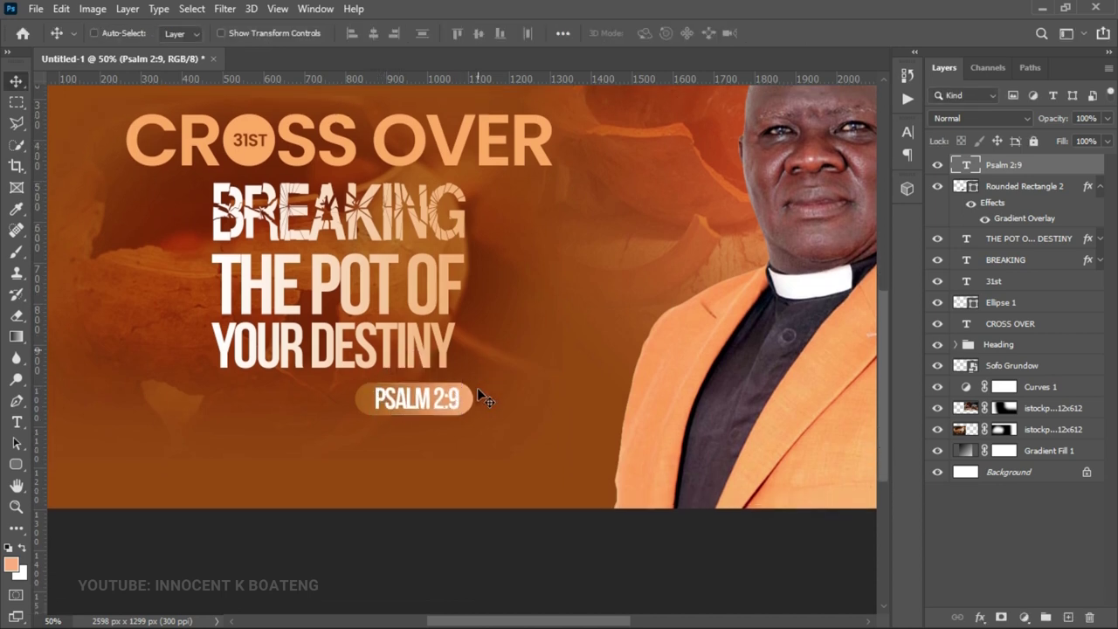
{"action": "scroll", "coordinate": [477, 387], "scroll_direction": "down", "scroll_amount": 1}
{"action": "key", "text": "z"}
{"action": "left_click", "coordinate": [451, 357], "text": "alt"}
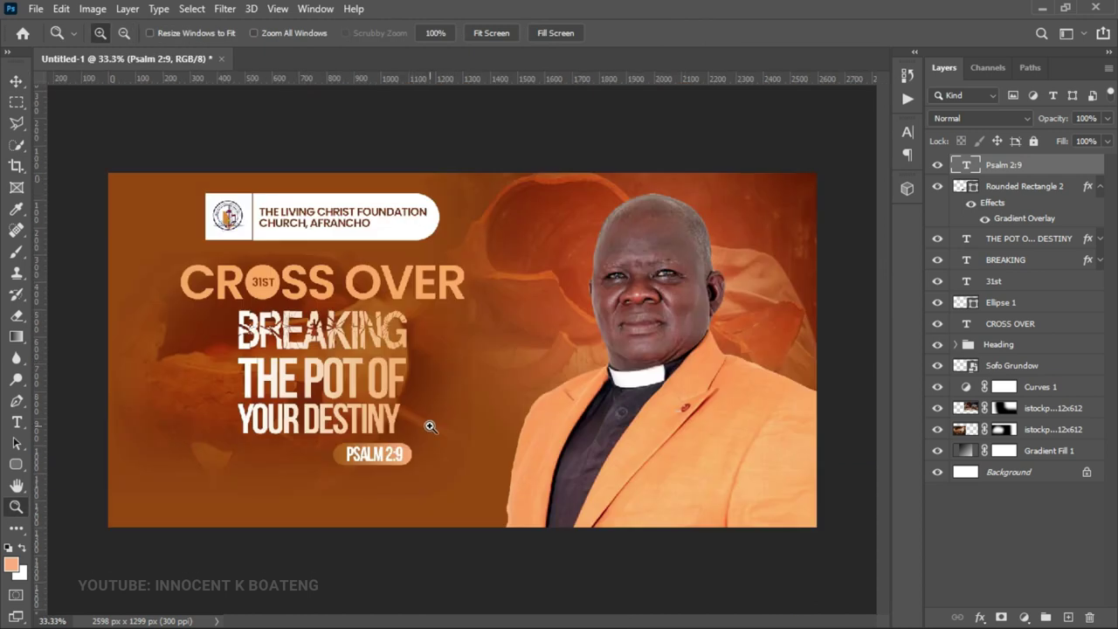
Step: Draw a 2748 × 333 px rectangle across the flyer's bottom edge, above the Curves 1 layer and behind the pastor's portrait
{"action": "left_click", "coordinate": [15, 81]}
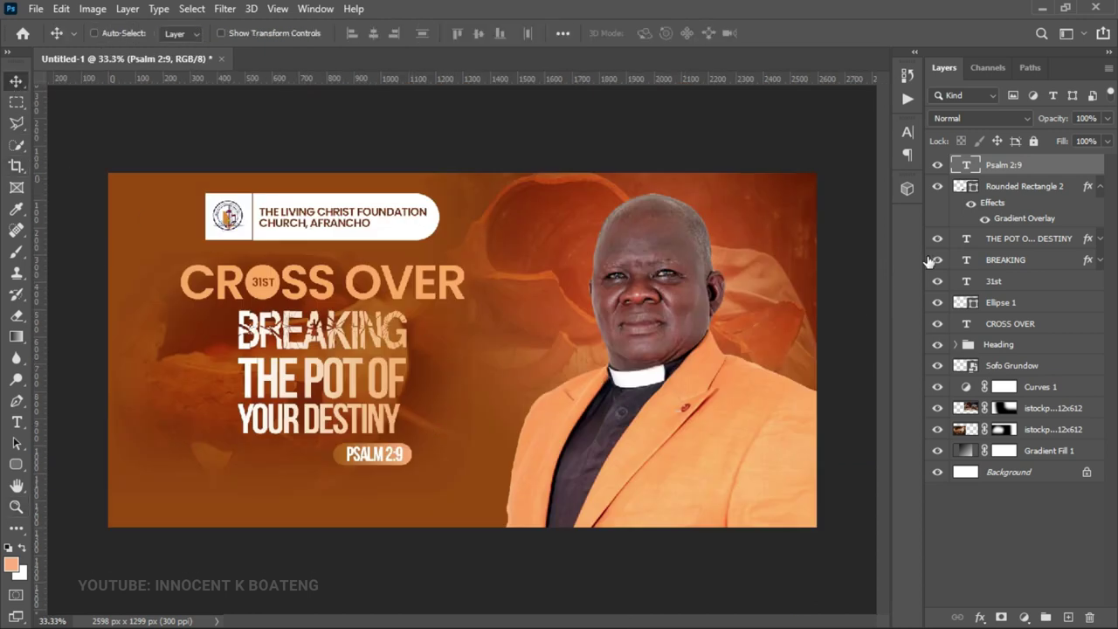
{"action": "left_click", "coordinate": [1100, 187]}
{"action": "right_click", "coordinate": [704, 454]}
{"action": "left_click", "coordinate": [740, 463]}
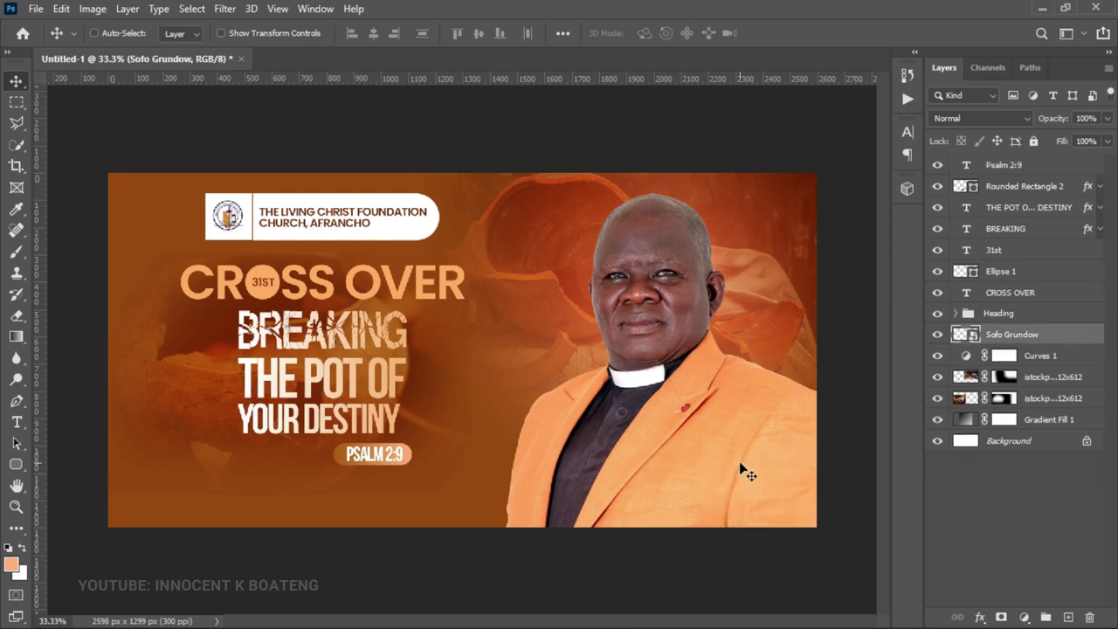
{"action": "left_click", "coordinate": [1027, 357]}
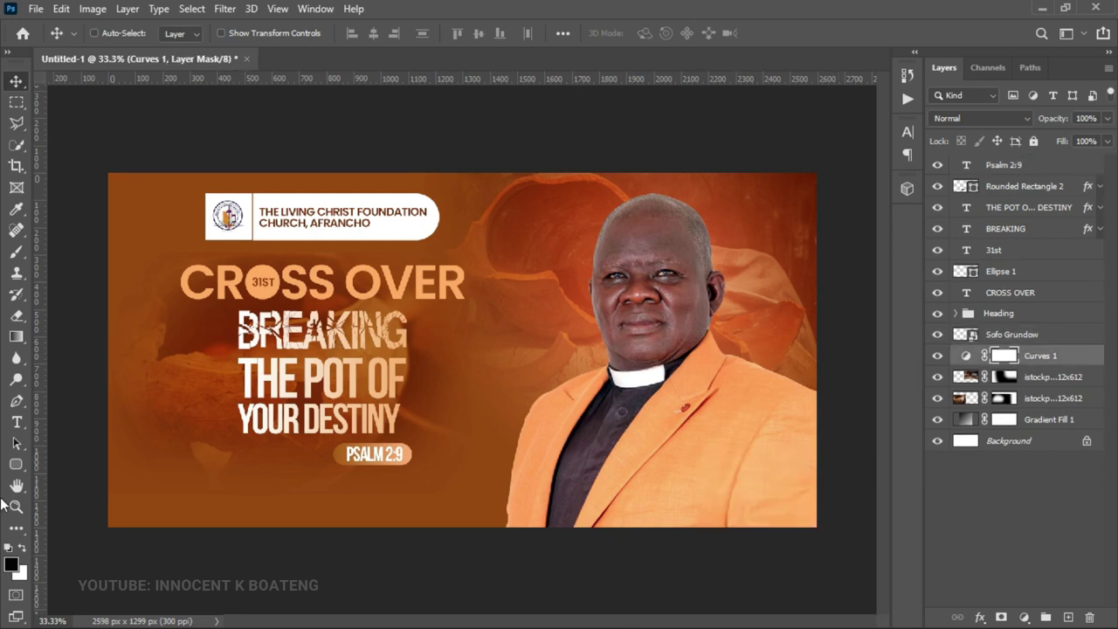
{"action": "left_click", "coordinate": [57, 465]}
{"action": "left_click_drag", "start_coordinate": [91, 489], "coordinate": [840, 578]}
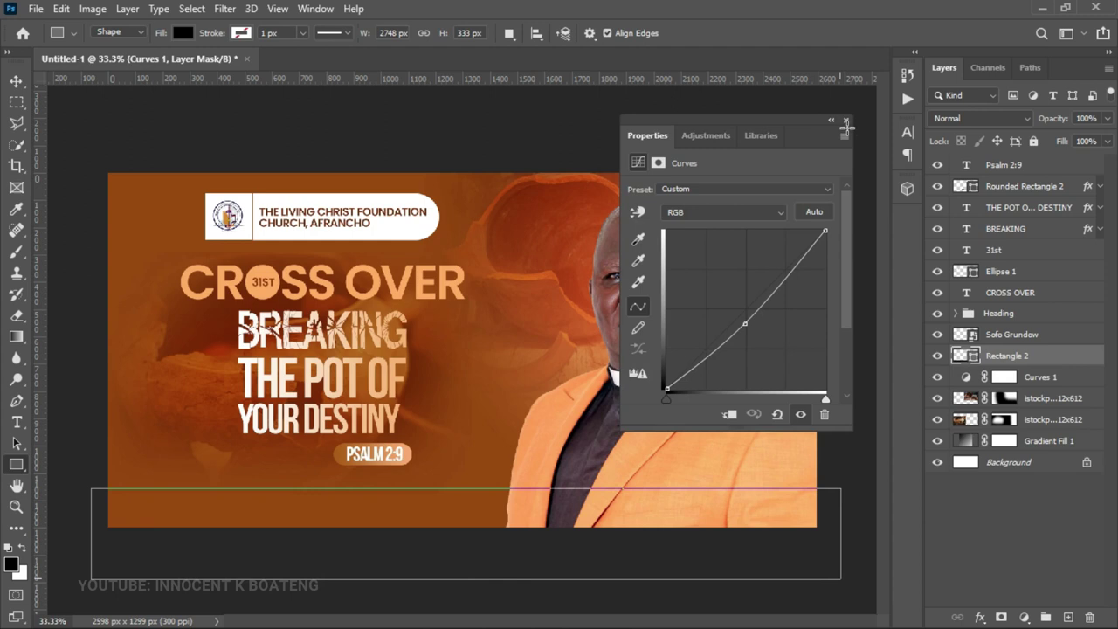
{"action": "left_click", "coordinate": [847, 116]}
{"action": "key", "text": "v"}
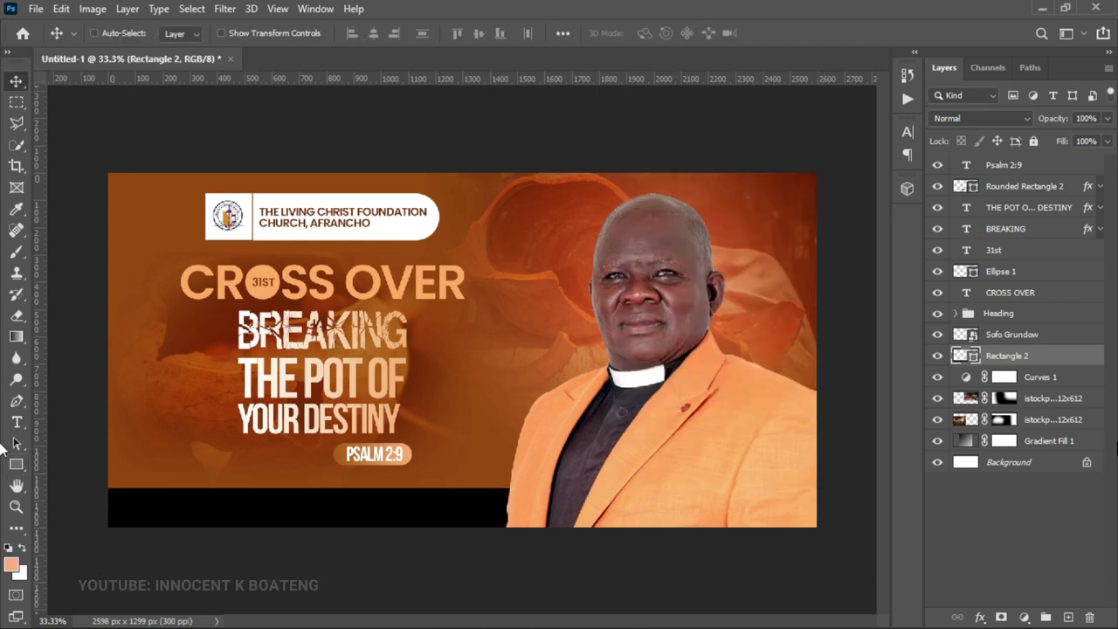
Step: Change the bottom rectangle's fill colour to white (ffffff)
{"action": "double_click", "coordinate": [965, 356]}
{"action": "left_click_drag", "start_coordinate": [751, 367], "coordinate": [620, 177]}
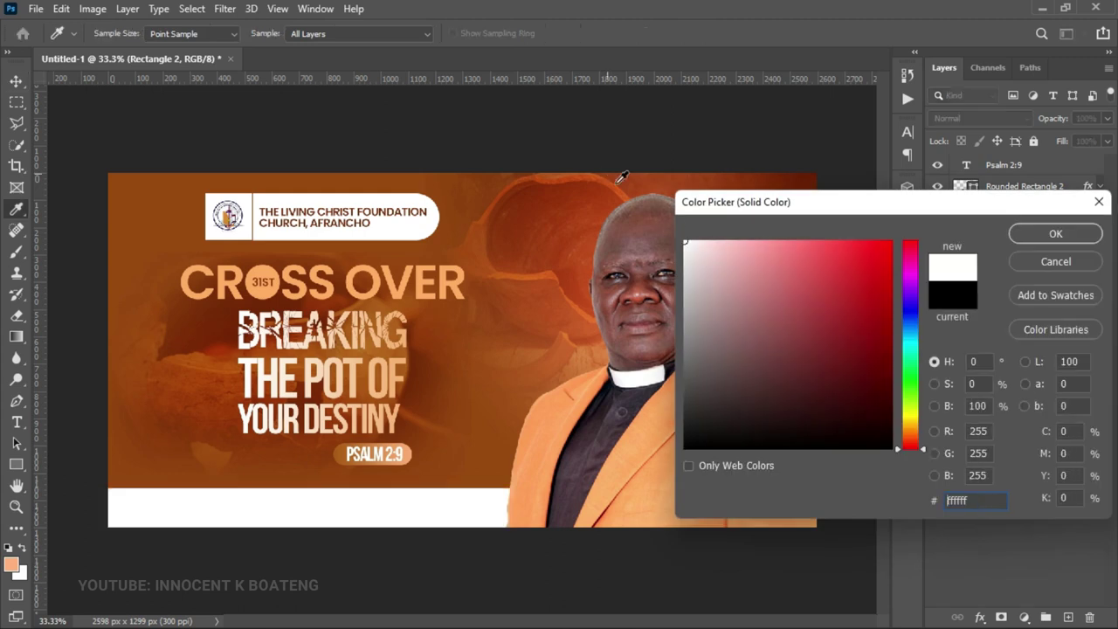
{"action": "left_click", "coordinate": [1036, 235]}
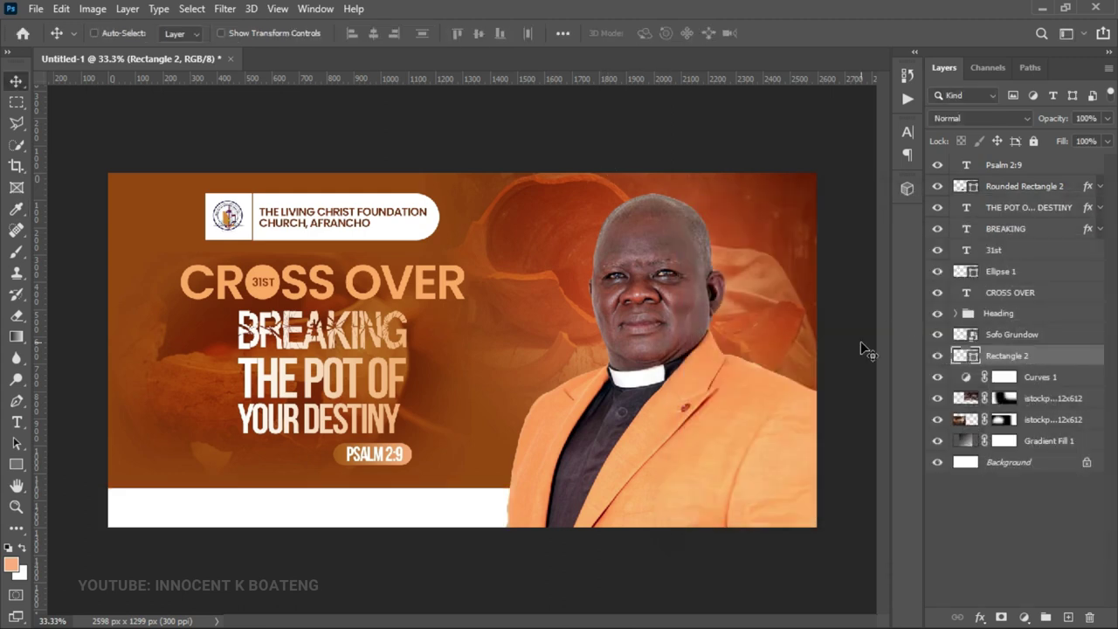
Step: Nudge the white bottom rectangle down so only a narrower band shows along the flyer's lower edge
{"action": "key", "text": "Down"}
{"action": "key", "text": "Down"}
{"action": "key", "text": "Down"}
{"action": "key", "text": "Down"}
{"action": "key", "text": "Down"}
{"action": "key", "text": "Down"}
{"action": "key", "text": "Down"}
{"action": "key", "text": "Down"}
{"action": "key", "text": "Down"}
{"action": "key", "text": "Down"}
{"action": "key", "text": "Down"}
{"action": "key", "text": "Down"}
{"action": "key", "text": "Down"}
{"action": "key", "text": "Down"}
{"action": "key", "text": "Down"}
{"action": "key", "text": "Down"}
{"action": "key", "text": "Down"}
{"action": "key", "text": "Down"}
{"action": "key", "text": "Down"}
{"action": "key", "text": "Down"}
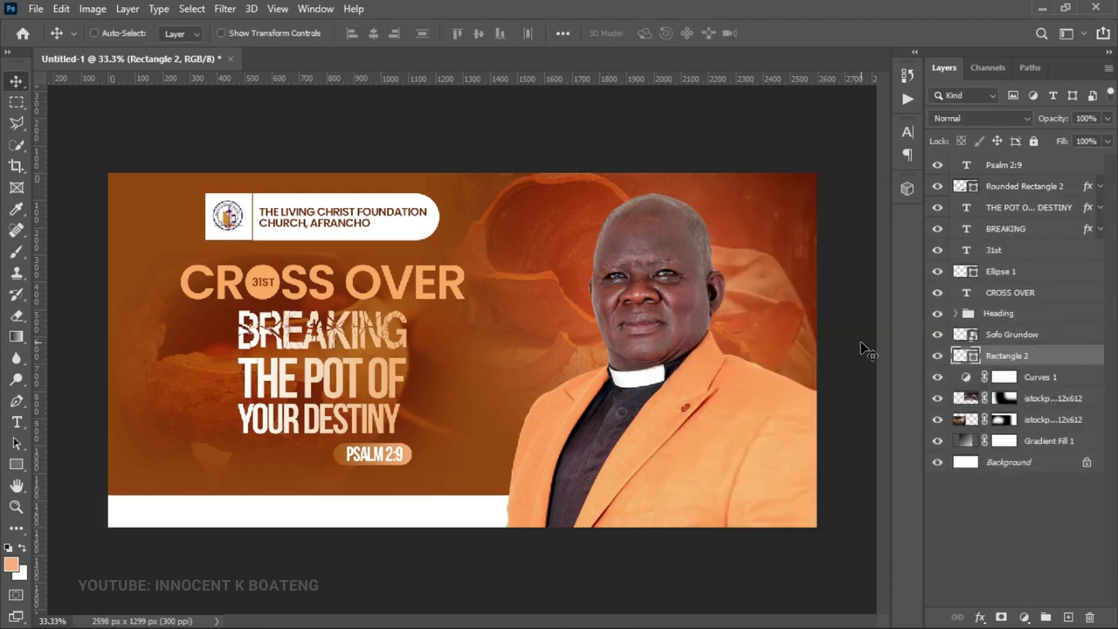
{"action": "key", "text": "Down"}
{"action": "key", "text": "Down"}
{"action": "key", "text": "Down"}
{"action": "key", "text": "Down"}
Step: Draw a black rectangle above all layers, overlapping the white band's upper edge and centred below the Psalm 2:9 pill
{"action": "key", "text": "u"}
{"action": "key", "text": "alt+period"}
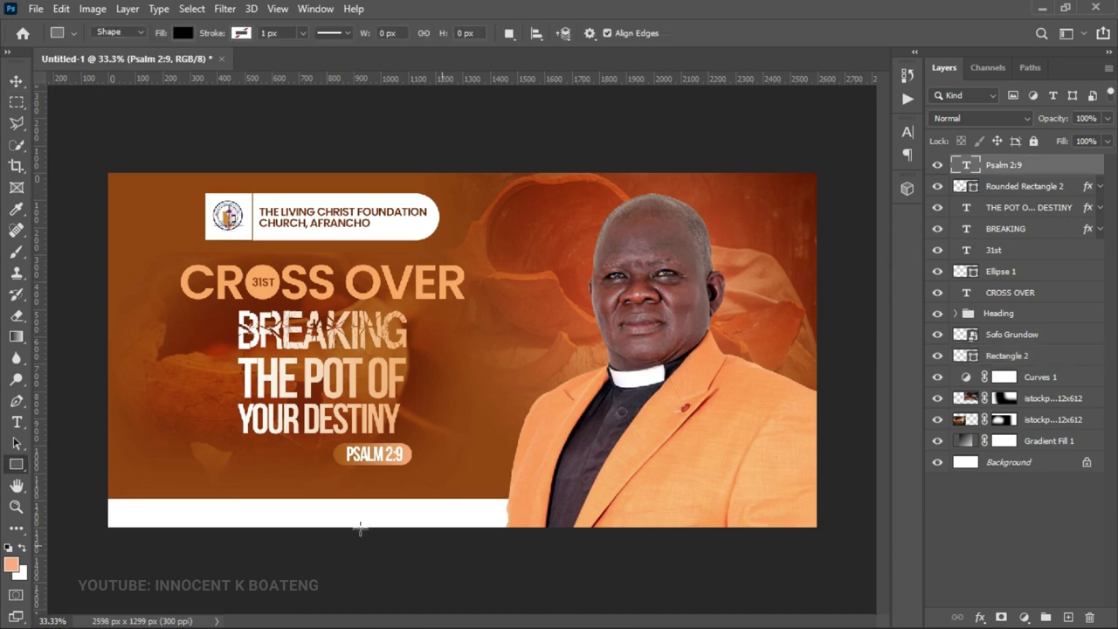
{"action": "left_click_drag", "start_coordinate": [195, 469], "coordinate": [444, 511]}
{"action": "key", "text": "v"}
{"action": "mouse_move", "coordinate": [496, 484]}
{"action": "left_mouse_down"}
{"action": "mouse_move", "coordinate": [476, 489]}
{"action": "mouse_move", "coordinate": [491, 489]}
{"action": "left_mouse_up"}
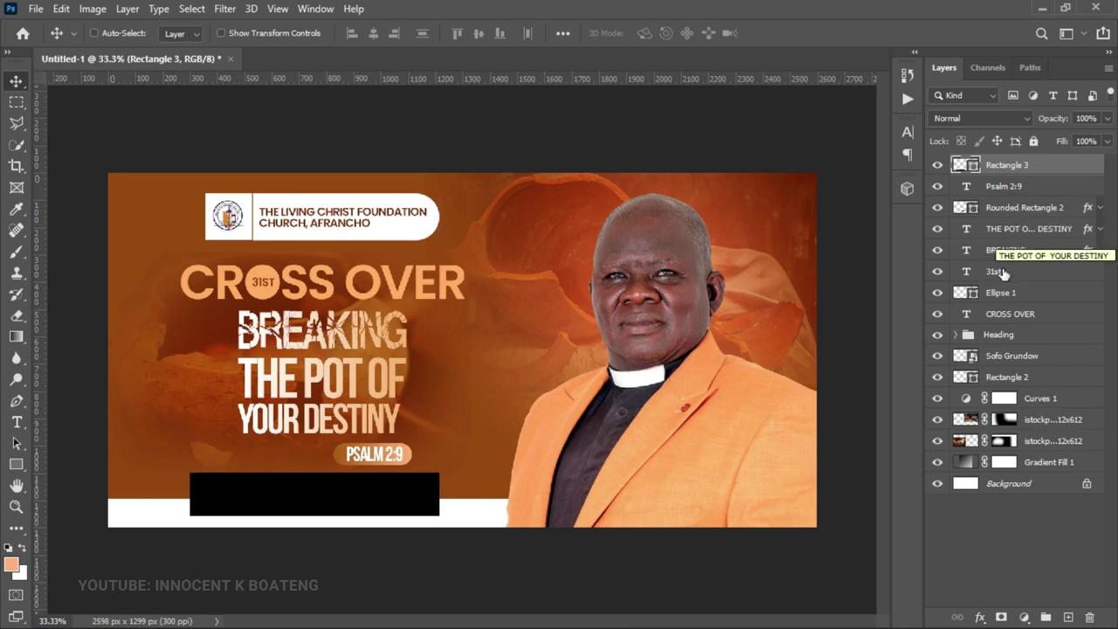
Step: Scale the Psalm 2:9, pill, THE POT OF YOUR DESTINY and BREAKING layers down slightly together from their upper-left corner
{"action": "left_click", "coordinate": [1005, 187]}
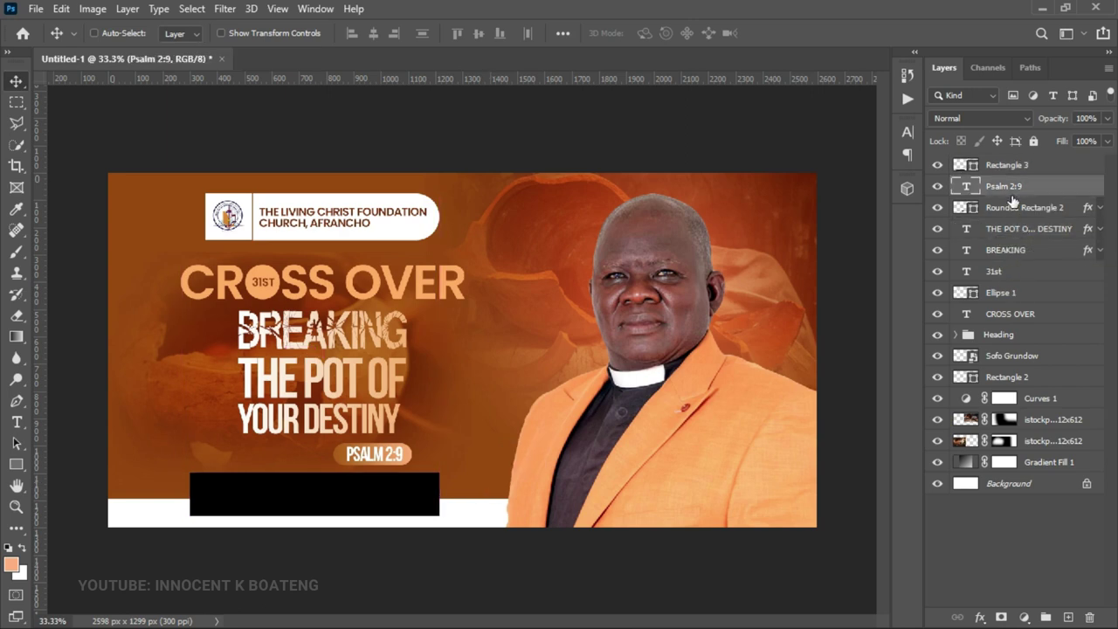
{"action": "left_click", "coordinate": [1019, 251], "text": "shift"}
{"action": "key", "text": "ctrl+t"}
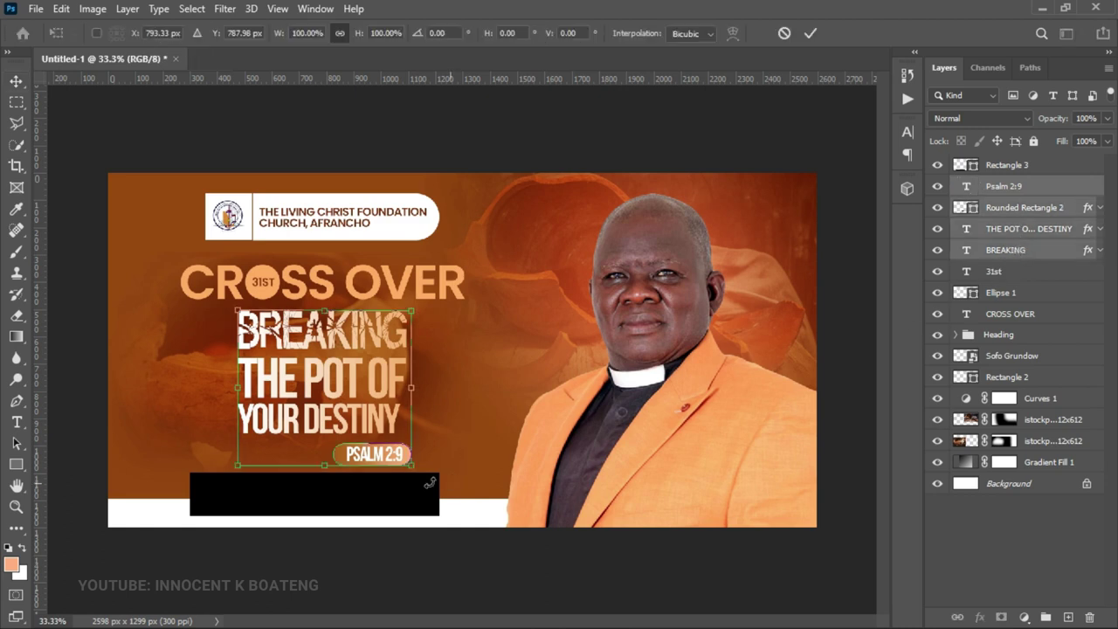
{"action": "left_click_drag", "start_coordinate": [414, 465], "coordinate": [403, 460]}
{"action": "key", "text": "Return"}
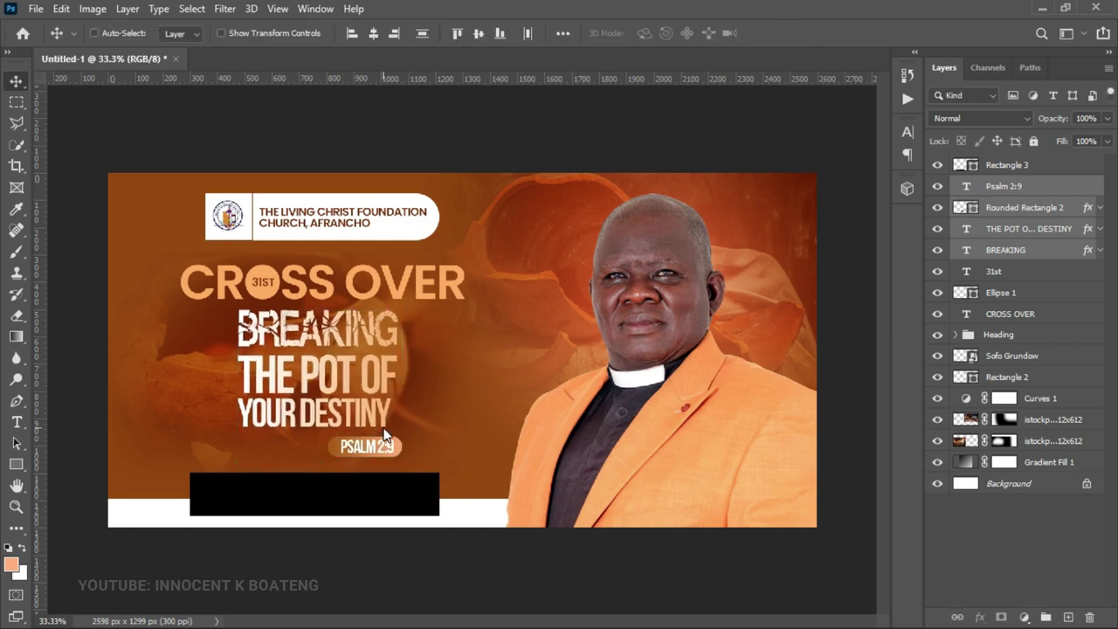
Step: Change the fill of the black rectangle below the Psalm 2:9 pill to orange-red (c23607)
{"action": "right_click", "coordinate": [363, 471]}
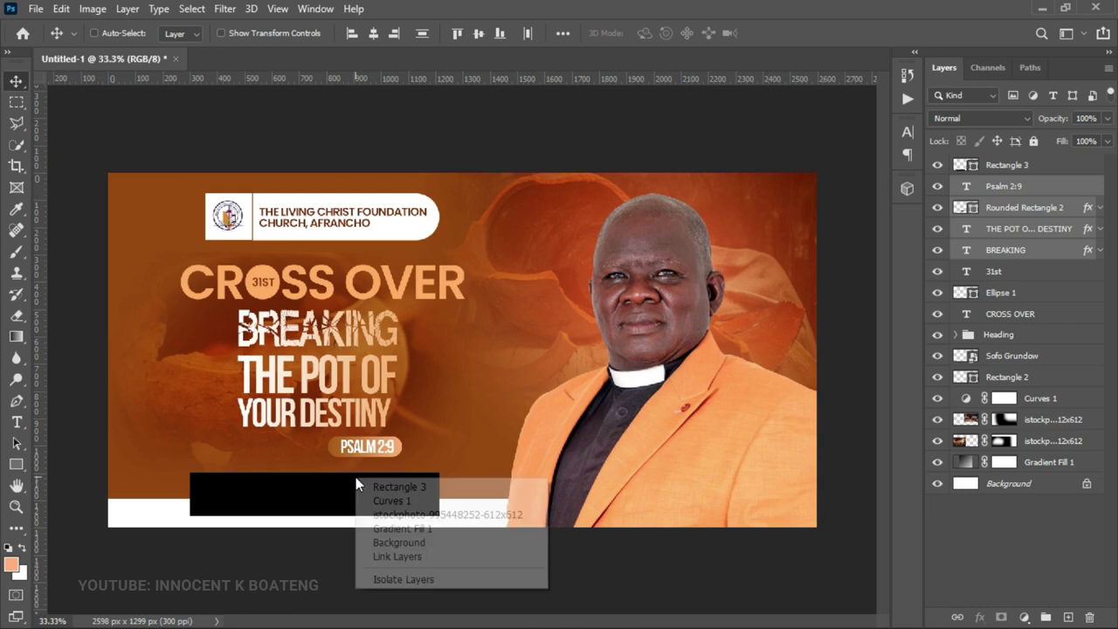
{"action": "left_click", "coordinate": [389, 490]}
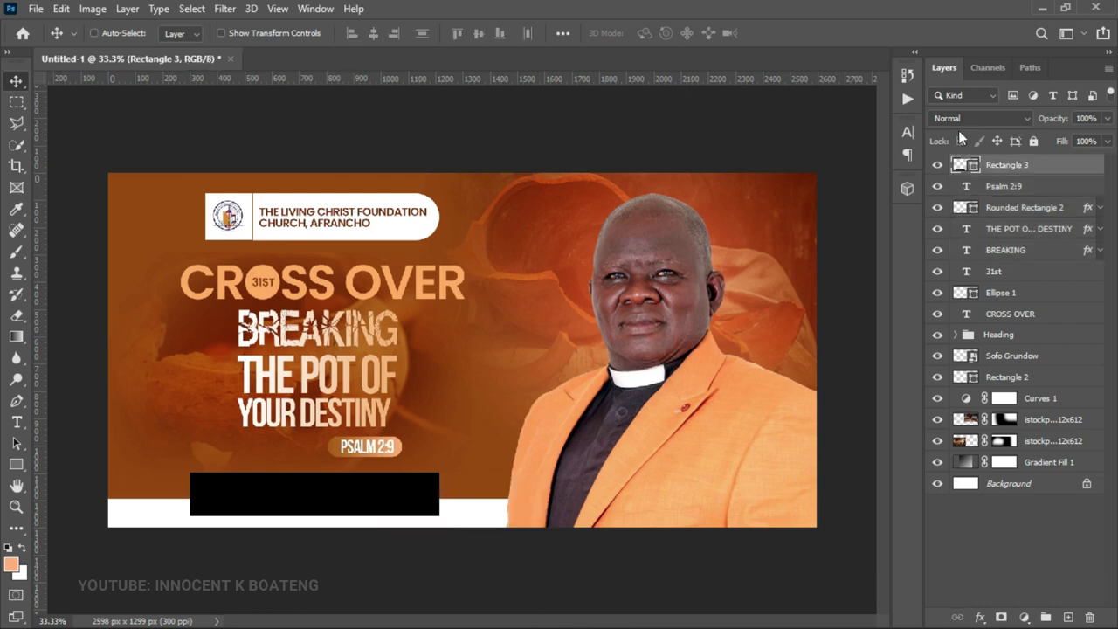
{"action": "double_click", "coordinate": [971, 169]}
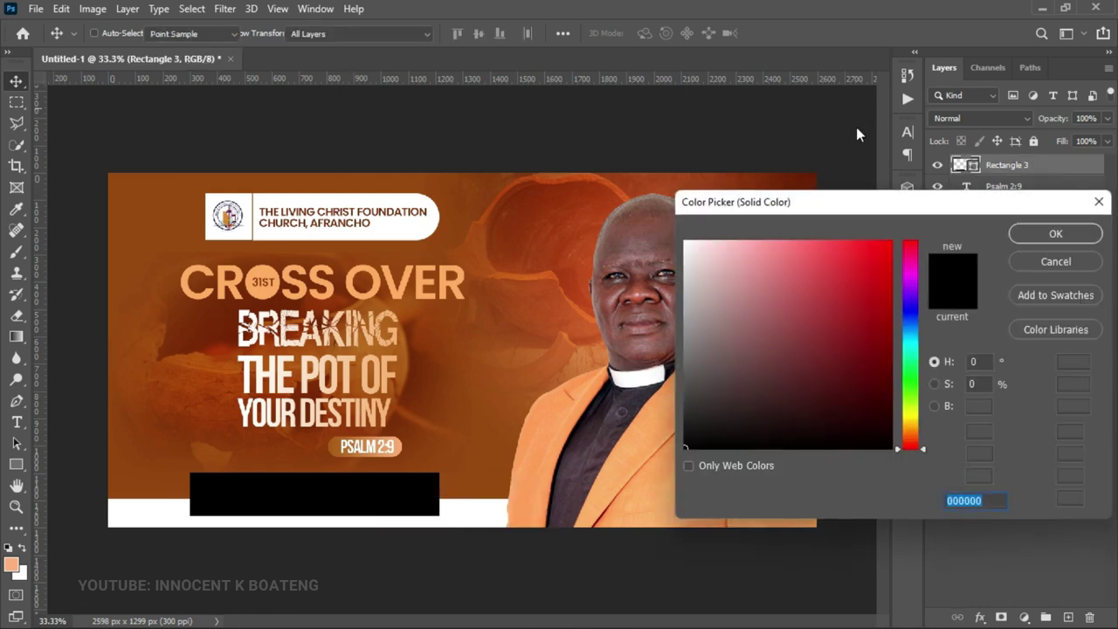
{"action": "left_click", "coordinate": [810, 179]}
{"action": "left_click_drag", "start_coordinate": [782, 286], "coordinate": [785, 317]}
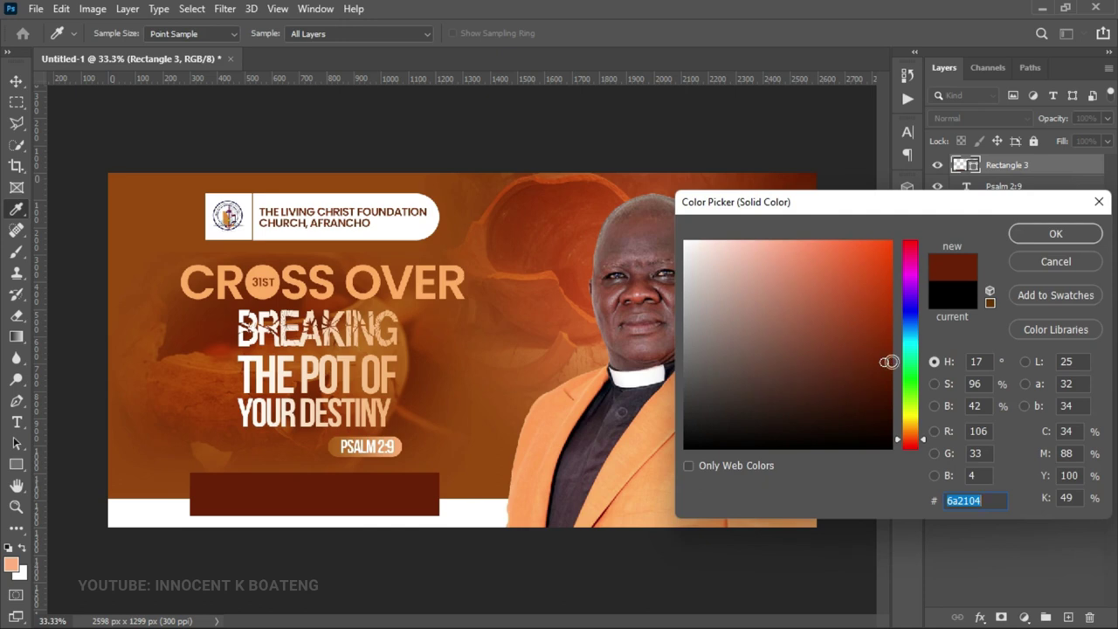
{"action": "left_click_drag", "start_coordinate": [909, 446], "coordinate": [913, 447]}
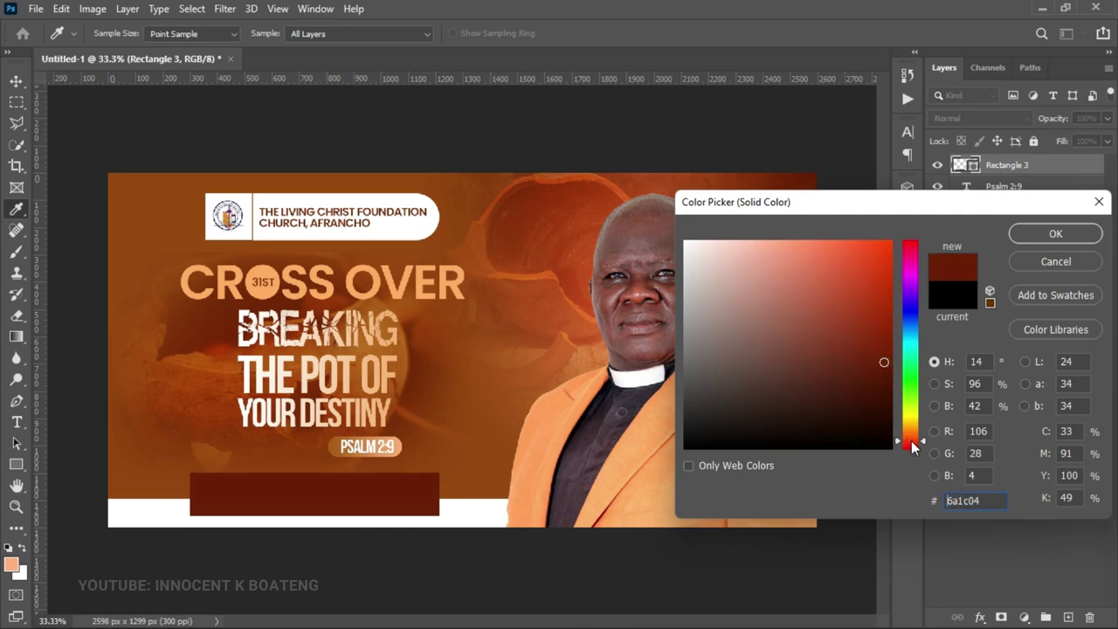
{"action": "left_click_drag", "start_coordinate": [884, 362], "coordinate": [893, 333]}
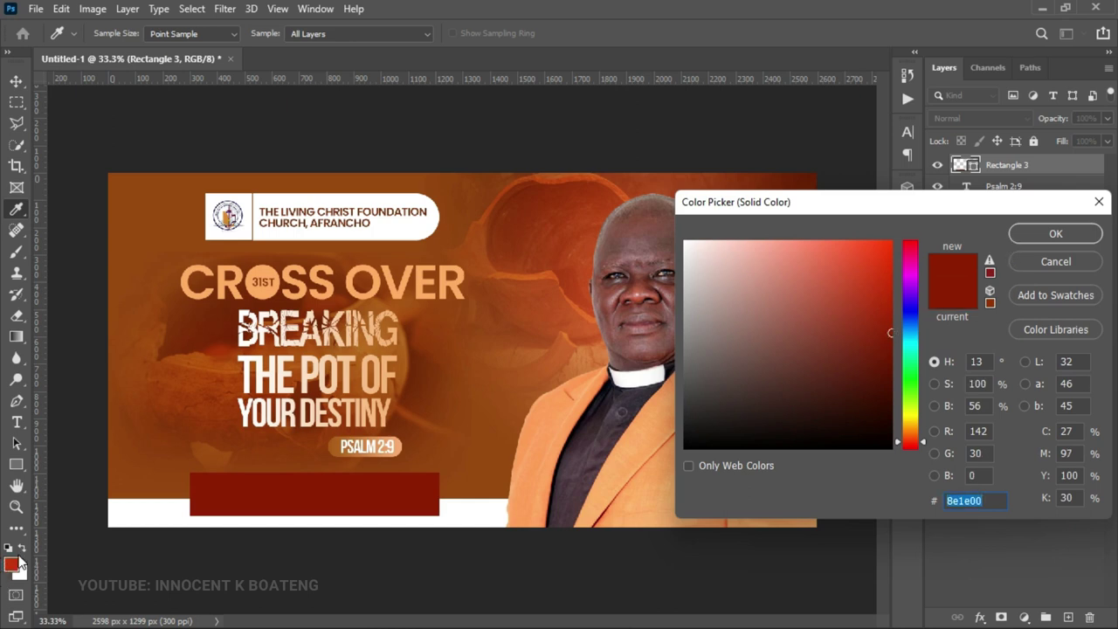
{"action": "left_click", "coordinate": [885, 290]}
{"action": "left_click", "coordinate": [1028, 234]}
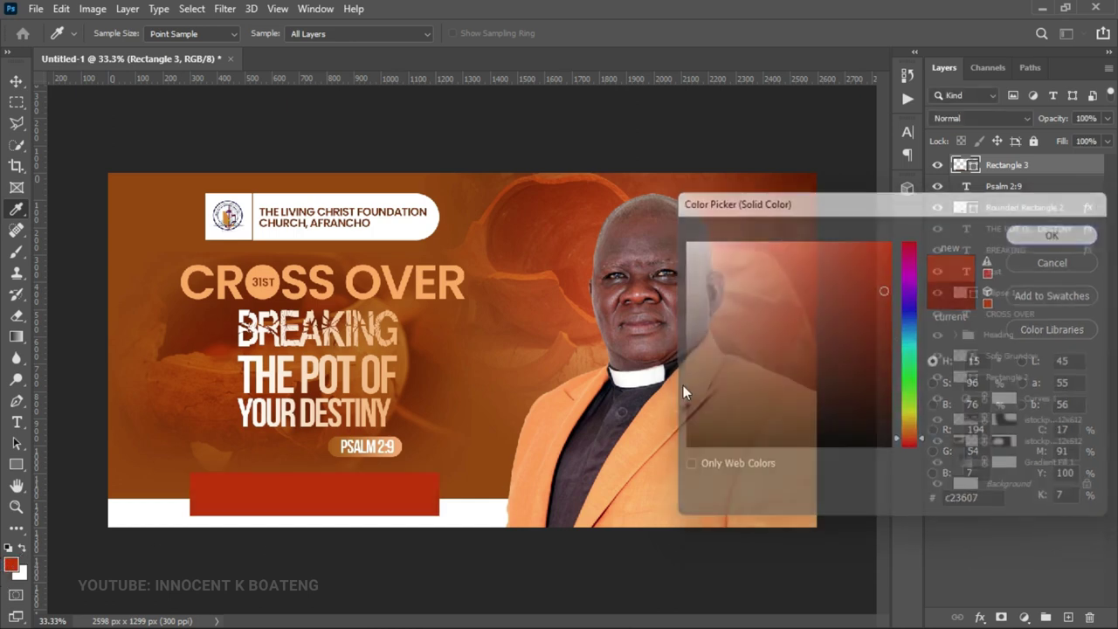
Step: Scale the red rectangle down slightly, keeping it straddling the white band's upper edge
{"action": "key", "text": "ctrl+t"}
{"action": "left_click_drag", "start_coordinate": [445, 468], "coordinate": [390, 497]}
{"action": "key", "text": "i"}
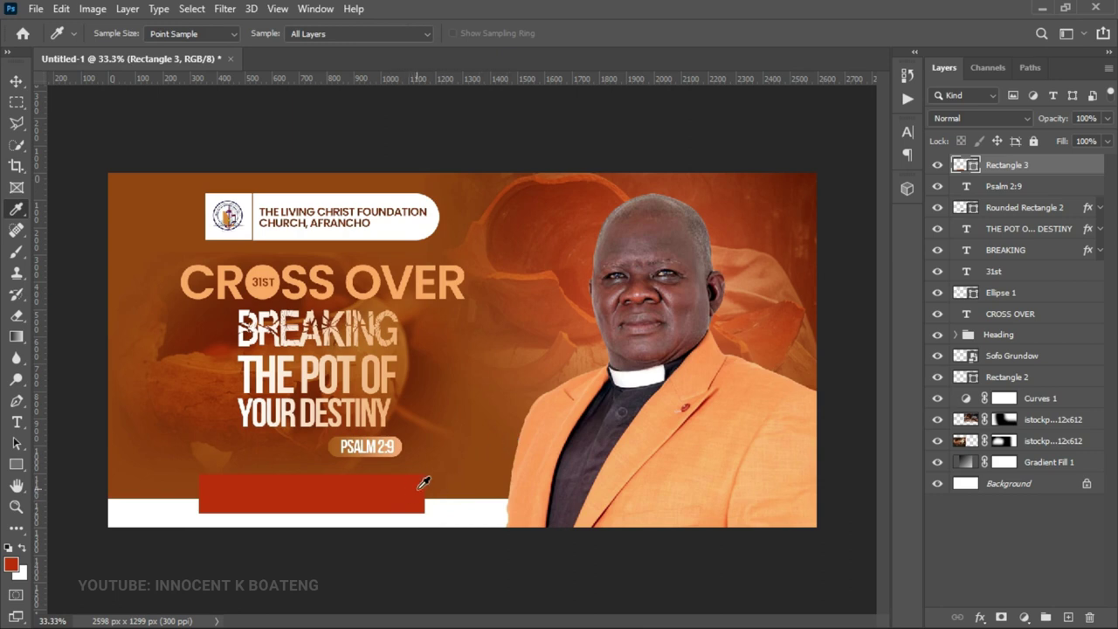
Step: Duplicate the red rectangle, resize the copy inward from its upper-right corner, and fill it with white
{"action": "key", "text": "ctrl+j"}
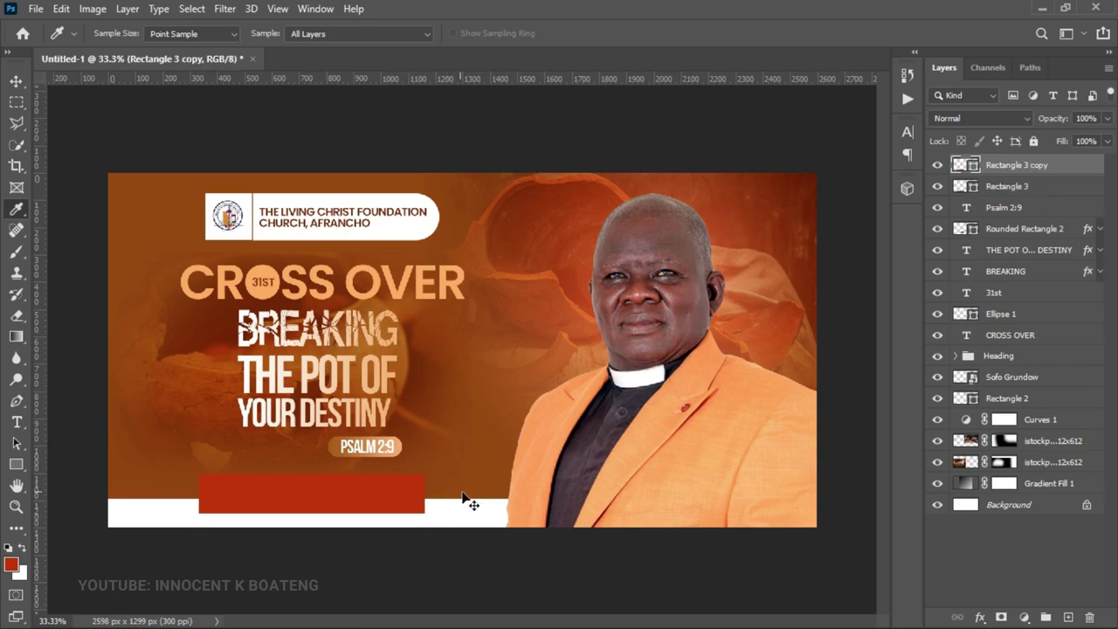
{"action": "key", "text": "ctrl+t"}
{"action": "left_click_drag", "start_coordinate": [425, 476], "coordinate": [358, 486]}
{"action": "double_click", "coordinate": [328, 502]}
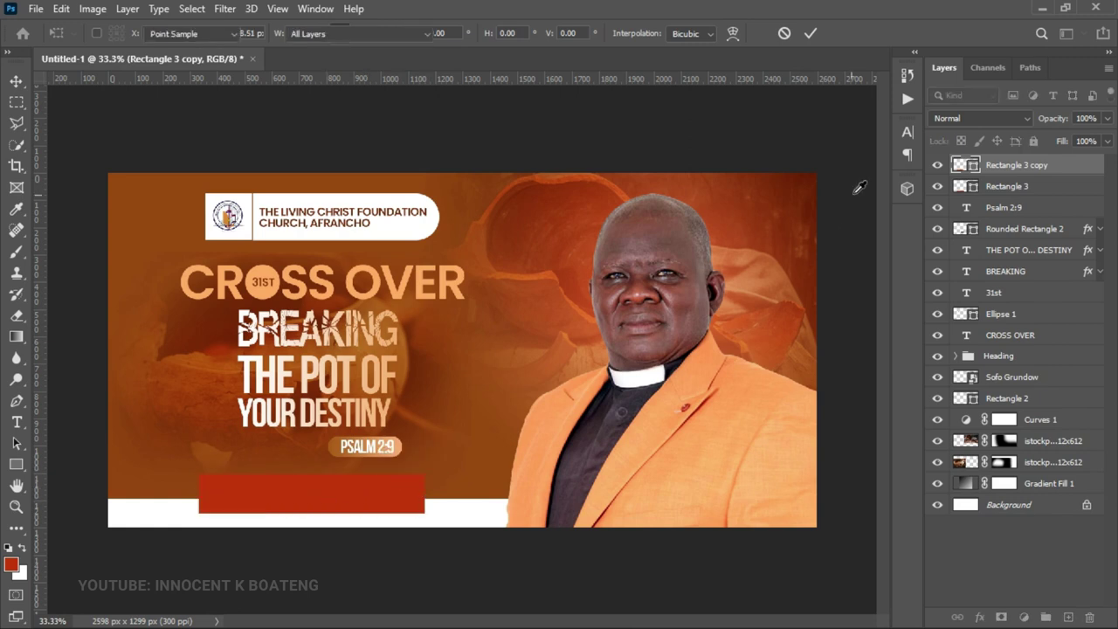
{"action": "double_click", "coordinate": [974, 169]}
{"action": "left_click_drag", "start_coordinate": [749, 395], "coordinate": [651, 193]}
{"action": "left_click", "coordinate": [1092, 234]}
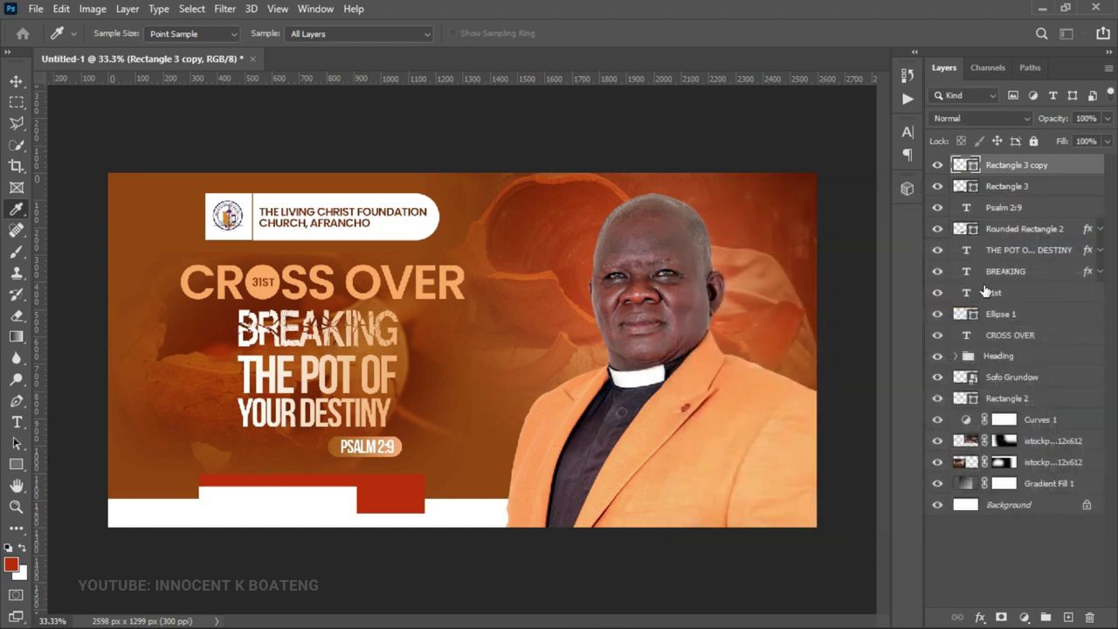
Step: Scale the white rectangle down and place it inside the red rectangle's left part with an even margin
{"action": "key", "text": "ctrl+t"}
{"action": "left_click_drag", "start_coordinate": [358, 515], "coordinate": [256, 486]}
{"action": "key", "text": "Return"}
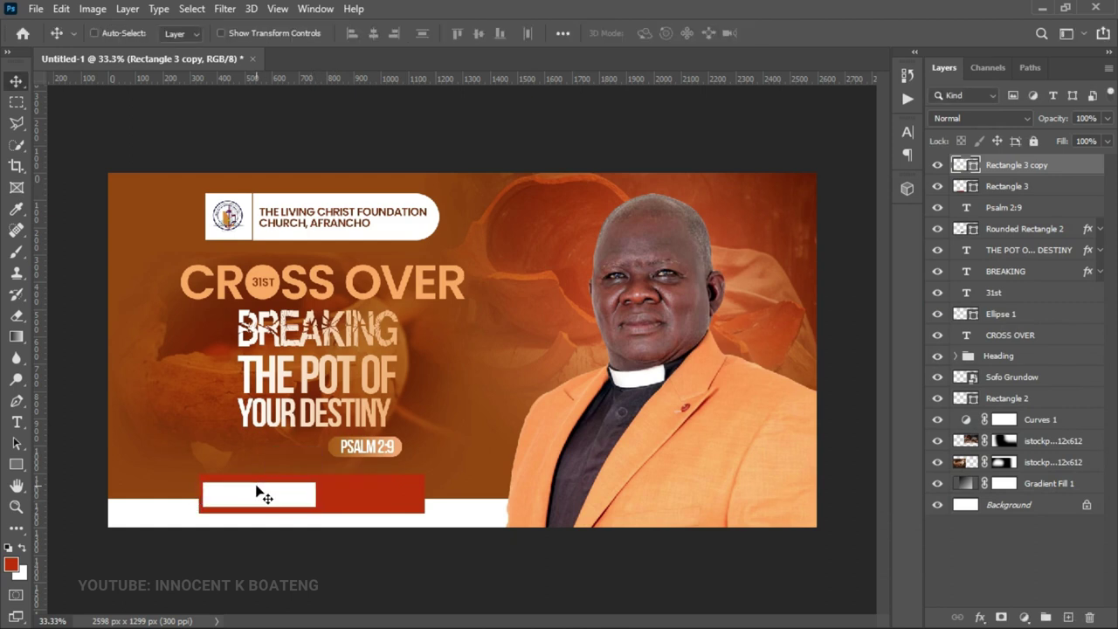
Step: Shorten the white rectangle from its right side to about a third of the red rectangle's width
{"action": "left_click", "coordinate": [257, 487]}
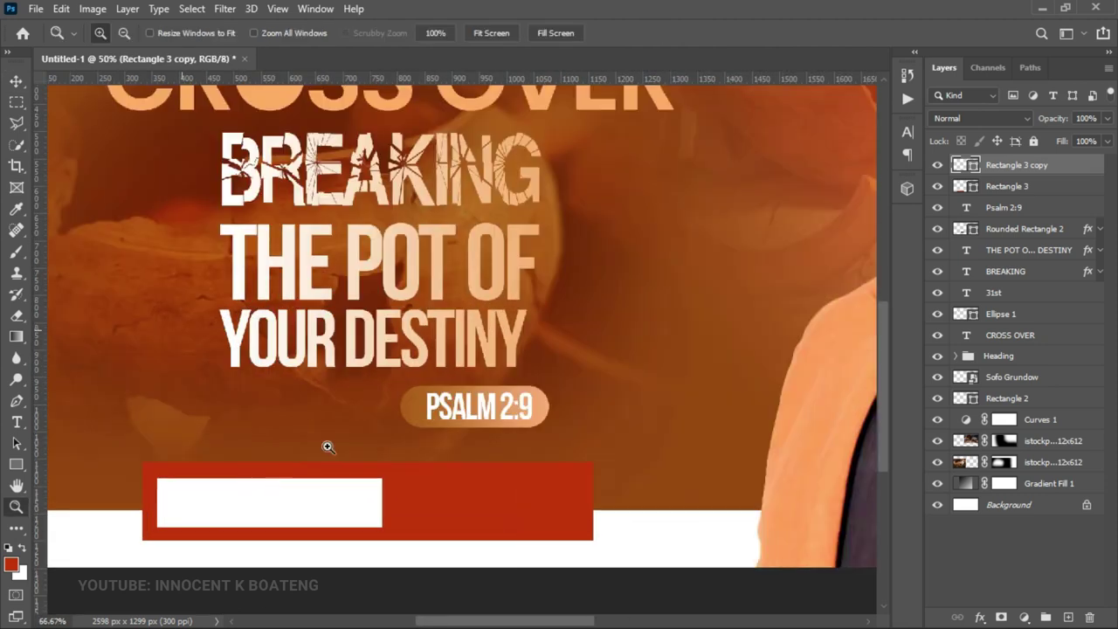
{"action": "left_click_drag", "start_coordinate": [342, 424], "coordinate": [424, 266]}
{"action": "key", "text": "ctrl+t"}
{"action": "left_click_drag", "start_coordinate": [462, 336], "coordinate": [374, 347]}
{"action": "key", "text": "Return"}
{"action": "key", "text": "z"}
{"action": "left_click", "coordinate": [332, 346], "text": "alt"}
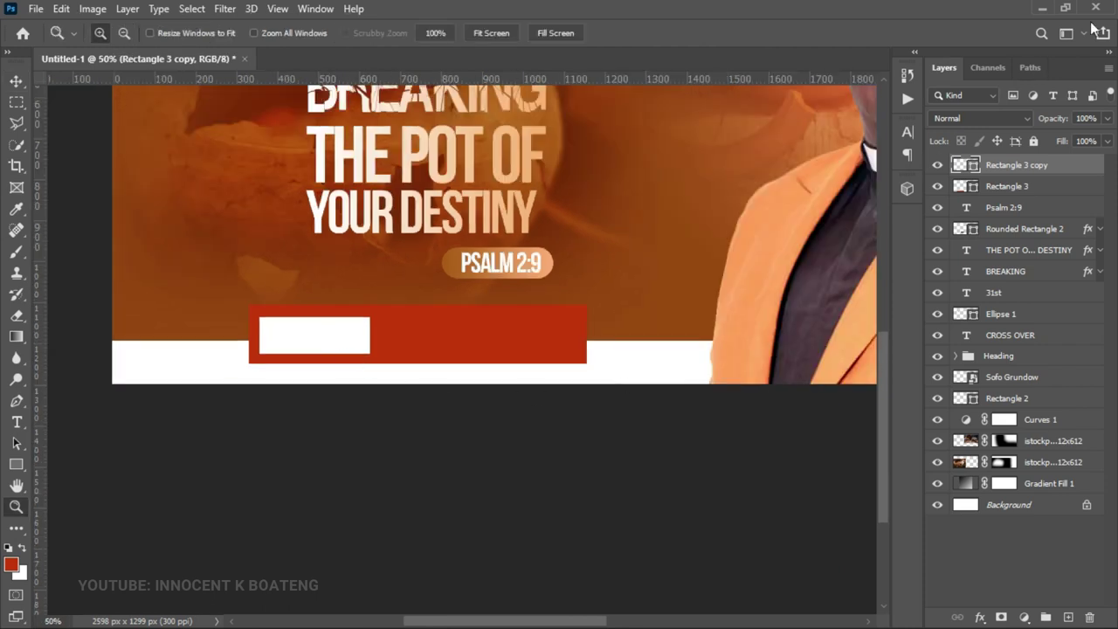
Step: Copy 9:00PM from the Notepad document and paste it into the flyer as a new text layer left of the pill
{"action": "left_click", "coordinate": [1042, 9]}
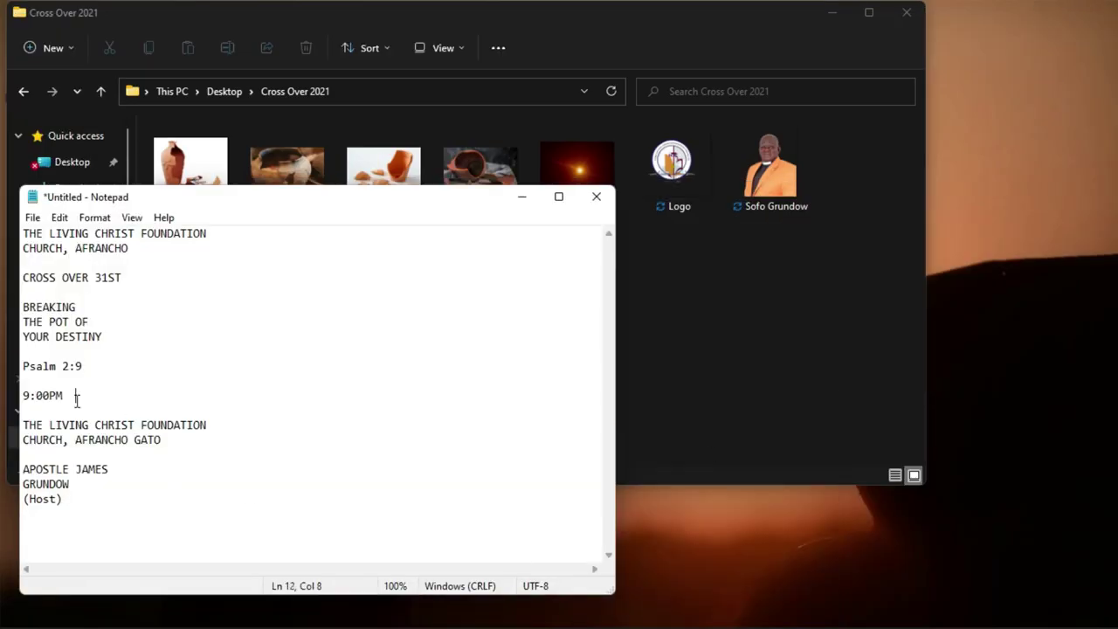
{"action": "left_click_drag", "start_coordinate": [75, 395], "coordinate": [23, 396]}
{"action": "key", "text": "ctrl+c"}
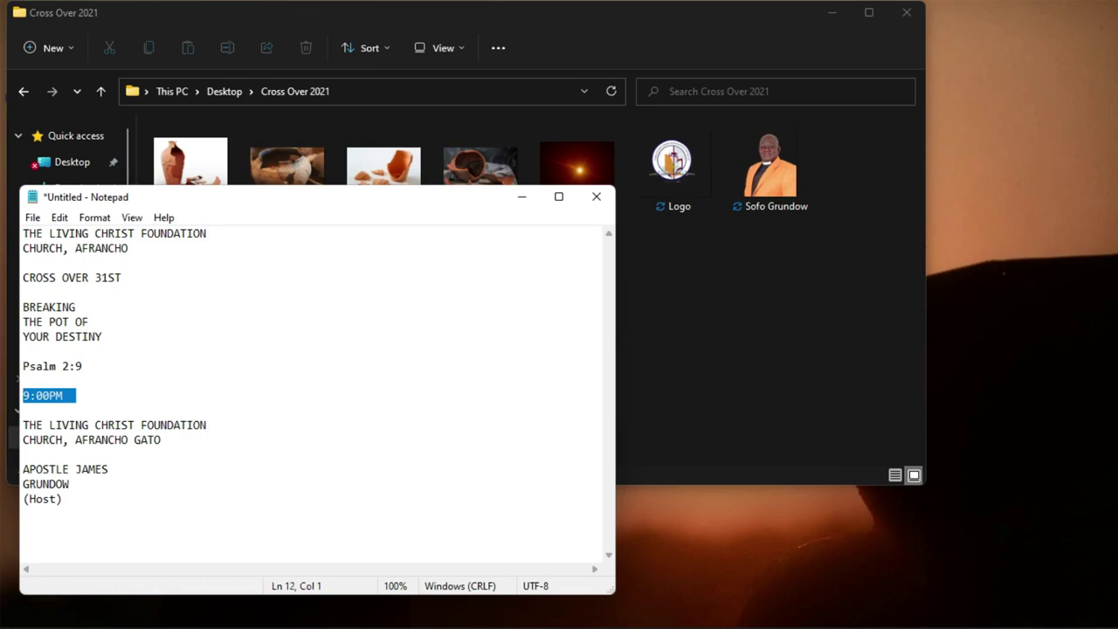
{"action": "left_click", "coordinate": [681, 610]}
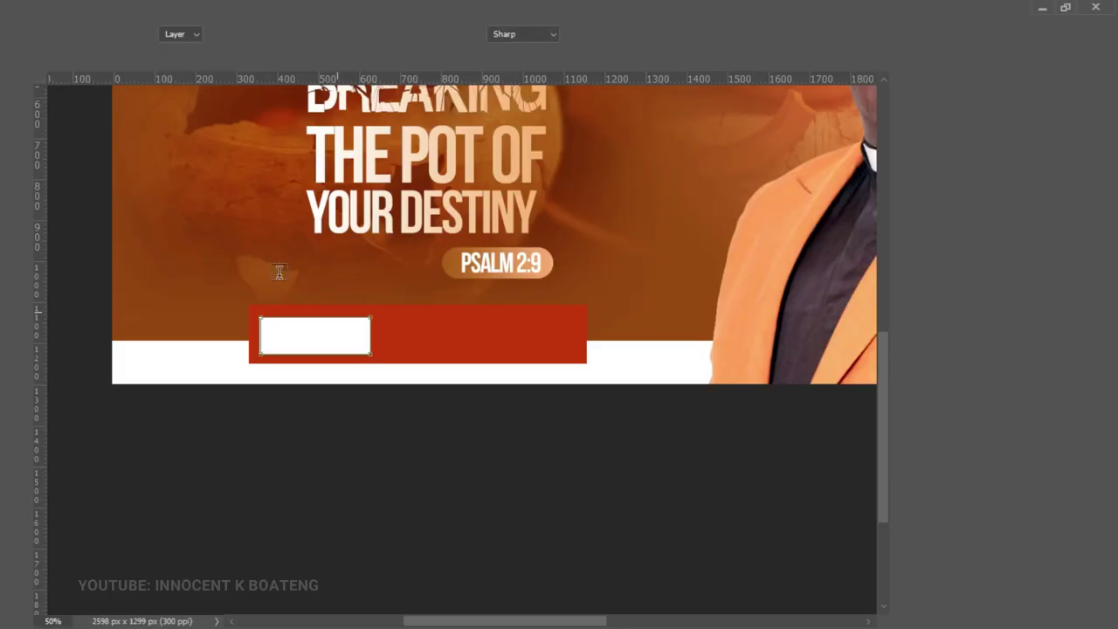
{"action": "left_click", "coordinate": [177, 274]}
{"action": "key", "text": "ctrl+v"}
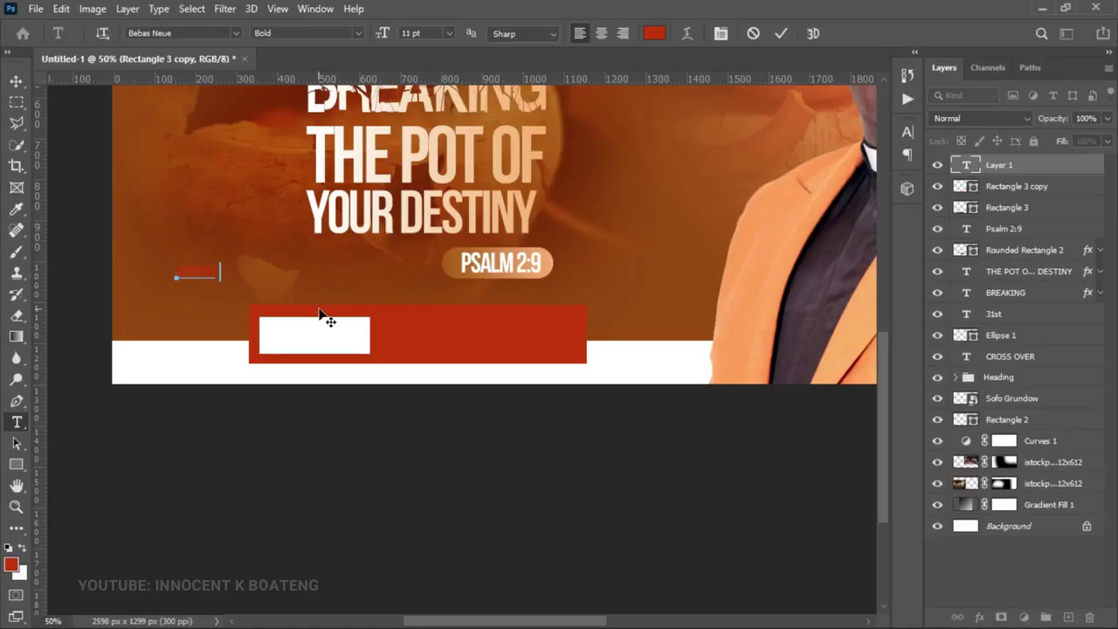
Step: Set the font of the new 9:00PM text to Poppins SemiBold
{"action": "key", "text": "ctrl+a"}
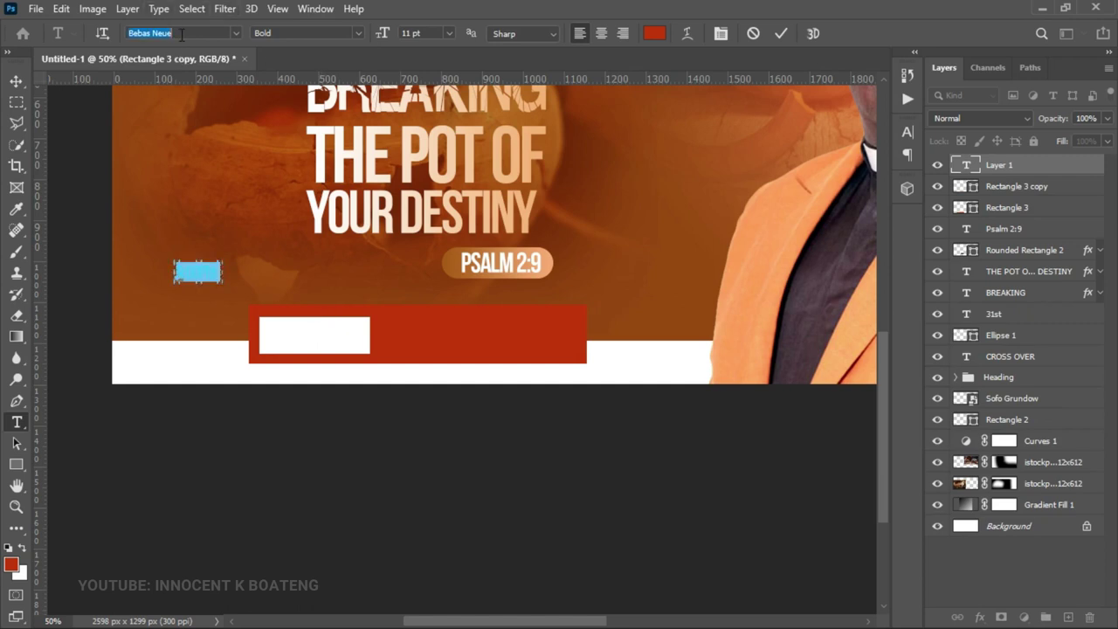
{"action": "type", "text": "poppin"}
{"action": "left_click", "coordinate": [218, 239]}
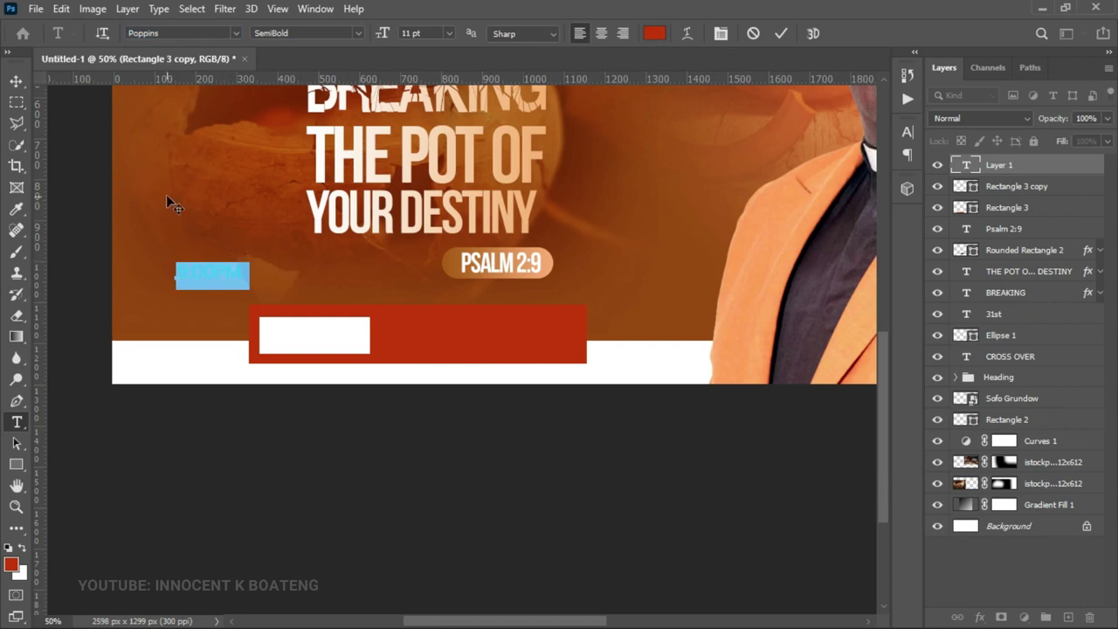
Step: Move the 9:00PM text onto the white rectangle and enlarge it to fill the box, centred
{"action": "left_click_drag", "start_coordinate": [166, 194], "coordinate": [274, 258]}
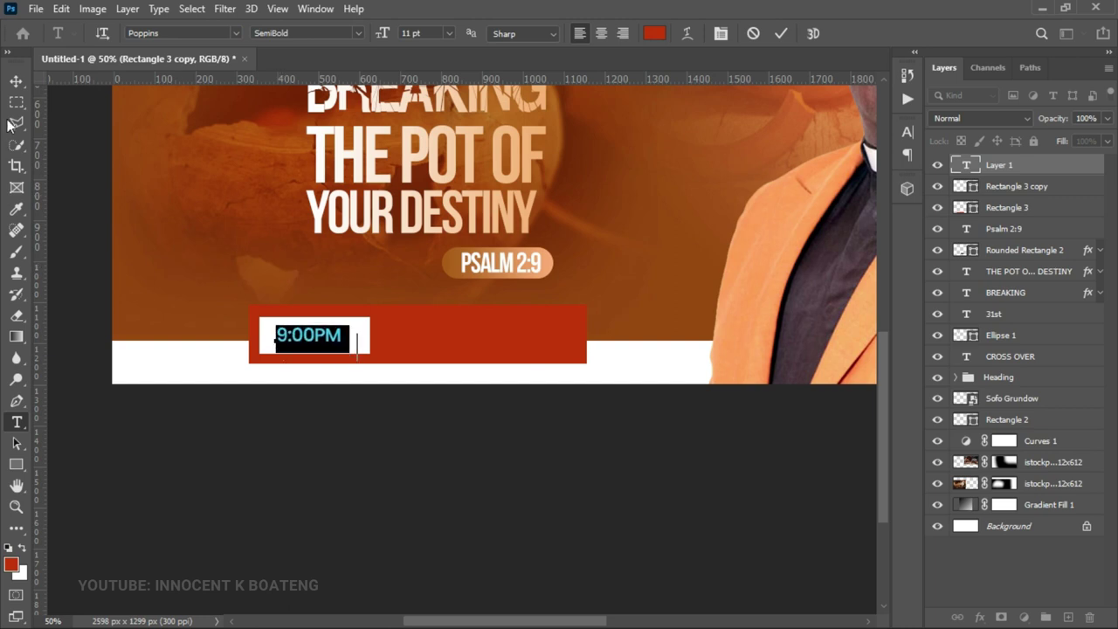
{"action": "left_click", "coordinate": [16, 80]}
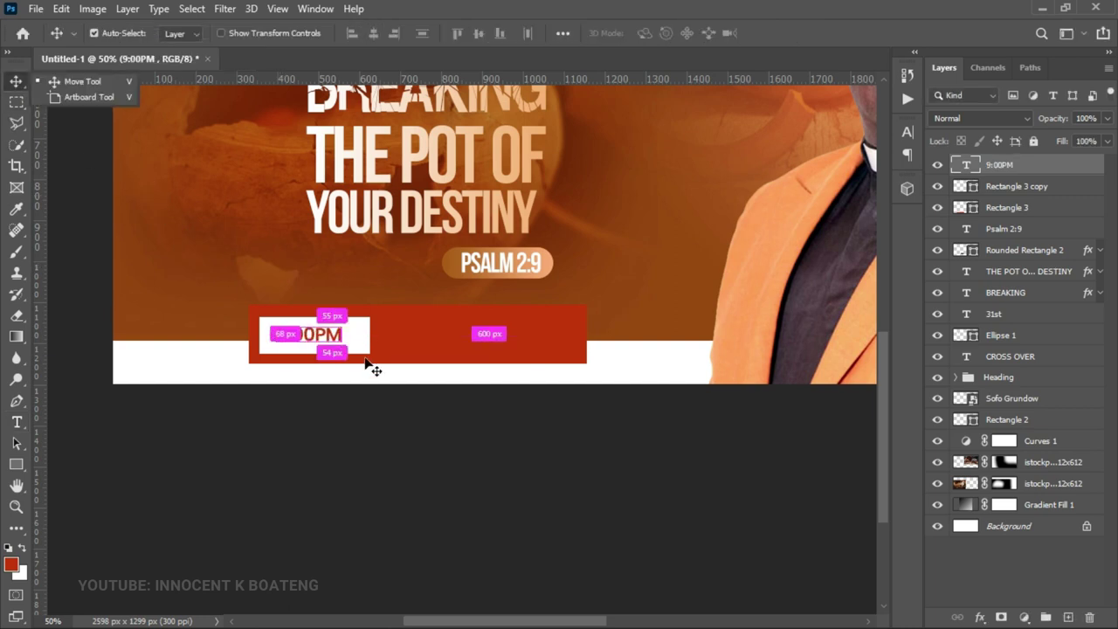
{"action": "key", "text": "ctrl+t"}
{"action": "mouse_move", "coordinate": [349, 348]}
{"action": "left_mouse_down"}
{"action": "mouse_move", "coordinate": [362, 339]}
{"action": "mouse_move", "coordinate": [342, 345]}
{"action": "mouse_move", "coordinate": [341, 336]}
{"action": "mouse_move", "coordinate": [354, 332]}
{"action": "left_mouse_up"}
{"action": "key", "text": "Return"}
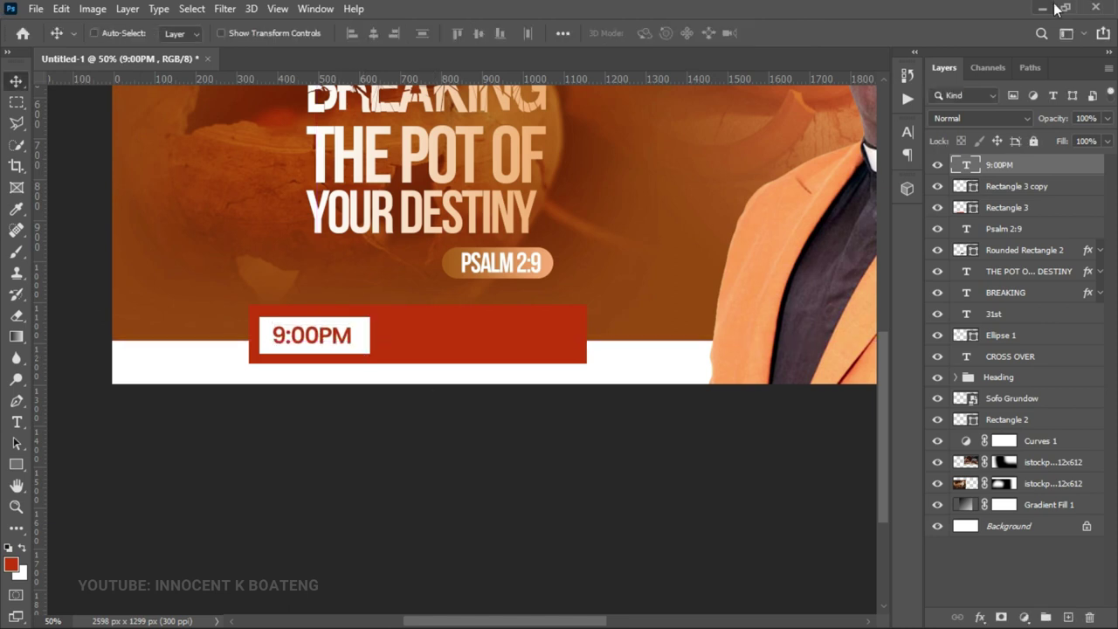
Step: Copy the two lines THE LIVING CHRIST FOUNDATION CHURCH, AFRANCHO GATO from the Notepad document and return to the flyer
{"action": "left_click", "coordinate": [1044, 9]}
{"action": "left_click_drag", "start_coordinate": [221, 444], "coordinate": [20, 428]}
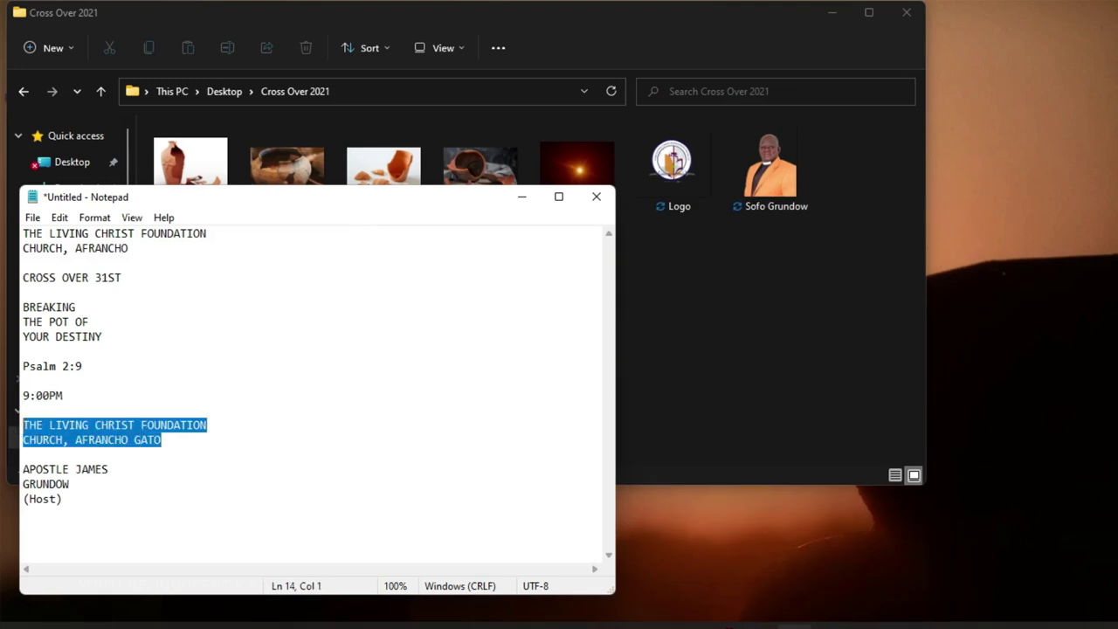
{"action": "left_click", "coordinate": [686, 609]}
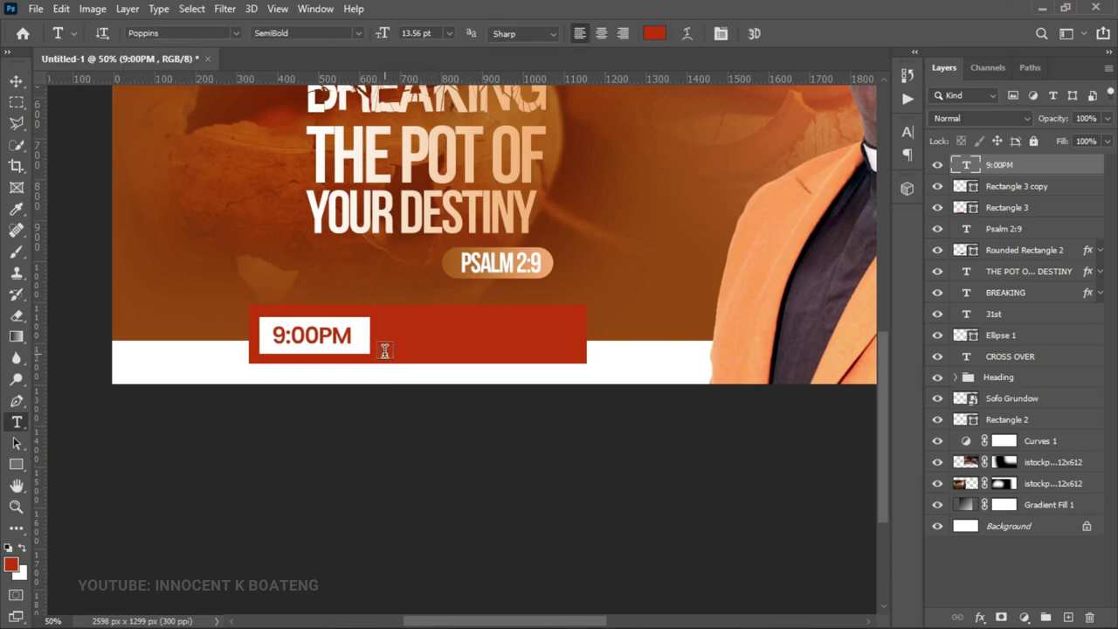
Step: Duplicate the 9:00PM text to its right and replace the copy's wording with THE LIVING CHRIST FOUNDATION CHURCH, AFRANCHO GATO
{"action": "right_click", "coordinate": [344, 343]}
{"action": "left_click", "coordinate": [393, 352]}
{"action": "left_click_drag", "start_coordinate": [325, 335], "coordinate": [461, 335]}
{"action": "key", "text": "t"}
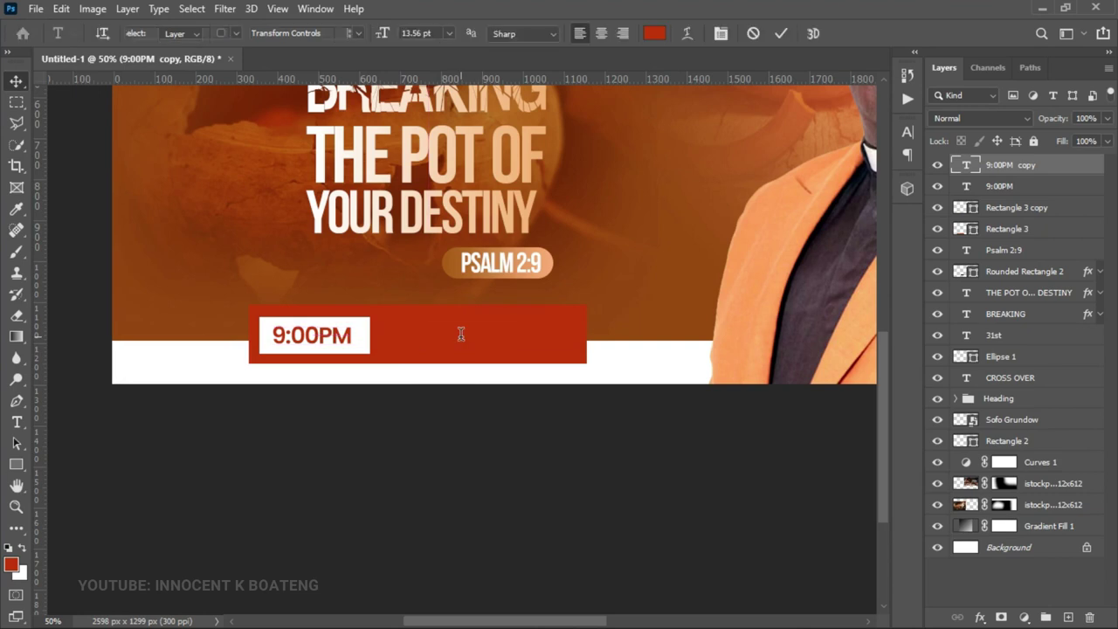
{"action": "double_click", "coordinate": [461, 339]}
{"action": "key", "text": "BackSpace"}
{"action": "key", "text": "ctrl+v"}
Step: Change the colour of the church venue text to white (ffffff)
{"action": "key", "text": "ctrl+a"}
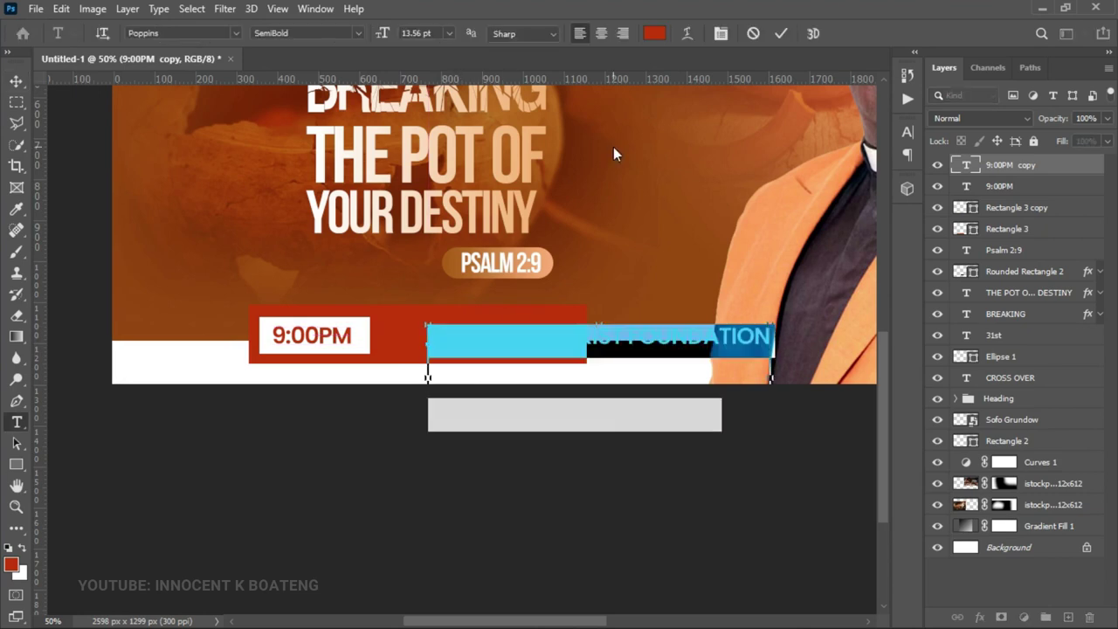
{"action": "left_click", "coordinate": [664, 34]}
{"action": "type", "text": "ffffff"}
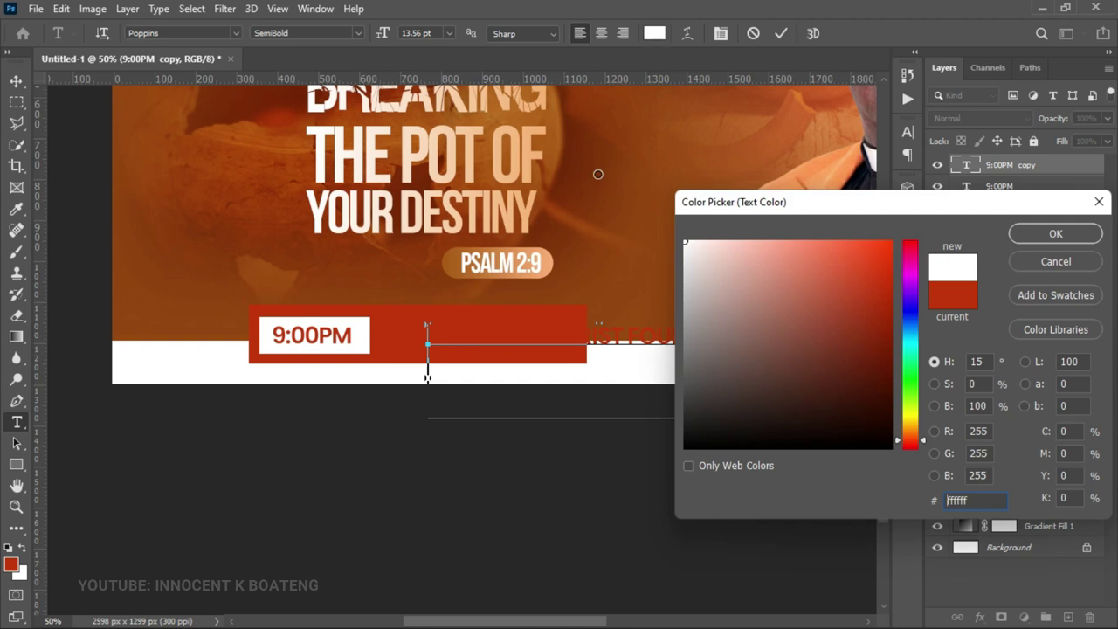
{"action": "left_click", "coordinate": [1061, 237]}
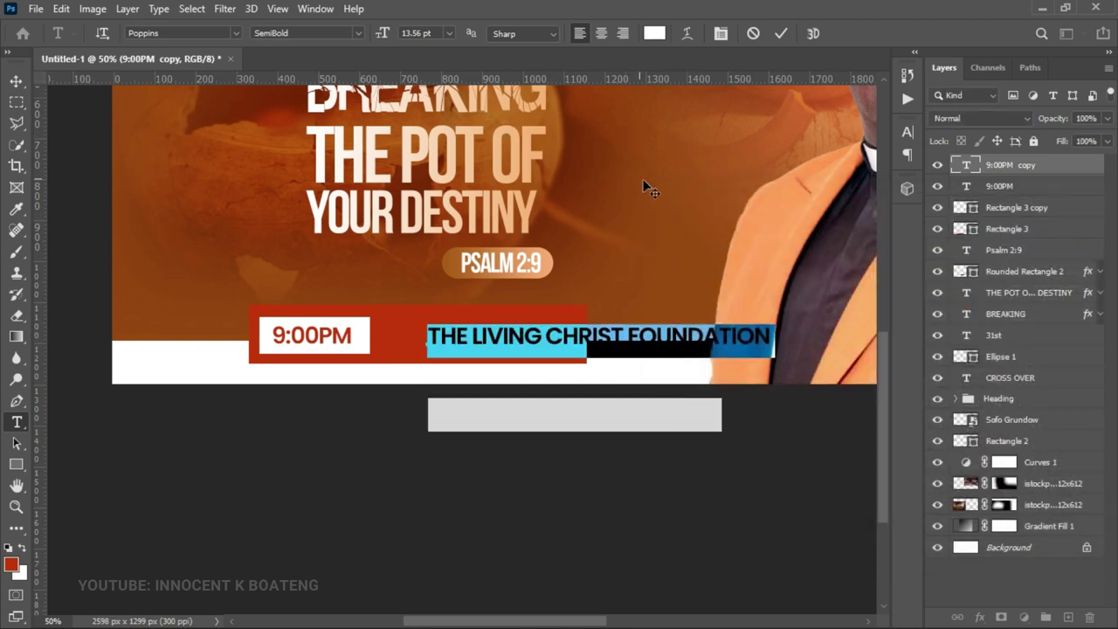
Step: Tighten the venue text's line spacing to 15 pt and commit the text edit
{"action": "key", "text": "ctrl+t"}
{"action": "left_click_drag", "start_coordinate": [819, 177], "coordinate": [796, 188]}
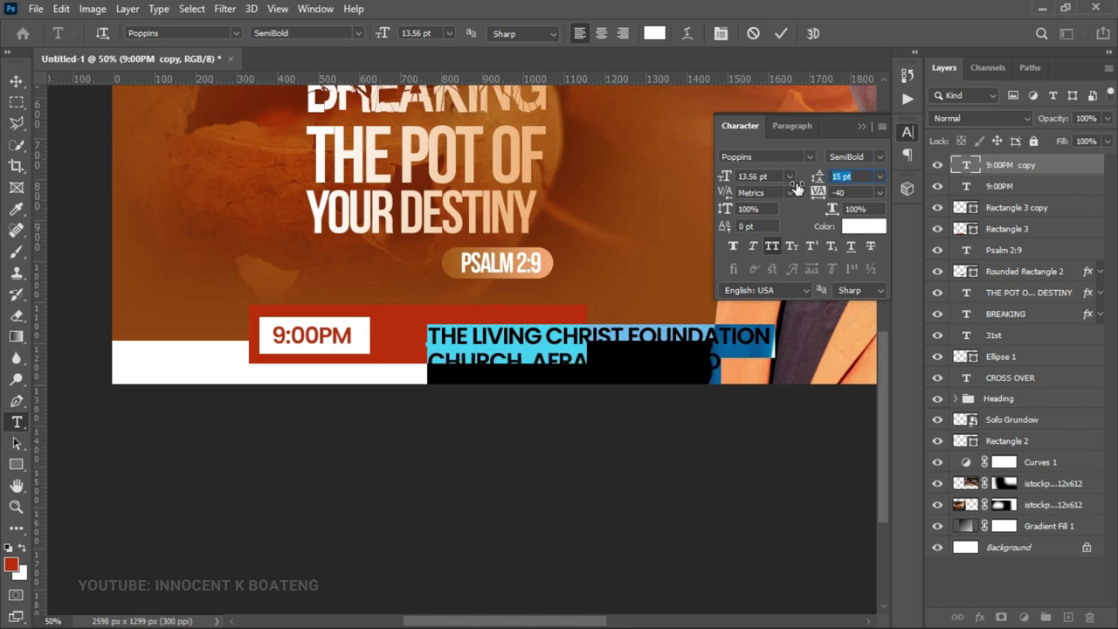
{"action": "left_click", "coordinate": [16, 81]}
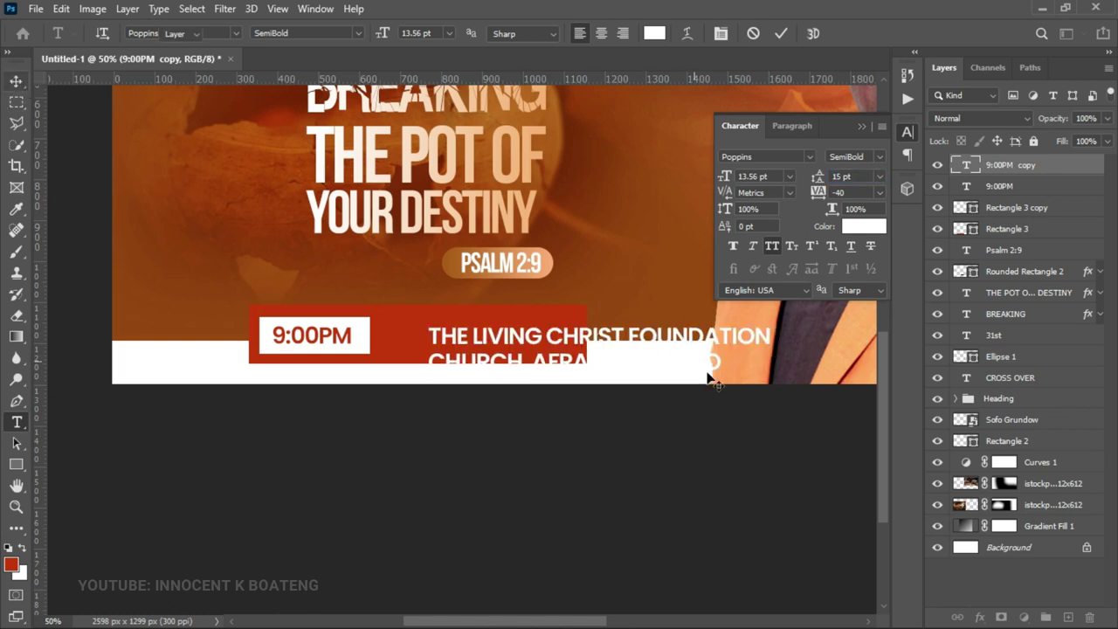
Step: Scale the venue text down to about 7.68 pt and place it in the red rectangle beside the 9:00PM box
{"action": "key", "text": "ctrl+t"}
{"action": "left_click_drag", "start_coordinate": [769, 389], "coordinate": [550, 340]}
{"action": "key", "text": "Return"}
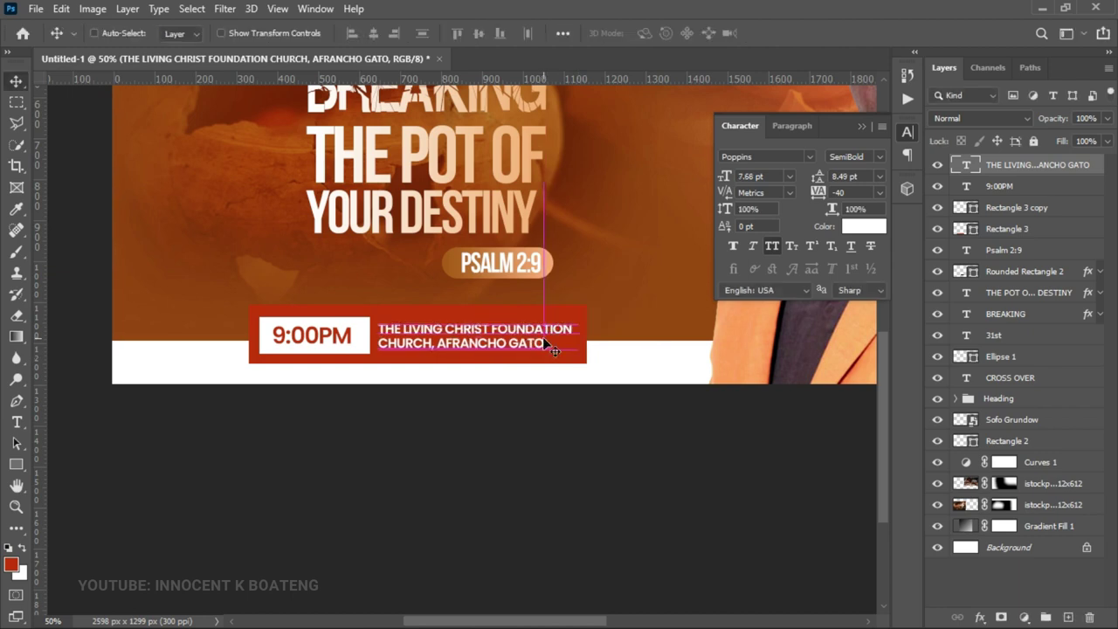
{"action": "key", "text": "z"}
{"action": "left_click", "coordinate": [544, 339], "text": "alt"}
{"action": "left_click", "coordinate": [544, 339], "text": "alt"}
{"action": "key", "text": "v"}
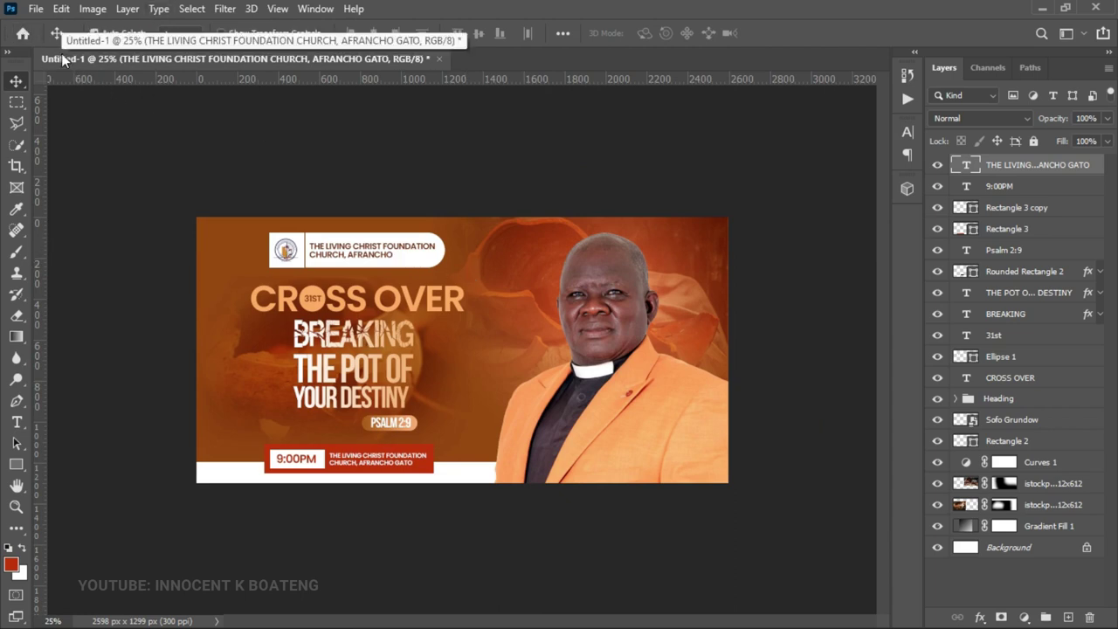
{"action": "key", "text": "ctrl+o"}
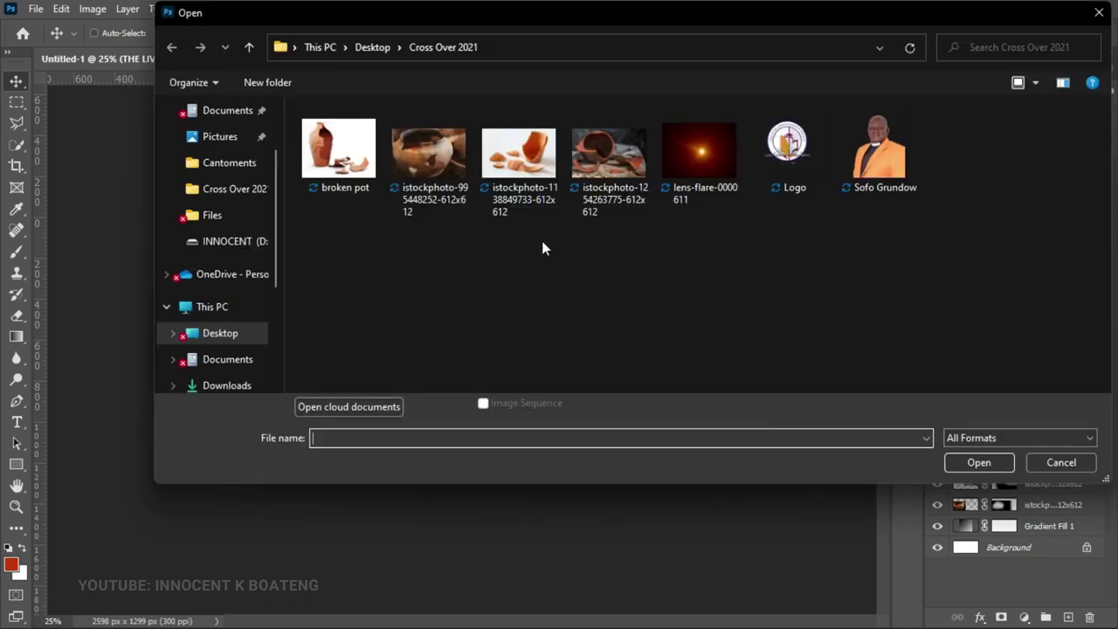
{"action": "left_click", "coordinate": [520, 173]}
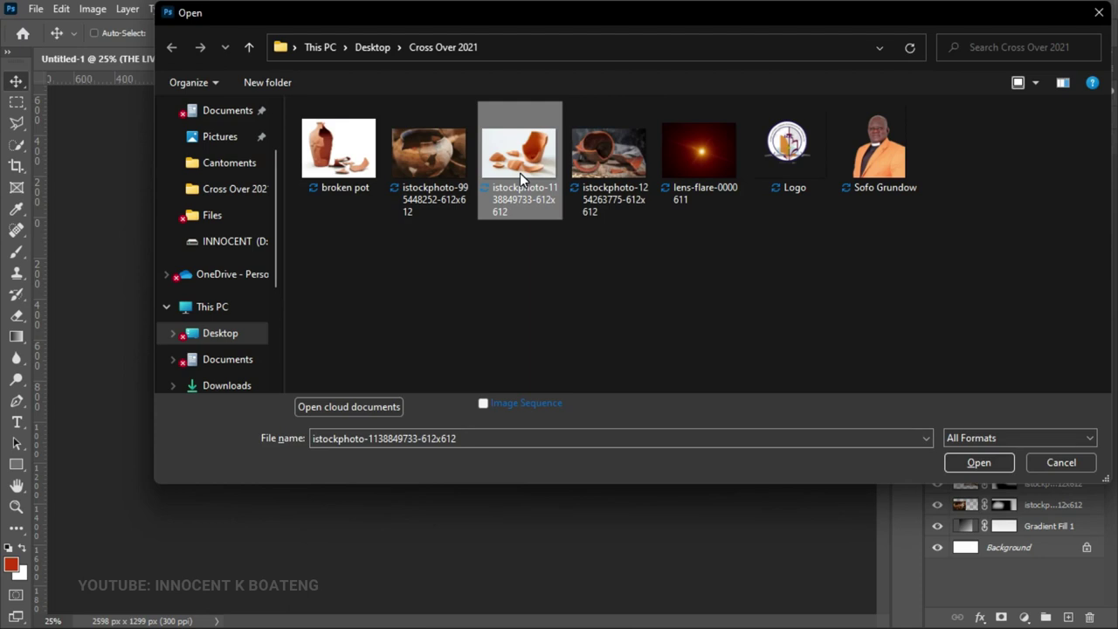
{"action": "double_click", "coordinate": [524, 170]}
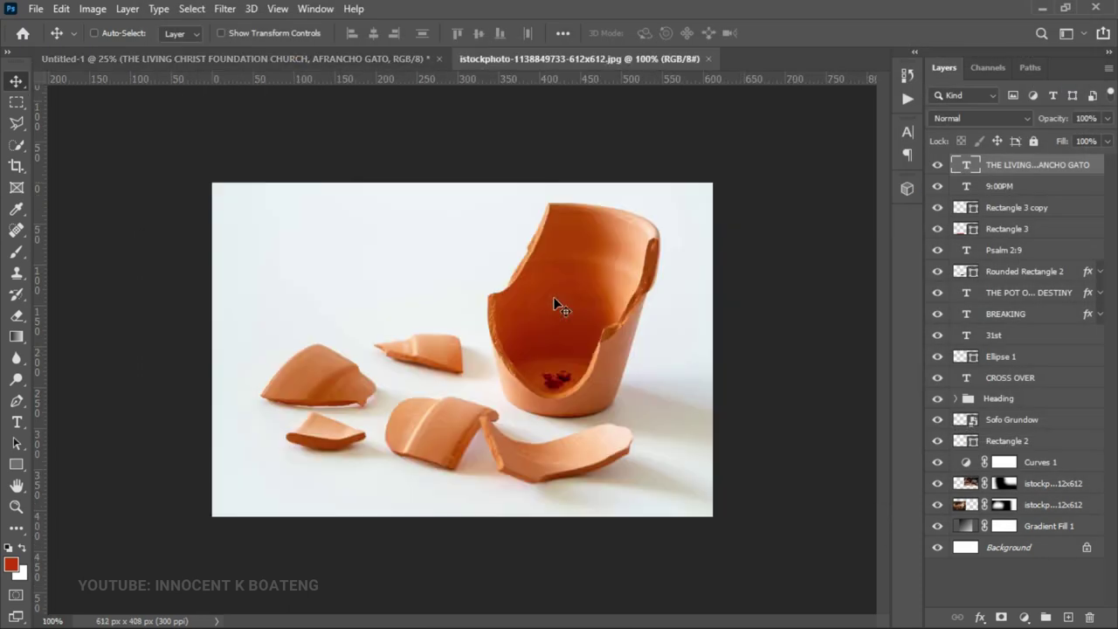
{"action": "left_click", "coordinate": [1086, 169]}
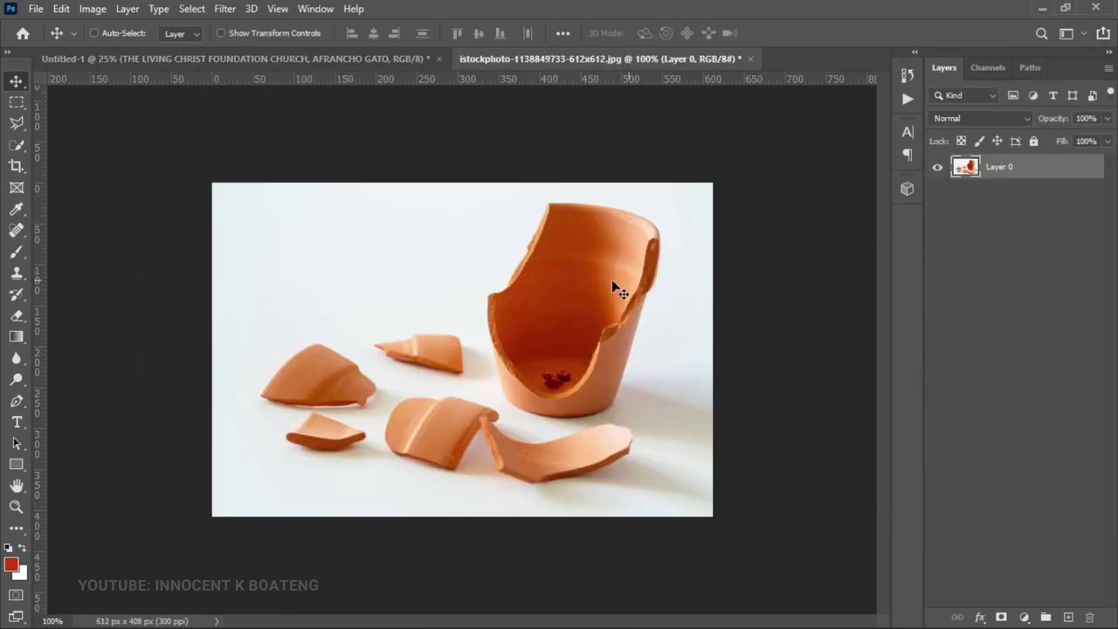
Step: Select the white background around the broken pot with the Magic Wand and delete it
{"action": "key", "text": "w"}
{"action": "right_click", "coordinate": [16, 145]}
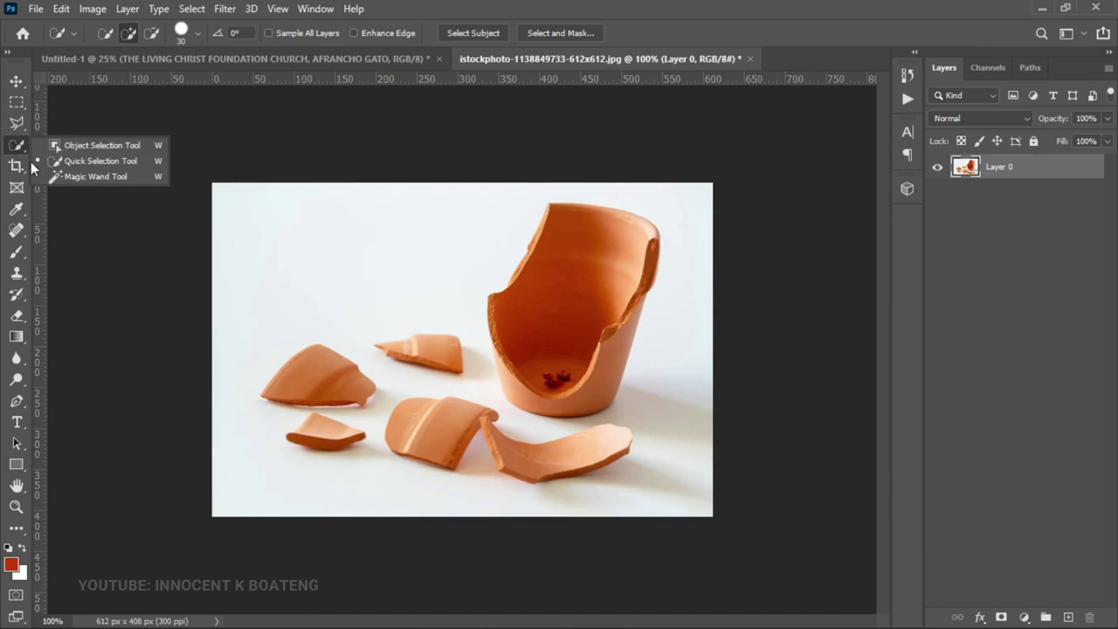
{"action": "left_click", "coordinate": [98, 178]}
{"action": "left_click", "coordinate": [310, 242]}
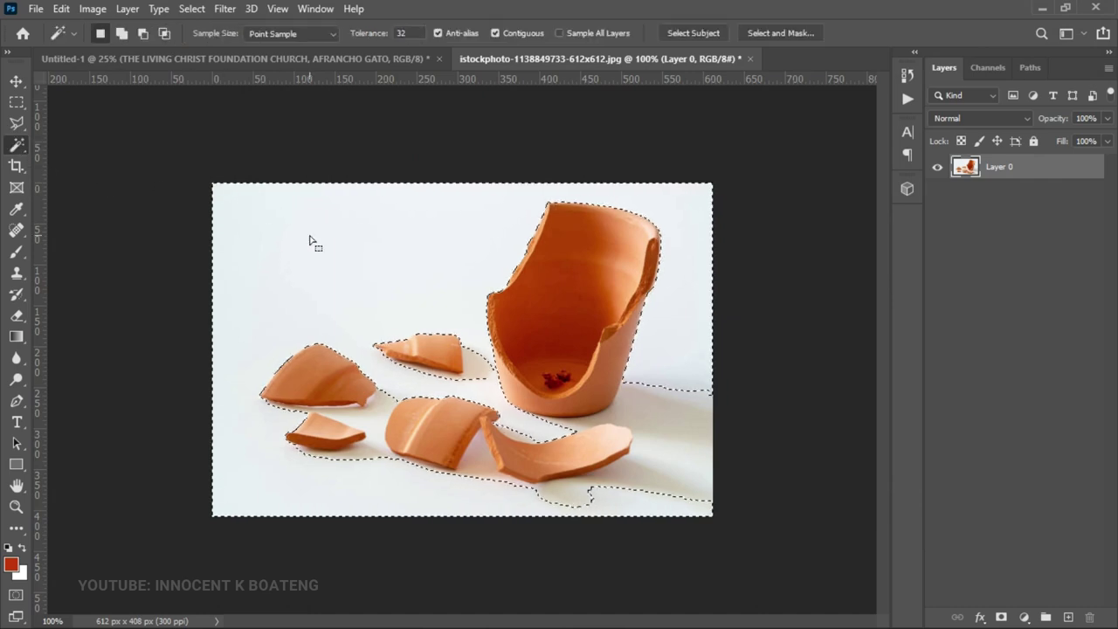
{"action": "key", "text": "Delete"}
Step: Delete the leftover shadow patches around the small pot shards with the Magic Wand
{"action": "left_click", "coordinate": [375, 407]}
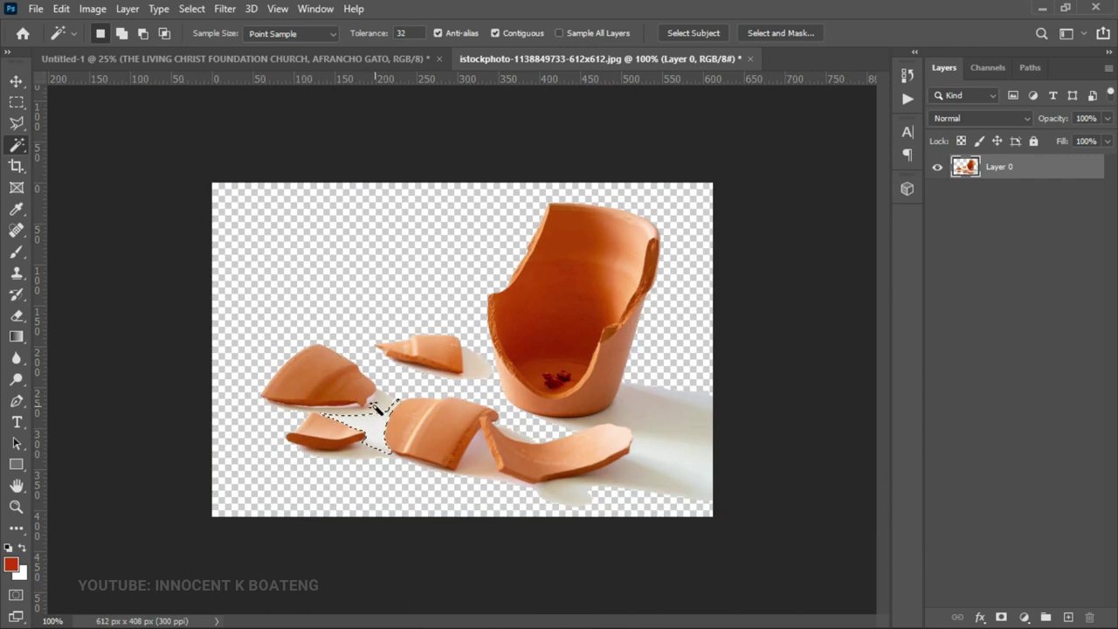
{"action": "key", "text": "Delete"}
{"action": "left_click", "coordinate": [354, 459]}
{"action": "key", "text": "Delete"}
{"action": "scroll", "coordinate": [367, 476], "scroll_direction": "up", "scroll_amount": 5}
{"action": "scroll", "coordinate": [437, 462], "scroll_direction": "down", "scroll_amount": 2}
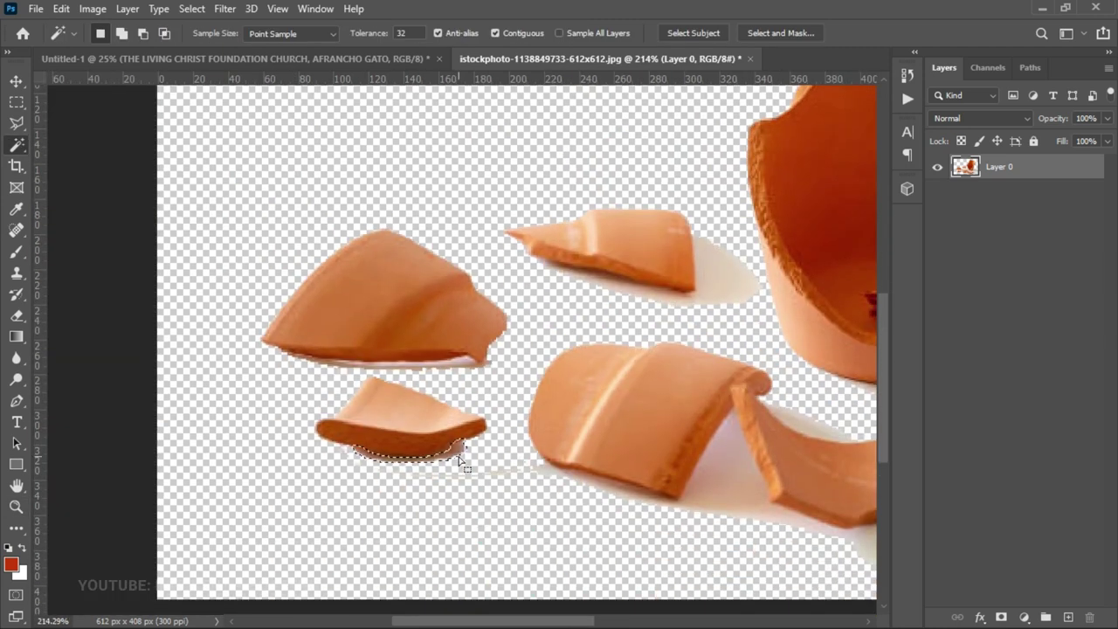
Step: Outline the smallest, lower-left shard with the Polygonal Lasso and copy it to its own layer
{"action": "left_click", "coordinate": [14, 125]}
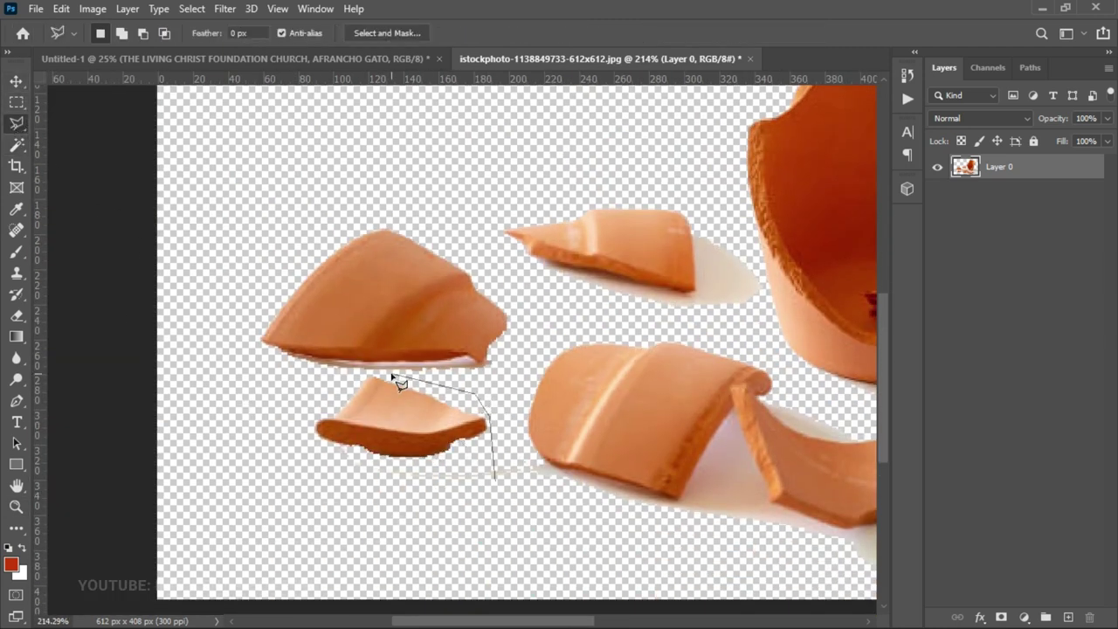
{"action": "left_click", "coordinate": [292, 411]}
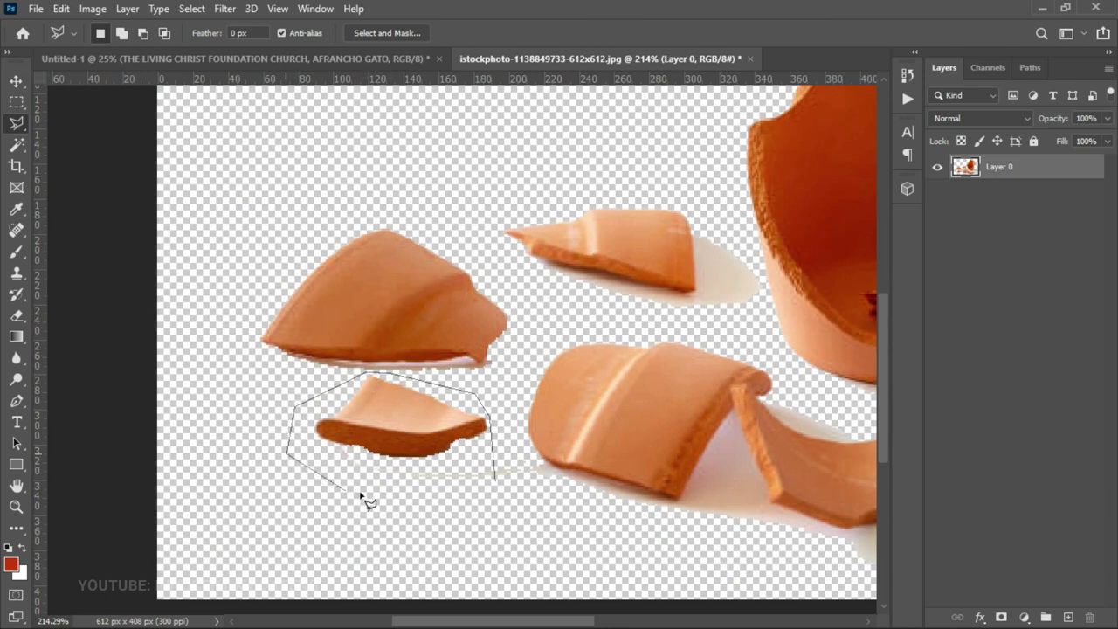
{"action": "left_click", "coordinate": [495, 482]}
{"action": "key", "text": "ctrl+j"}
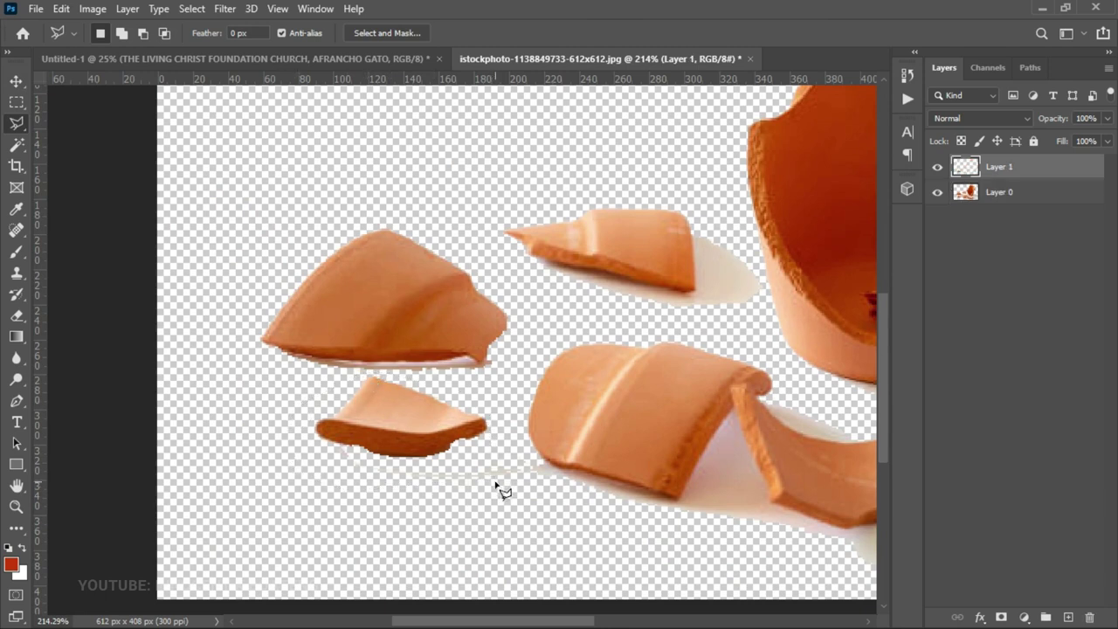
Step: Move the cut-out shard into the flyer document and place it just beside the end of the POT OF YOUR DESTINY text
{"action": "key", "text": "v"}
{"action": "left_click_drag", "start_coordinate": [421, 432], "coordinate": [264, 60]}
{"action": "left_click_drag", "start_coordinate": [428, 397], "coordinate": [430, 400]}
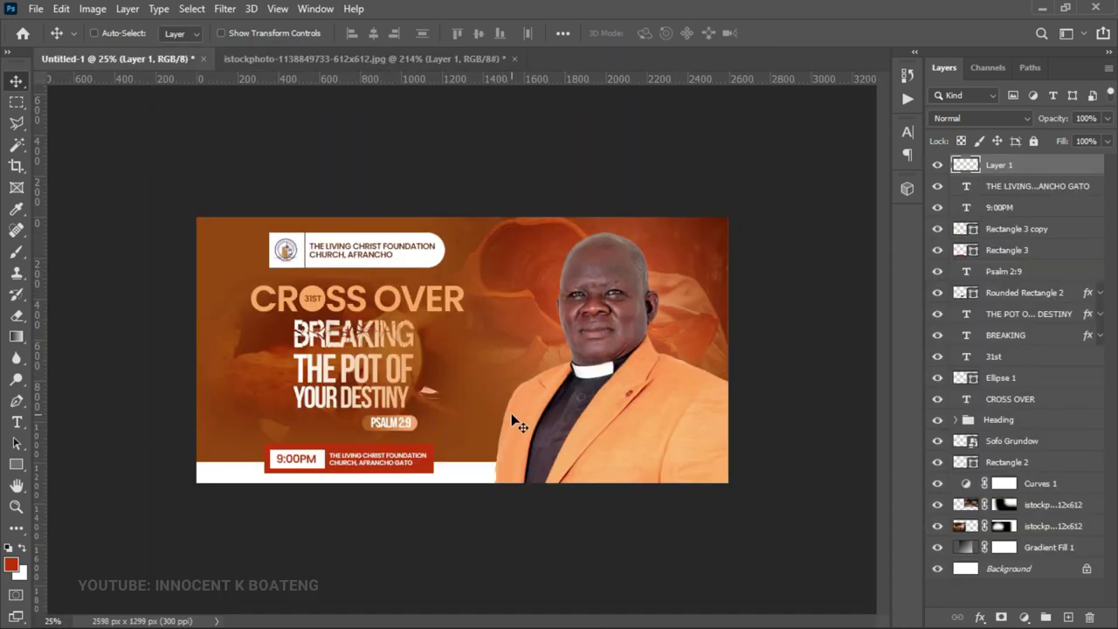
{"action": "key", "text": "ctrl+plus"}
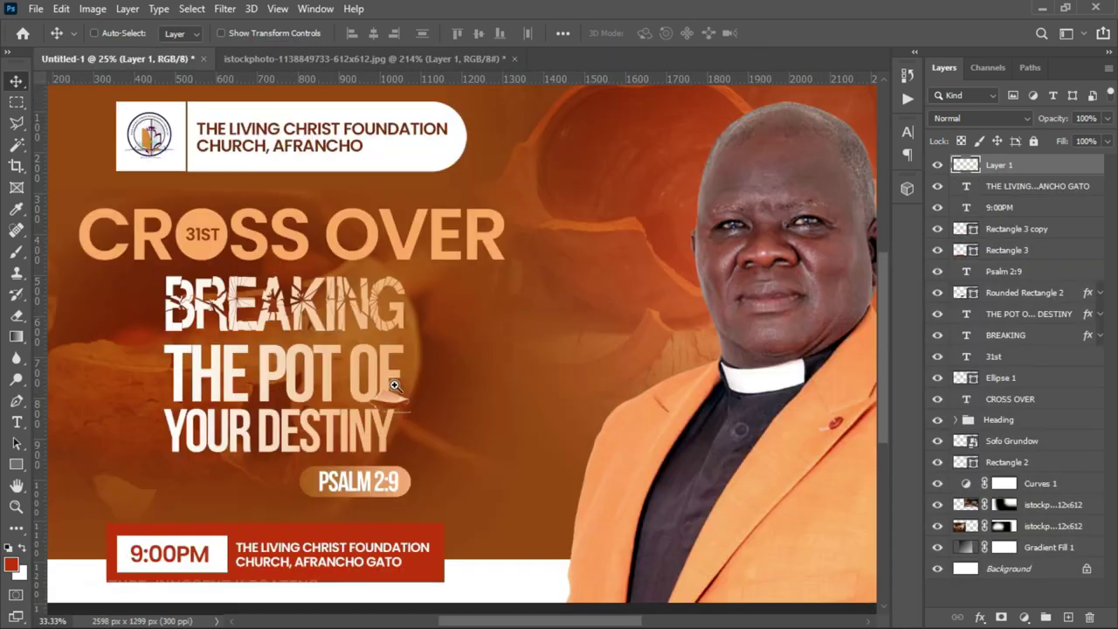
{"action": "key", "text": "z"}
{"action": "left_click", "coordinate": [420, 413]}
{"action": "key", "text": "v"}
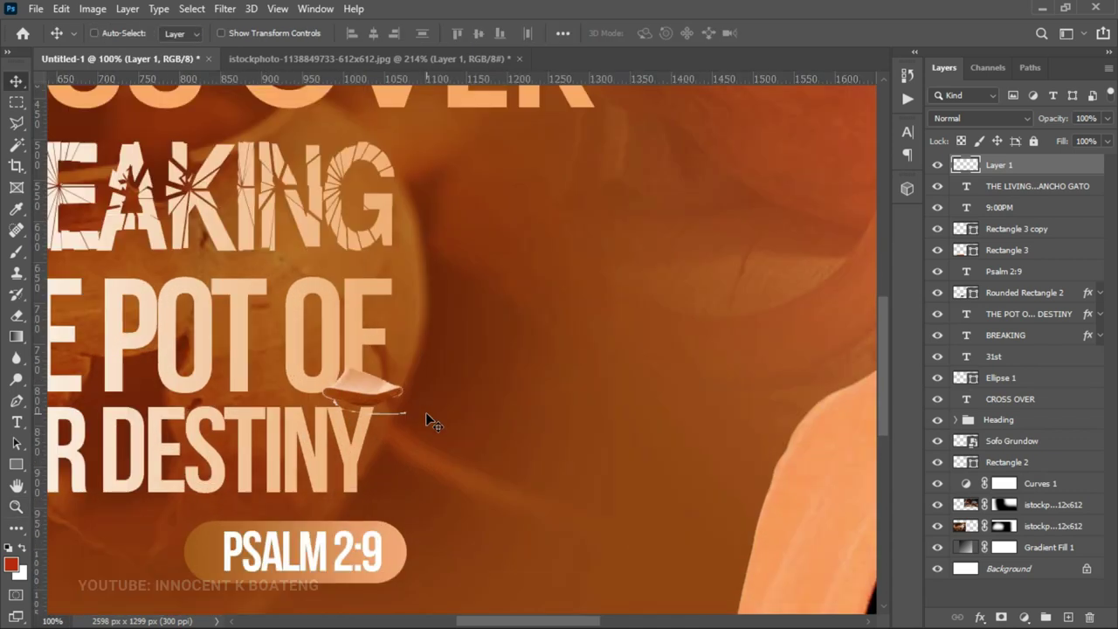
{"action": "mouse_move", "coordinate": [416, 419]}
{"action": "left_mouse_down"}
{"action": "mouse_move", "coordinate": [486, 427]}
{"action": "mouse_move", "coordinate": [528, 469]}
{"action": "mouse_move", "coordinate": [506, 450]}
{"action": "mouse_move", "coordinate": [455, 456]}
{"action": "mouse_move", "coordinate": [422, 444]}
{"action": "mouse_move", "coordinate": [424, 465]}
{"action": "mouse_move", "coordinate": [486, 451]}
{"action": "mouse_move", "coordinate": [537, 471]}
{"action": "left_mouse_up"}
Step: Erase the stray line under the shard and scale the shard up to about 149.5%
{"action": "key", "text": "e"}
{"action": "left_click", "coordinate": [487, 439], "text": "alt"}
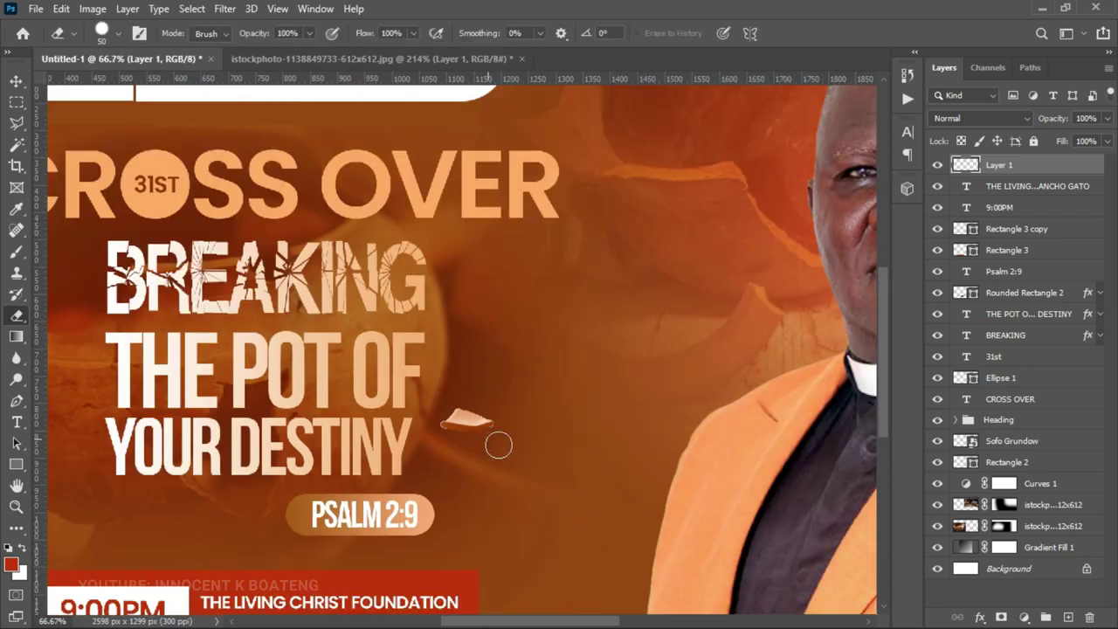
{"action": "key", "text": "ctrl+t"}
{"action": "left_click_drag", "start_coordinate": [494, 408], "coordinate": [500, 442]}
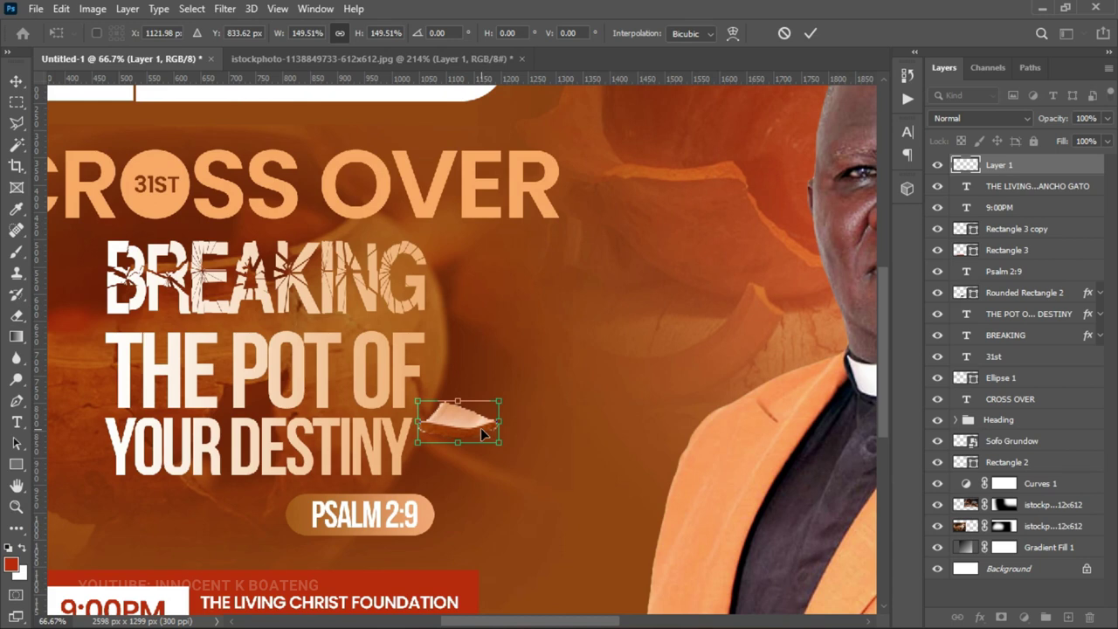
{"action": "key", "text": "Return"}
Step: Duplicate the shard layer and place the copy in front of the word BREAKING
{"action": "key", "text": "z"}
{"action": "left_click", "coordinate": [583, 401], "text": "alt"}
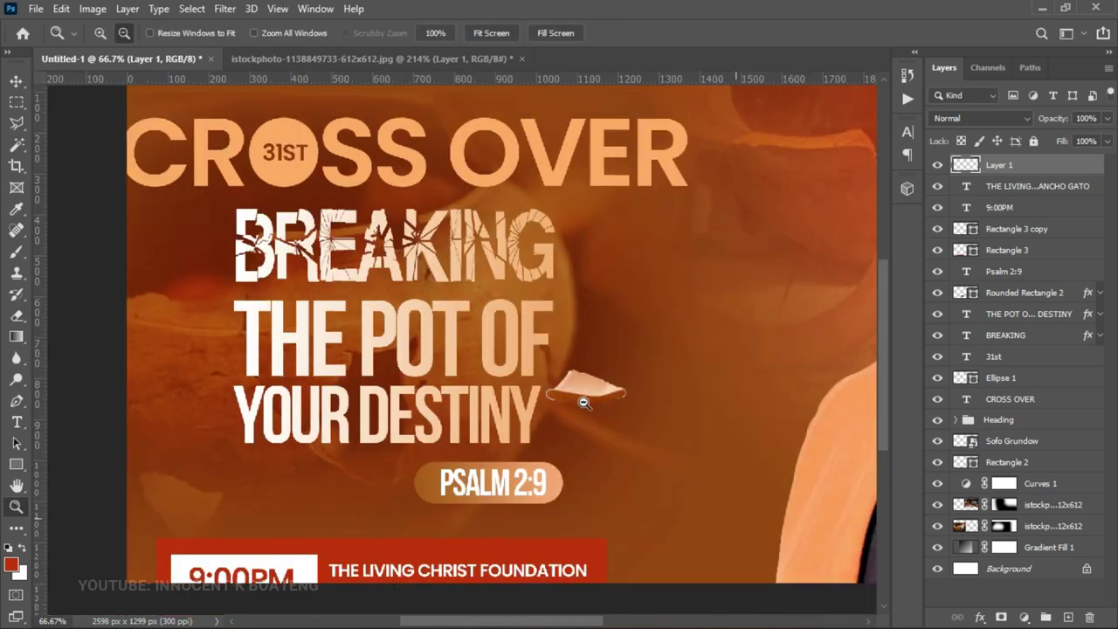
{"action": "left_click", "coordinate": [584, 402], "text": "alt"}
{"action": "key", "text": "ctrl+j"}
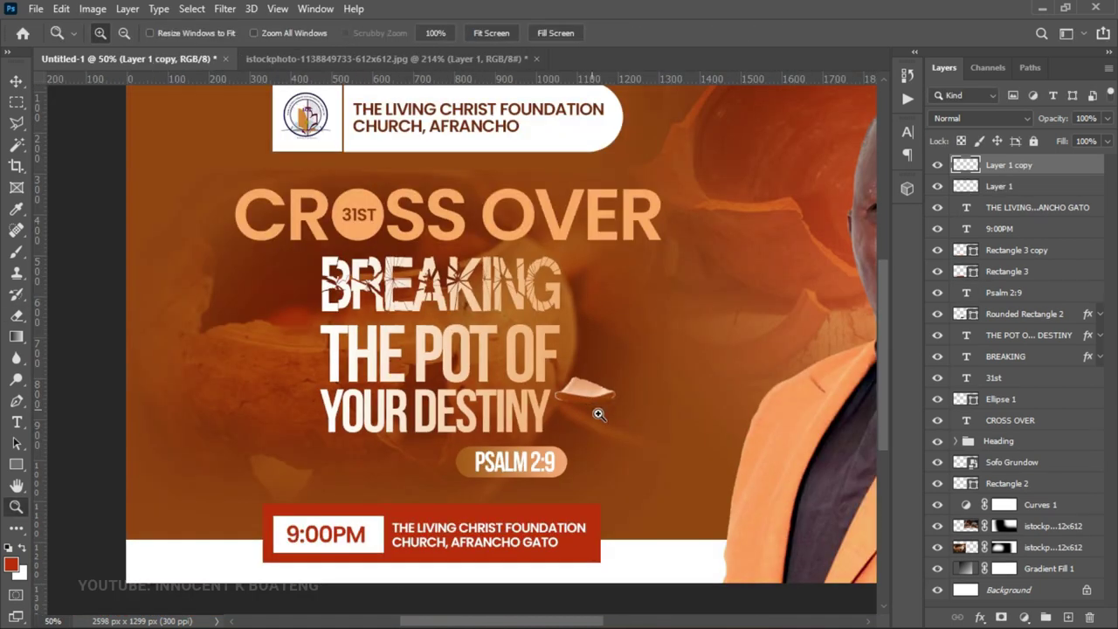
{"action": "key", "text": "v"}
{"action": "left_click_drag", "start_coordinate": [618, 398], "coordinate": [322, 323]}
Step: Duplicate the shard again, place it in front of YOUR DESTINY and transform it to a smaller size
{"action": "key", "text": "ctrl+j"}
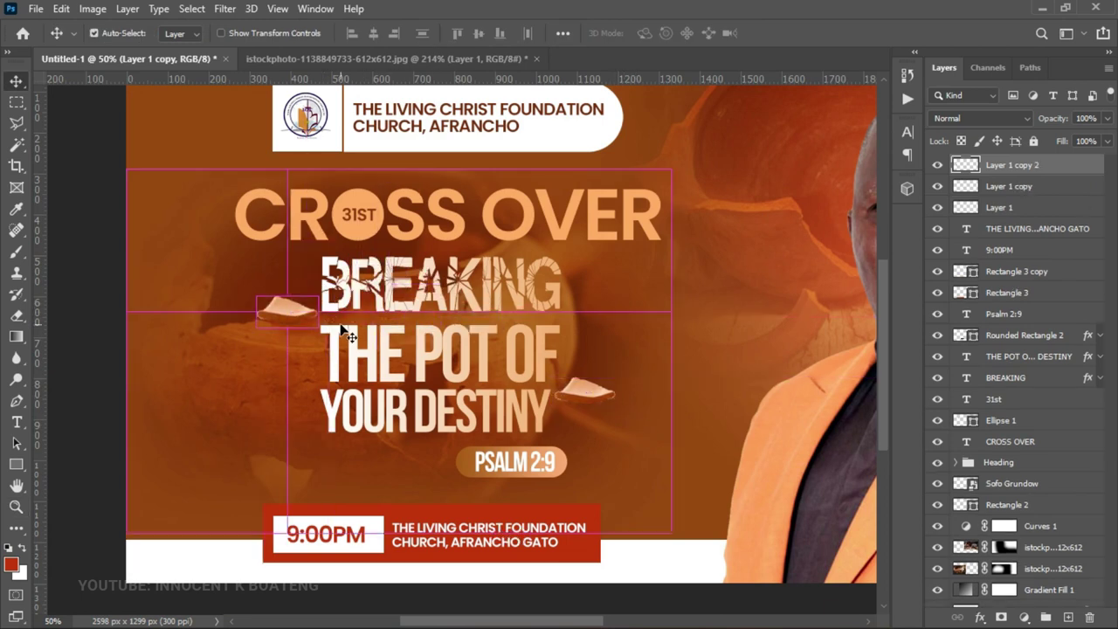
{"action": "left_click_drag", "start_coordinate": [353, 426], "coordinate": [340, 446]}
{"action": "key", "text": "ctrl+t"}
{"action": "key", "text": "Return"}
{"action": "key", "text": "ctrl+minus"}
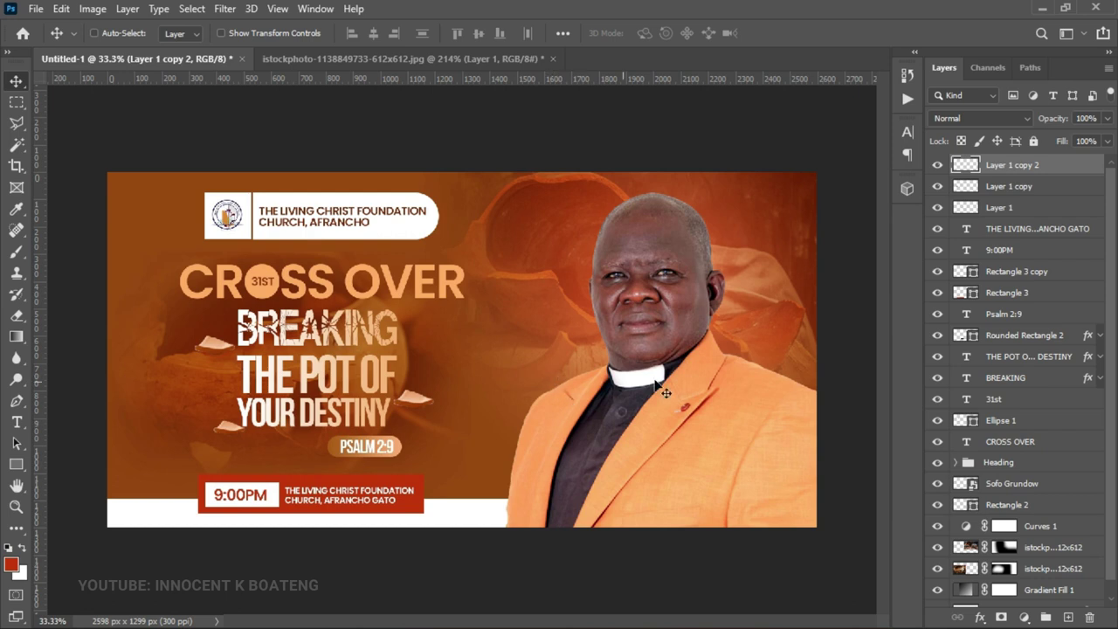
Step: Place the lens-flare-0000611 image as an embedded layer directly above the THE POT OF YOUR DESTINY text layer
{"action": "scroll", "coordinate": [1044, 437], "scroll_direction": "down", "scroll_amount": 1}
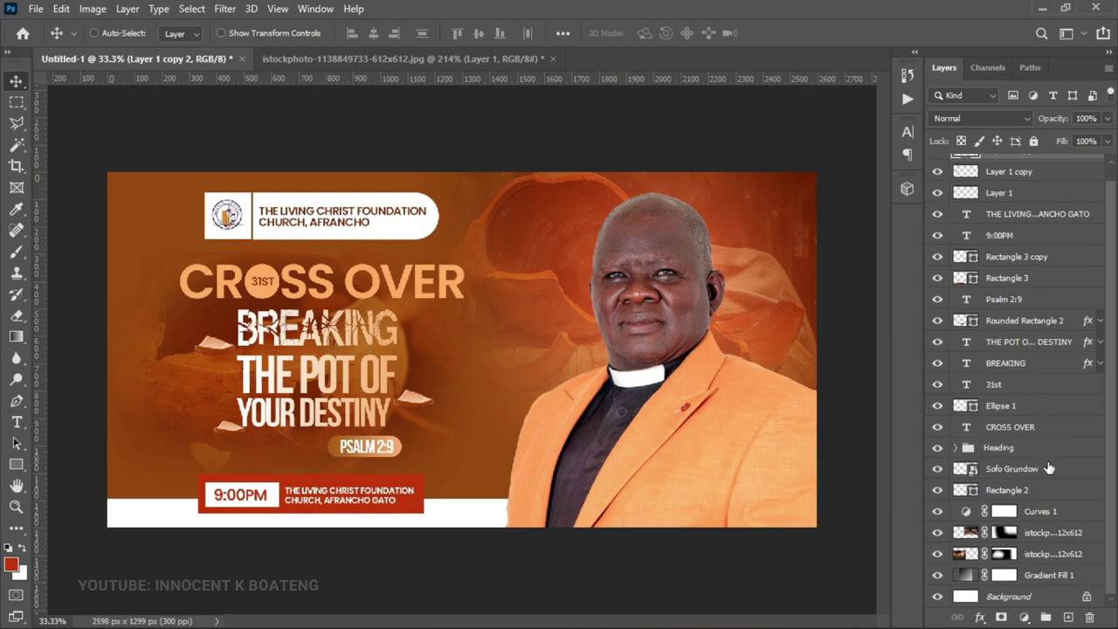
{"action": "scroll", "coordinate": [1048, 469], "scroll_direction": "up", "scroll_amount": 1}
{"action": "right_click", "coordinate": [269, 354]}
{"action": "left_click", "coordinate": [240, 322]}
{"action": "right_click", "coordinate": [240, 321]}
{"action": "left_click", "coordinate": [264, 325]}
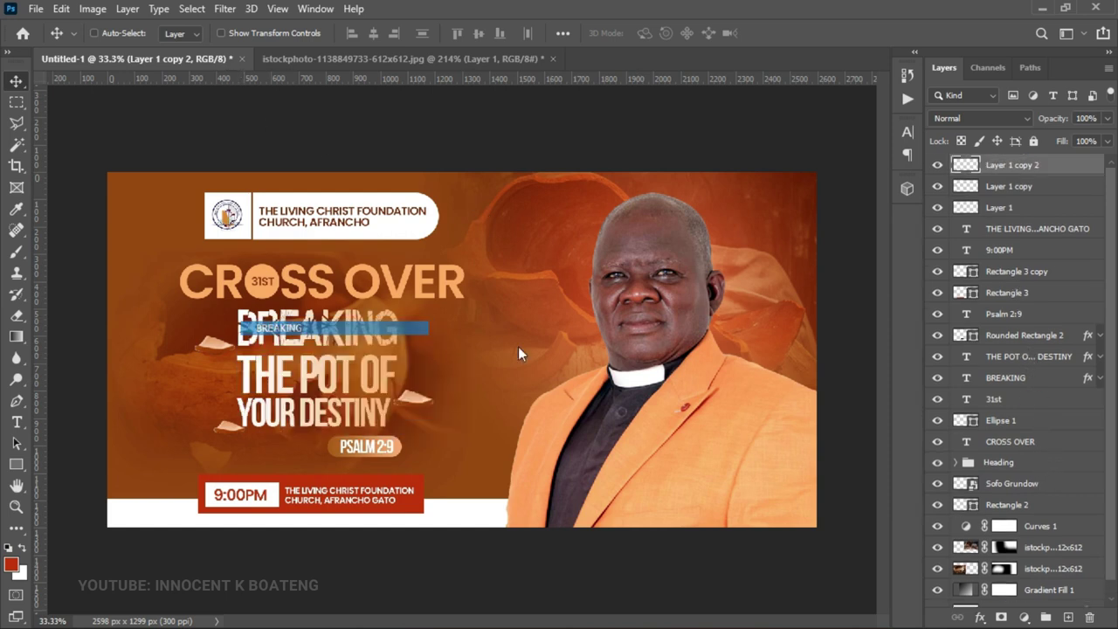
{"action": "left_click", "coordinate": [1037, 359]}
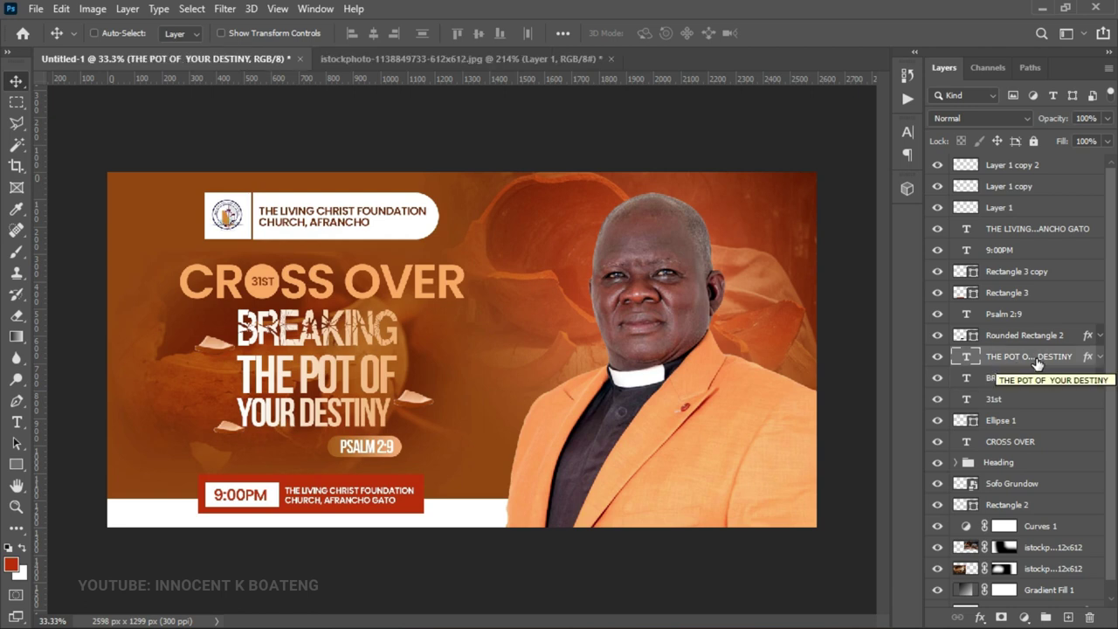
{"action": "left_click", "coordinate": [34, 9]}
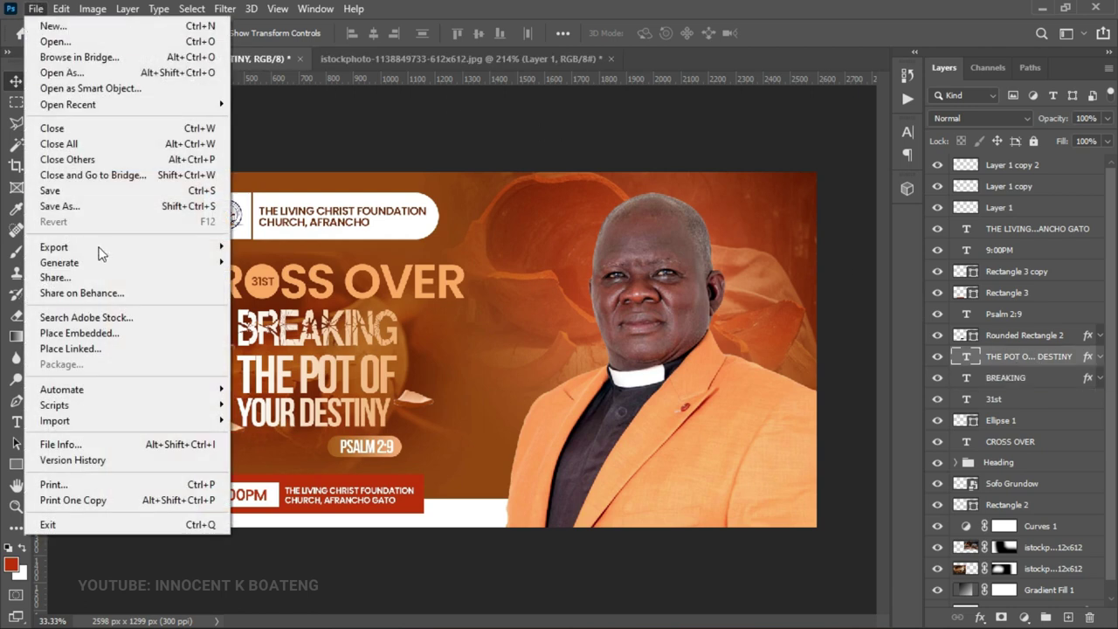
{"action": "key", "text": "Escape"}
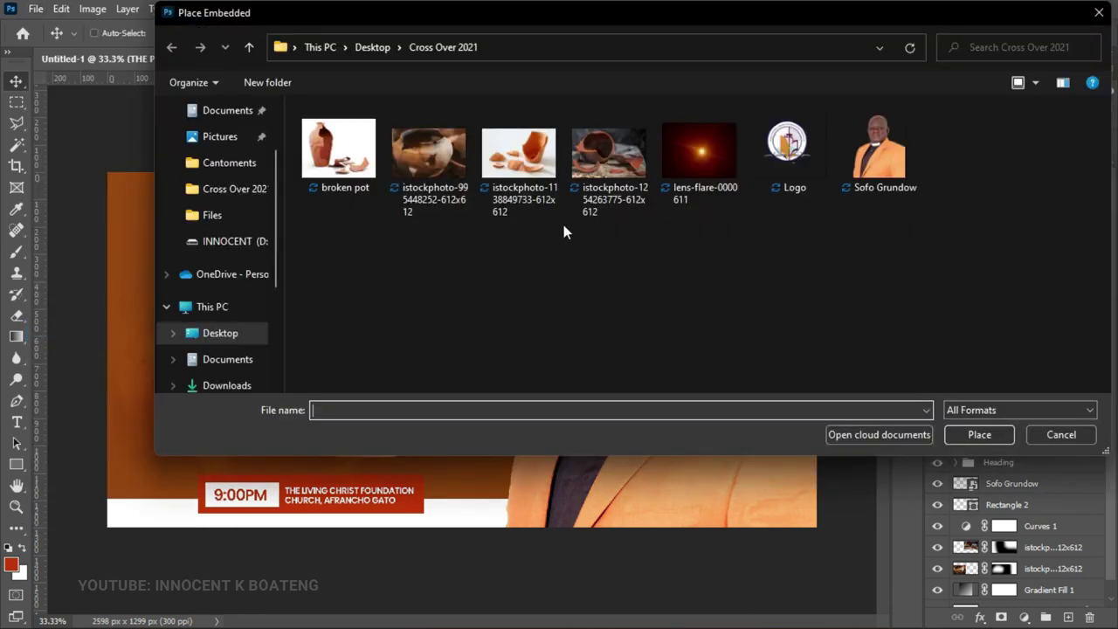
{"action": "double_click", "coordinate": [709, 166]}
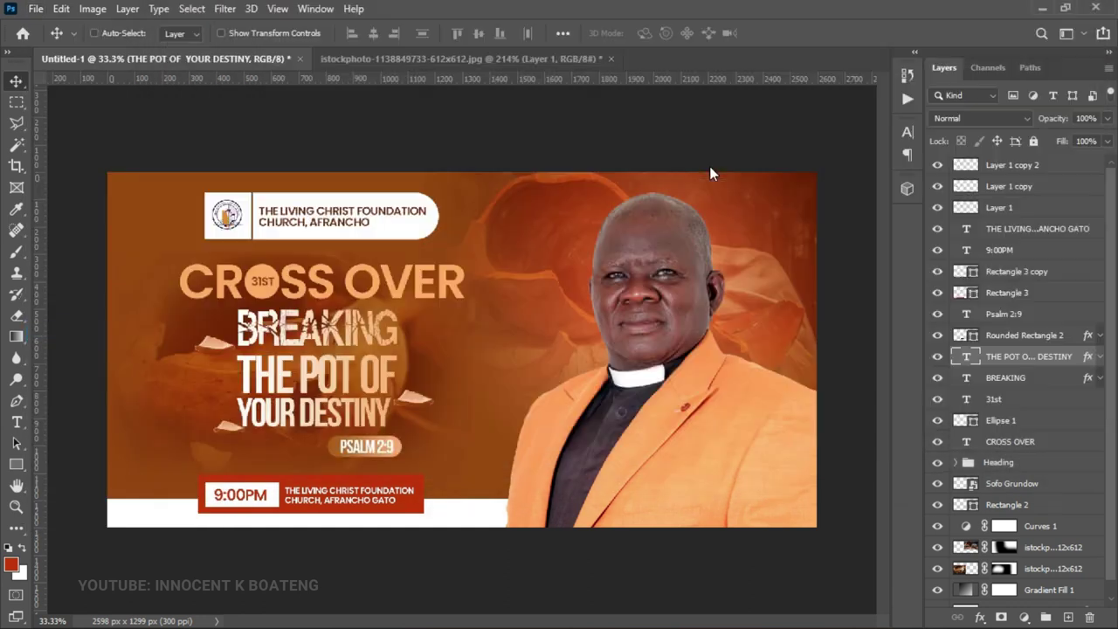
Step: Move the lens flare over the theme text, enlarge it to cover the text side of the flyer and commit the placement
{"action": "left_click_drag", "start_coordinate": [568, 324], "coordinate": [332, 310]}
{"action": "left_click_drag", "start_coordinate": [412, 188], "coordinate": [490, 137]}
{"action": "key", "text": "Return"}
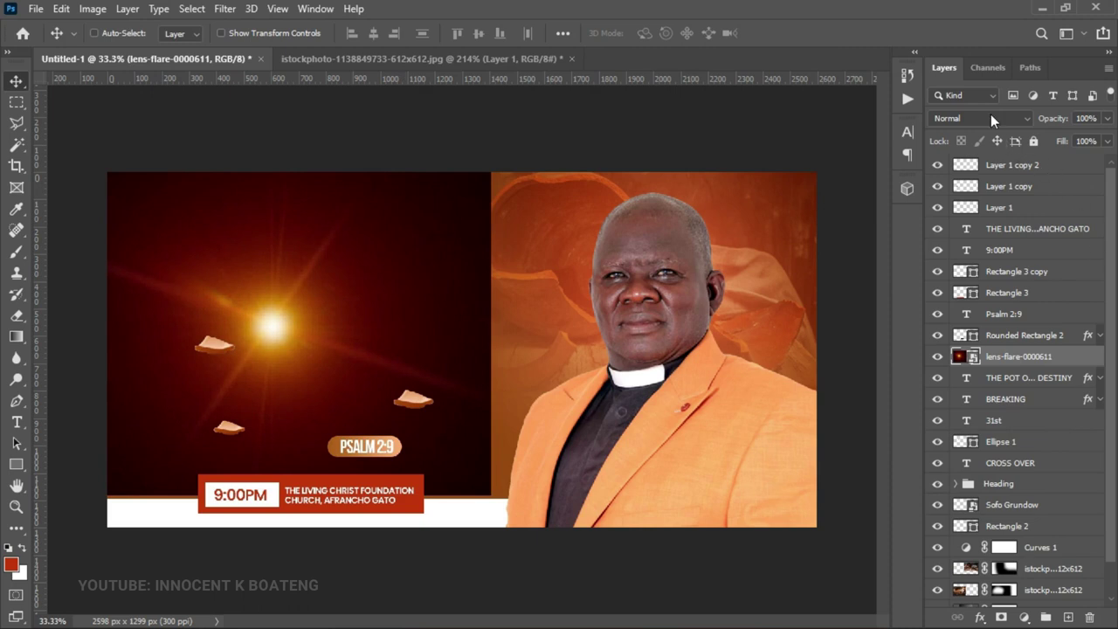
Step: Set the lens flare's blend mode to Screen and shift its glow to the start of the theme text
{"action": "left_click", "coordinate": [991, 117]}
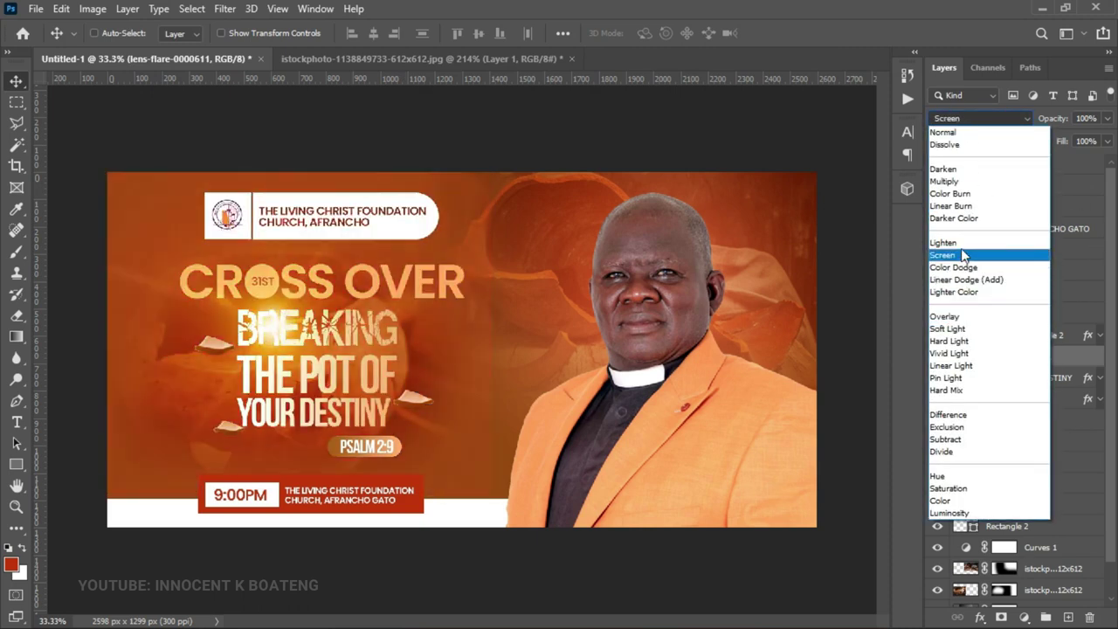
{"action": "left_click", "coordinate": [946, 255]}
{"action": "left_click_drag", "start_coordinate": [582, 309], "coordinate": [537, 304]}
Step: Rasterize the lens flare layer and apply a Gaussian Blur with a radius of 26.3 pixels
{"action": "right_click", "coordinate": [1057, 358]}
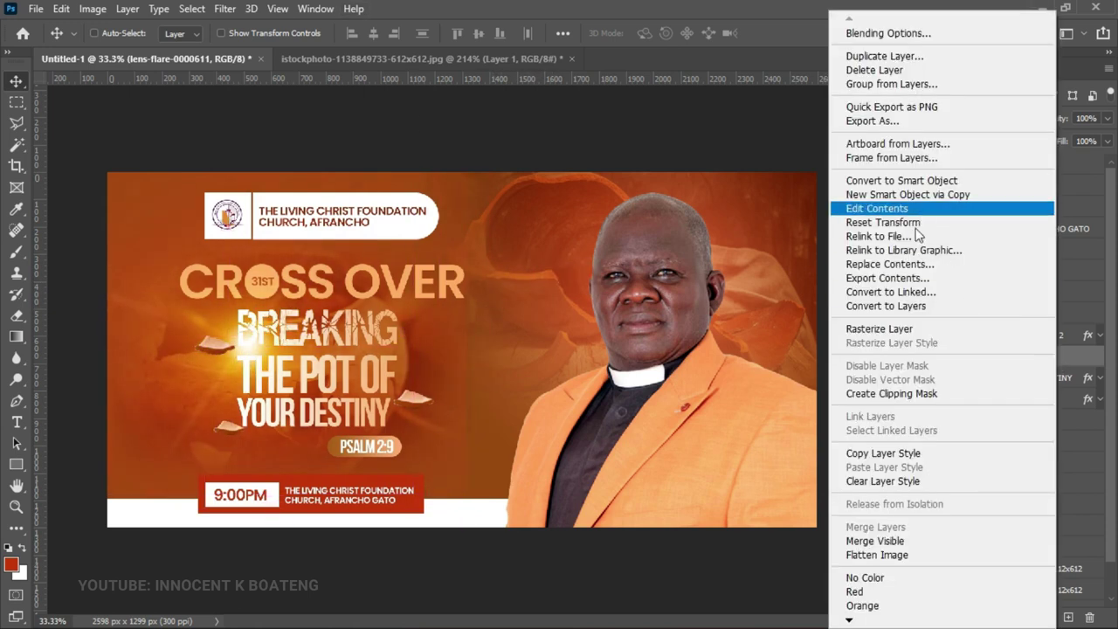
{"action": "left_click", "coordinate": [898, 328]}
{"action": "left_click", "coordinate": [226, 9]}
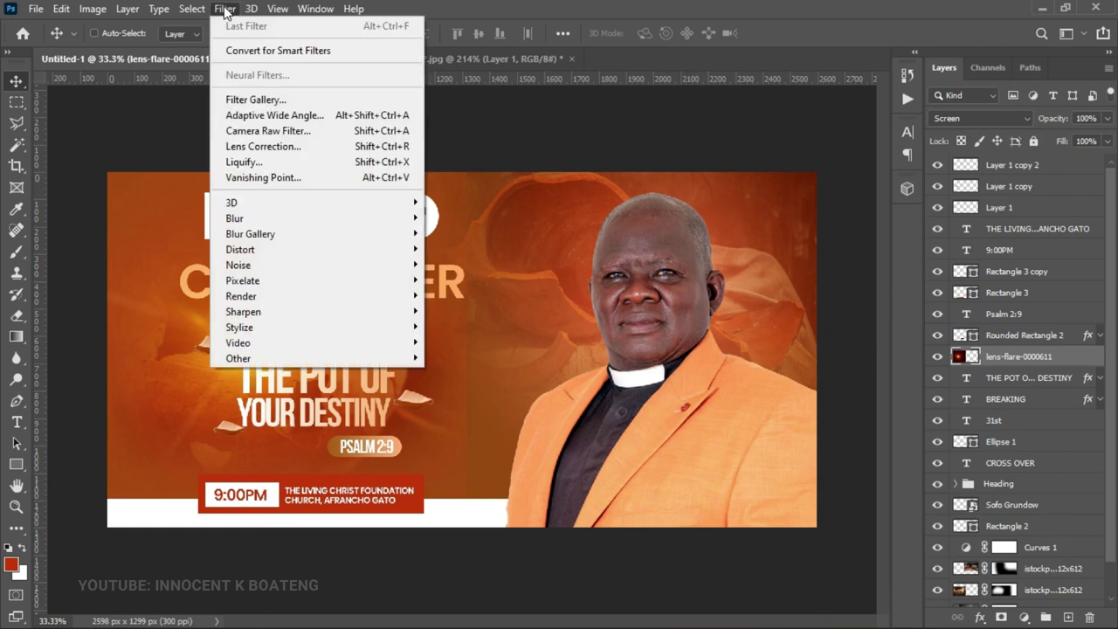
{"action": "mouse_move", "coordinate": [345, 221]}
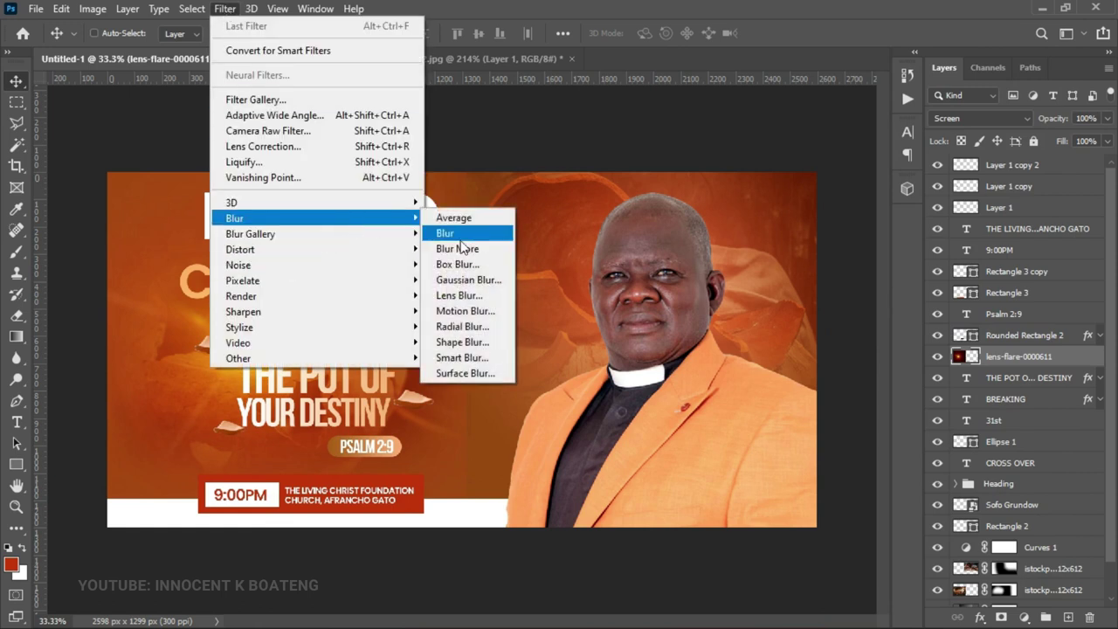
{"action": "left_click", "coordinate": [469, 280]}
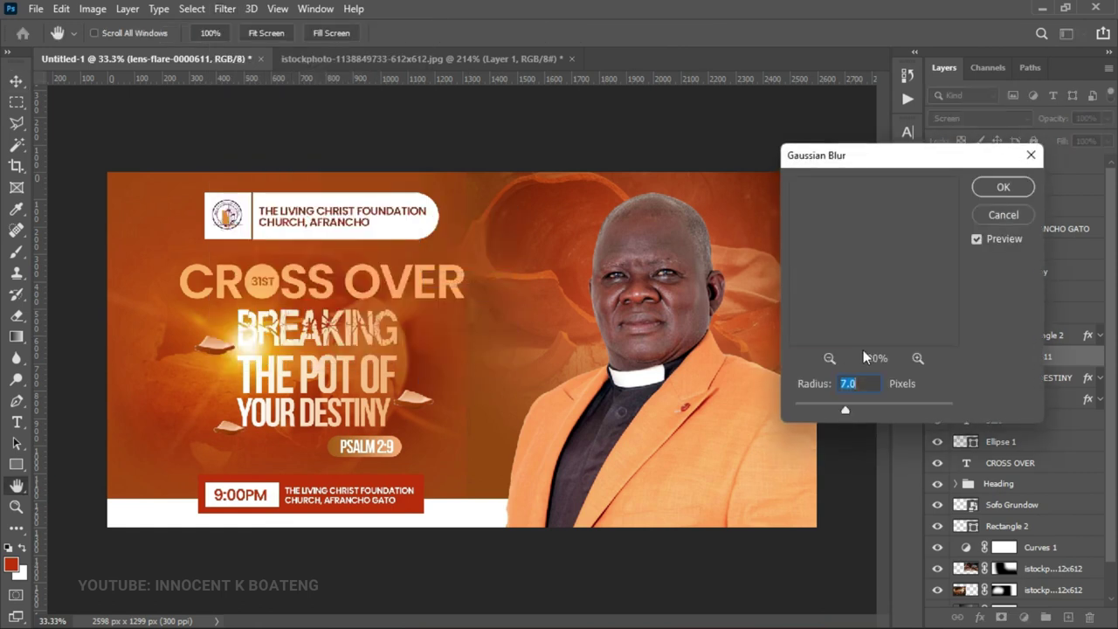
{"action": "left_click_drag", "start_coordinate": [857, 405], "coordinate": [868, 405]}
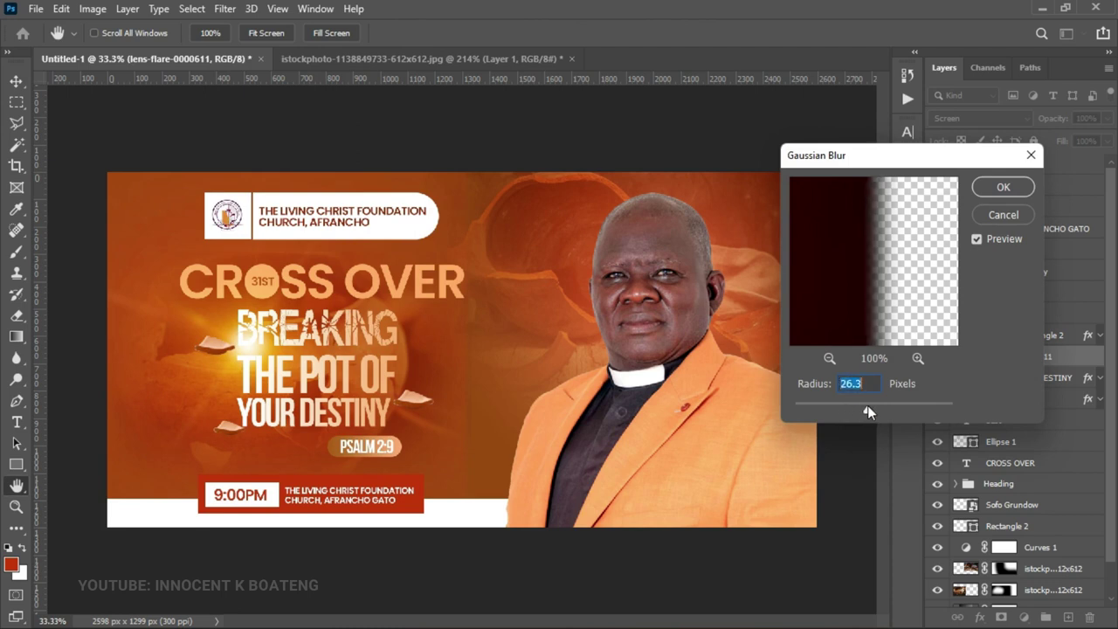
{"action": "left_click", "coordinate": [1003, 188]}
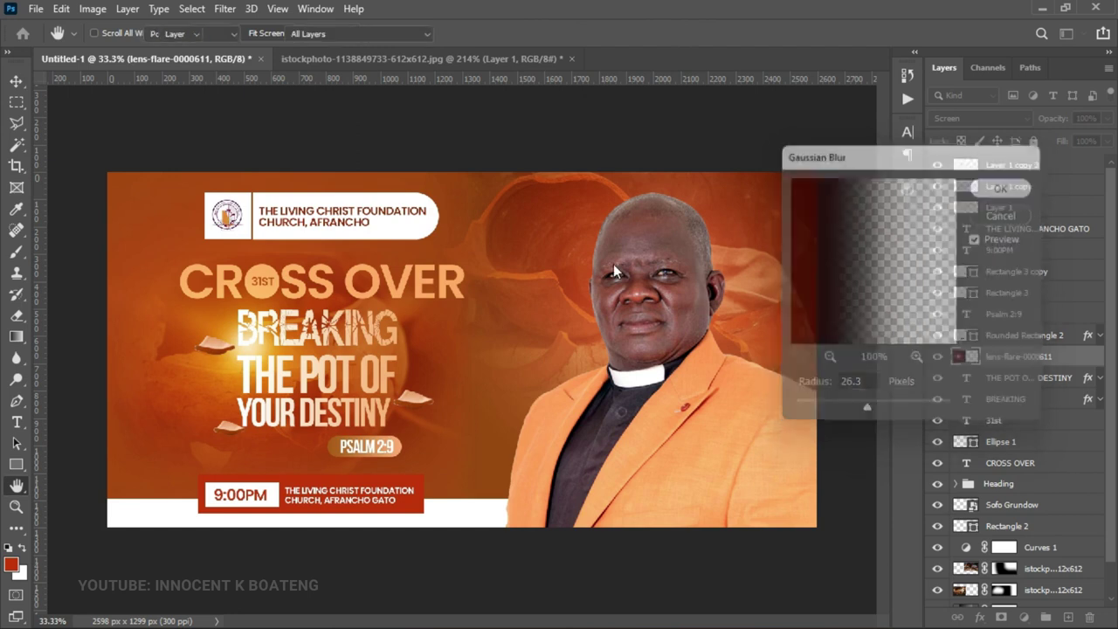
Step: Scale the blurred lens flare layer to about 169% and position its glow behind the start of the theme text
{"action": "key", "text": "v"}
{"action": "key", "text": "ctrl+t"}
{"action": "key", "text": "ctrl+minus"}
{"action": "key", "text": "ctrl+minus"}
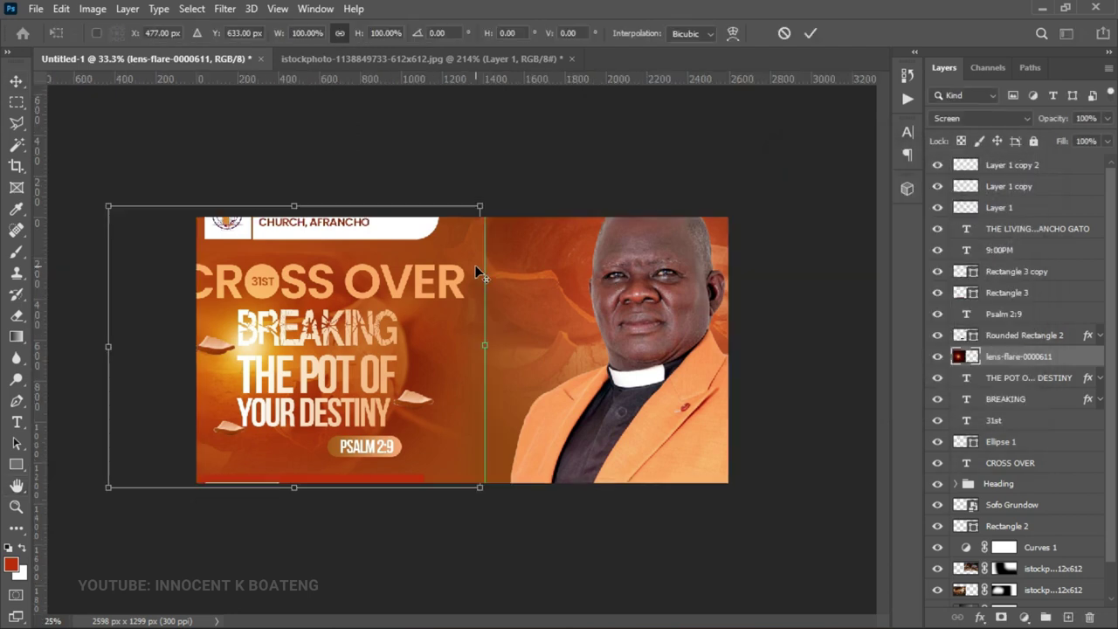
{"action": "left_click_drag", "start_coordinate": [478, 251], "coordinate": [602, 167]}
{"action": "left_click_drag", "start_coordinate": [508, 365], "coordinate": [442, 415]}
{"action": "left_click_drag", "start_coordinate": [535, 498], "coordinate": [584, 535]}
{"action": "left_click_drag", "start_coordinate": [518, 438], "coordinate": [473, 399]}
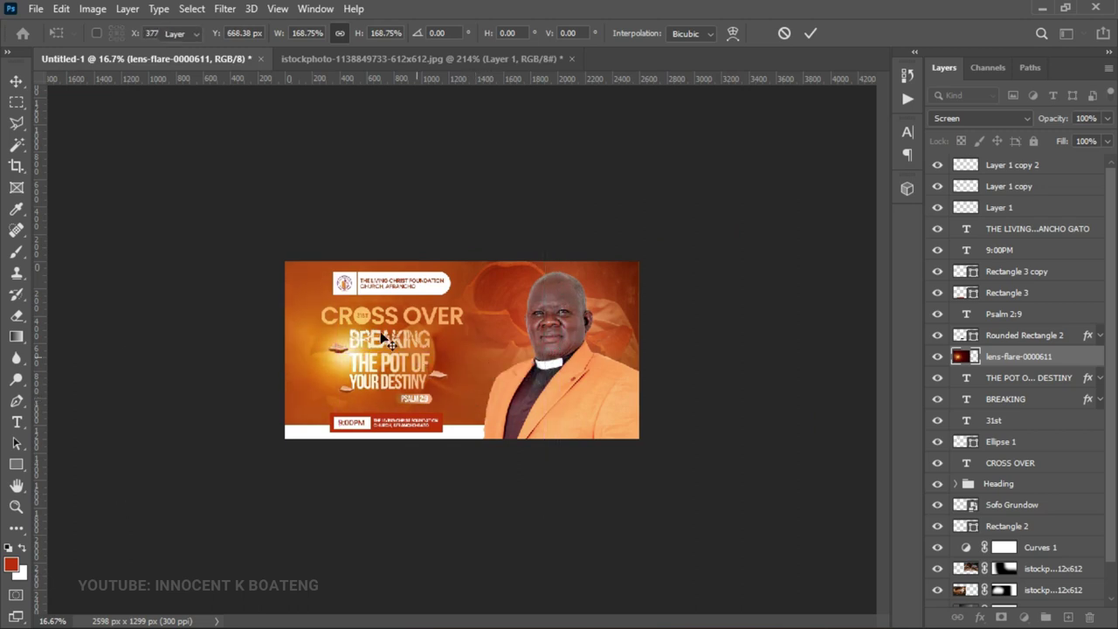
{"action": "key", "text": "Return"}
{"action": "key", "text": "ctrl+plus"}
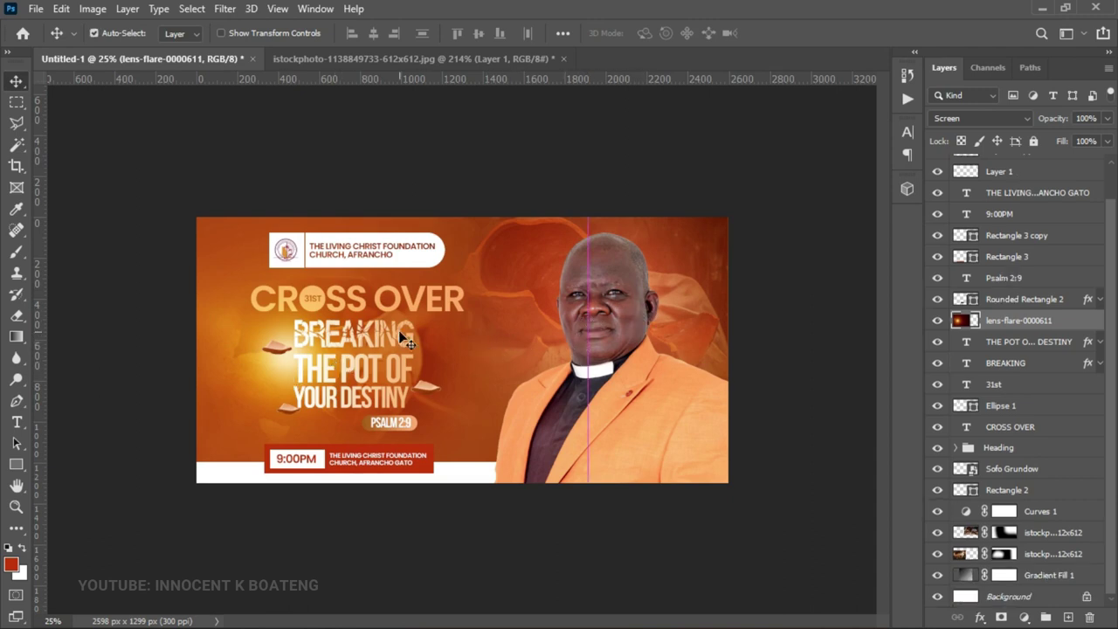
Step: Duplicate the lens flare layer, shift the copy over the pastor's head and place it directly beneath the portrait layer
{"action": "key", "text": "ctrl+j"}
{"action": "left_click_drag", "start_coordinate": [346, 368], "coordinate": [621, 285]}
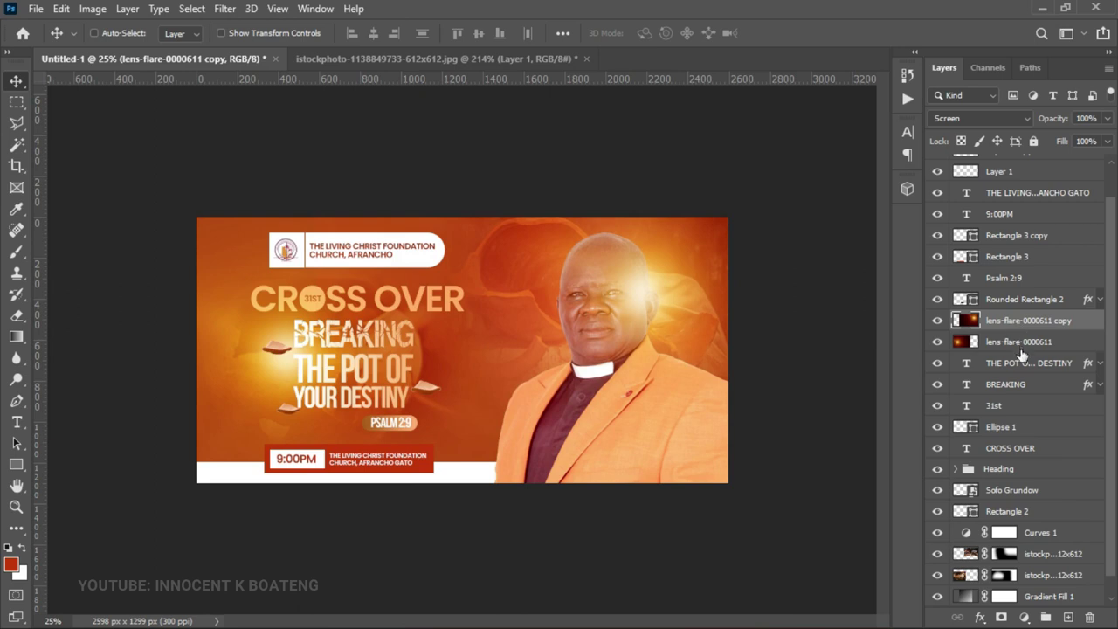
{"action": "left_click_drag", "start_coordinate": [1009, 322], "coordinate": [1001, 504]}
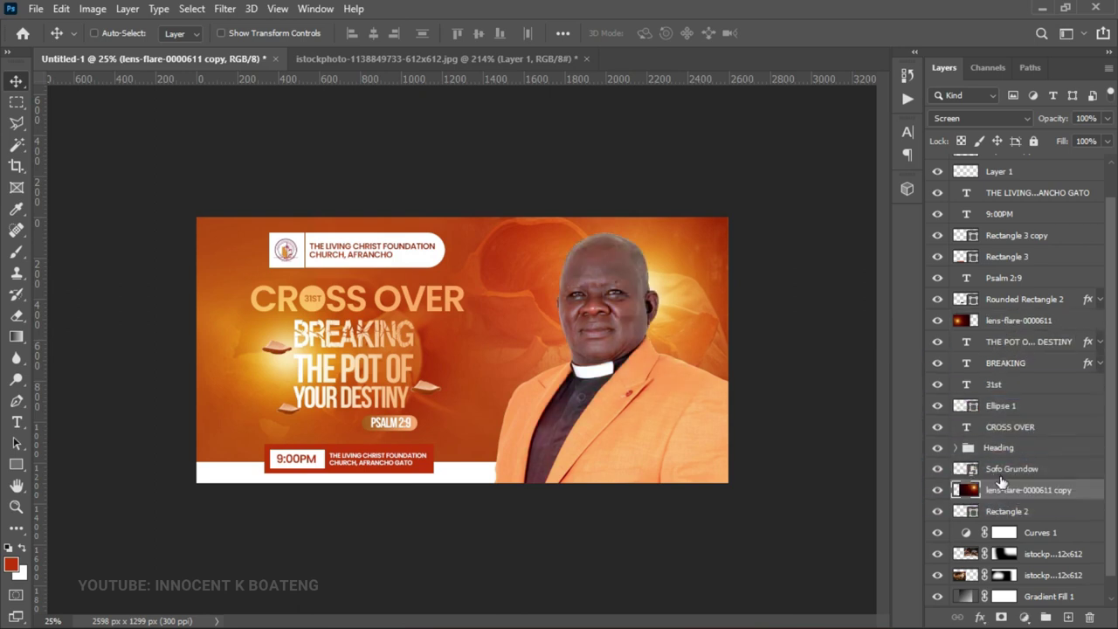
Step: Scale the lens flare copy to about 209% and position its glow behind the pastor's head at the flyer's upper corner
{"action": "key", "text": "ctrl+t"}
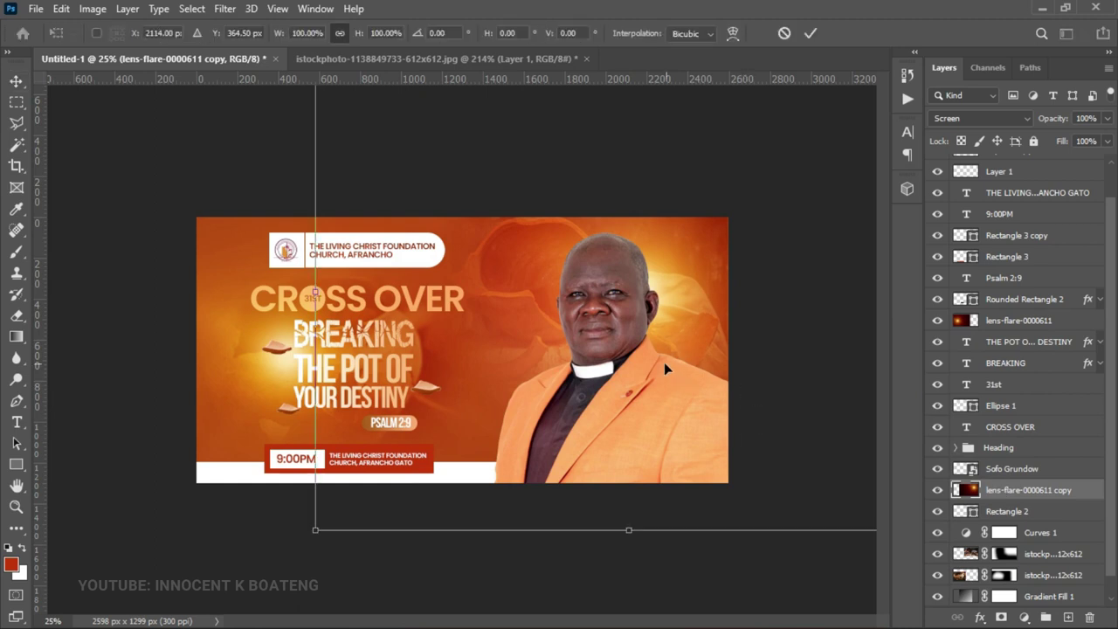
{"action": "key", "text": "ctrl+minus"}
{"action": "key", "text": "ctrl+minus"}
{"action": "left_click_drag", "start_coordinate": [386, 438], "coordinate": [159, 614]}
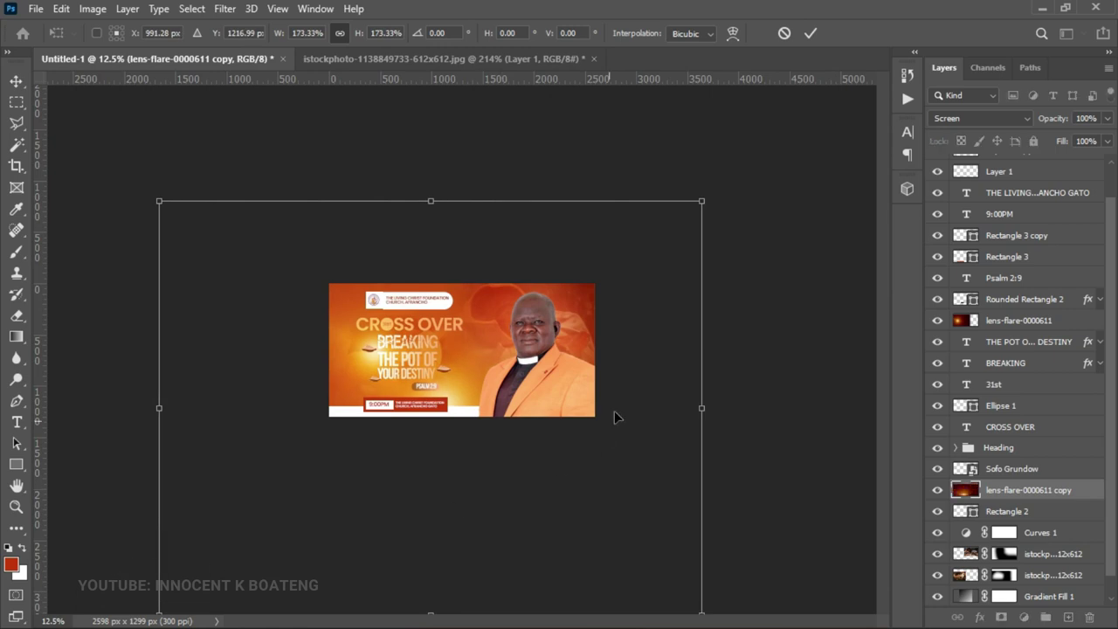
{"action": "left_click_drag", "start_coordinate": [614, 417], "coordinate": [706, 317]}
{"action": "key", "text": "ctrl+minus"}
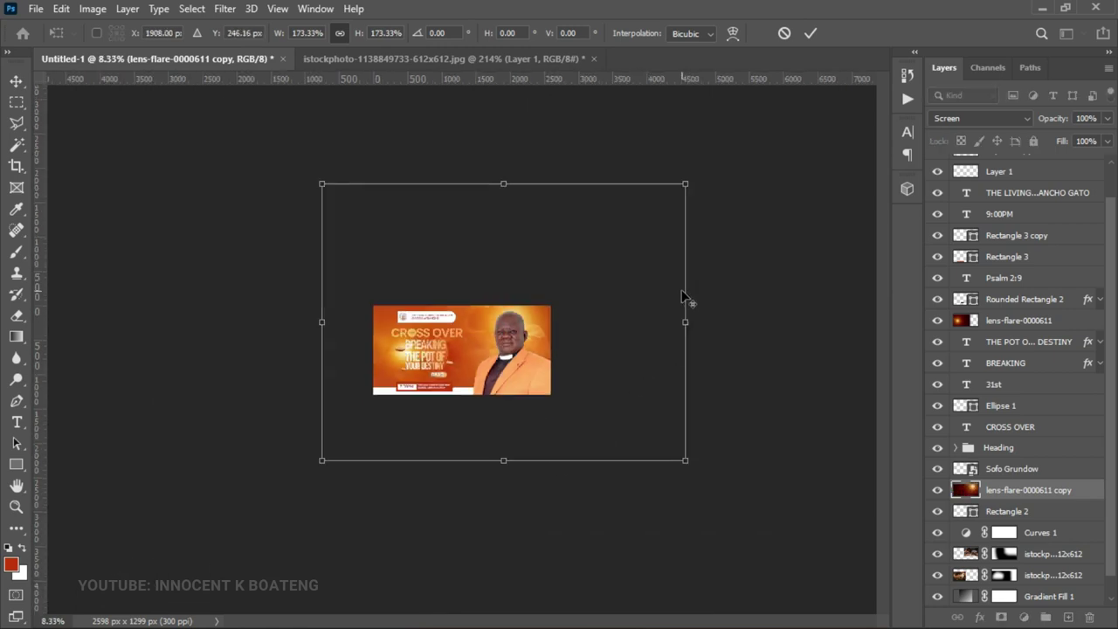
{"action": "left_click_drag", "start_coordinate": [686, 184], "coordinate": [760, 130]}
{"action": "left_click_drag", "start_coordinate": [623, 310], "coordinate": [627, 292]}
{"action": "key", "text": "Return"}
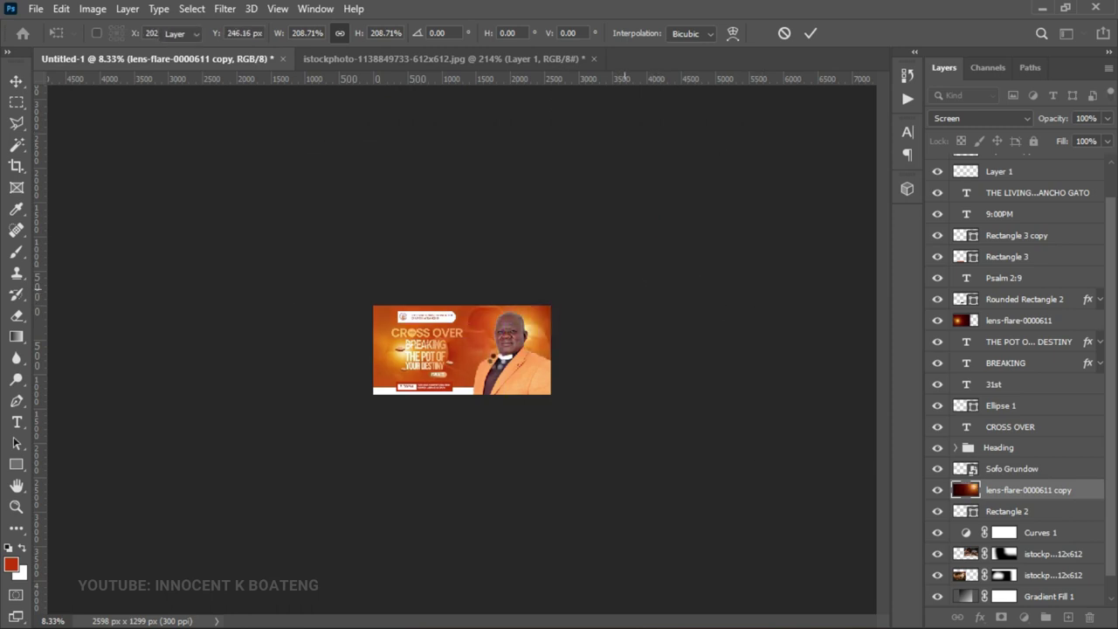
{"action": "left_click", "coordinate": [495, 359]}
{"action": "scroll", "coordinate": [1017, 463], "scroll_direction": "down", "scroll_amount": 1}
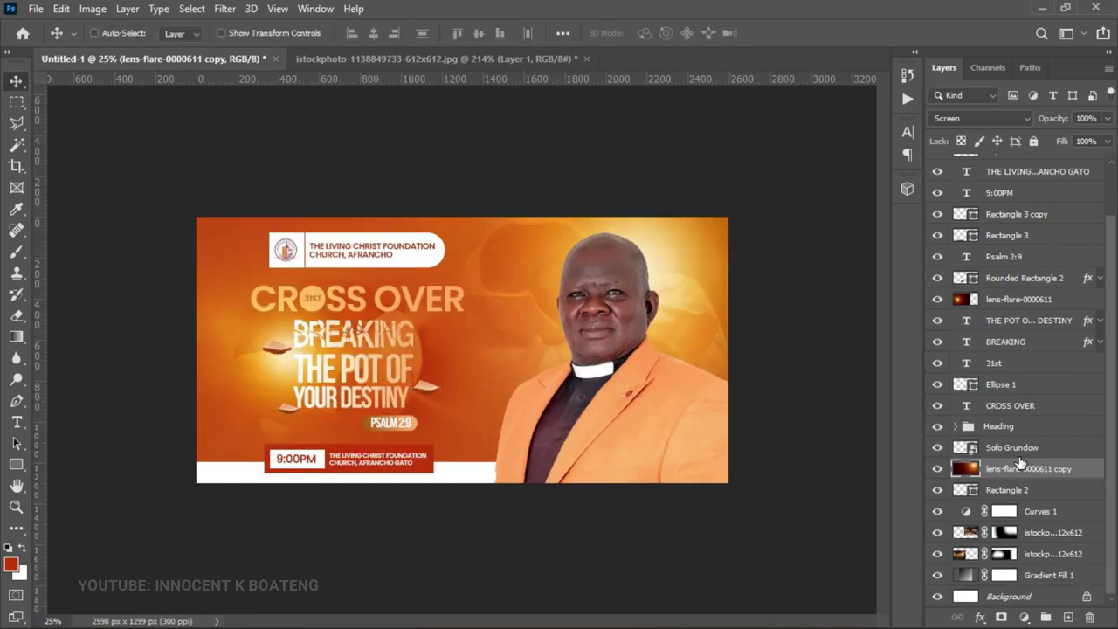
Step: Darken the background midtones by lowering the middle point of the Curves 1 adjustment's RGB curve
{"action": "double_click", "coordinate": [966, 513]}
{"action": "left_click_drag", "start_coordinate": [743, 324], "coordinate": [751, 338]}
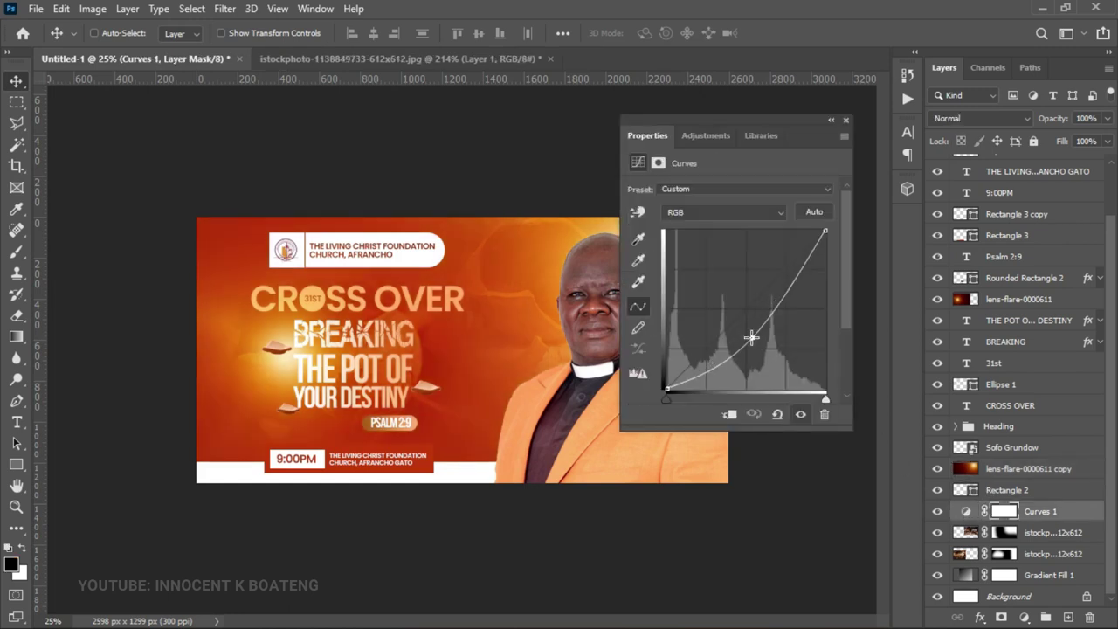
{"action": "left_click_drag", "start_coordinate": [751, 337], "coordinate": [753, 338]}
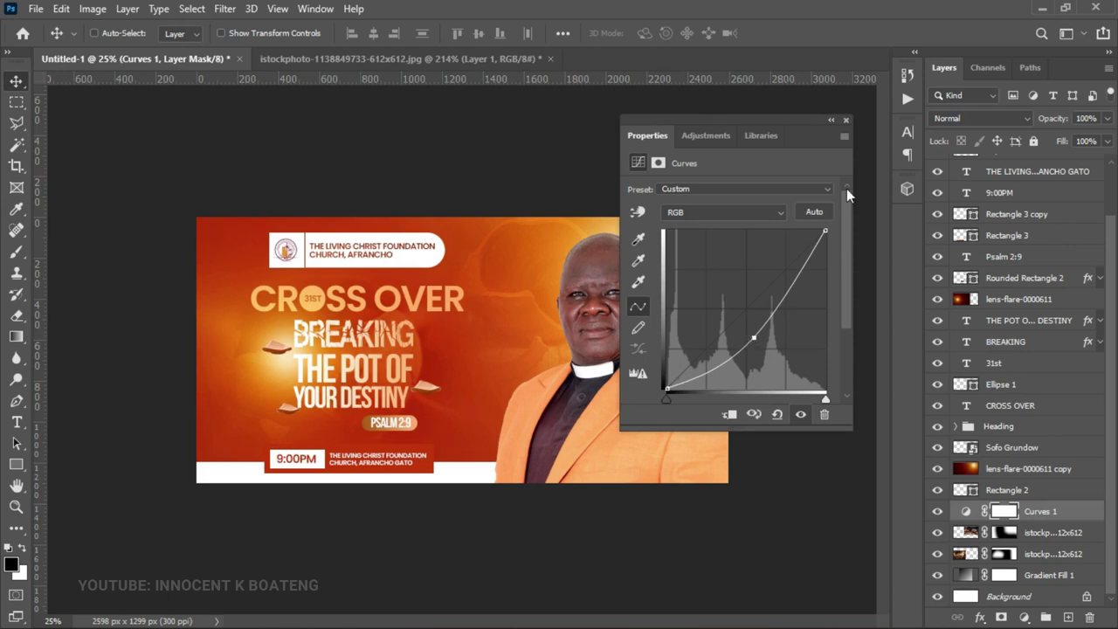
{"action": "left_click", "coordinate": [846, 120]}
{"action": "key", "text": "z"}
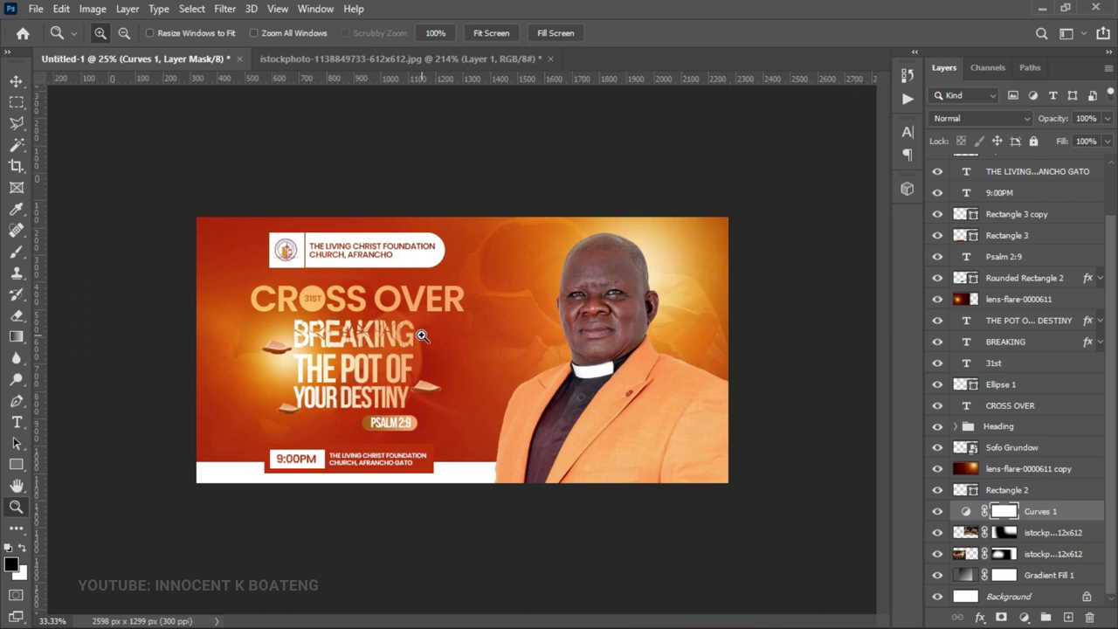
{"action": "left_click", "coordinate": [437, 346]}
{"action": "left_click", "coordinate": [481, 358], "text": "alt"}
{"action": "key", "text": "v"}
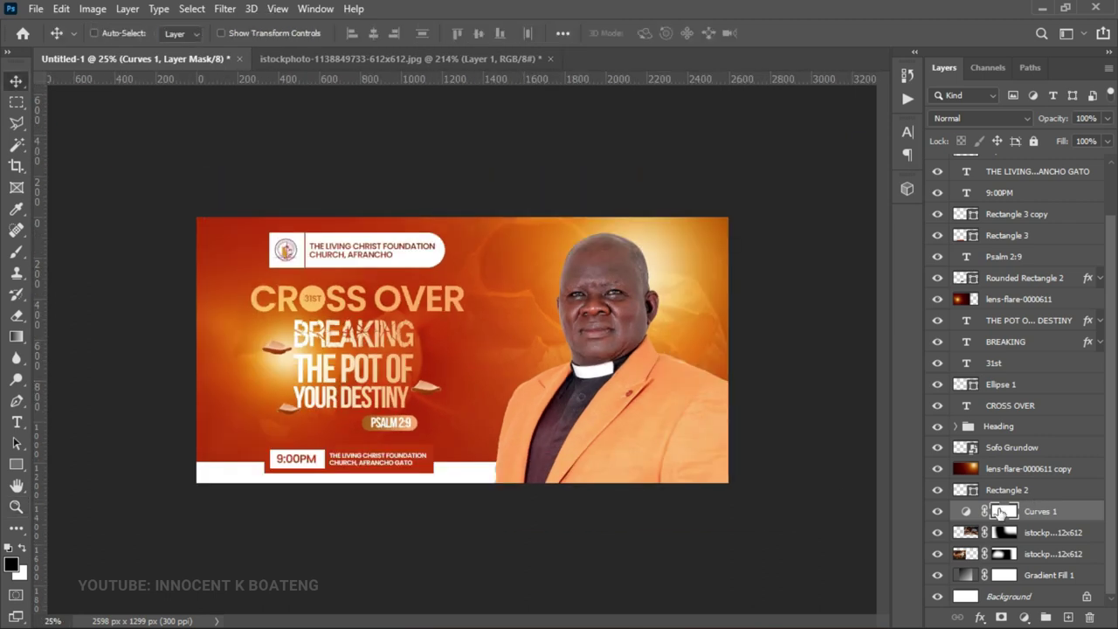
{"action": "left_click", "coordinate": [962, 561]}
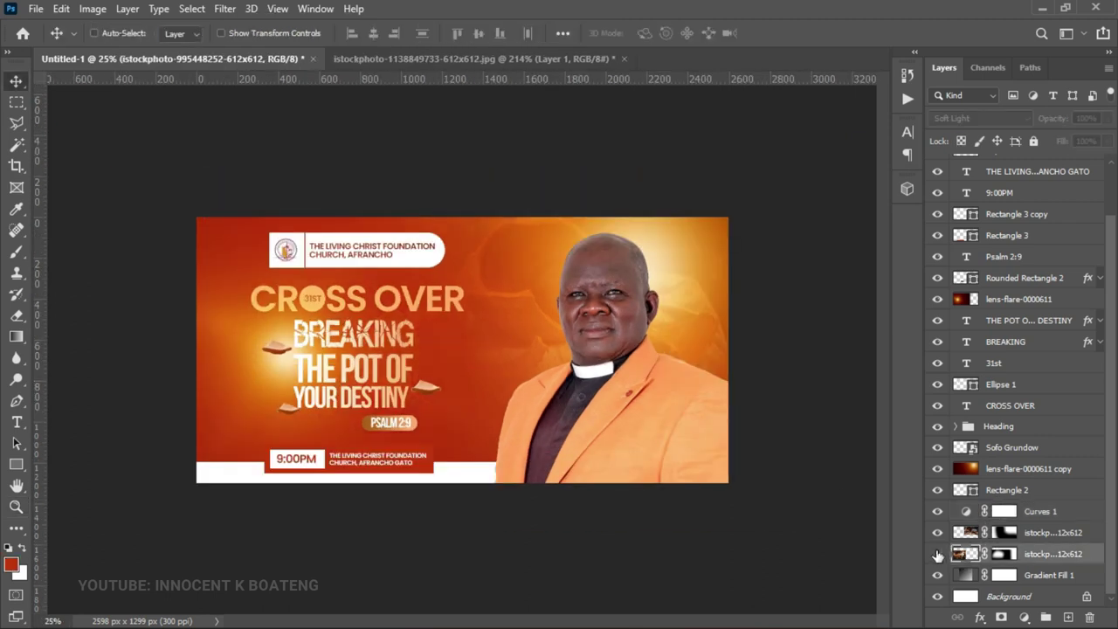
{"action": "left_click_drag", "start_coordinate": [970, 556], "coordinate": [973, 559]}
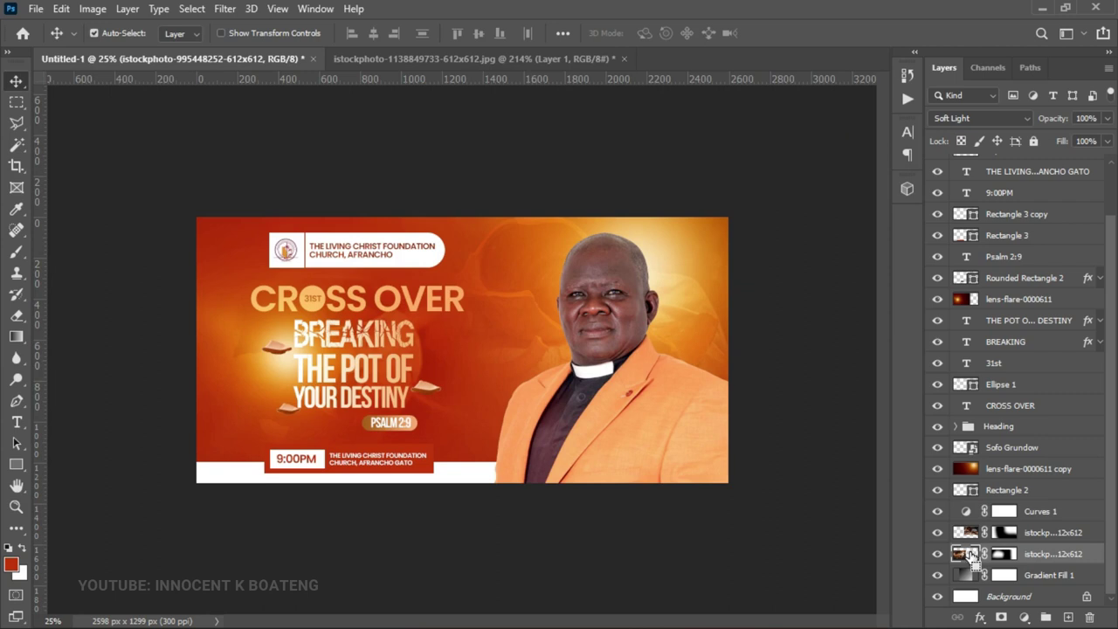
{"action": "left_click_drag", "start_coordinate": [377, 427], "coordinate": [407, 424]}
{"action": "key", "text": "z"}
{"action": "left_click", "coordinate": [372, 383]}
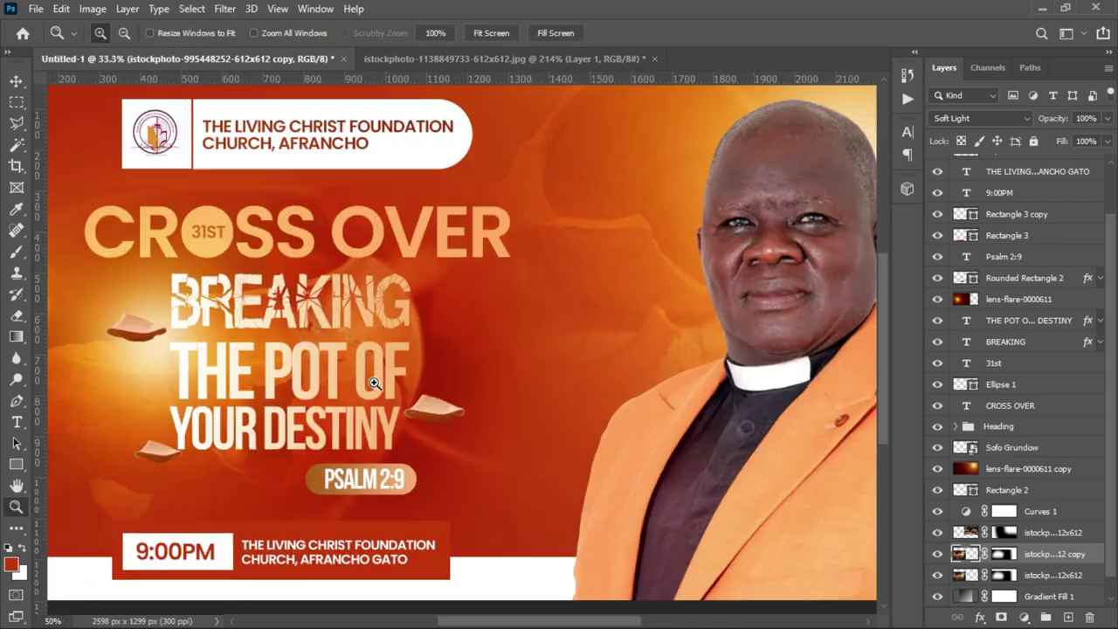
{"action": "left_click", "coordinate": [399, 381], "text": "alt"}
{"action": "key", "text": "ctrl+z"}
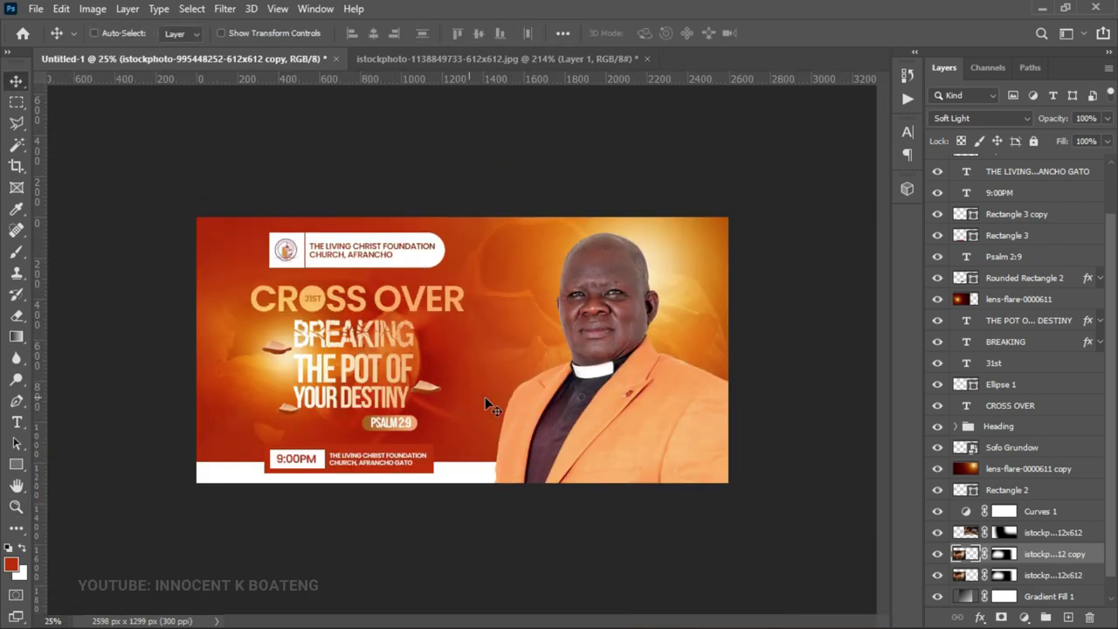
{"action": "key", "text": "ctrl+shift+z"}
{"action": "left_click", "coordinate": [498, 398], "text": "alt"}
{"action": "key", "text": "v"}
{"action": "scroll", "coordinate": [1018, 178], "scroll_direction": "up", "scroll_amount": 3}
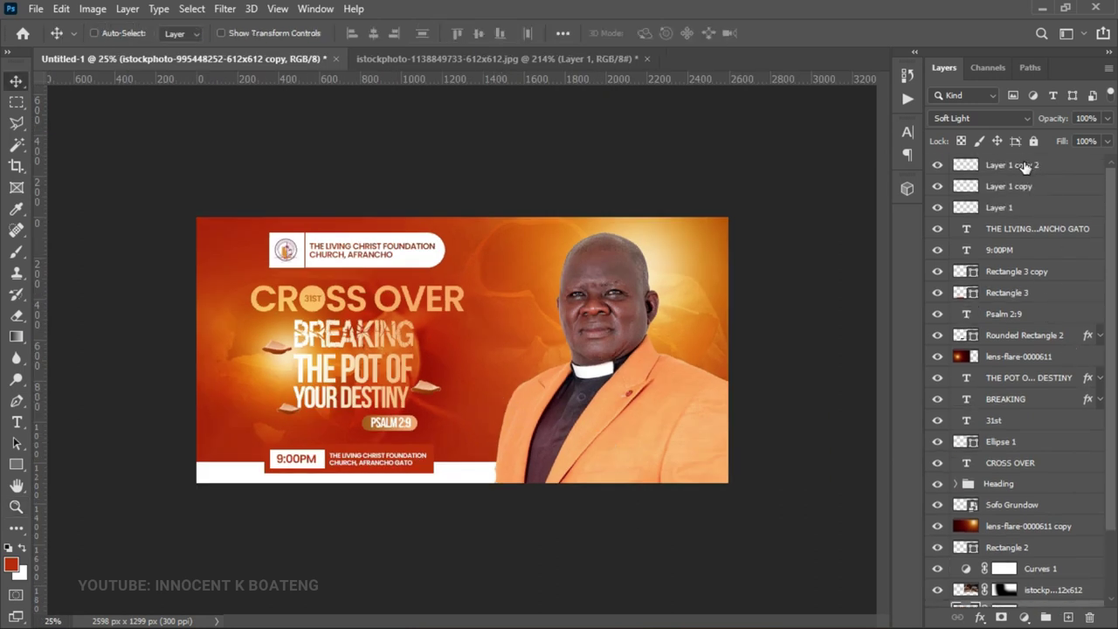
Step: Add the host's title and full name over the jacket in Poppins SemiBold 13.25 pt, above Layer 1 copy 2, and open its text colour
{"action": "left_click", "coordinate": [1013, 167]}
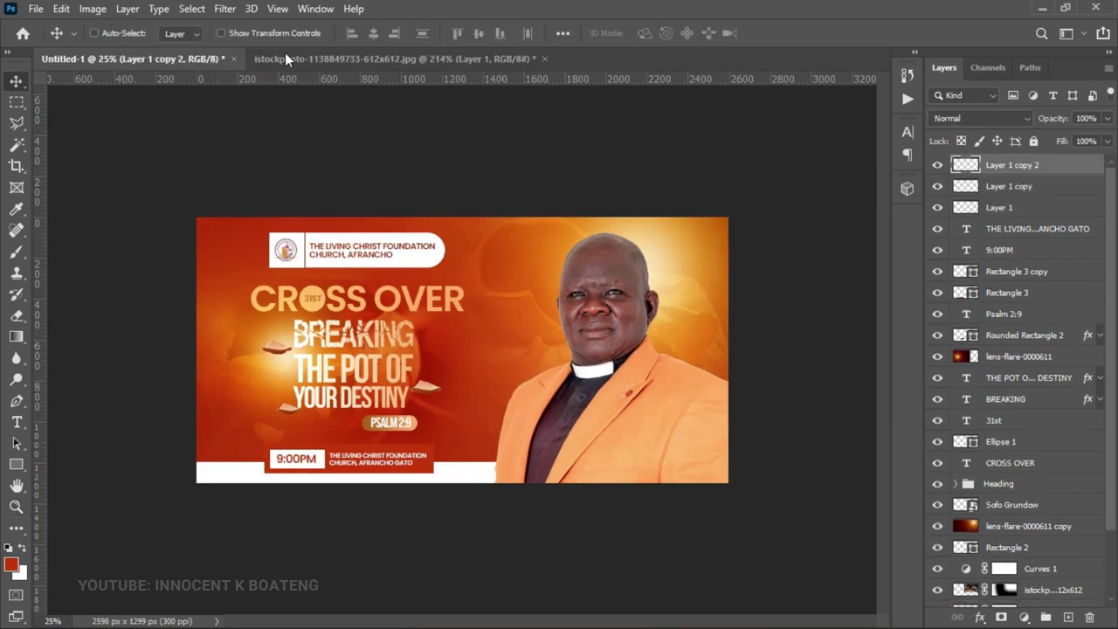
{"action": "left_click", "coordinate": [686, 612]}
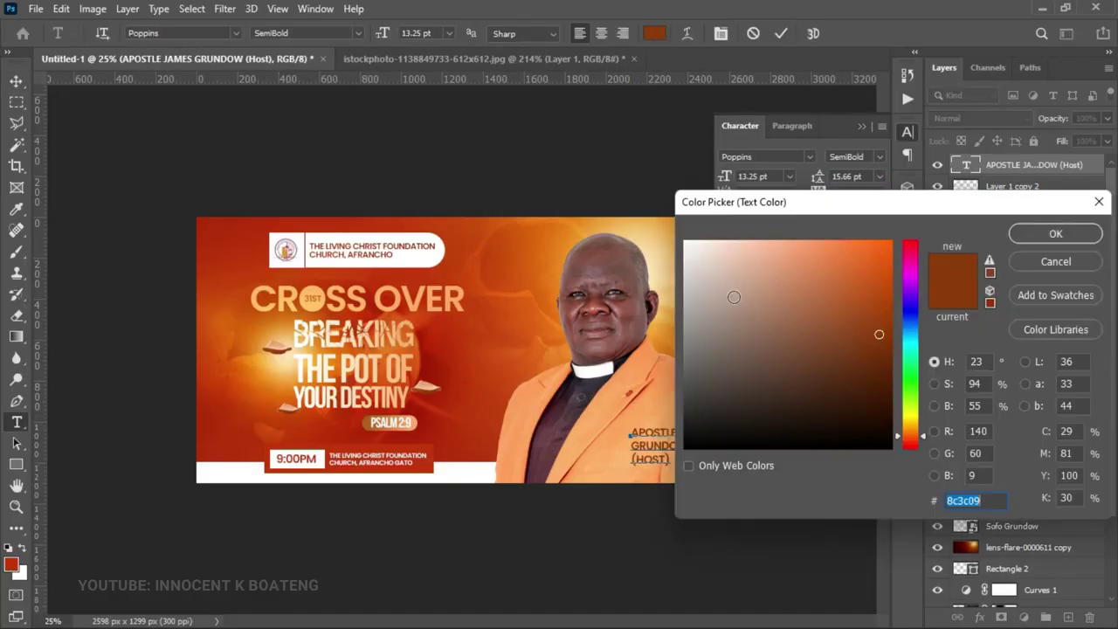